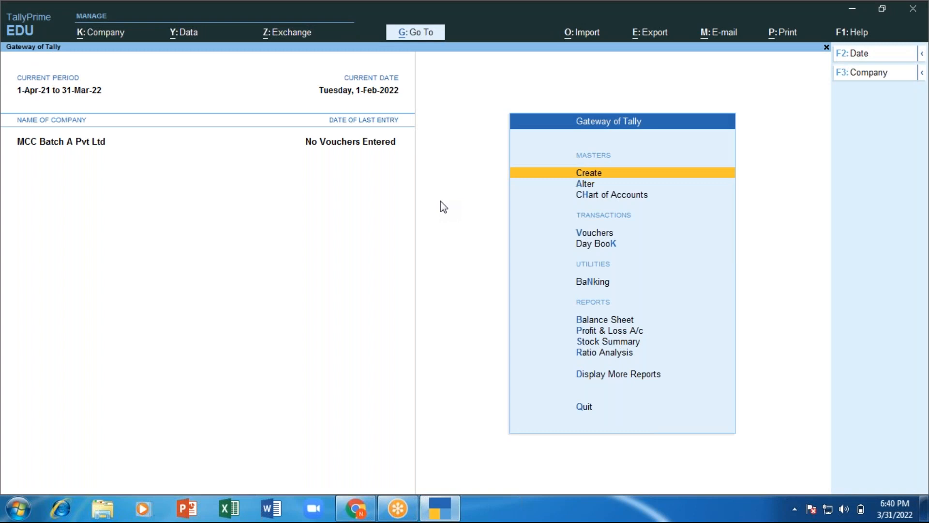
Step: Start Microsoft Word, dismiss the Office activation notice and create a blank document
click(272, 511)
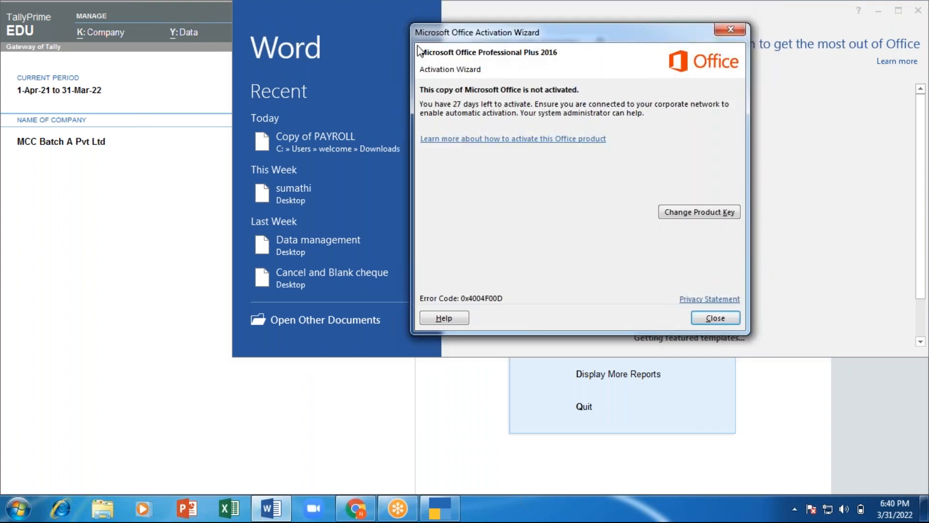
drag(410, 56, 324, 103)
click(631, 98)
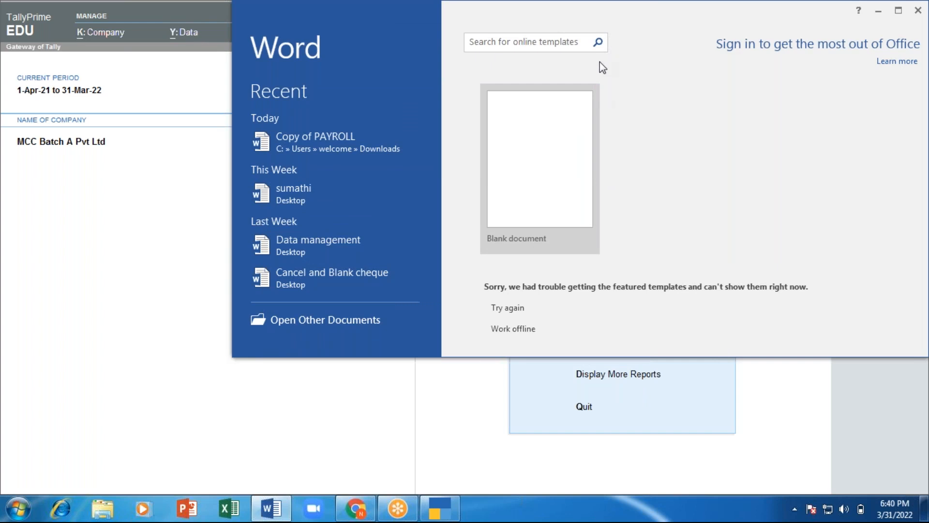
click(541, 165)
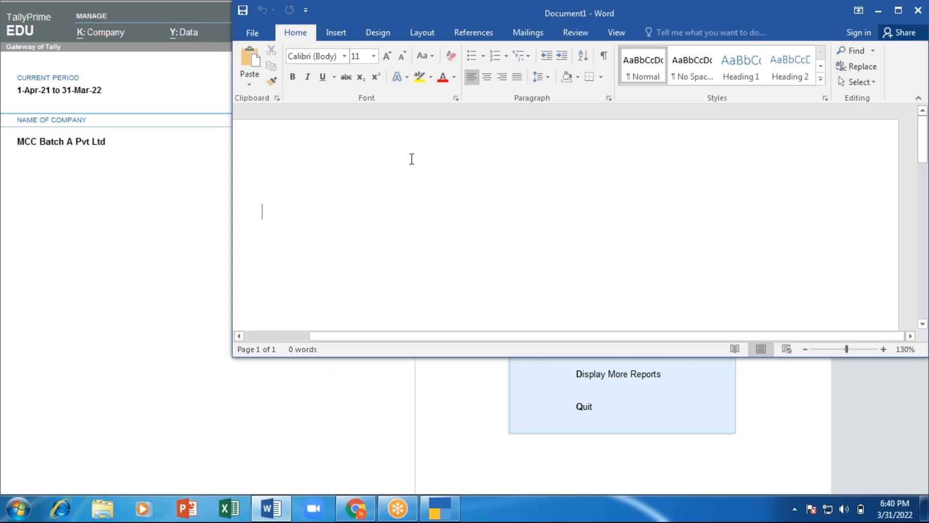
Step: Maximize the Word window and zoom the page to 160%, then bring TallyPrime back
drag(420, 22, 262, 91)
click(738, 82)
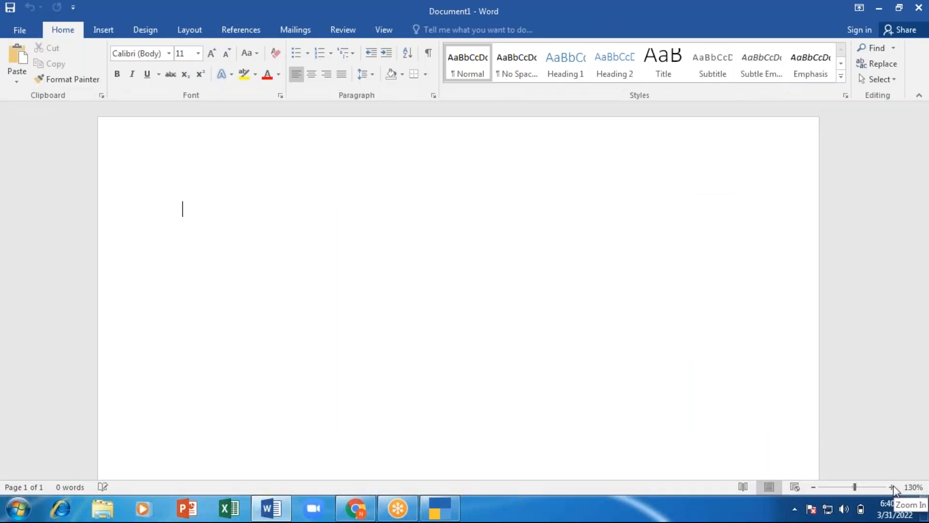
click(893, 486)
click(893, 487)
click(893, 487)
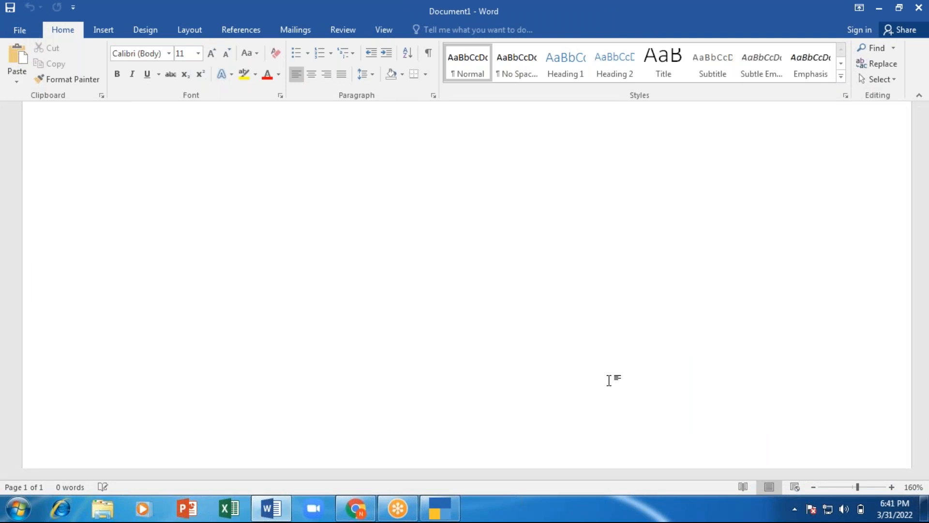
click(442, 512)
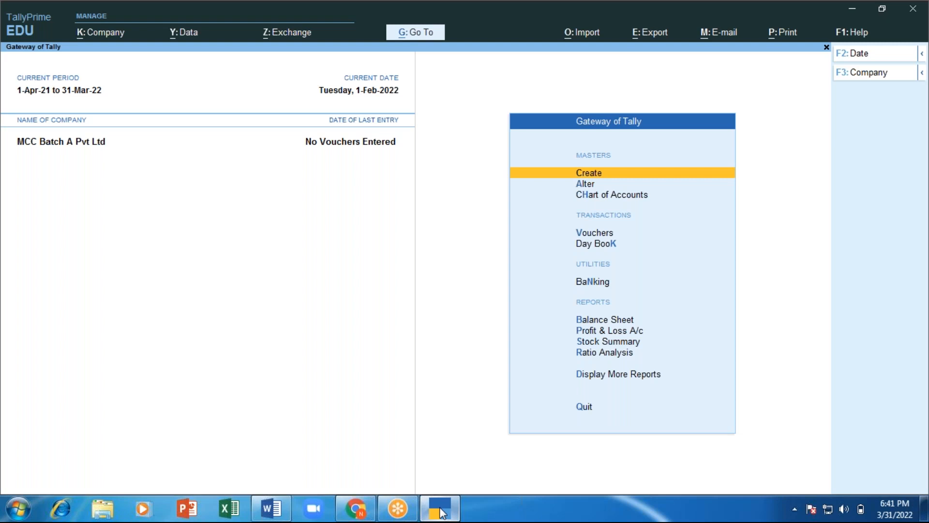
key(Return)
key(Down)
key(Return)
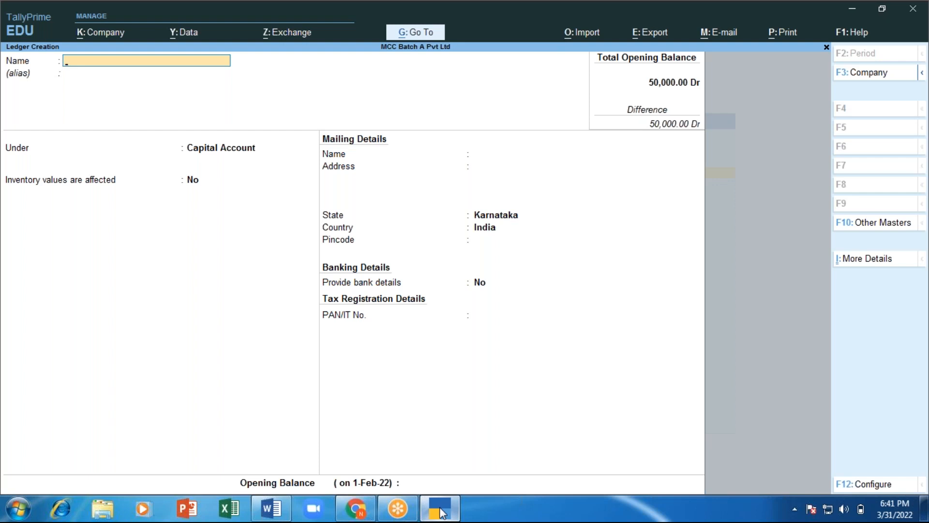
key(Escape)
key(y)
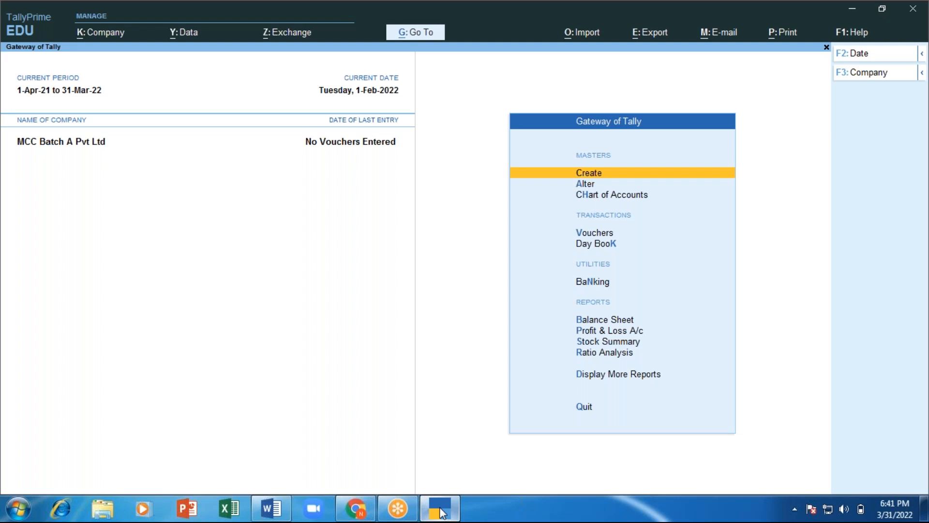
key(Down)
key(Down)
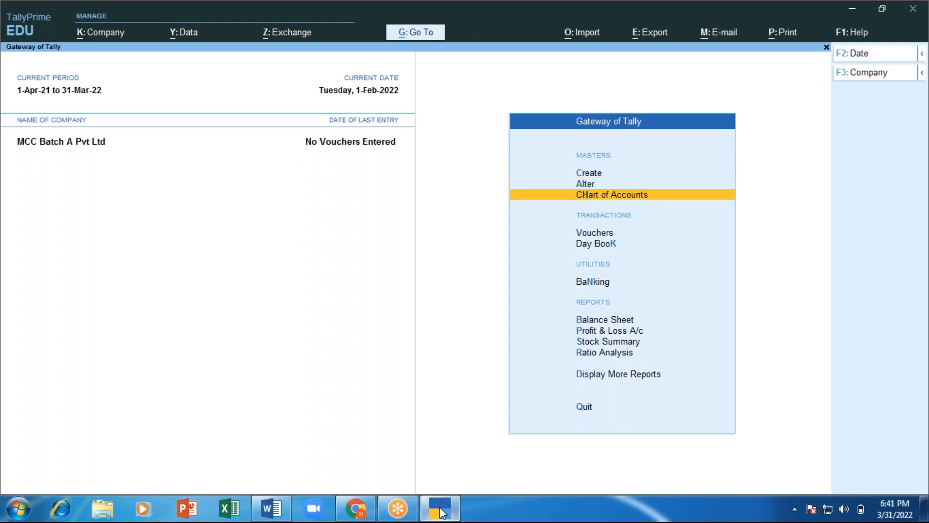
key(Return)
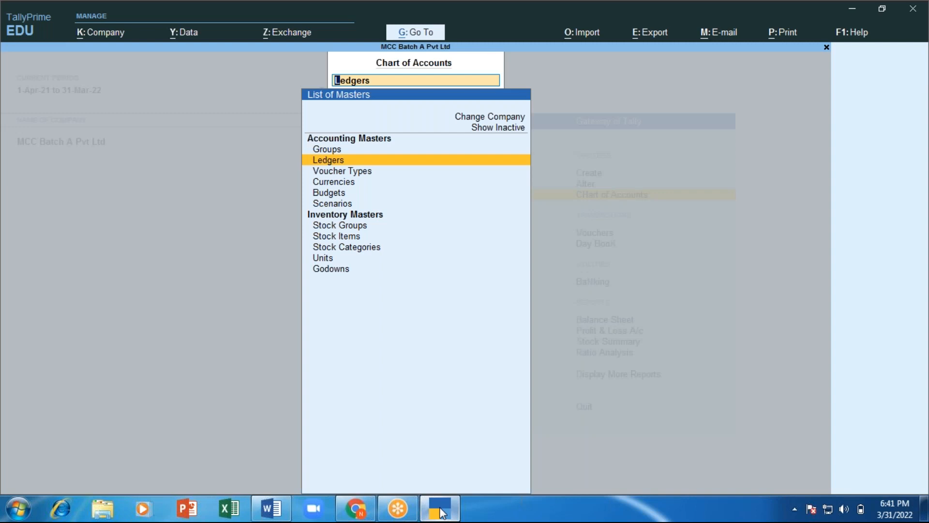
key(Return)
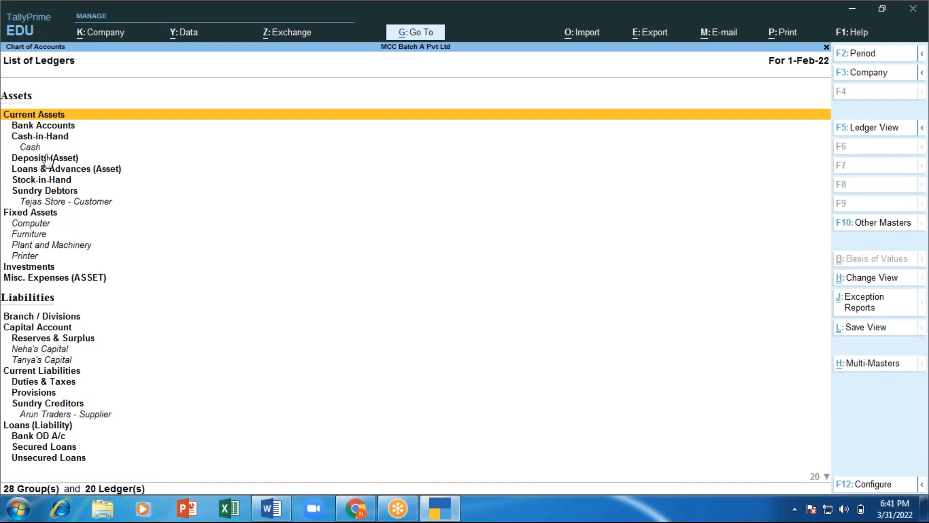
key(Escape)
key(Escape)
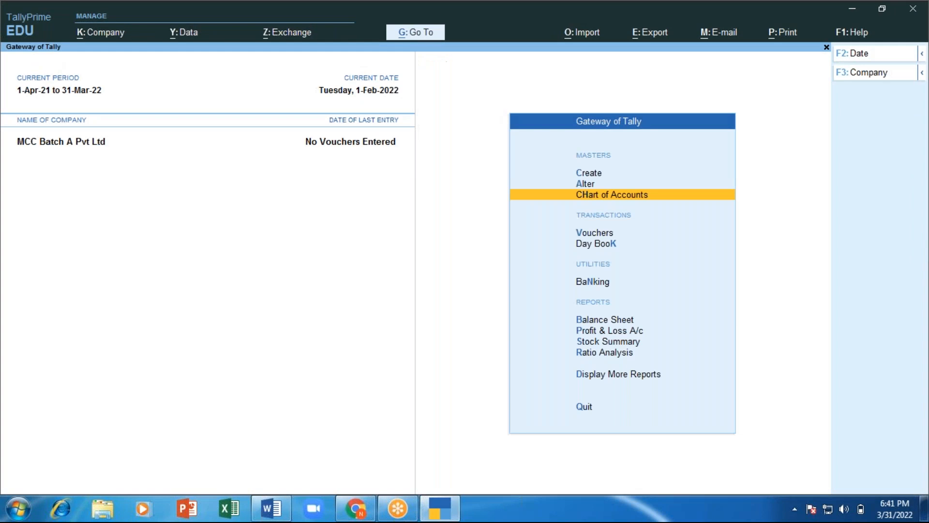
key(Escape)
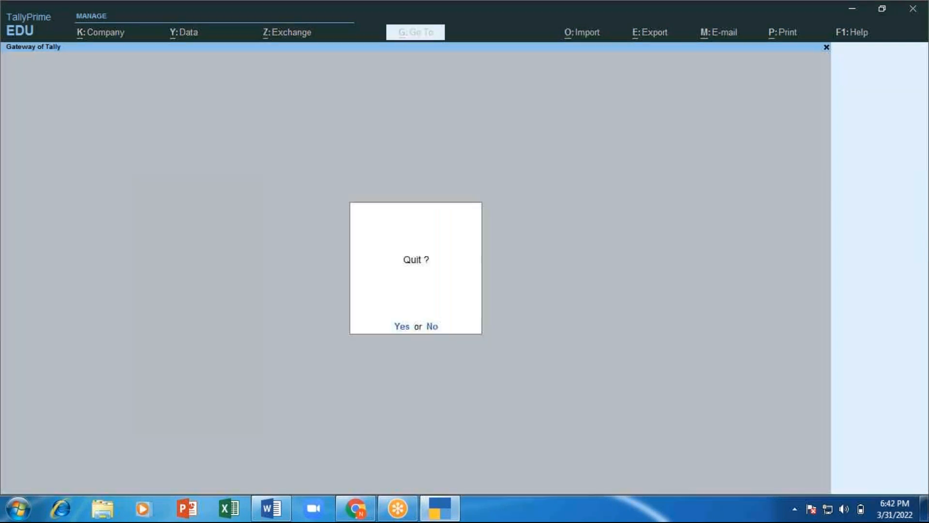
key(n)
key(Return)
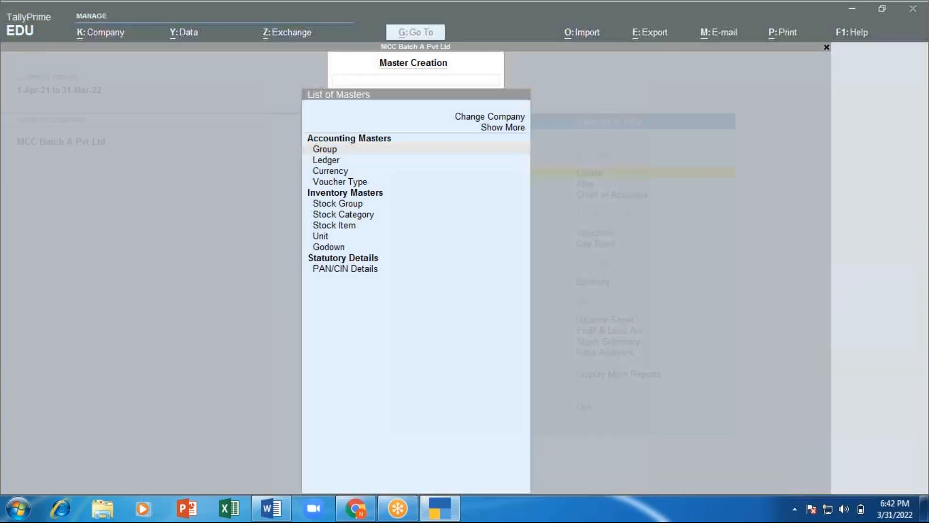
key(alt+Tab)
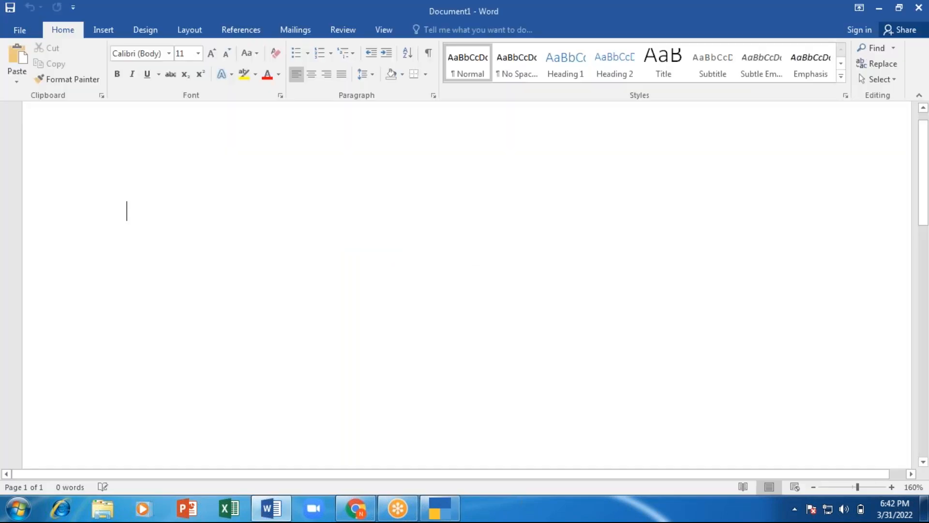
Step: Type the note 'S.Crs >> supplier - goods and sevices - zone', fixing typos along the way
text(S.C)
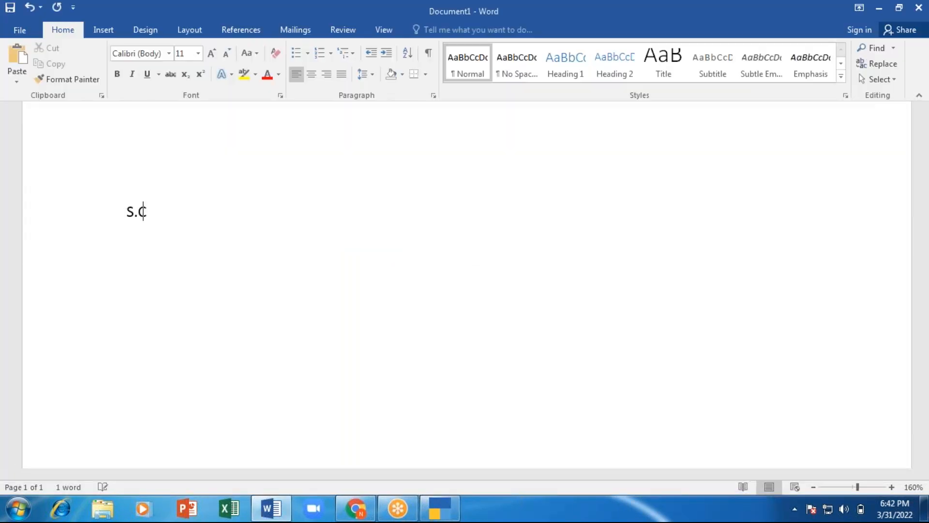
text(rs >> supplier)
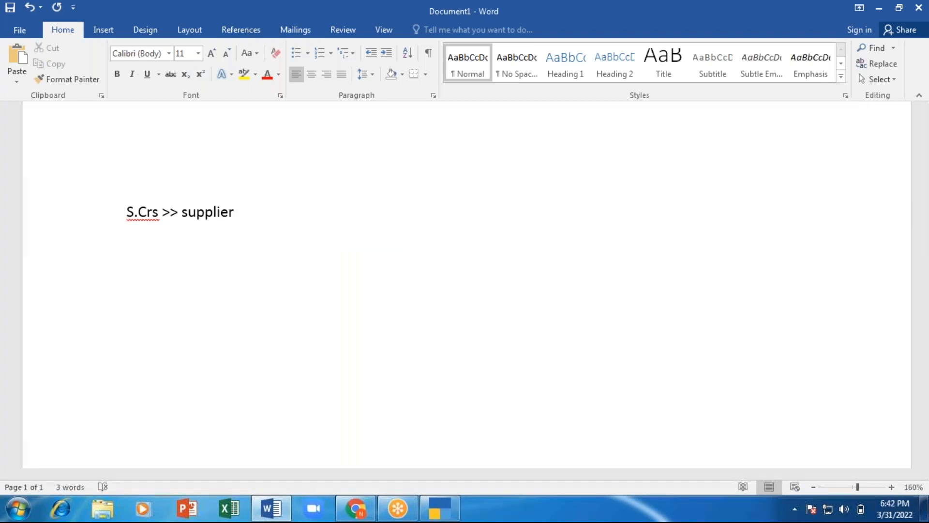
text( -)
text( goods)
text( ar)
key(BackSpace)
text(nd sevce)
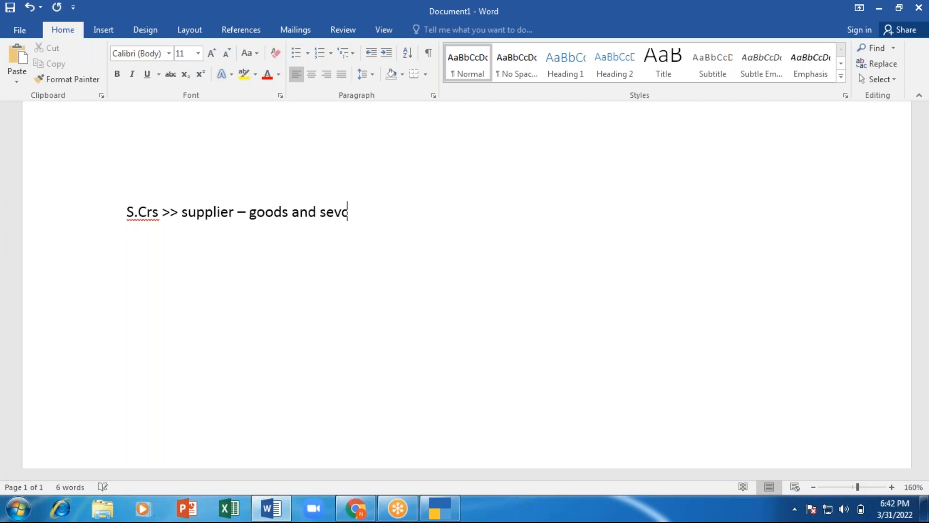
key(BackSpace)
key(BackSpace)
text(ices - zo)
key(BackSpace)
text(one)
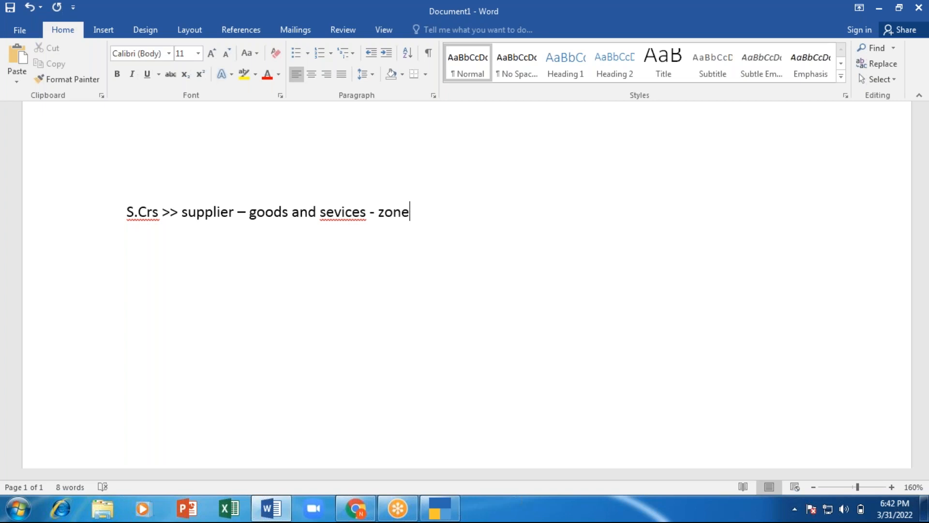
Step: Correct 'sevices' to 'services' from the spelling suggestions and return to TallyPrime
click(335, 212)
right_click(337, 211)
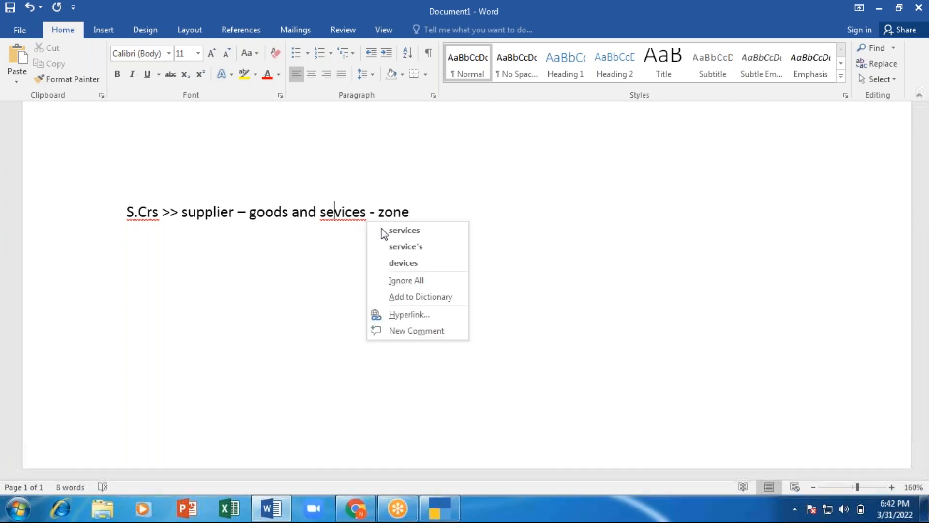
click(387, 229)
click(436, 215)
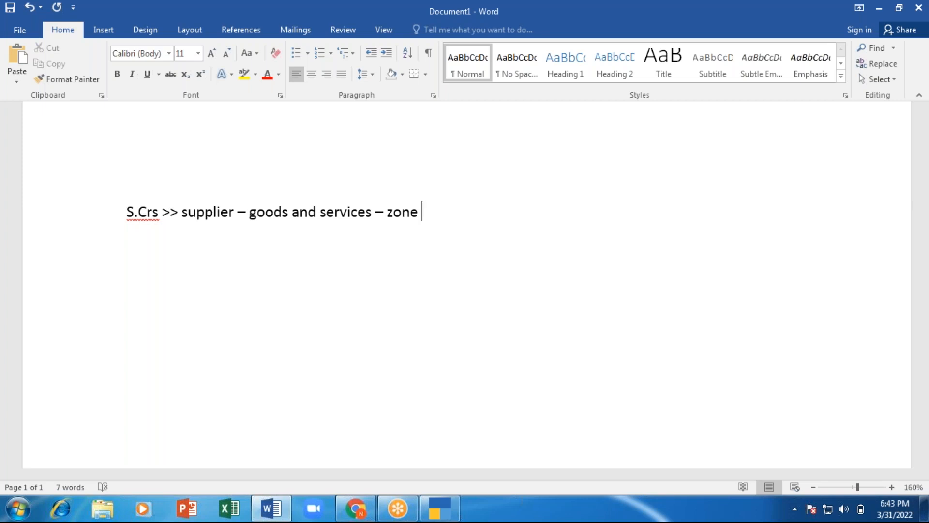
key(alt+Tab)
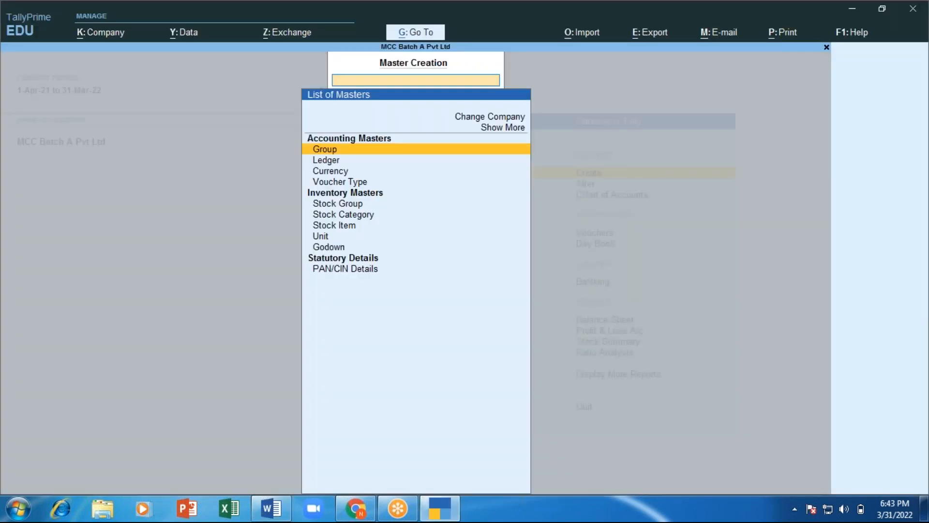
Step: Browse the existing groups in Master Alteration, then back out to the Gateway
key(Escape)
key(Down)
key(Return)
key(Down)
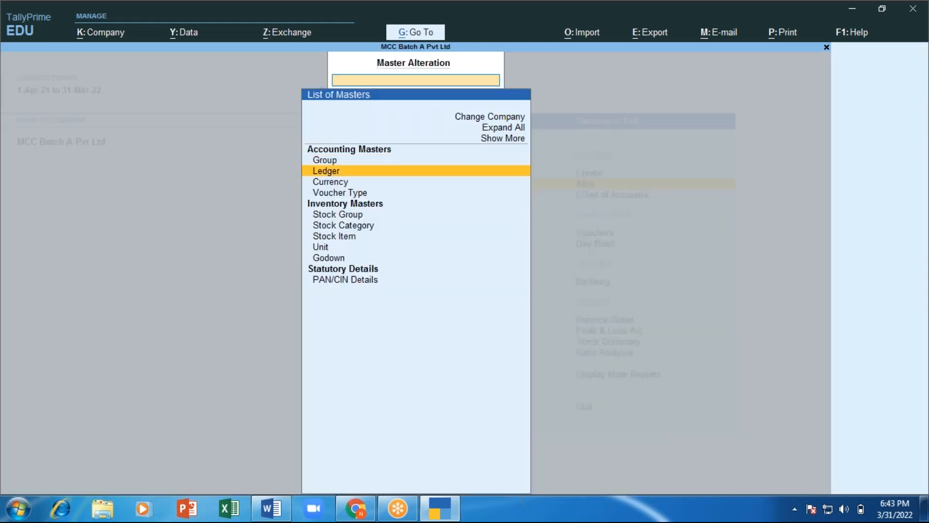
key(Up)
key(Return)
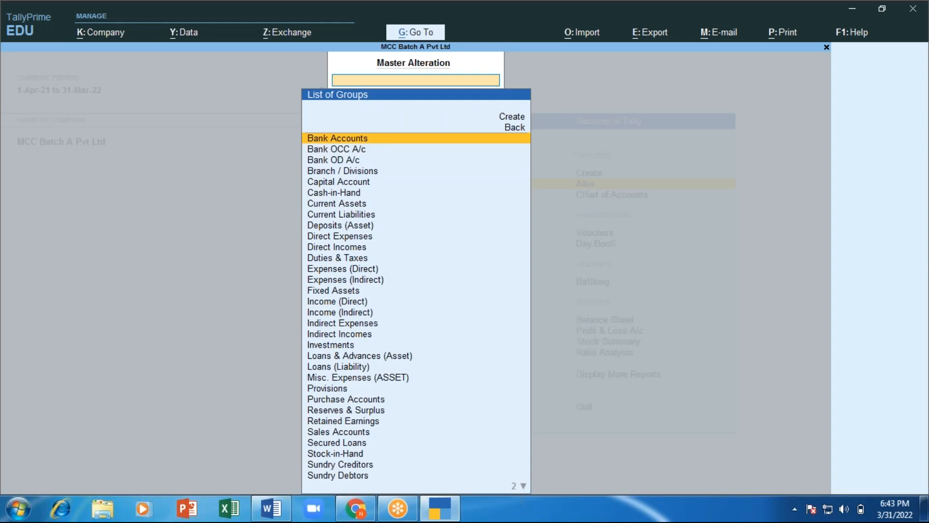
key(Escape)
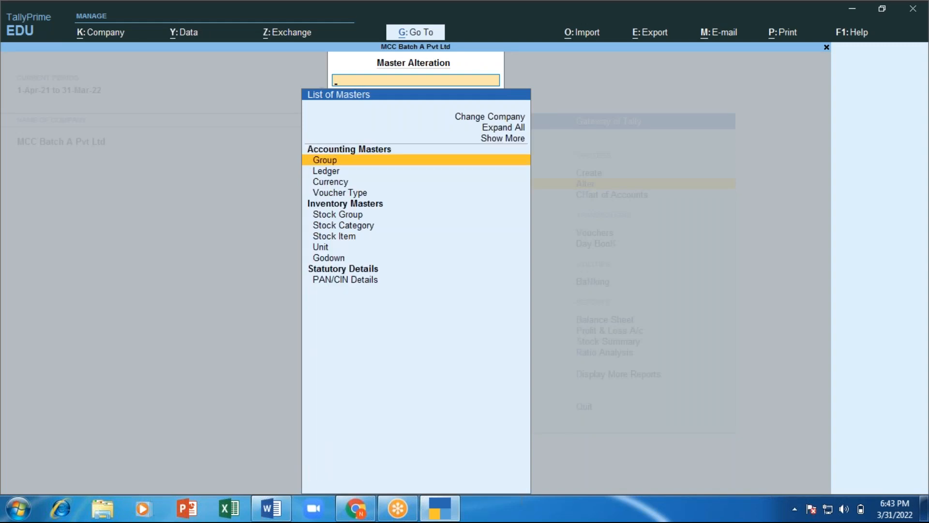
key(Escape)
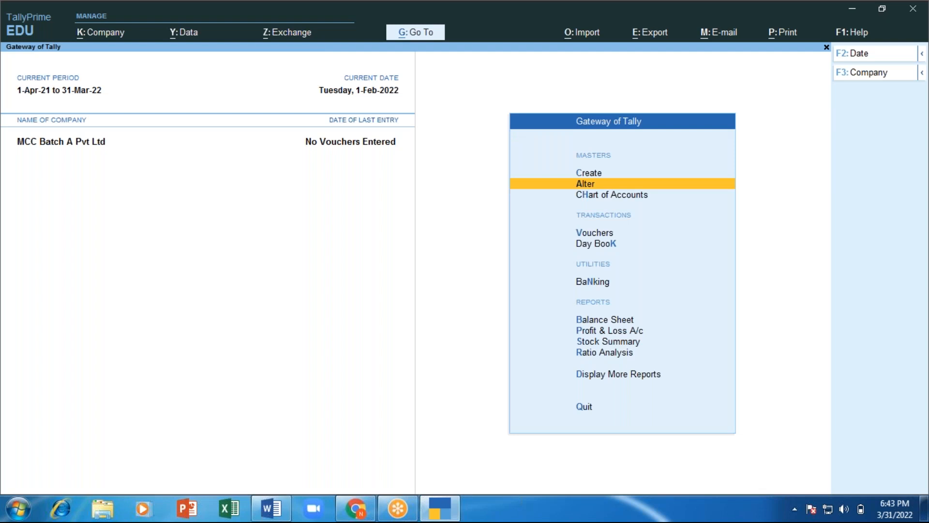
Step: Start a new group in Master Creation named 'South Zone Creditor'
key(Up)
key(Return)
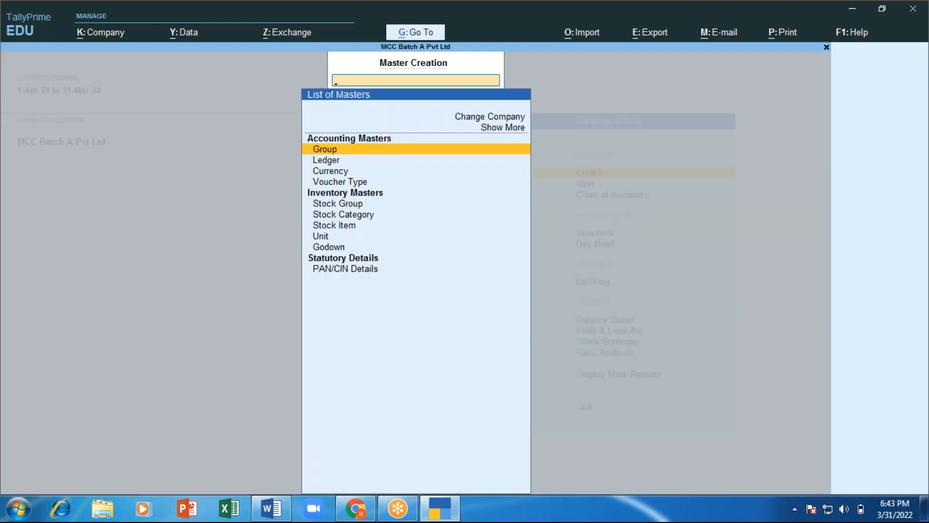
key(Return)
text(So)
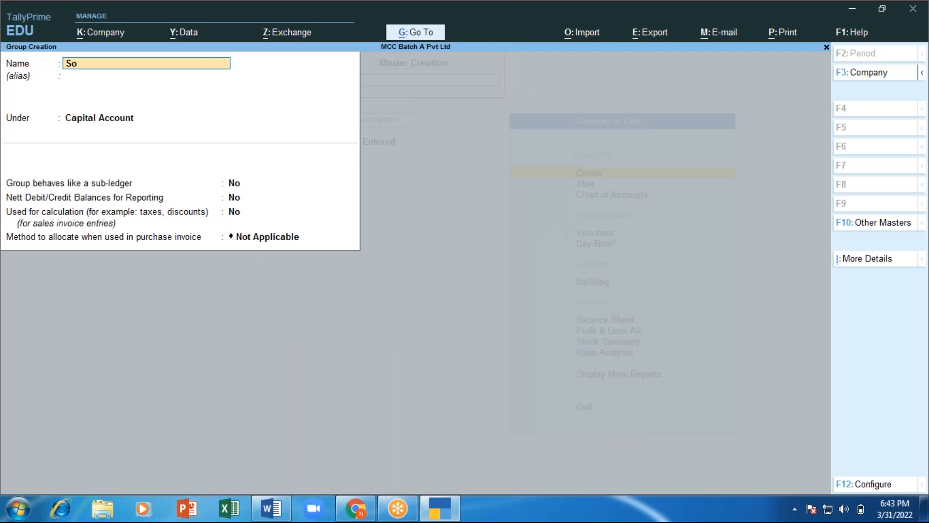
text(uth Zone Credtor)
key(BackSpace)
key(BackSpace)
text(or)
key(Return)
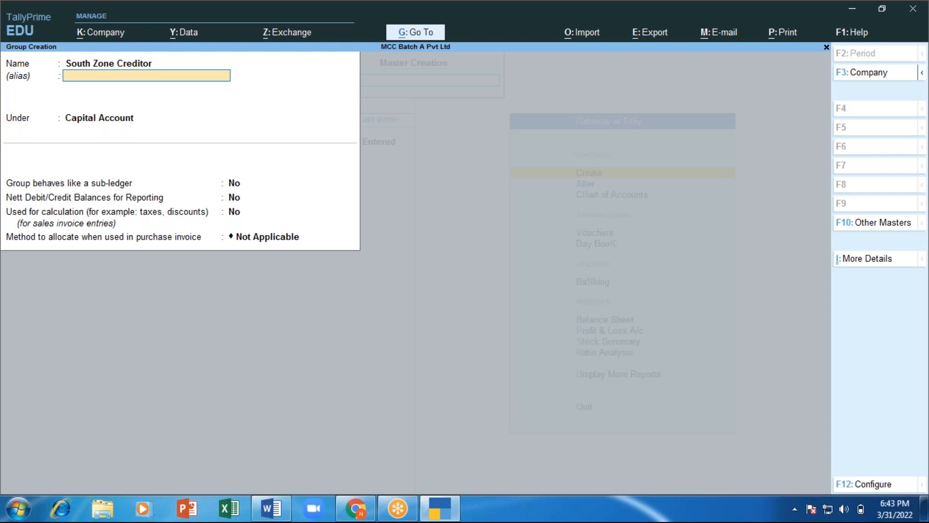
Step: Place the group under Sundry Creditors, keep the remaining options at their defaults, and finish the form
key(Return)
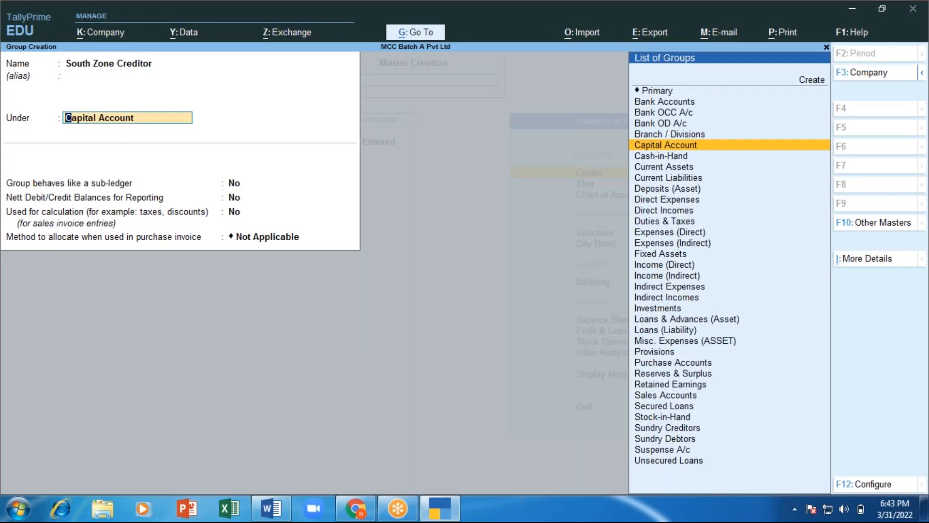
text(S)
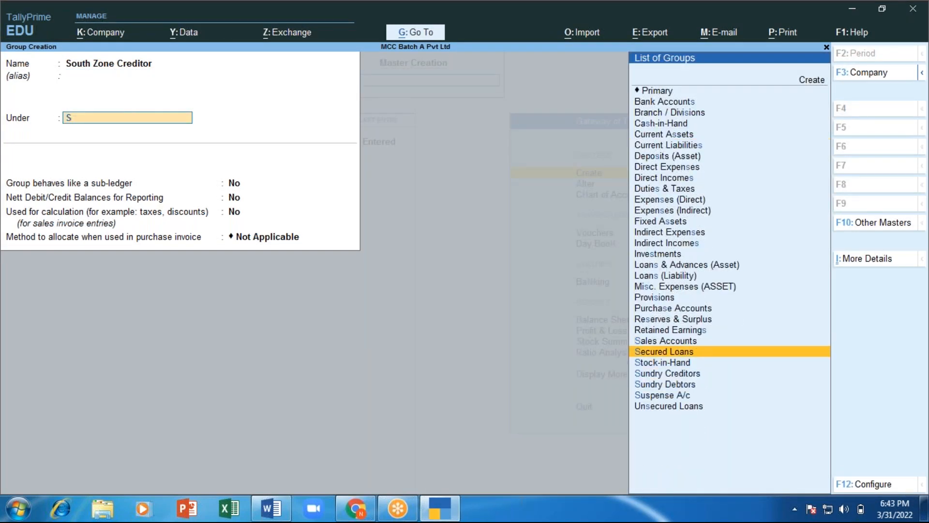
key(Down)
key(Down)
key(Down)
key(Return)
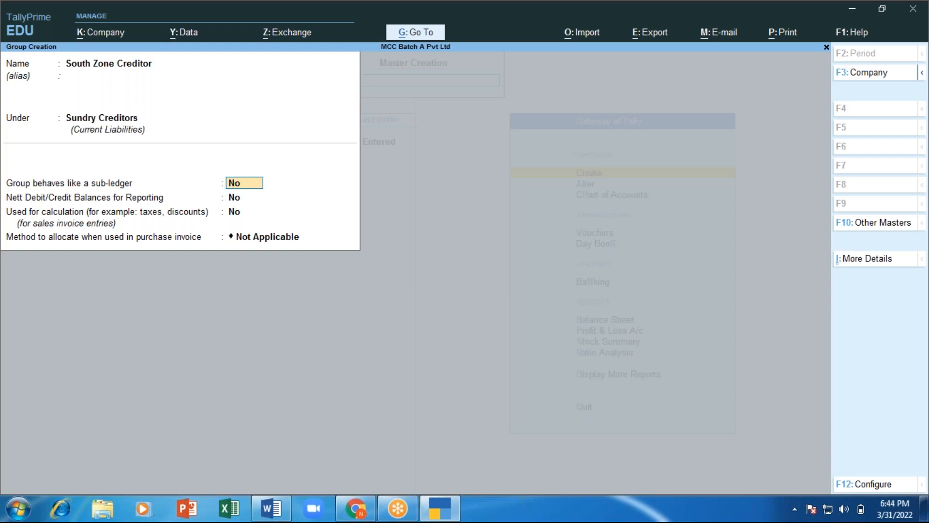
key(Return)
key(Return)
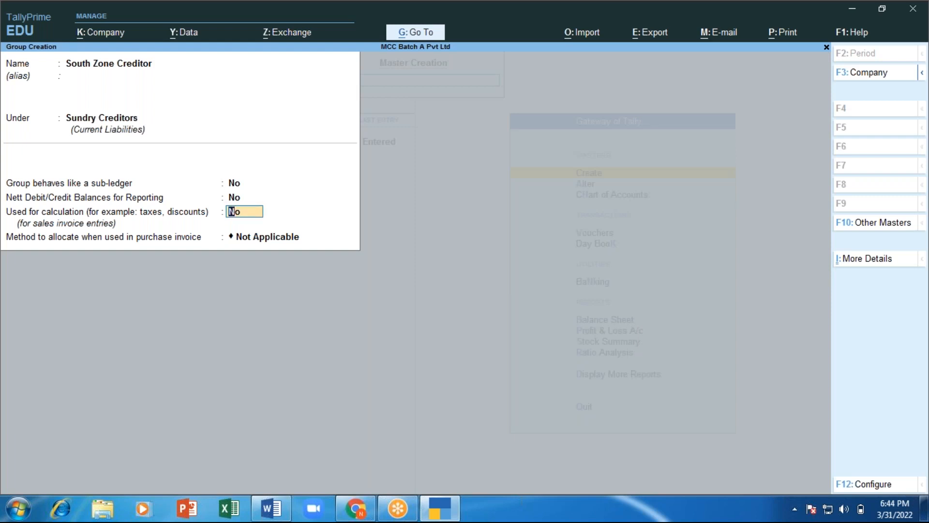
key(Return)
key(Return)
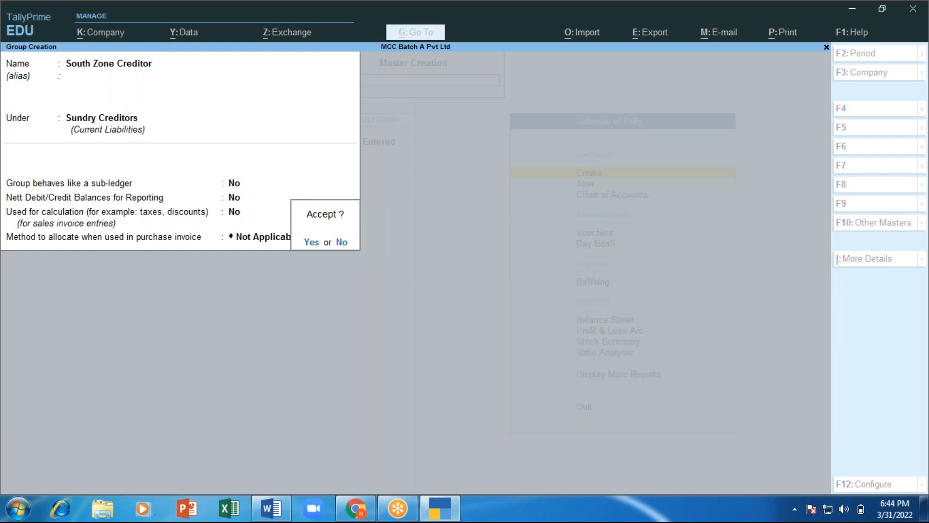
key(Return)
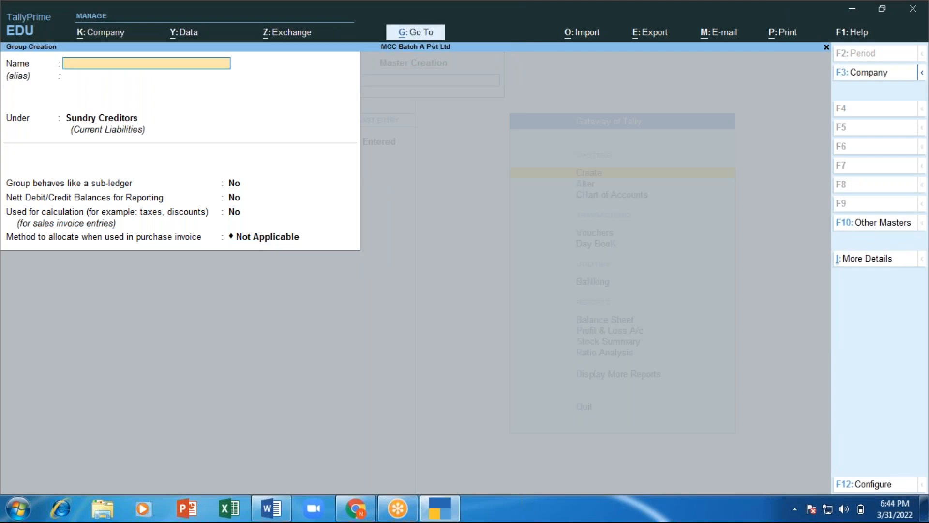
Step: Create the group 'East Zone Creditor' under Sundry Creditors with default options
text(East Zone Creditor)
key(Return)
key(Return)
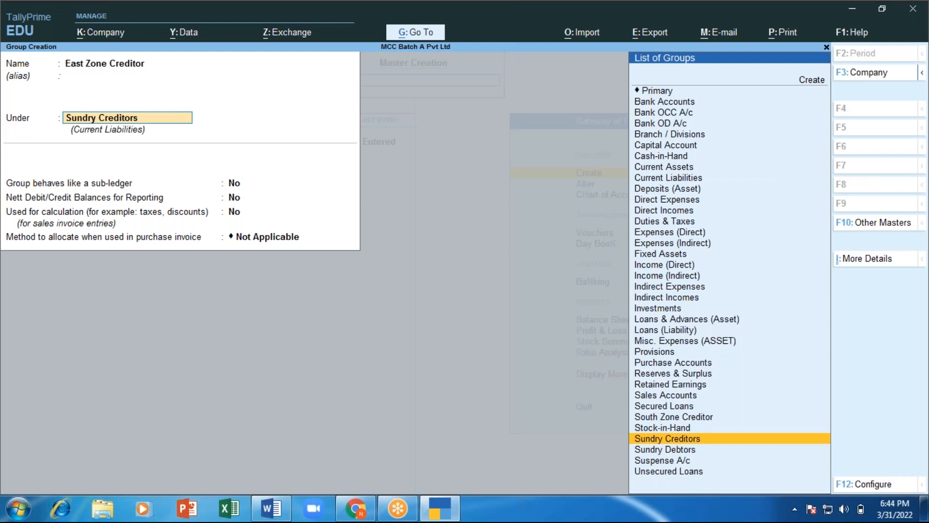
key(Return)
key(Return)
key(Return)
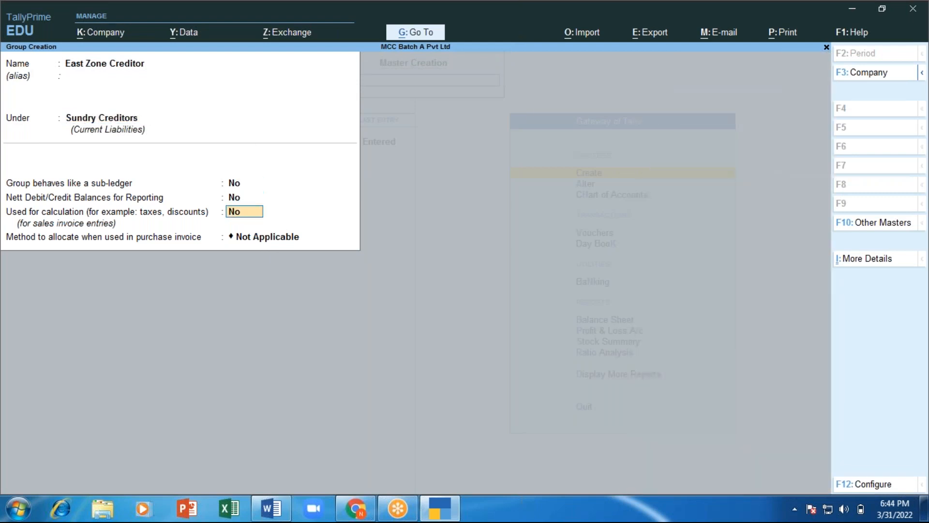
key(Return)
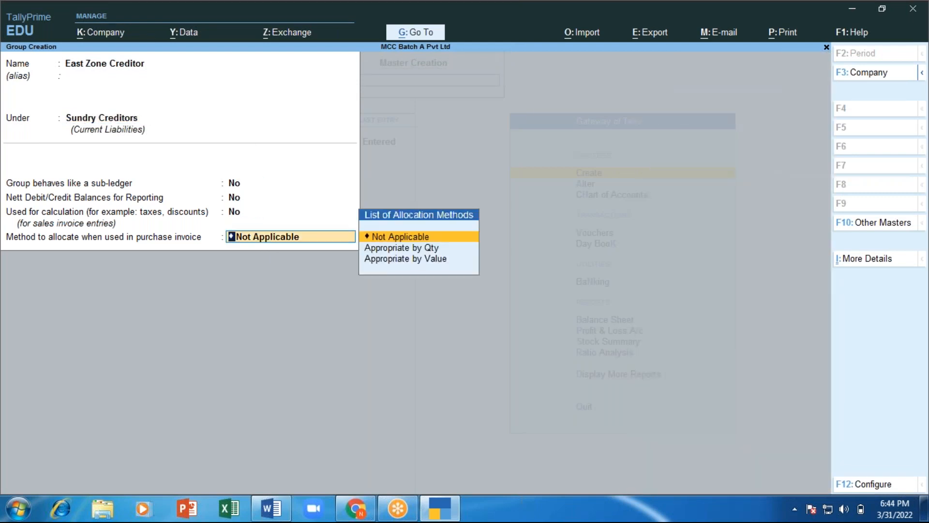
key(Return)
key(Return)
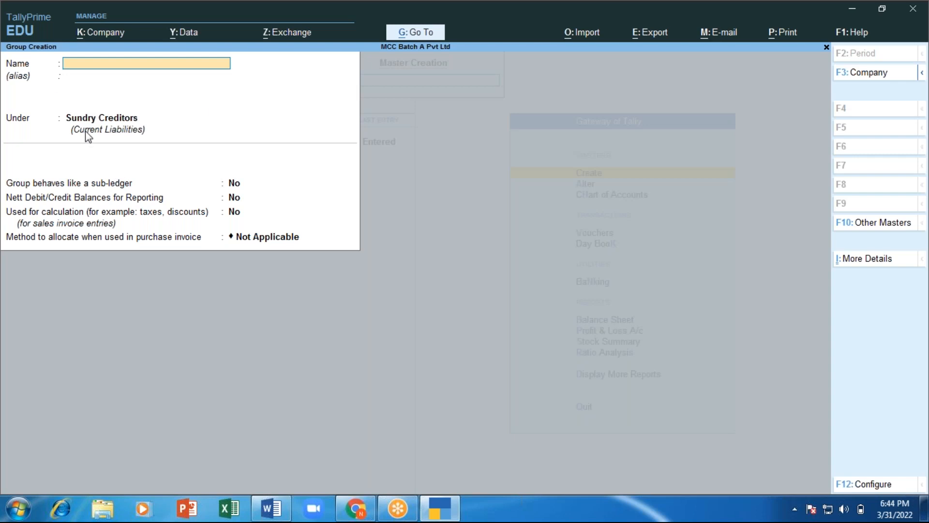
Step: Quit group creation and open the Groups list in the Chart of Accounts
key(Escape)
key(y)
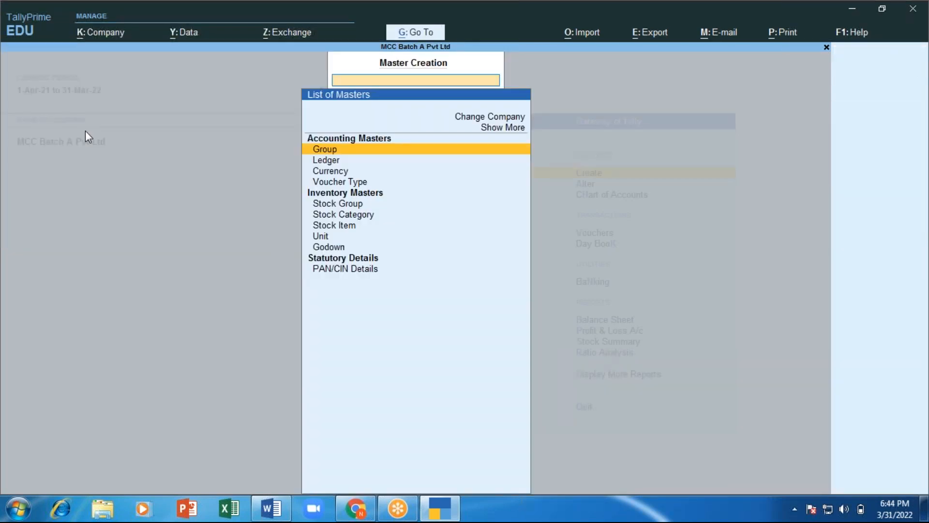
key(Escape)
key(Down)
key(Down)
key(Return)
key(Up)
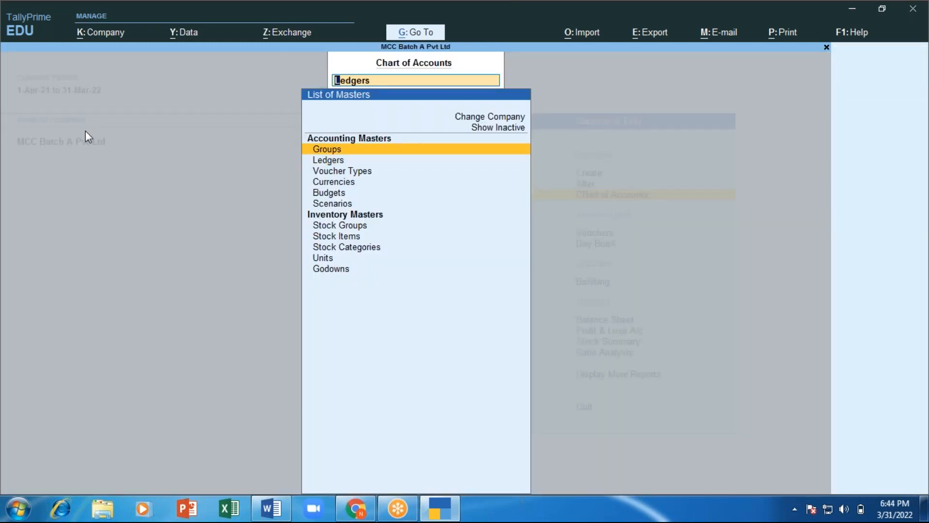
key(Return)
Step: Confirm East and South Zone Creditor appear under Sundry Creditors, then return to the Word notes
key(Down)
key(Down)
key(Down)
key(Down)
key(Down)
key(Down)
key(Down)
key(Down)
key(Down)
key(Down)
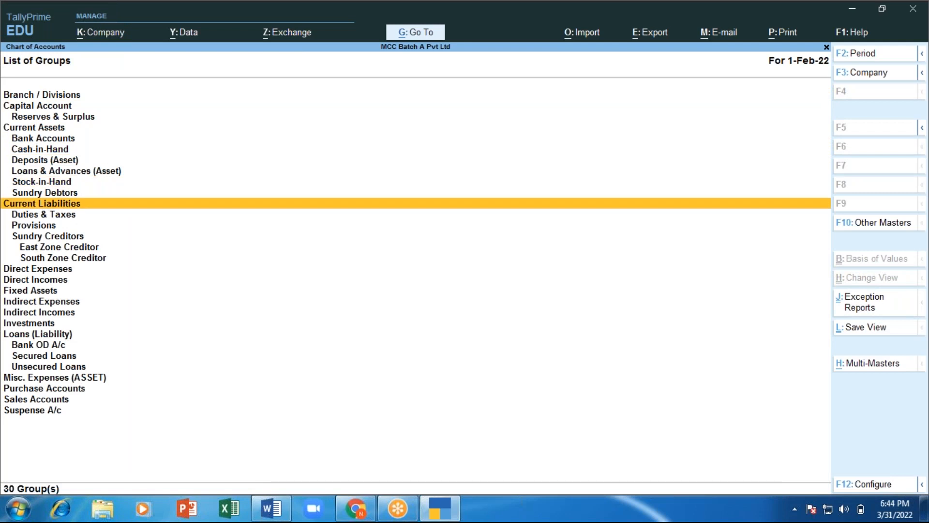
key(Down)
key(Down)
key(Down)
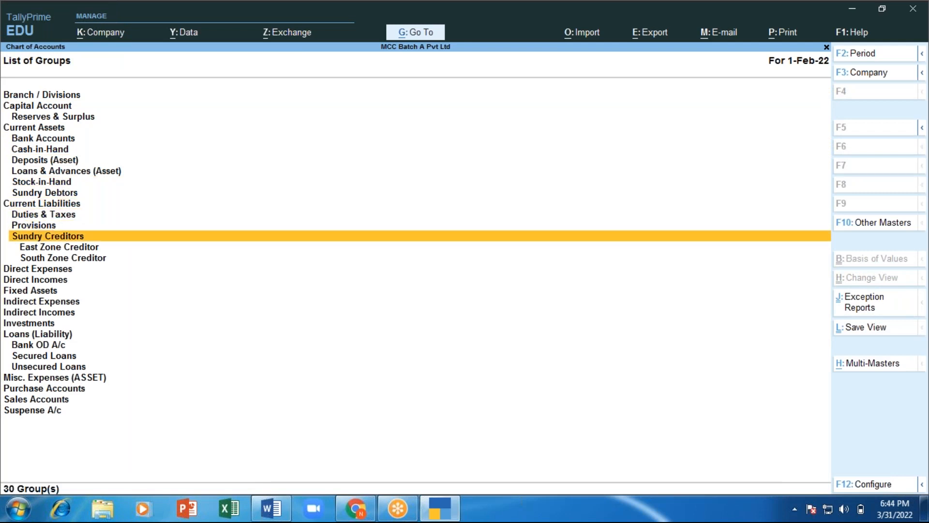
key(Down)
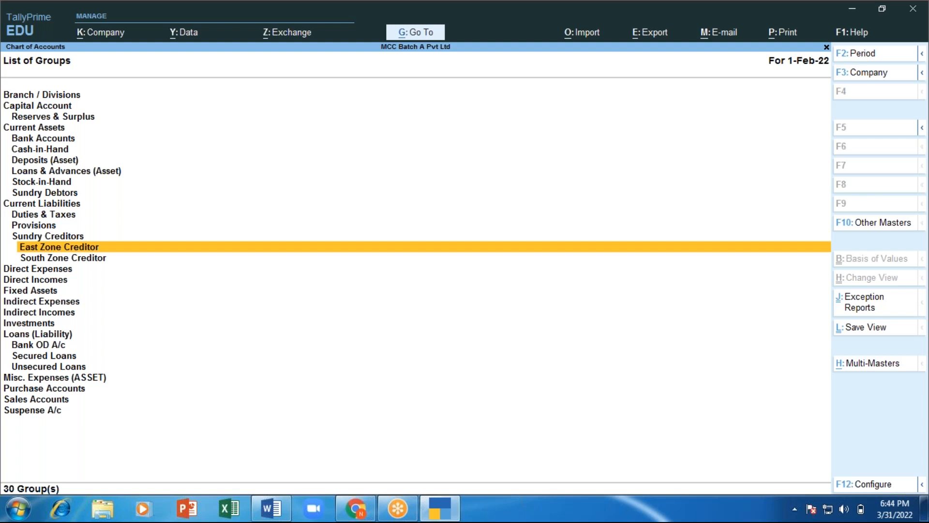
key(Down)
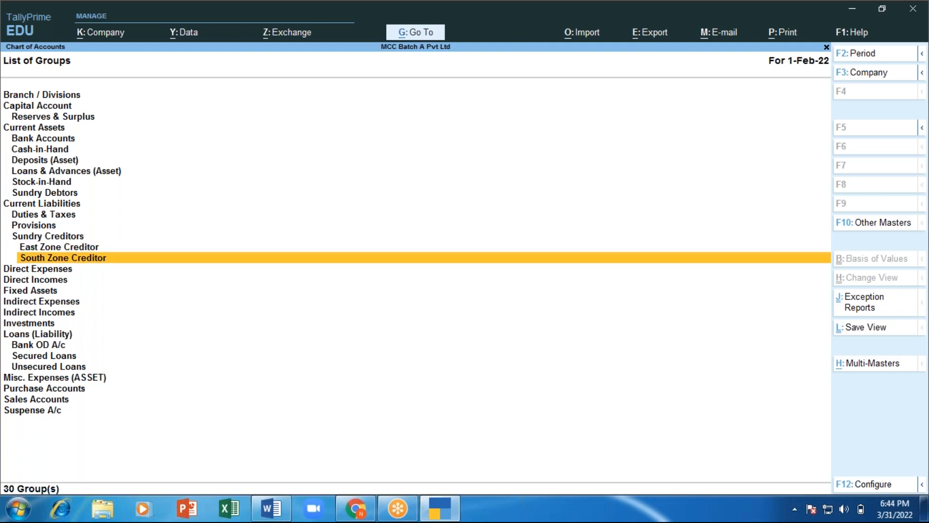
key(Up)
key(Up)
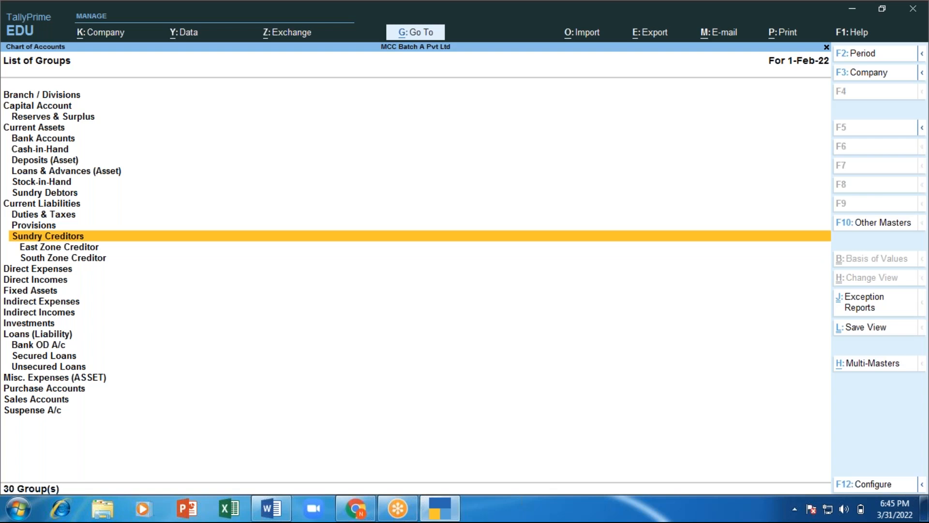
key(Down)
key(Down)
key(Up)
key(Up)
key(Escape)
key(Escape)
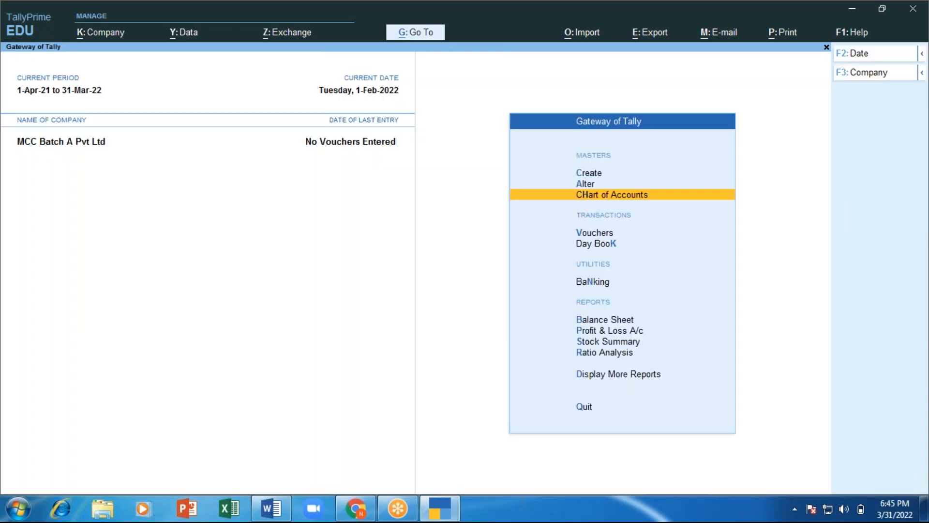
key(Escape)
key(Escape)
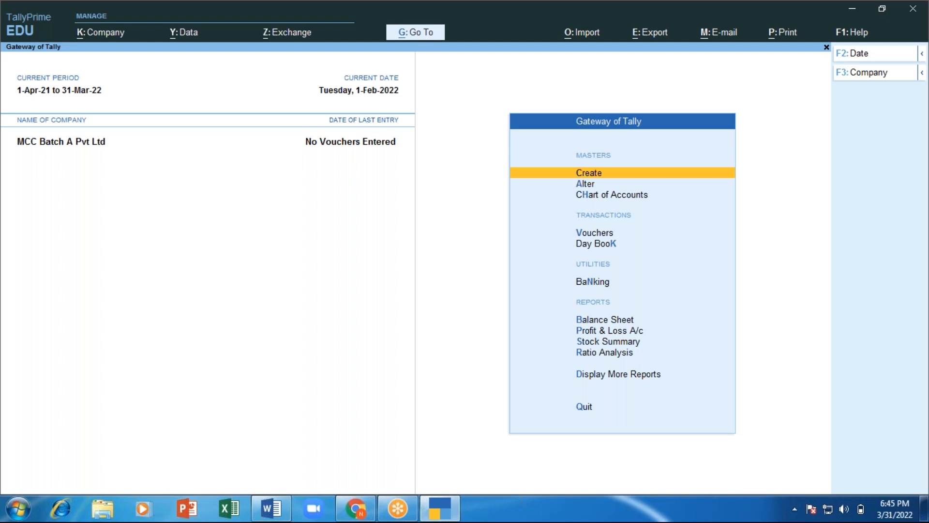
key(alt+Tab)
Step: Add the line 'Ledger - Journalize - post voucher' under the supplier note, ending with a new line
key(Return)
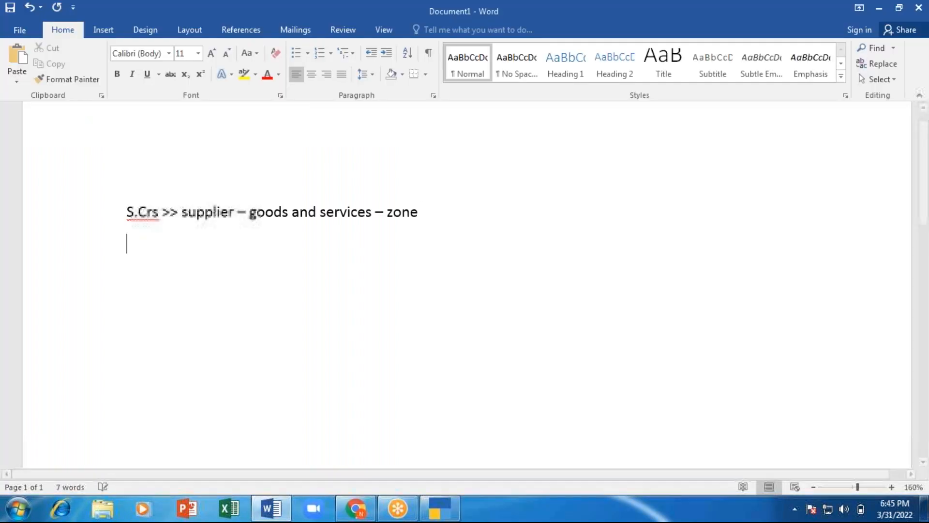
text(ledgr)
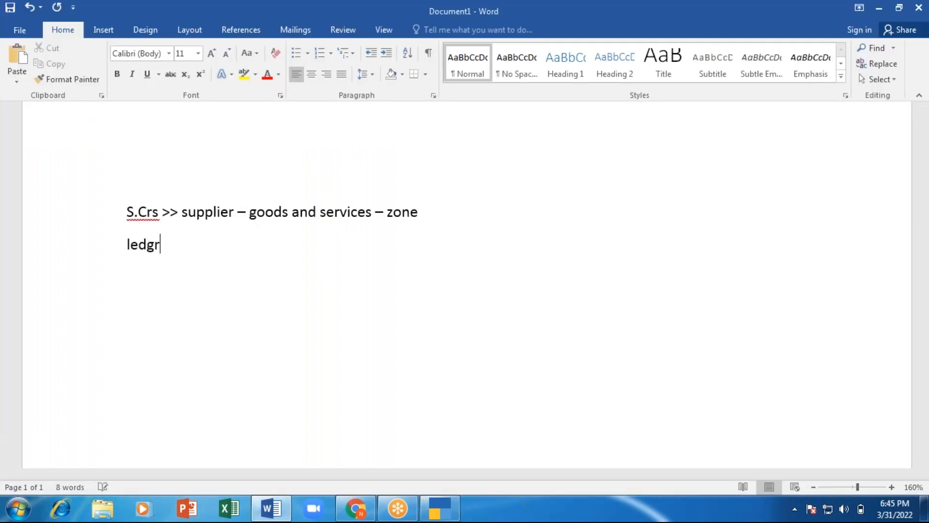
key(BackSpace)
text(er -)
text(Jour)
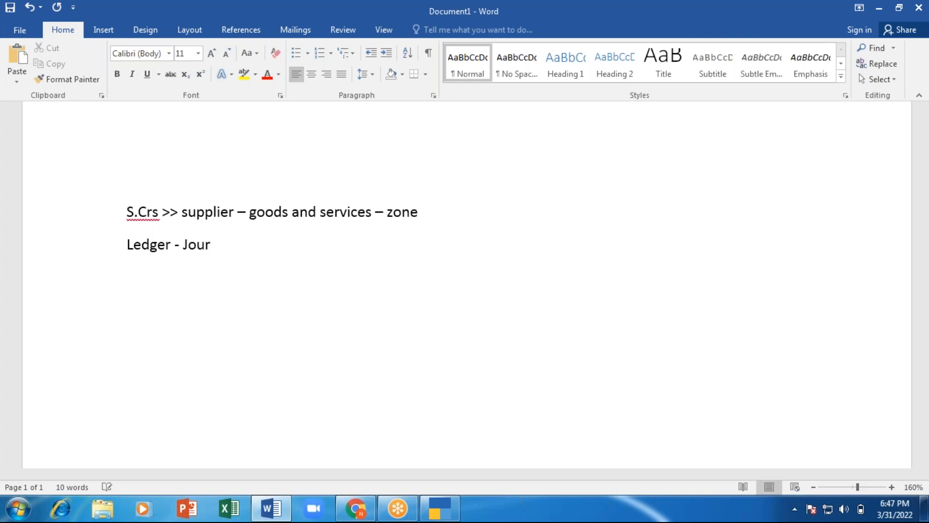
text(nalisation)
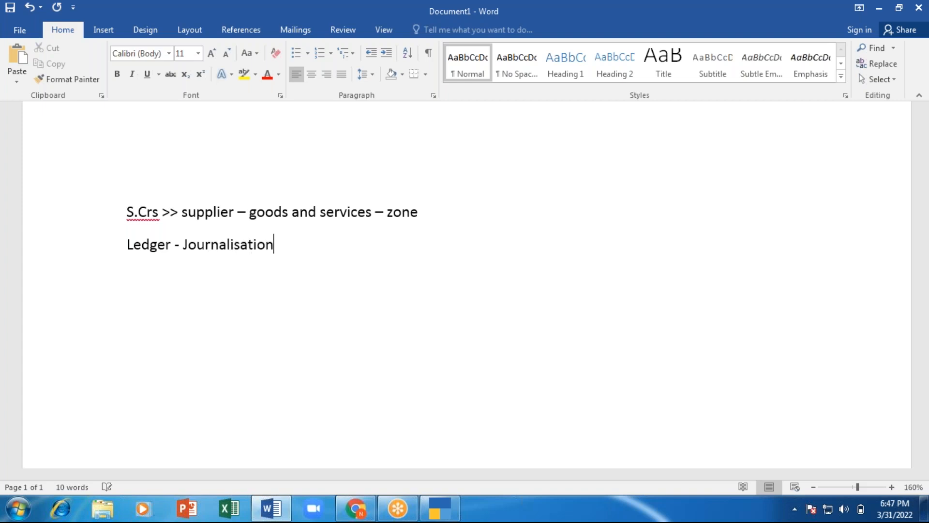
key(BackSpace)
key(BackSpace)
key(BackSpace)
key(BackSpace)
key(BackSpace)
key(BackSpace)
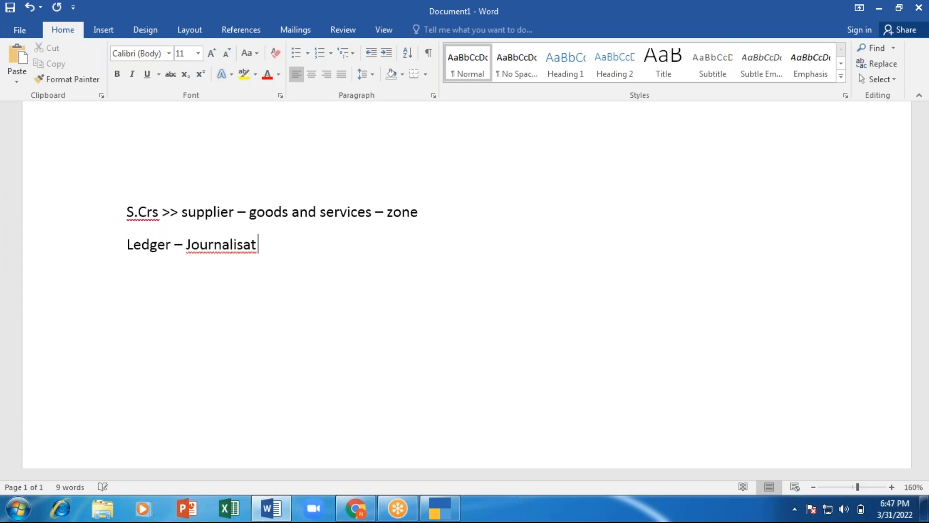
key(BackSpace)
text(ze - )
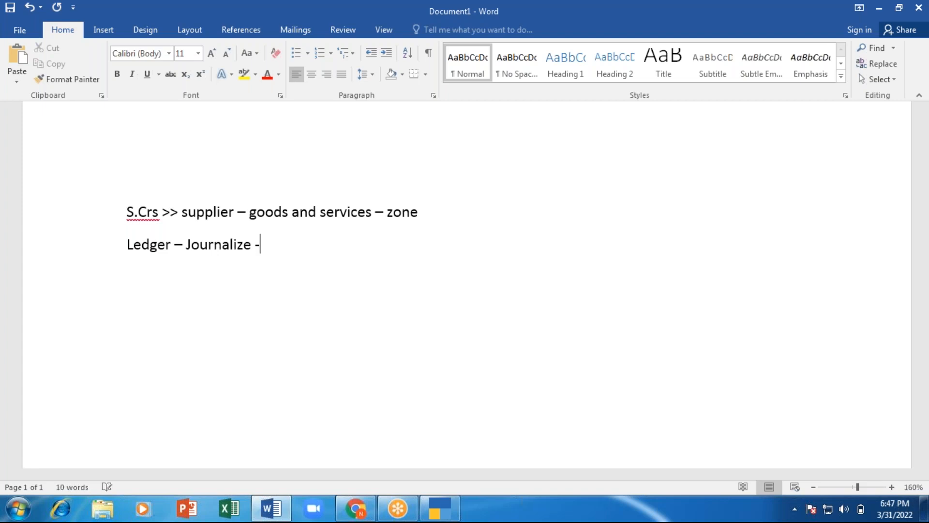
text(post voucher)
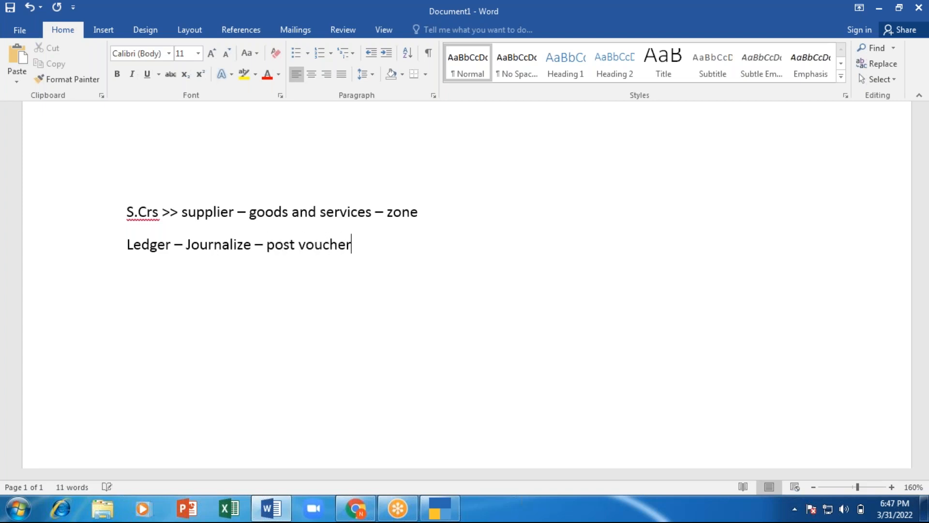
key(Return)
Step: Type '1. Contra Voucher (F4) - cash and Bank' and begin an indented sub-item a
text(1. Contro)
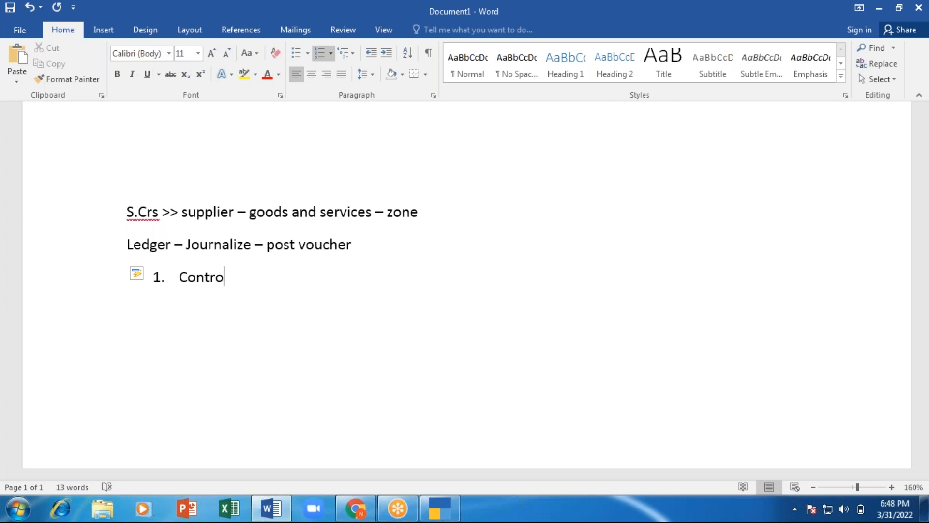
key(BackSpace)
text(a Voucher)
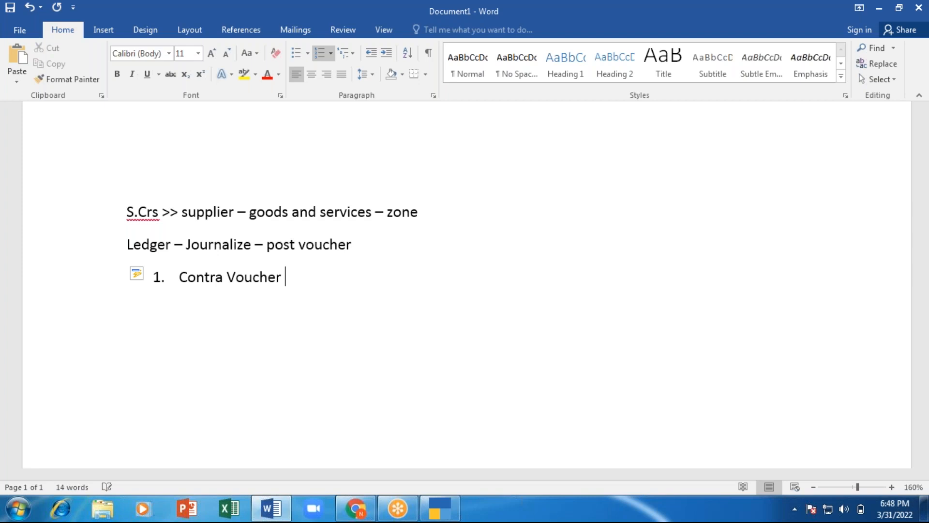
text( ()
text(F4))
text( -)
text(cash a)
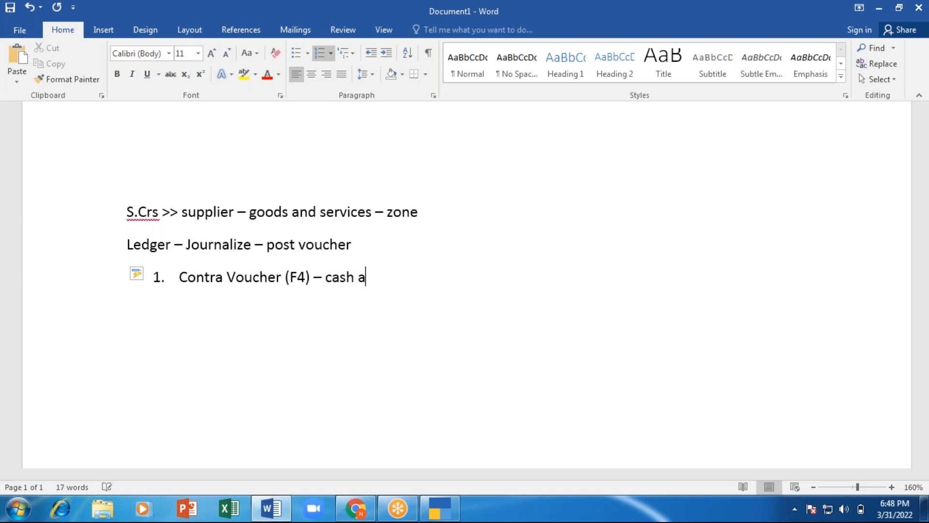
text(nd Bank)
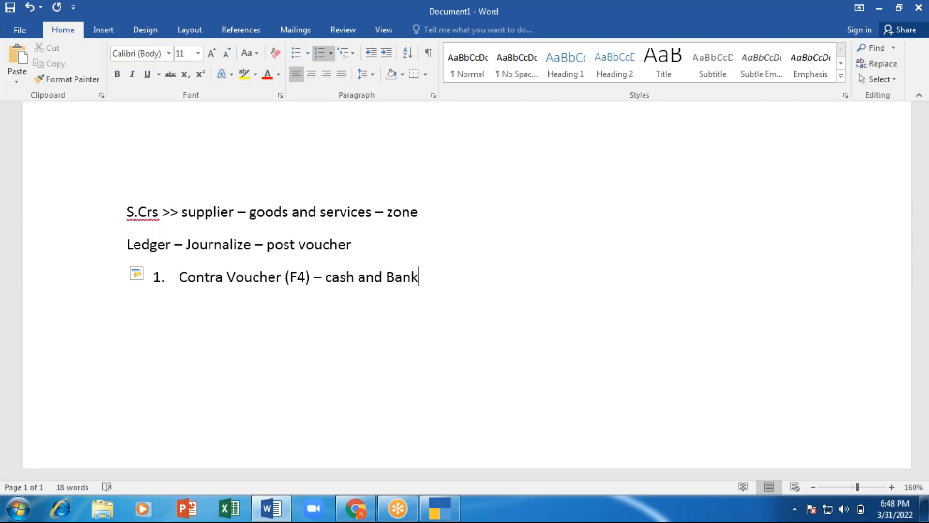
key(Return)
key(Tab)
Step: Add sub-items for cash deposited into bank, cash withdrawn from bank, and transferring fund between banks
text(cash)
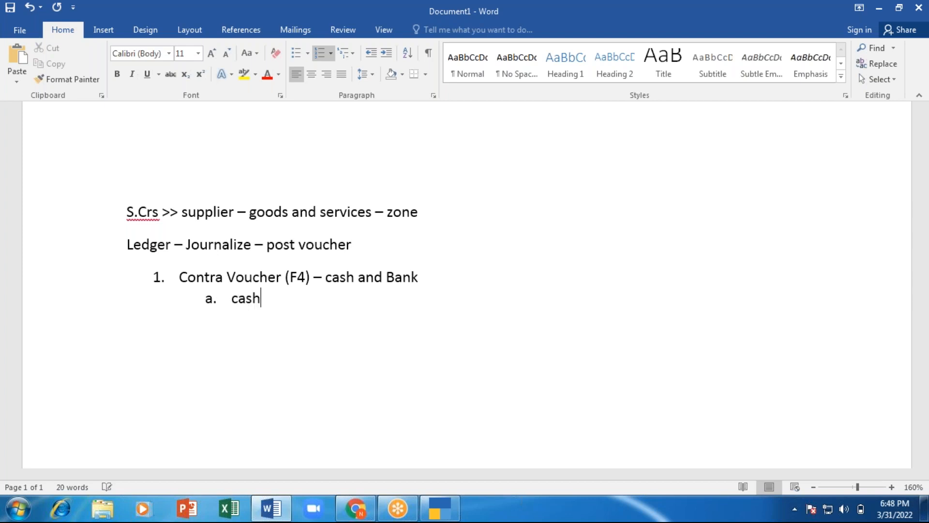
text( deposi)
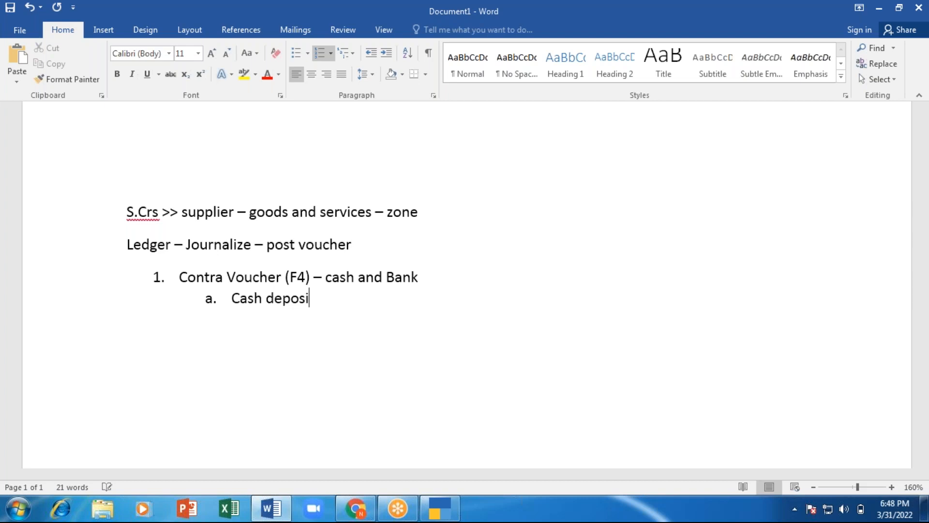
text(ted into bank)
key(Return)
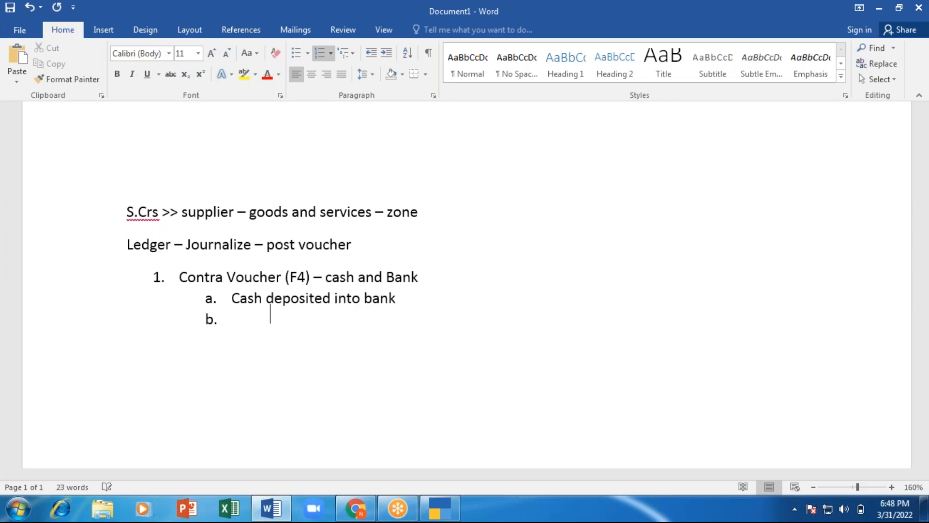
text(cash withdr)
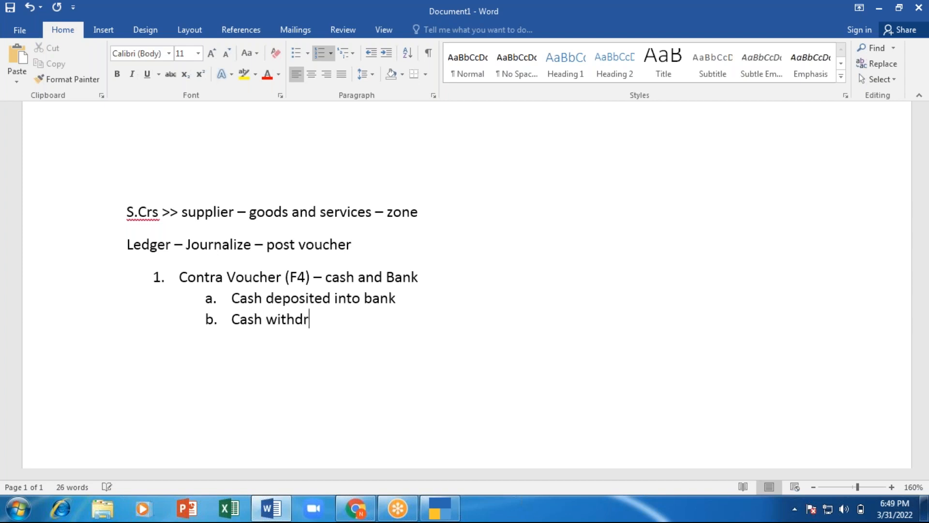
text(awn from bank)
key(Return)
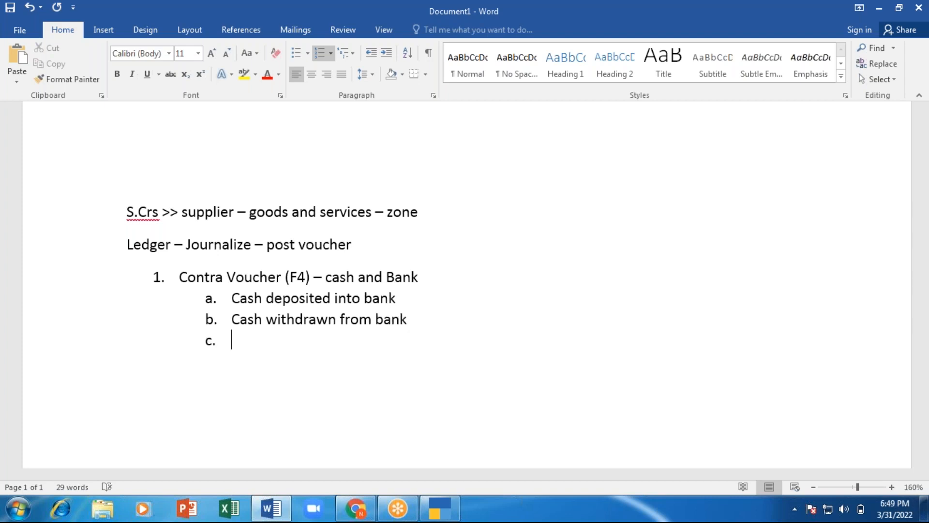
text(transafering fund from )
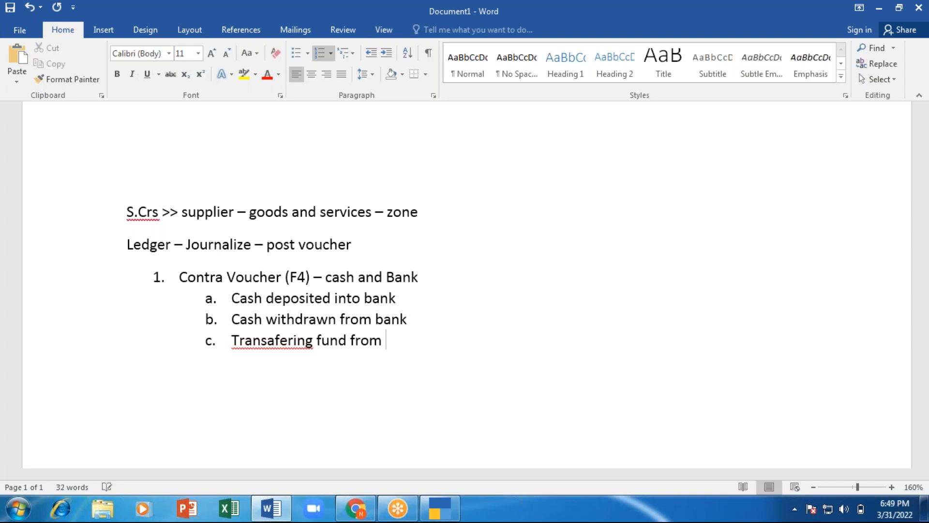
text(1bank a)
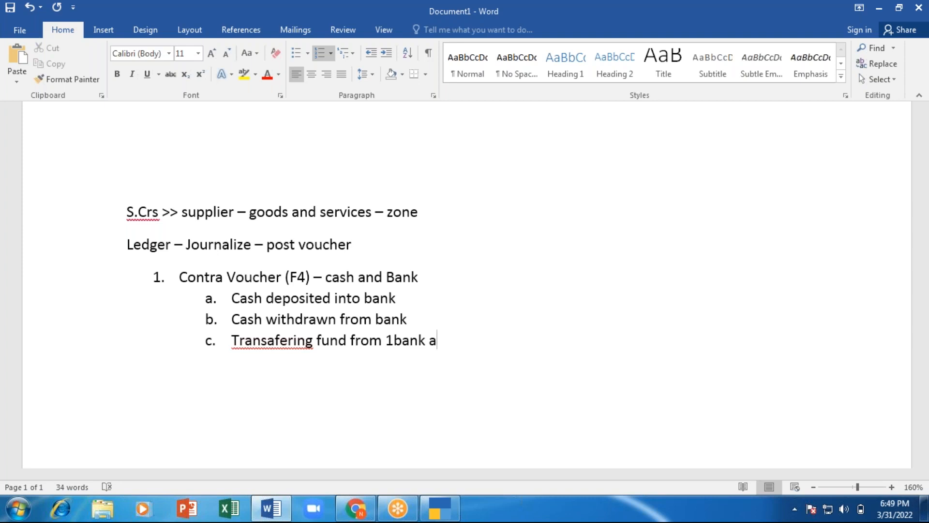
key(BackSpace)
text(to another Bank)
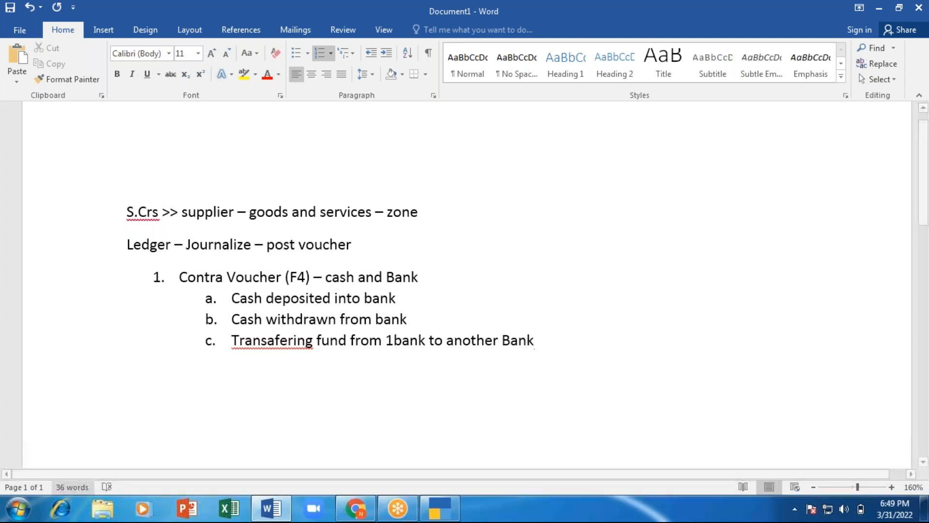
Step: Correct 'Transafering' to 'Transferring' and add a dash after the cash deposited item
right_click(282, 341)
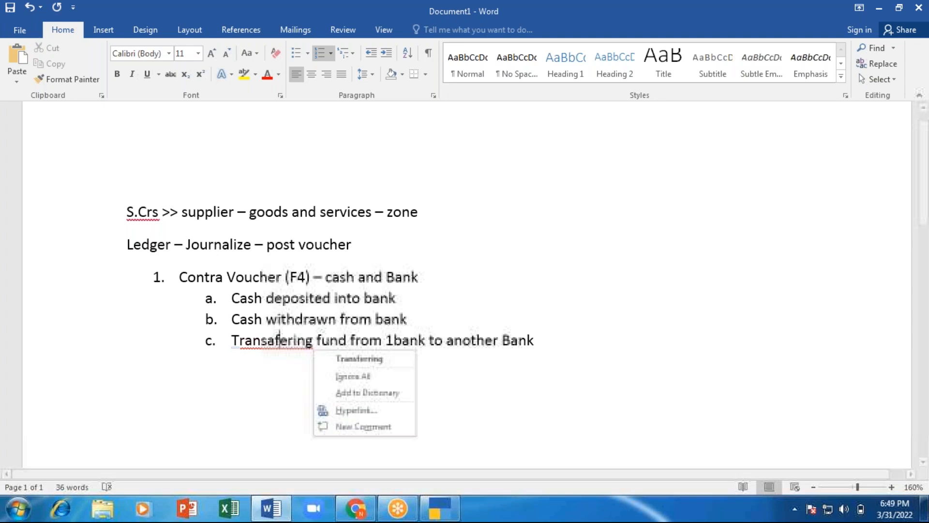
click(335, 358)
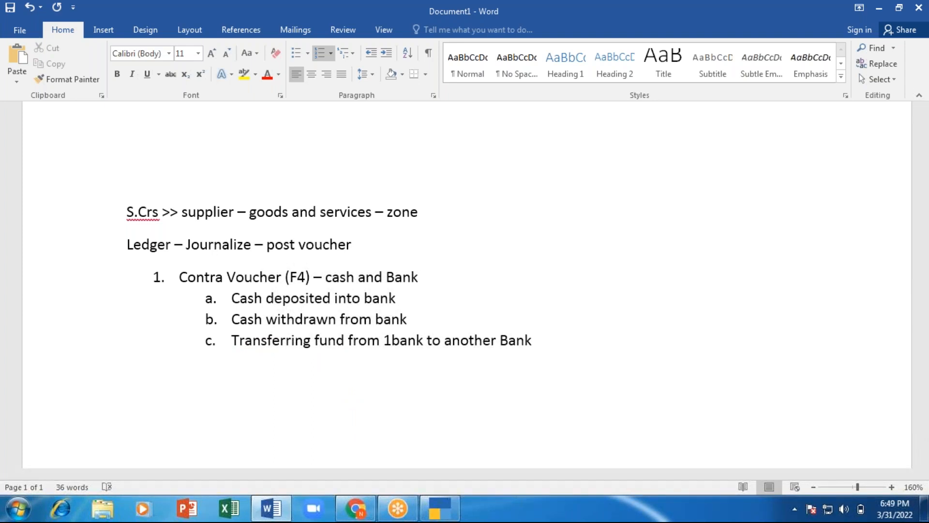
click(419, 299)
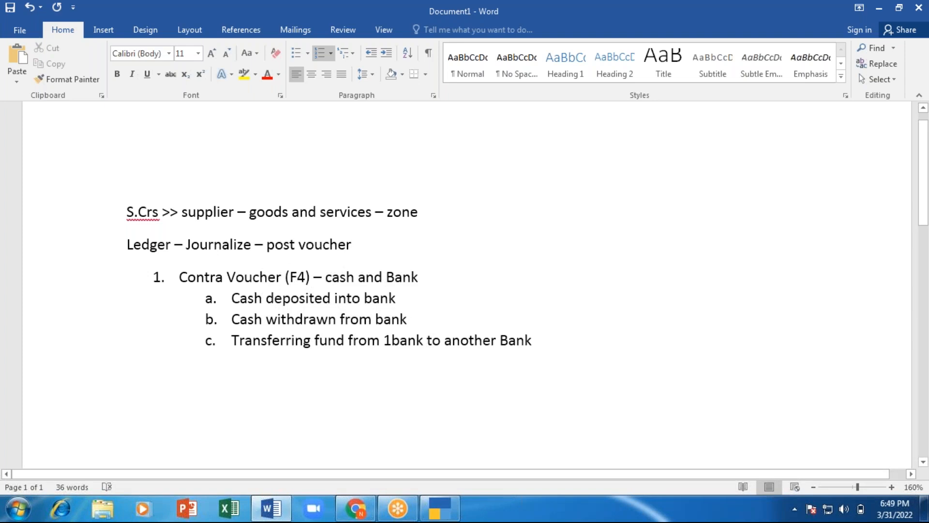
text(-)
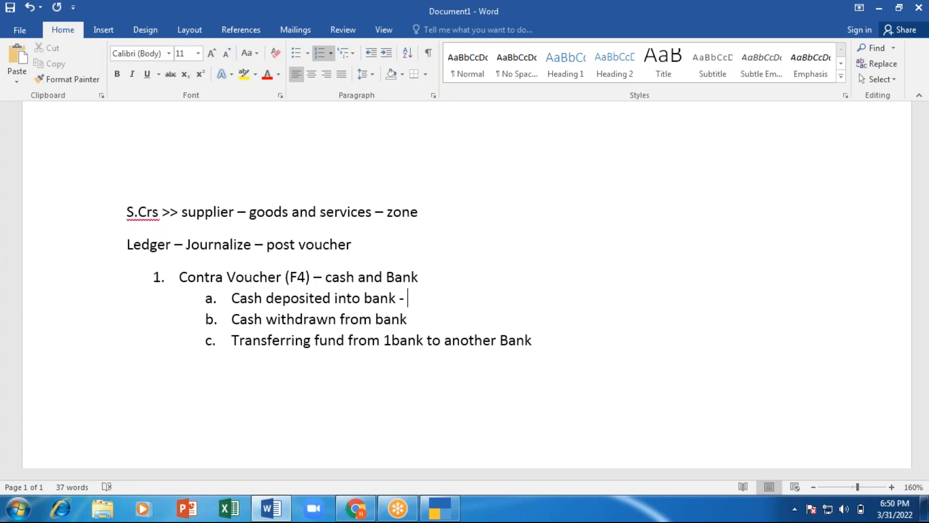
Step: Add sub-item d 'cash to cash (petty cash)', then switch to TallyPrime
click(592, 348)
key(Return)
text(cash to cash)
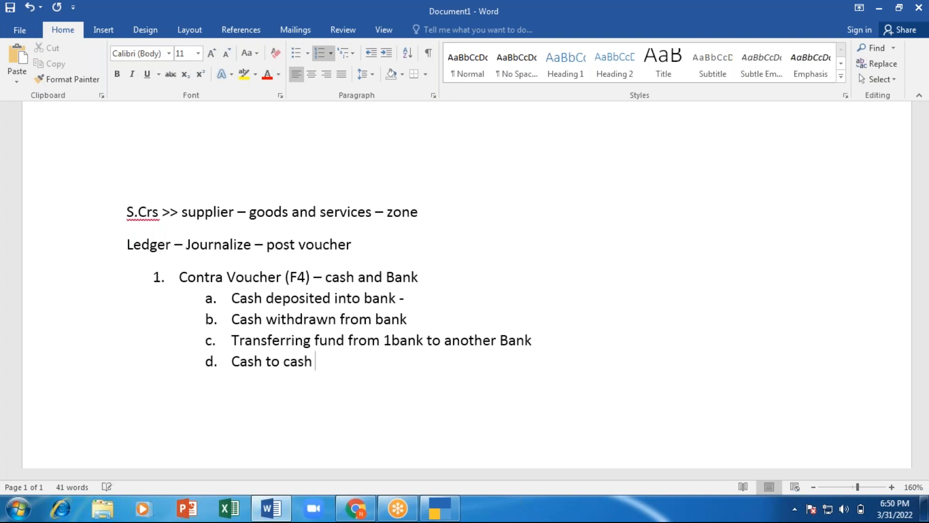
text( (petty casg)
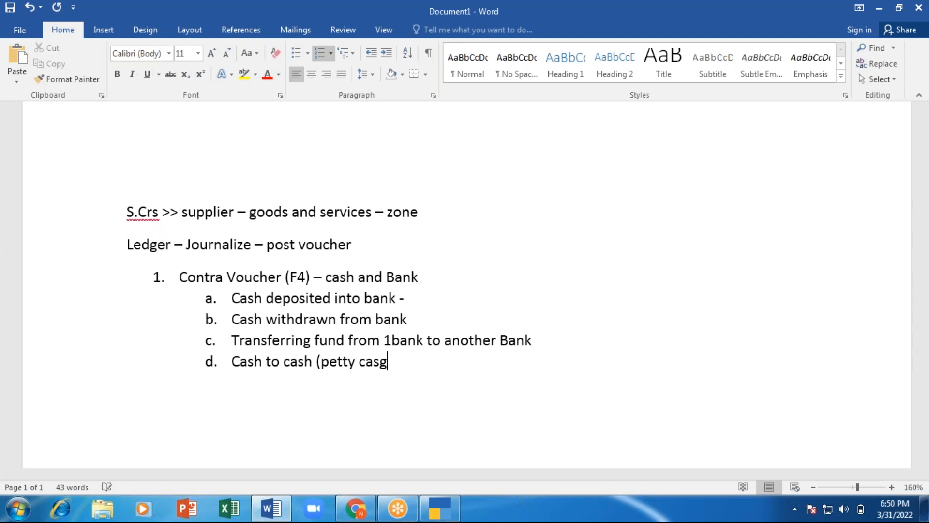
key(BackSpace)
text(h))
key(alt+Tab)
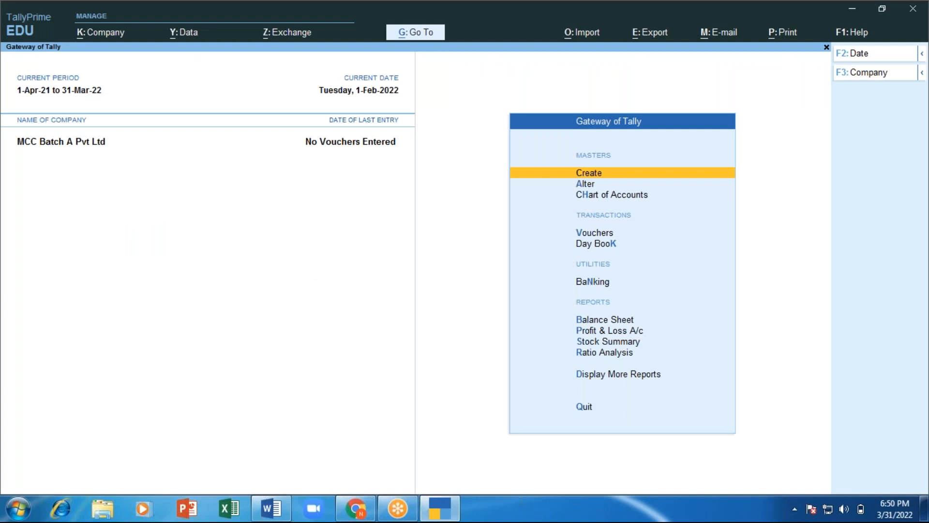
Step: Open voucher creation from the Gateway and switch it to Contra voucher No. 1 dated 1-Feb-22
key(Down)
key(Down)
key(Down)
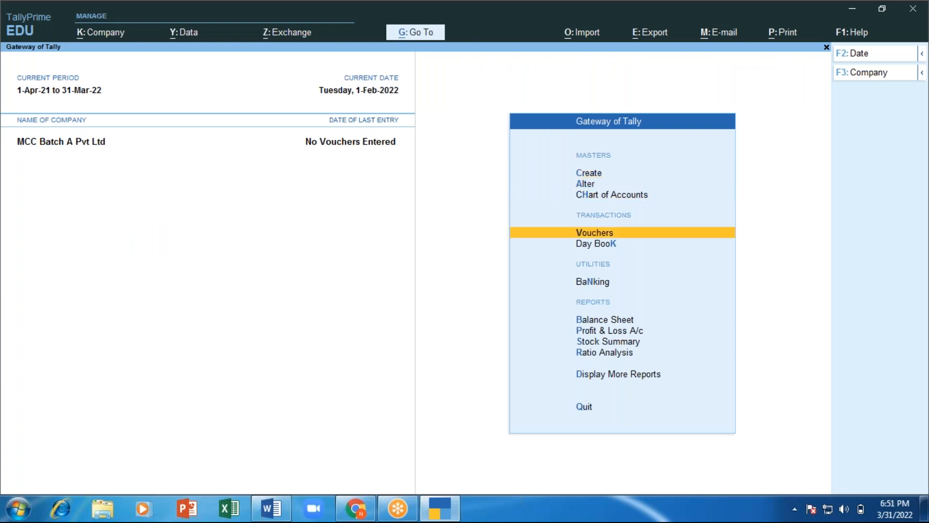
key(Return)
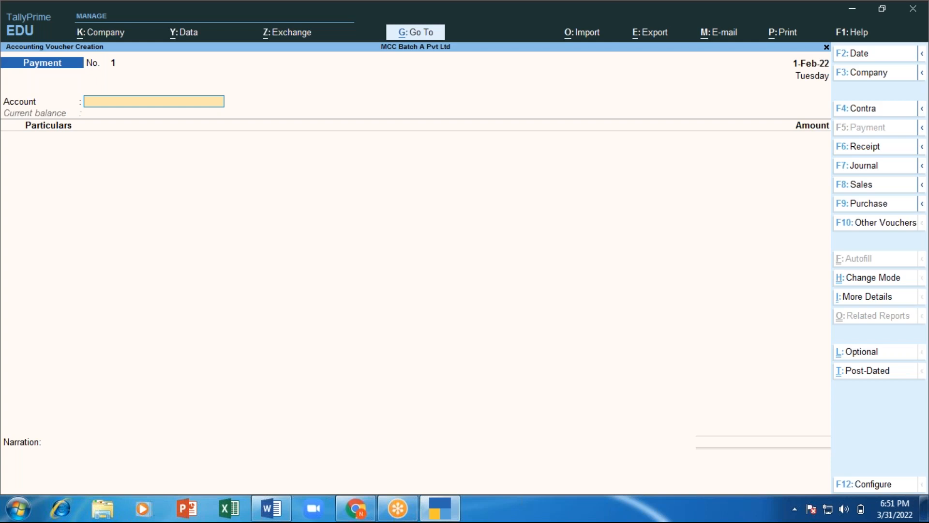
key(F4)
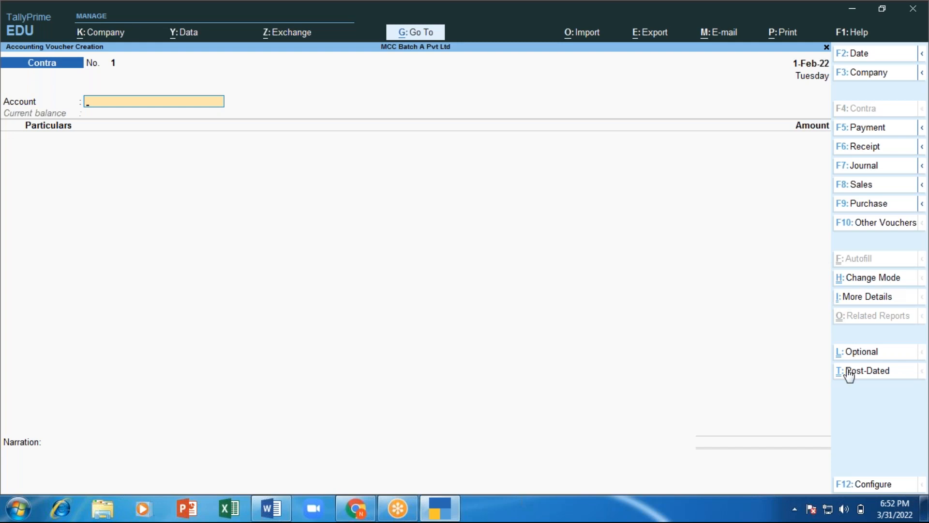
Step: Switch Contra voucher No. 1 to Double Entry mode with Ctrl+H, then return to Word
key(ctrl)
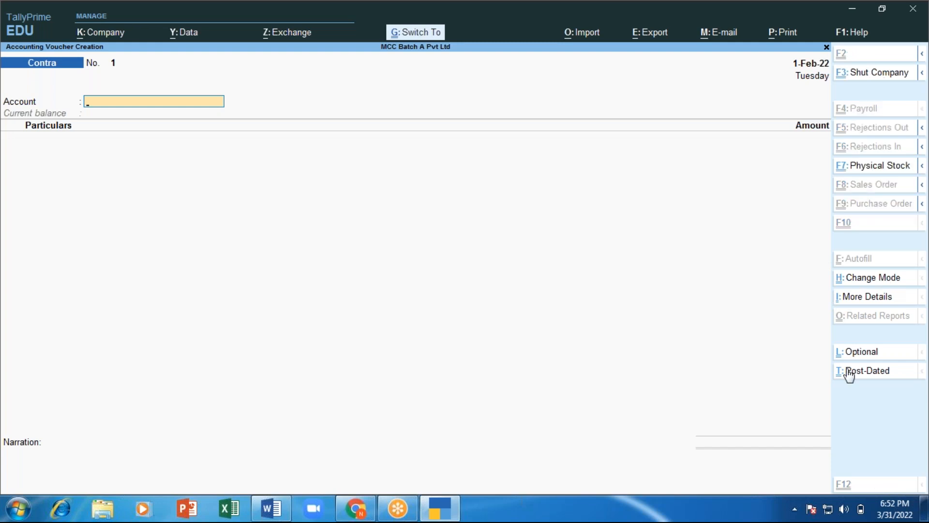
key(ctrl+h)
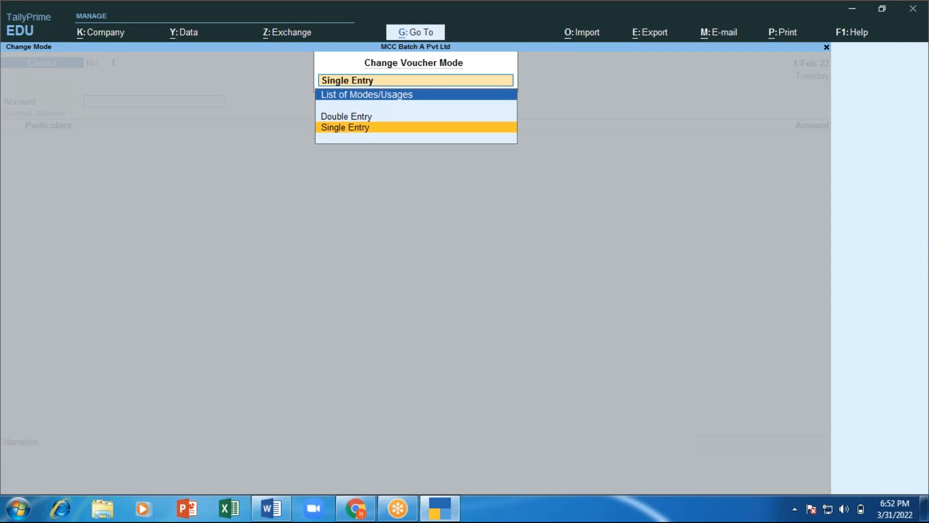
key(Up)
key(Down)
key(Up)
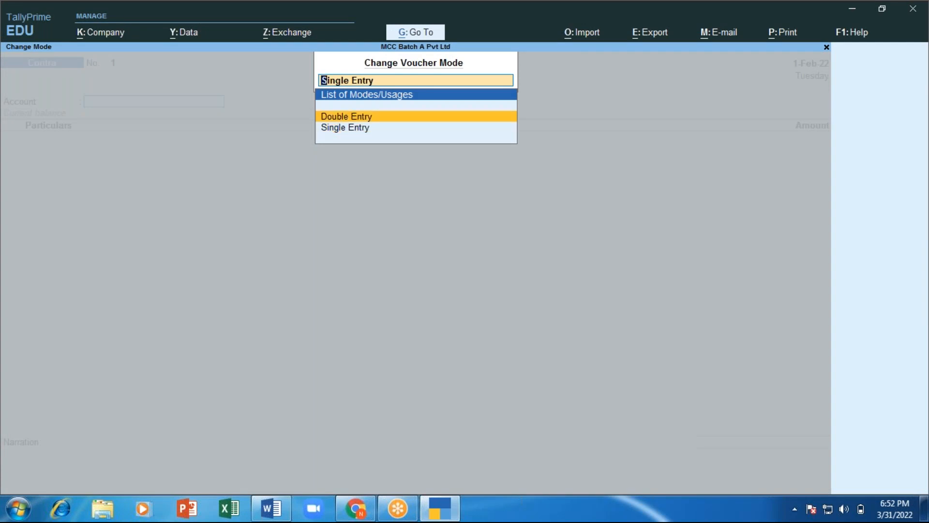
key(Down)
key(Up)
key(Return)
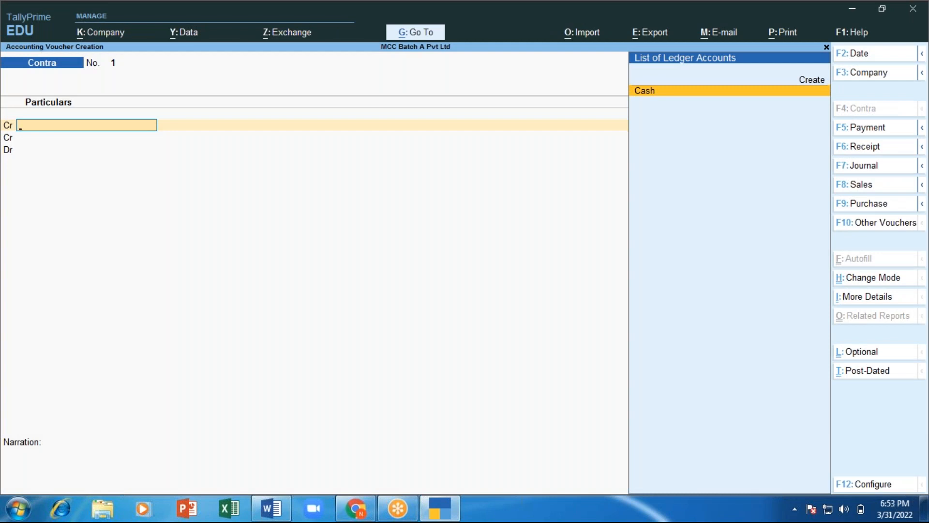
key(alt+Tab)
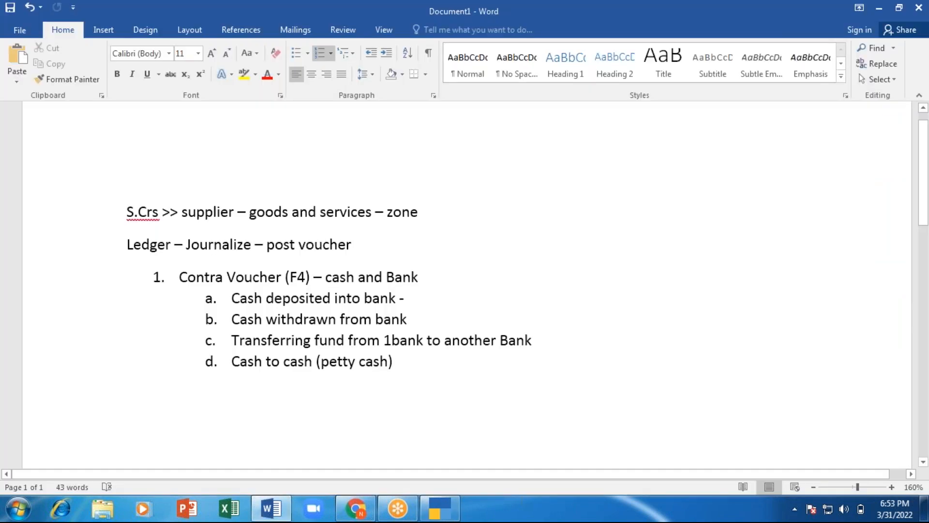
Step: Turn the new line below item d into a plain, unnumbered paragraph
key(Return)
key(shift+Tab)
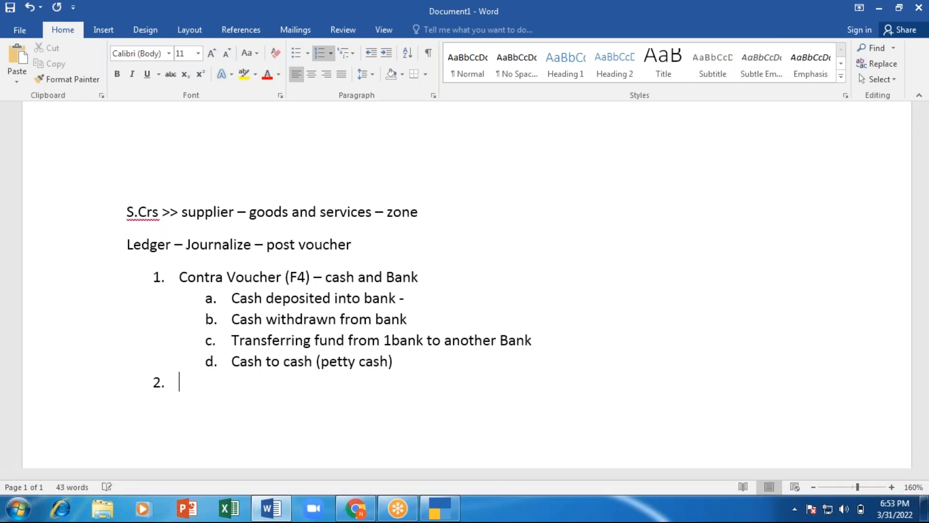
key(BackSpace)
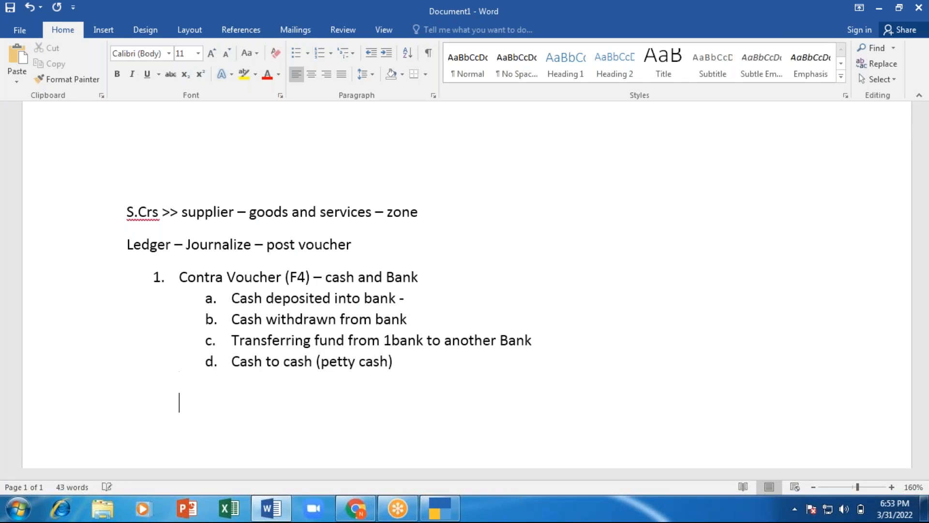
key(BackSpace)
key(BackSpace)
key(Return)
key(shift+Tab)
key(Return)
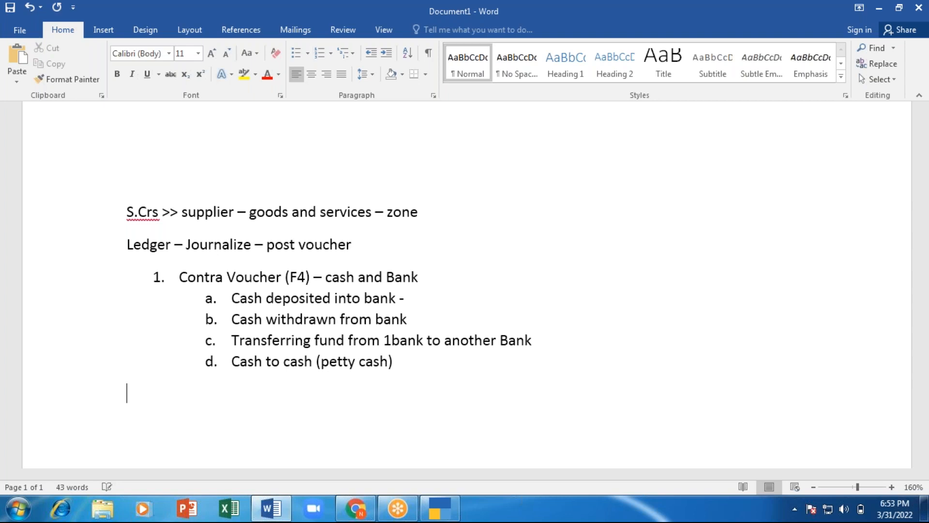
Step: Type the note 'cash deposited into bank of 50000'
text(cash deposisted)
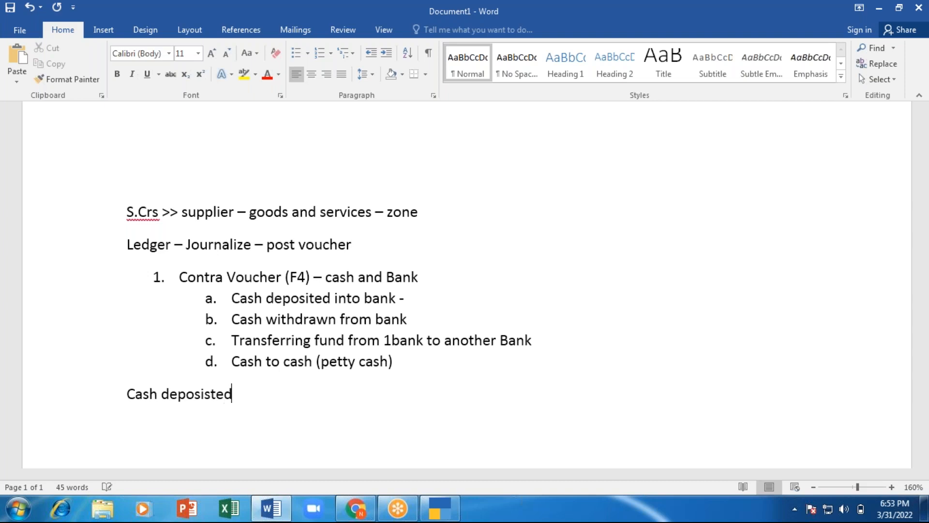
text( into ba)
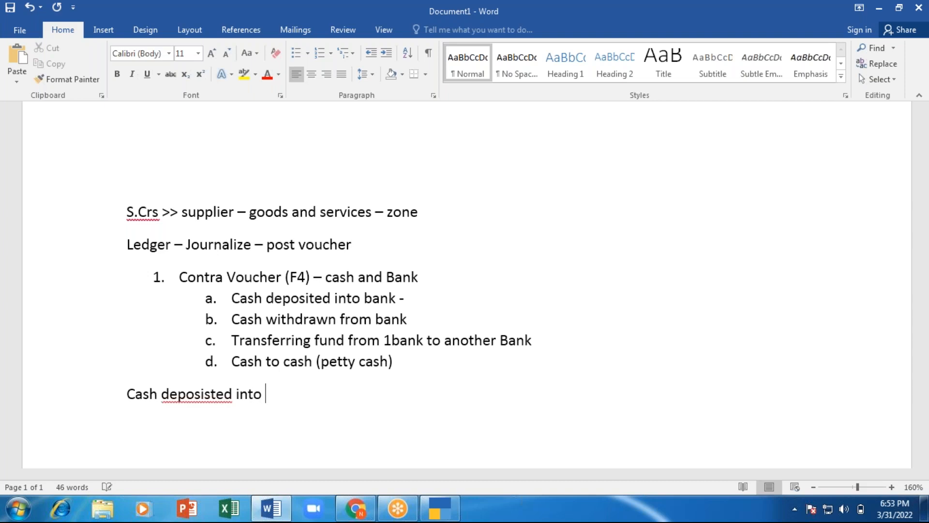
key(BackSpace)
key(BackSpace)
key(BackSpace)
key(BackSpace)
key(BackSpace)
key(BackSpace)
key(BackSpace)
key(BackSpace)
key(BackSpace)
key(BackSpace)
key(BackSpace)
key(BackSpace)
key(BackSpace)
key(BackSpace)
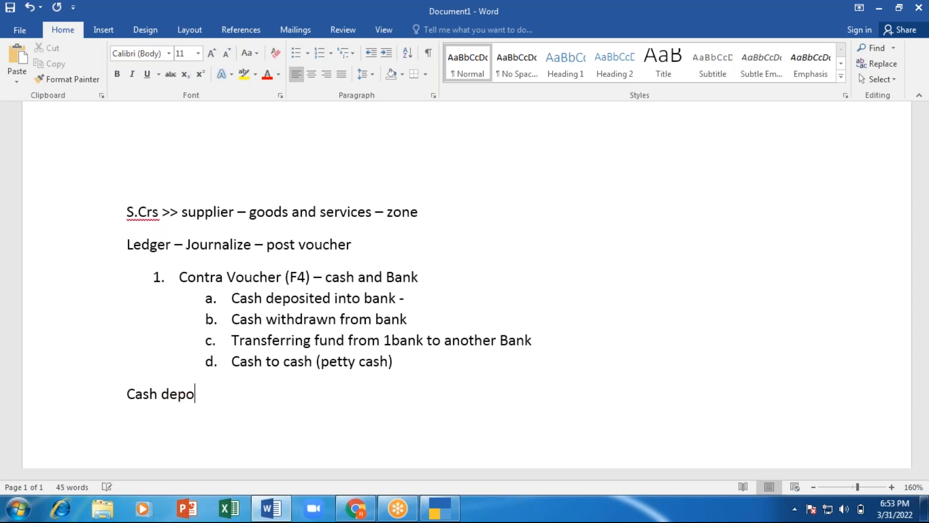
text(sited)
text( inro)
key(BackSpace)
key(BackSpace)
text(to )
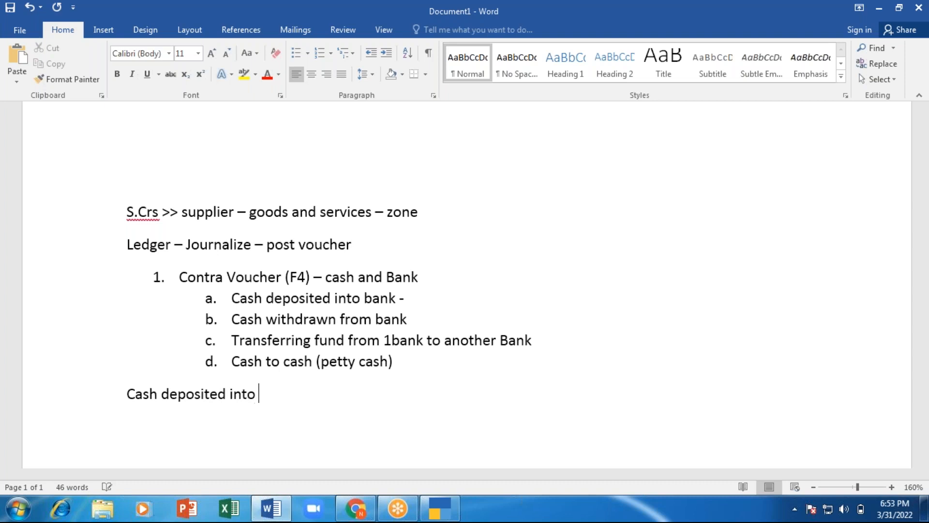
text(bank f)
key(BackSpace)
text(f 50000)
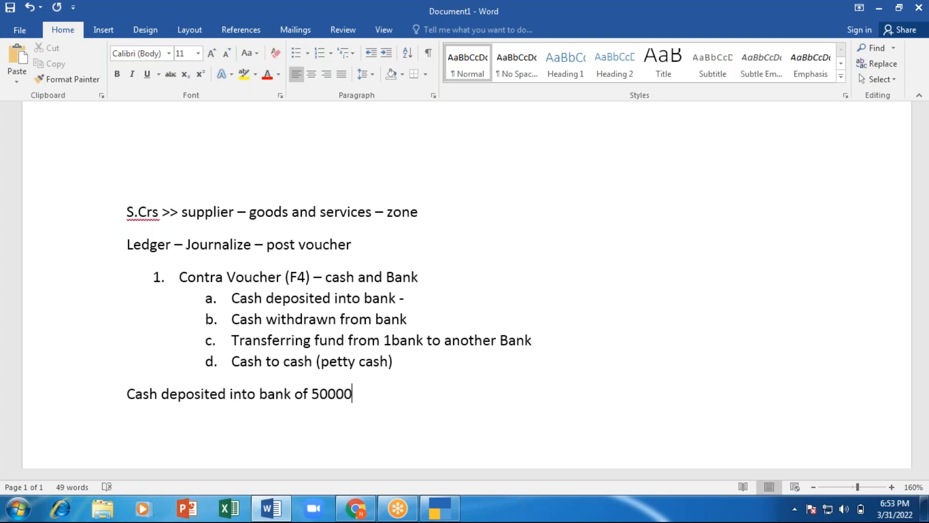
Step: Add 'Dr. Bank' and 'Cr. cash' lines beneath the example, then return to TallyPrime
key(alt+Tab)
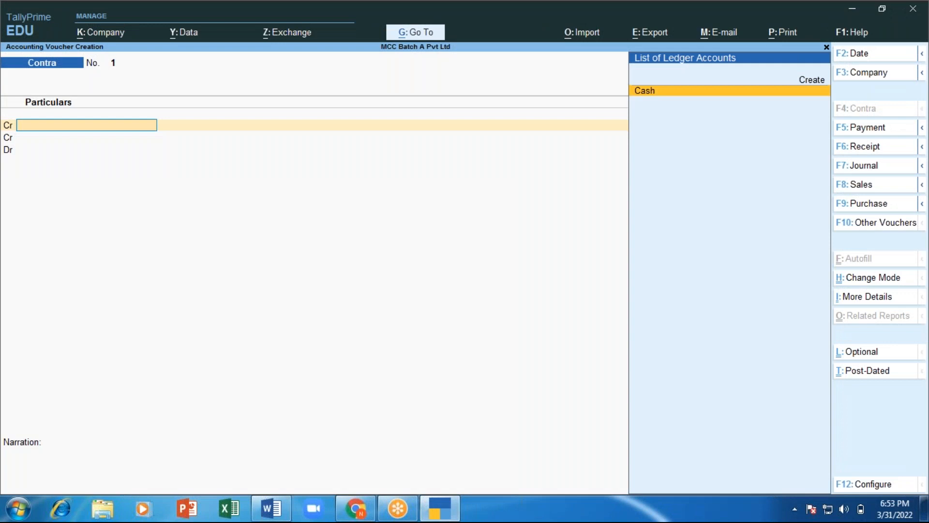
key(alt+Tab)
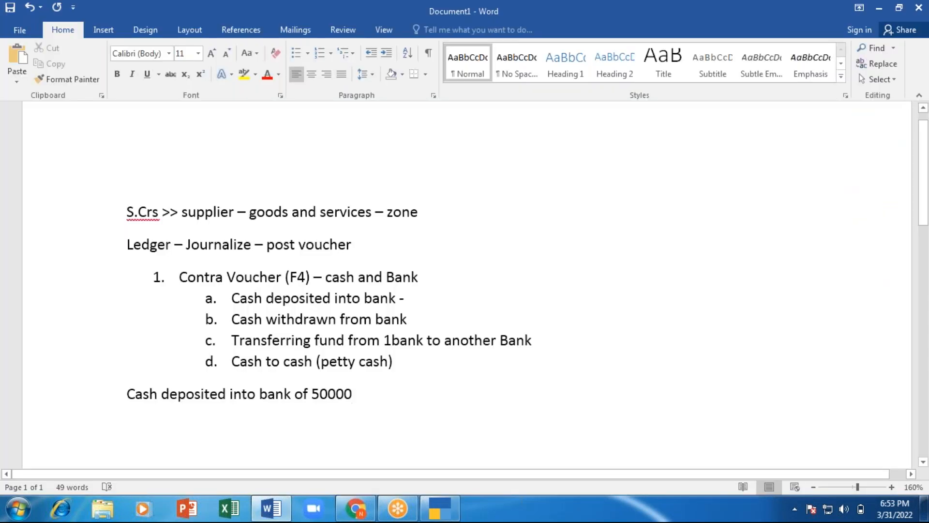
text(De)
key(BackSpace)
text(r.)
key(Return)
text(Cr)
key(Up)
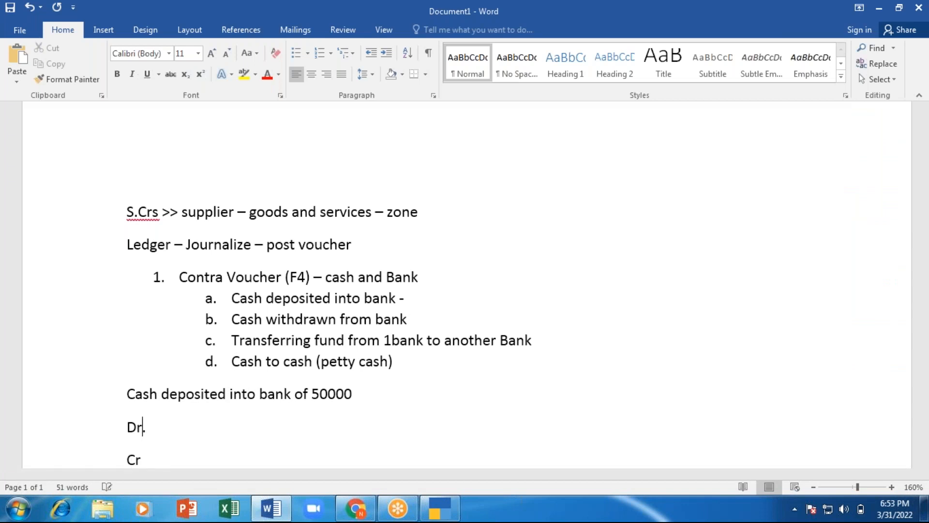
key(Down)
text(.)
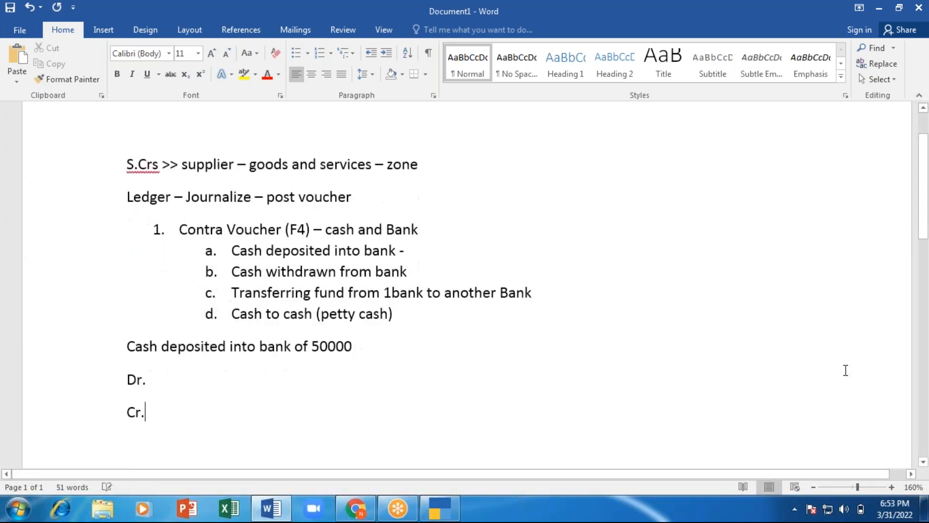
scroll(844, 370, down, 1)
key(Up)
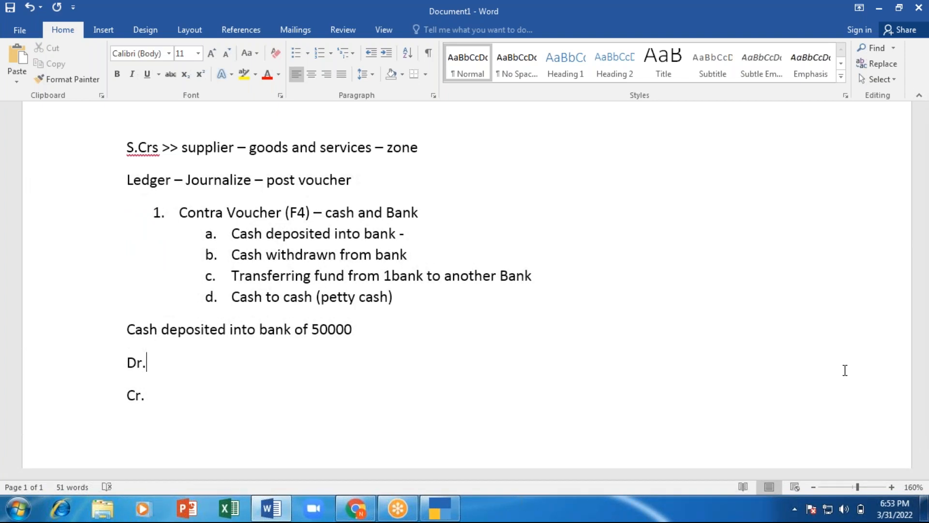
text(Bank)
key(Down)
text(cash)
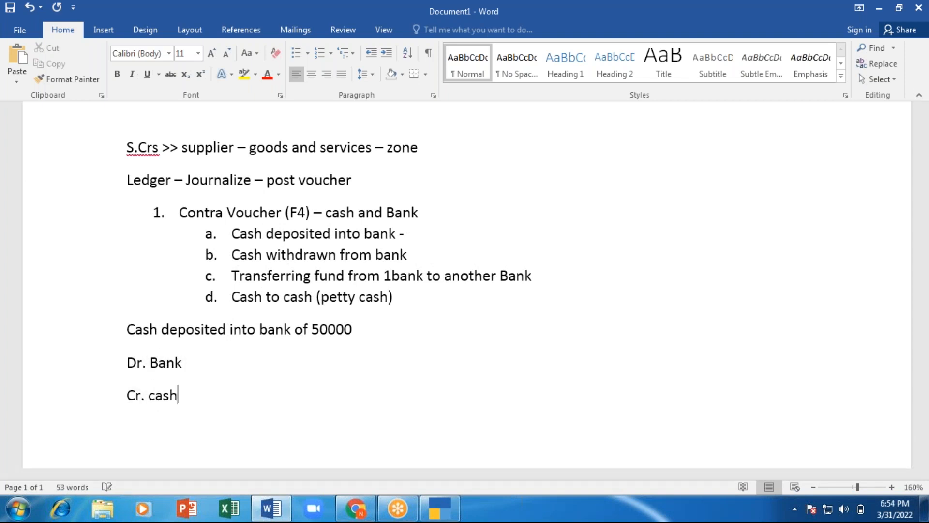
key(alt+Tab)
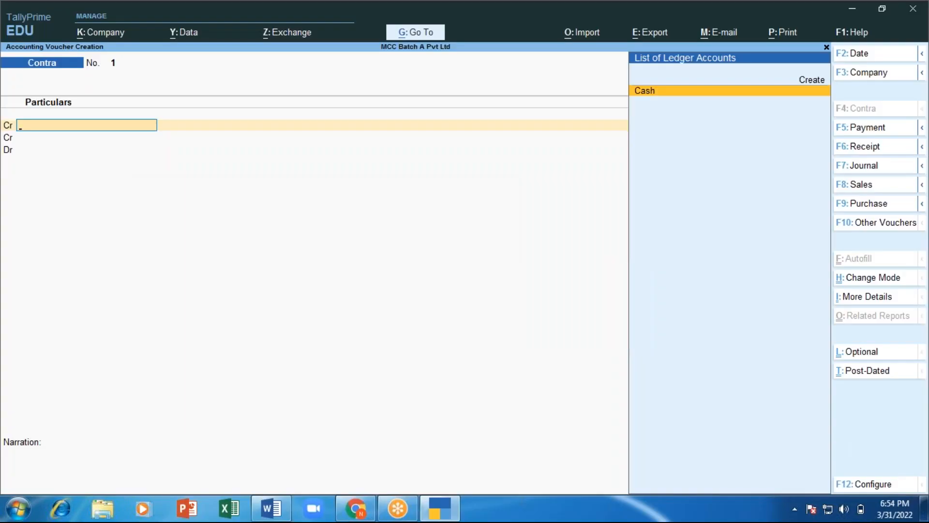
Step: Credit Cash with 50,000 on the Contra voucher
key(Return)
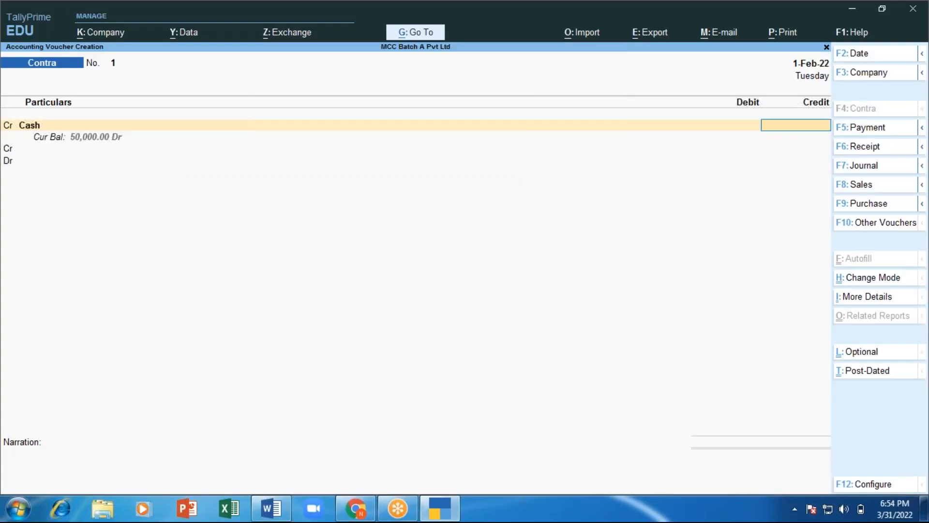
text(50000)
key(Return)
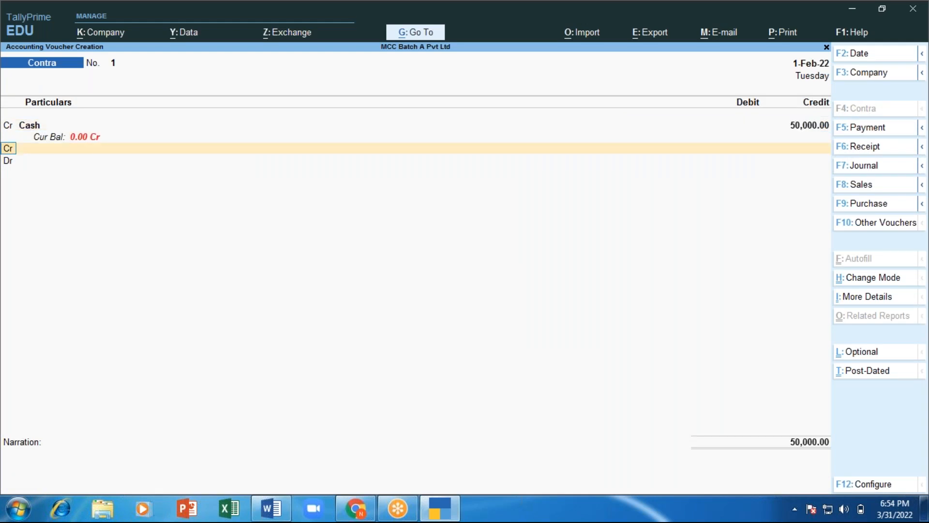
key(BackSpace)
key(BackSpace)
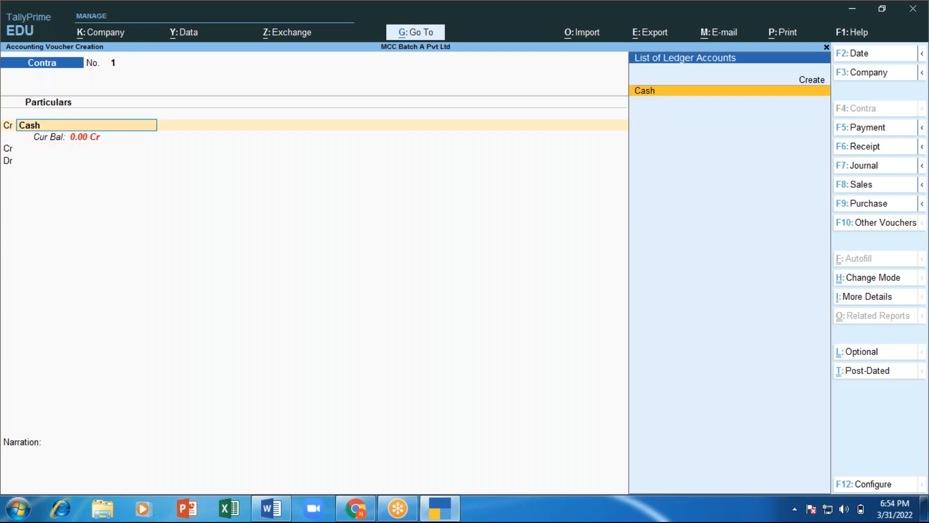
key(Return)
key(BackSpace)
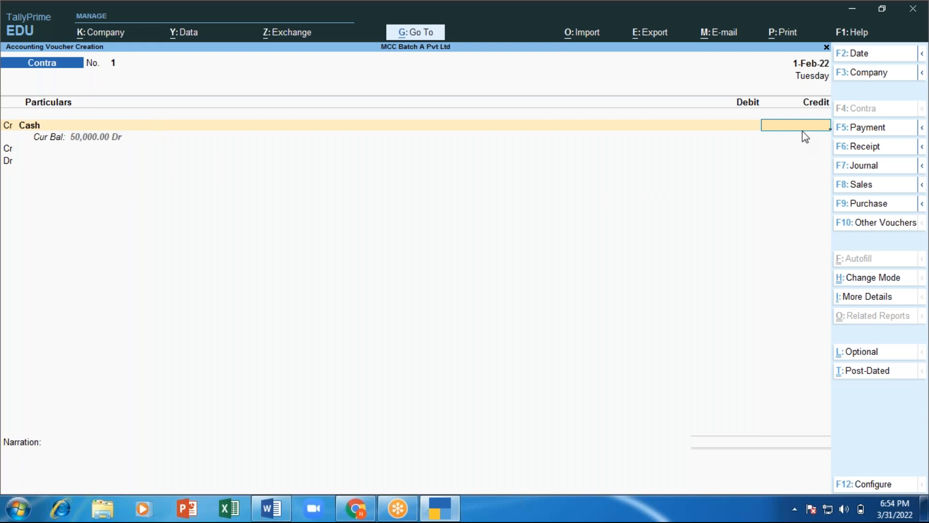
text(50000)
key(Return)
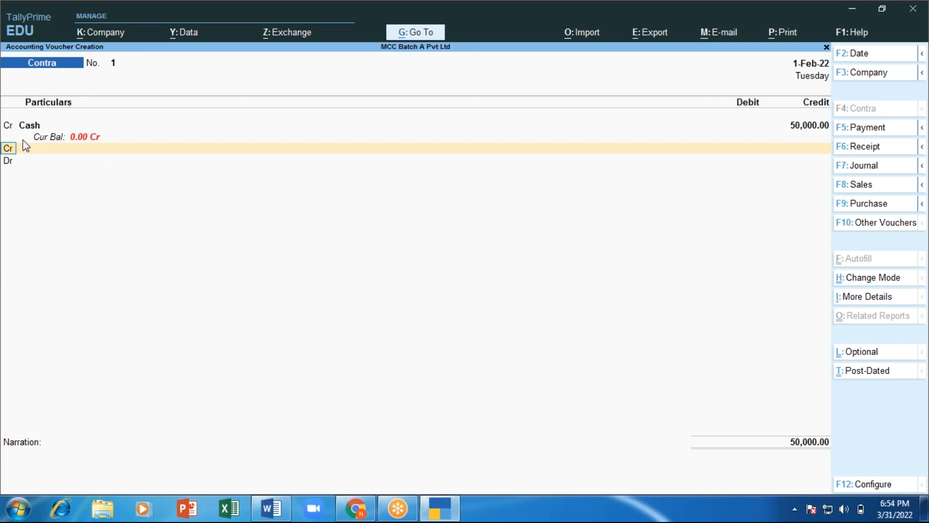
Step: Make the second row a Dr entry and highlight Create in the ledger list
text(dr)
key(Return)
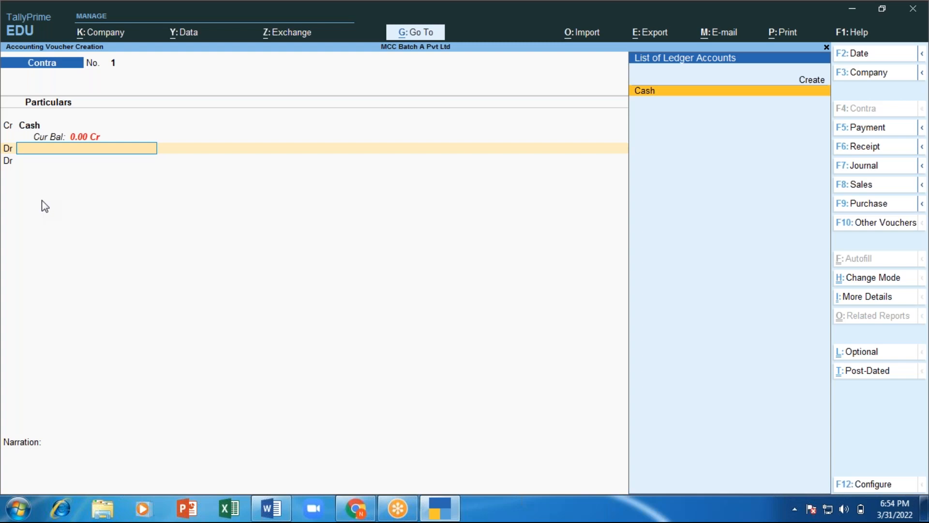
key(Up)
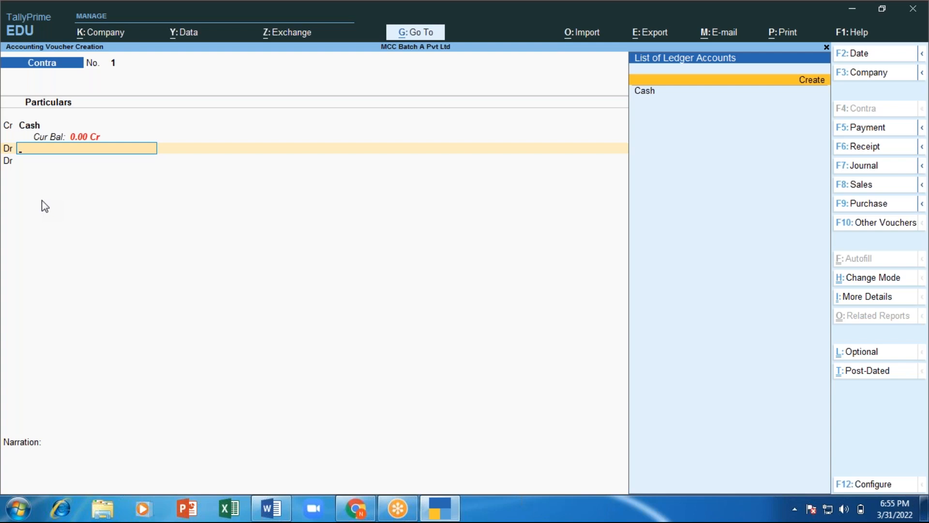
key(Down)
key(Up)
Step: Create a new ledger named HDFC Bank under Bank Accounts
key(Return)
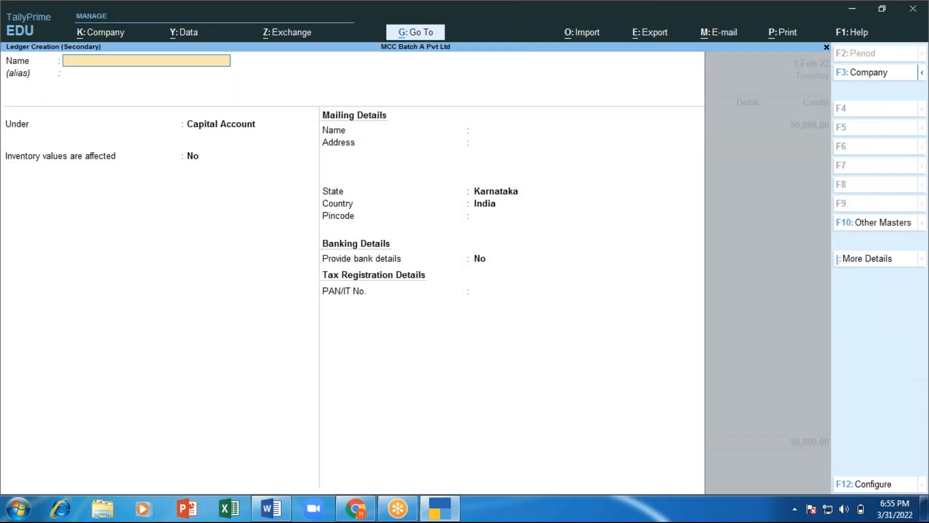
text(HDFC Bank)
key(Return)
key(Return)
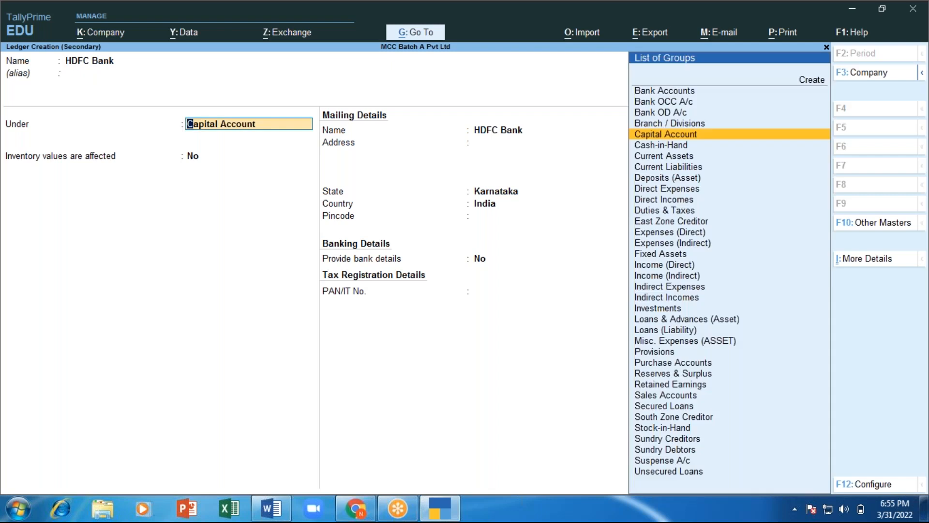
key(Up)
key(Up)
key(Up)
key(Up)
key(Return)
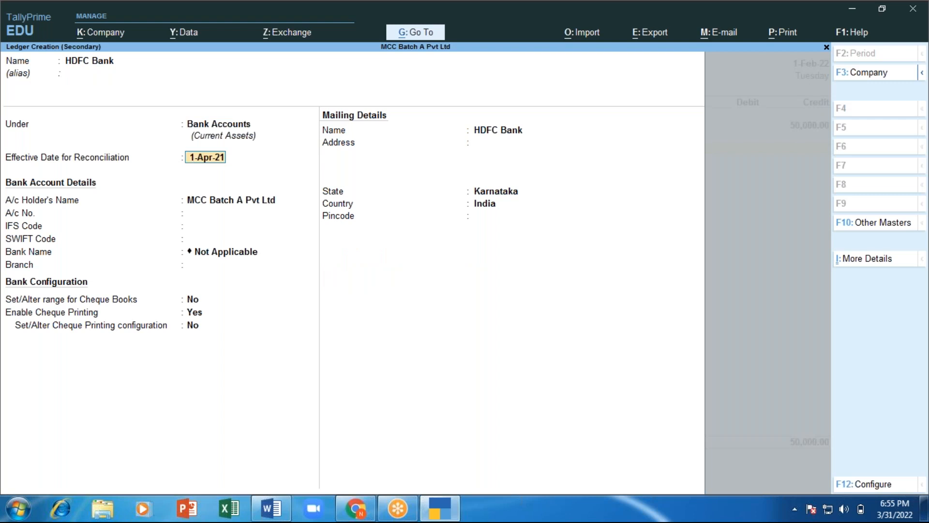
Step: Keep reconciliation date 1-Apr-21, enter the bank account number and IFS Code HDFC0123456
key(Return)
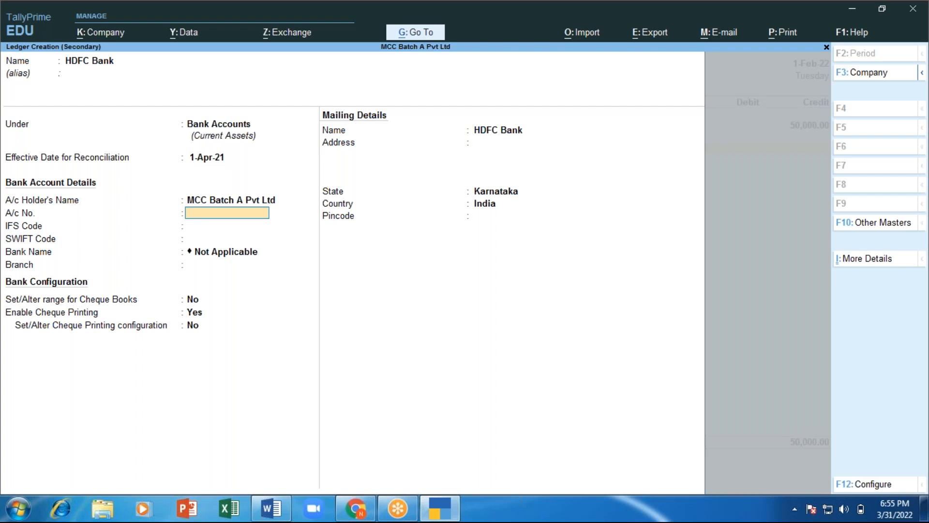
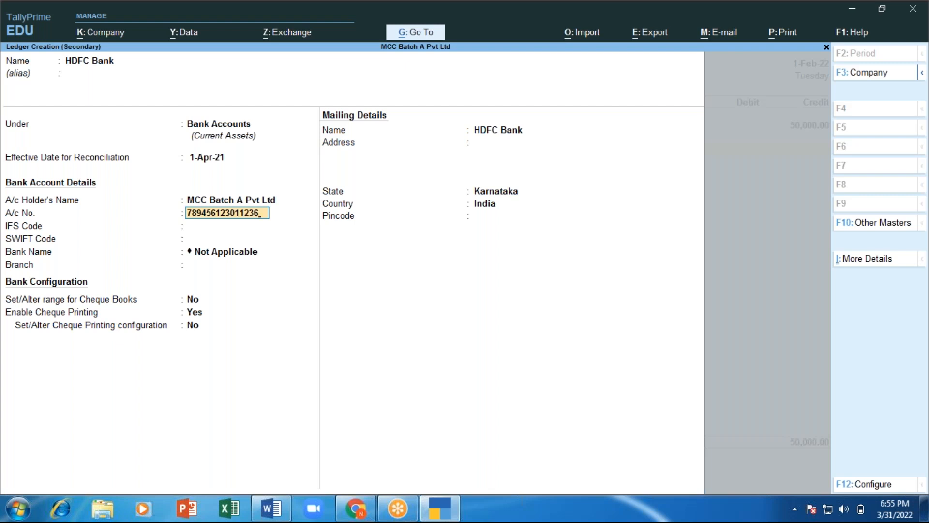
key(Return)
text(HDFC)
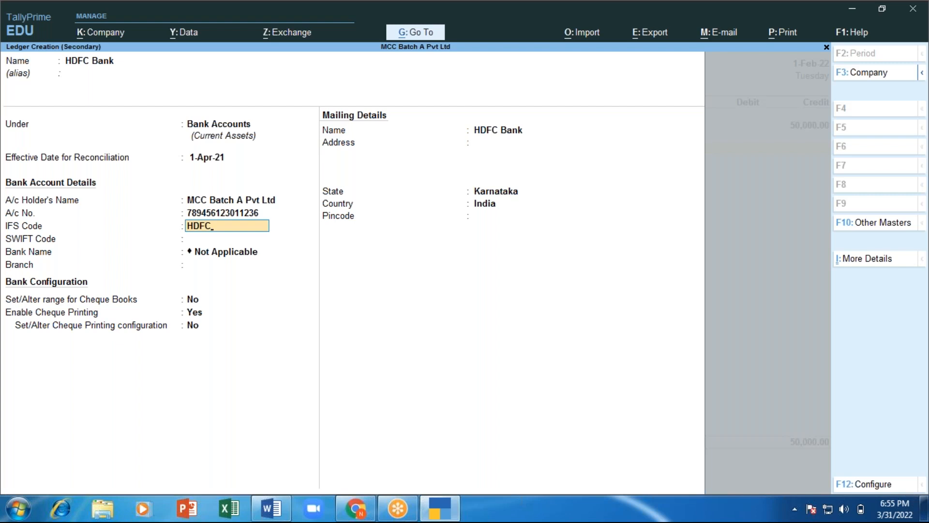
text(0123456)
Step: Keep the bank name as Not Applicable and set the branch to Jayanagar
key(Return)
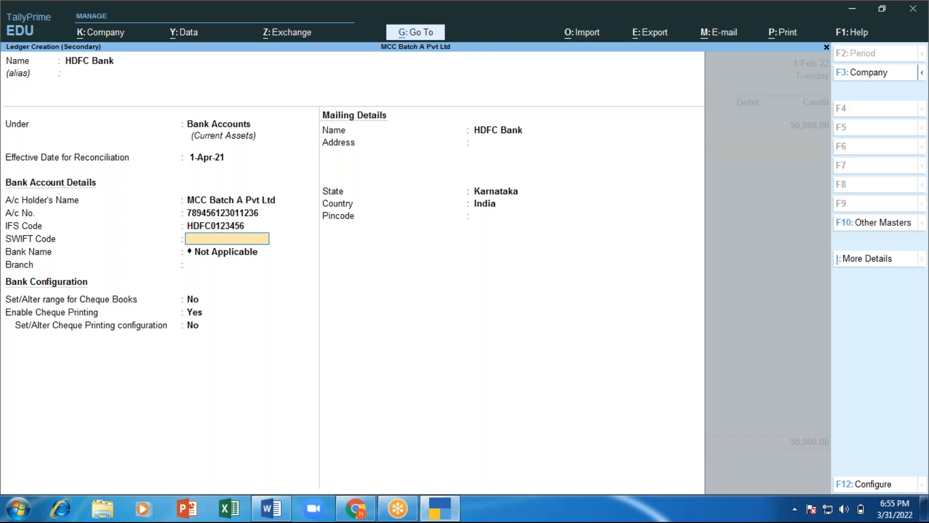
key(Return)
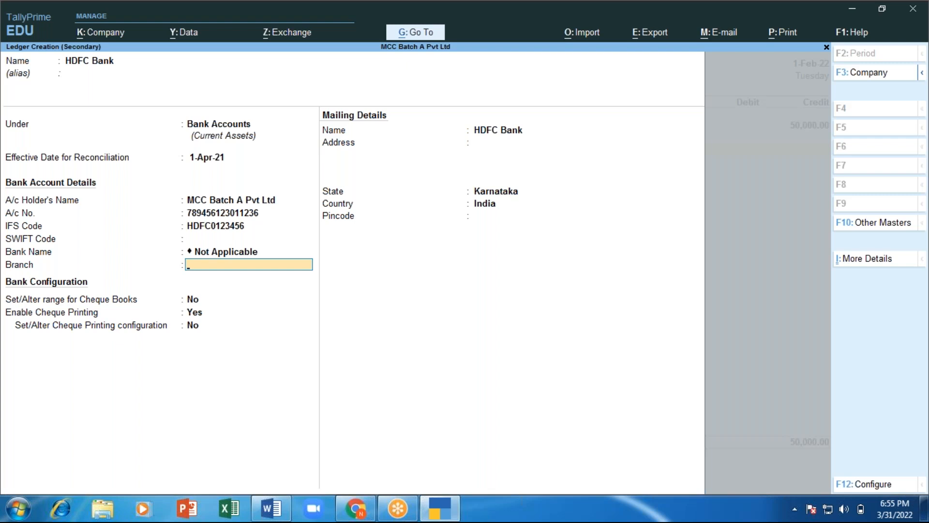
key(BackSpace)
key(Escape)
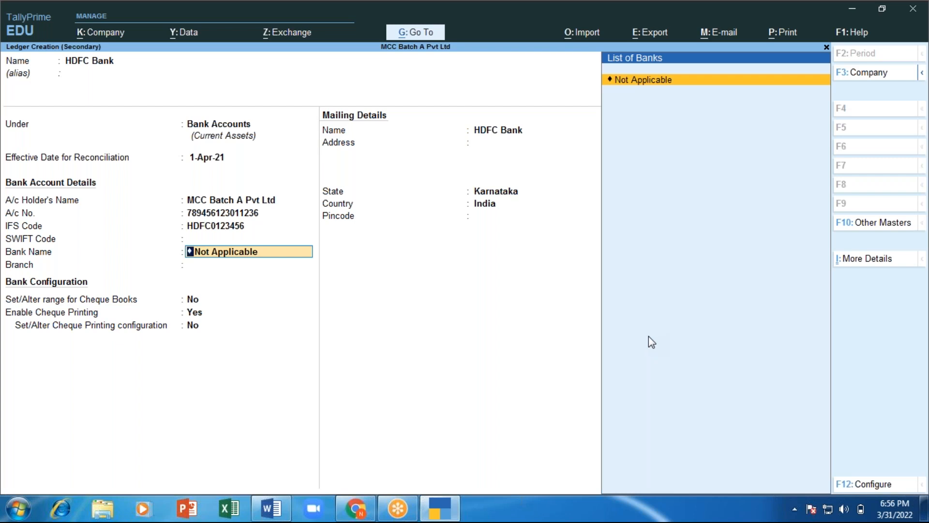
key(Return)
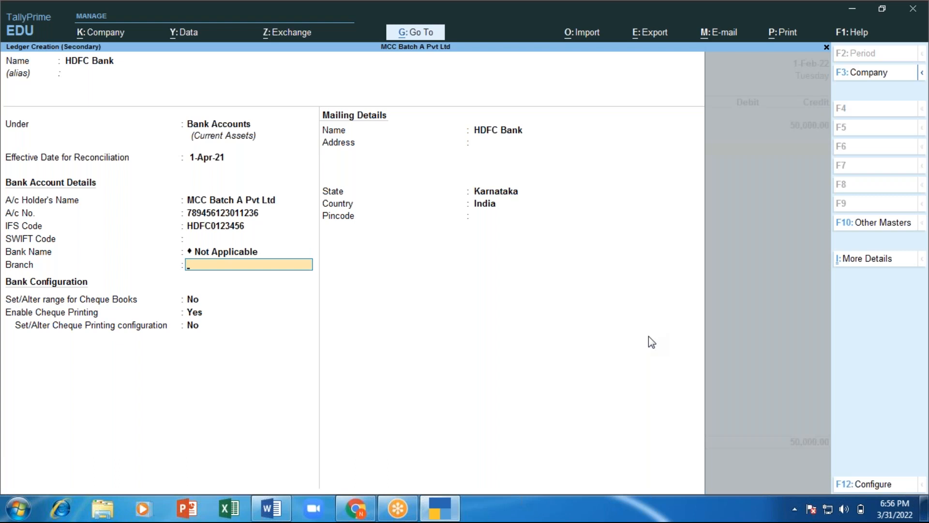
text(Jayanagar)
key(Return)
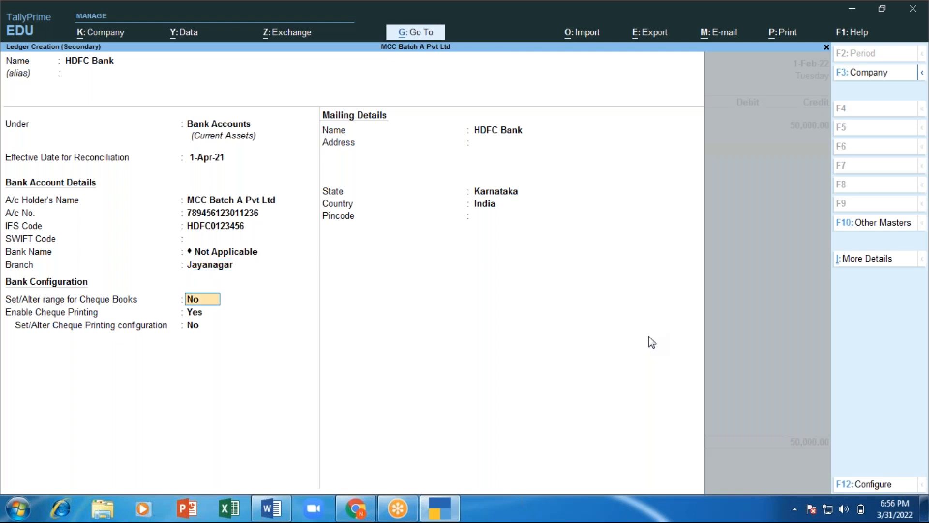
Step: Leave cheque book ranges and cheque printing off, and accept mailing name HDFC Bank and state Karnataka
key(Return)
text(n)
key(Return)
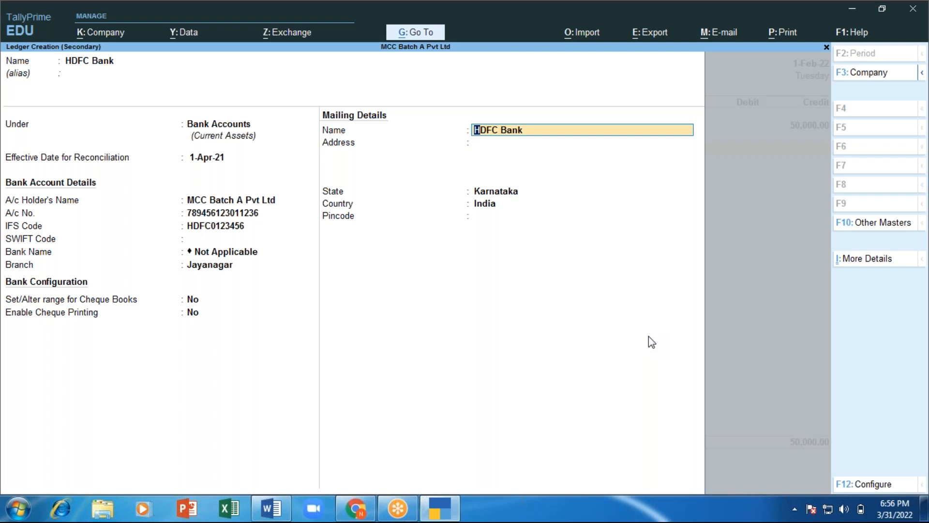
key(Return)
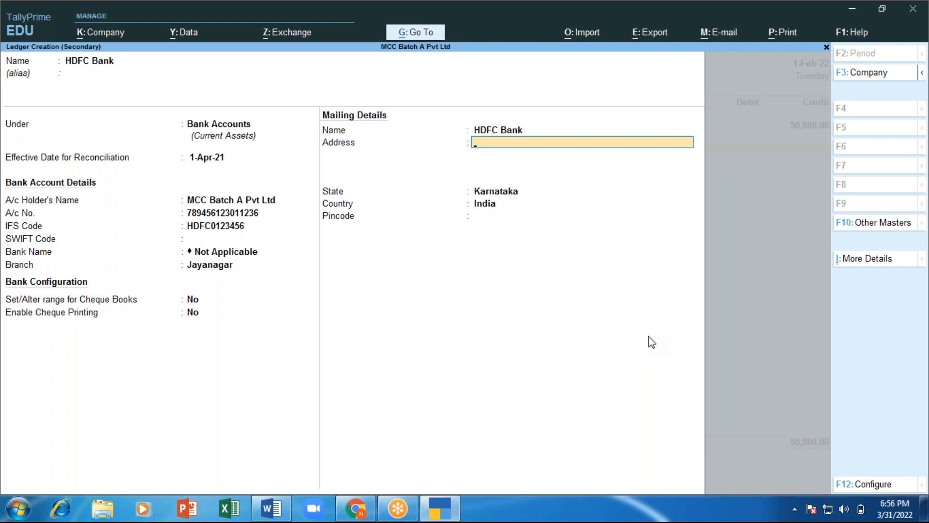
key(Return)
key(Return)
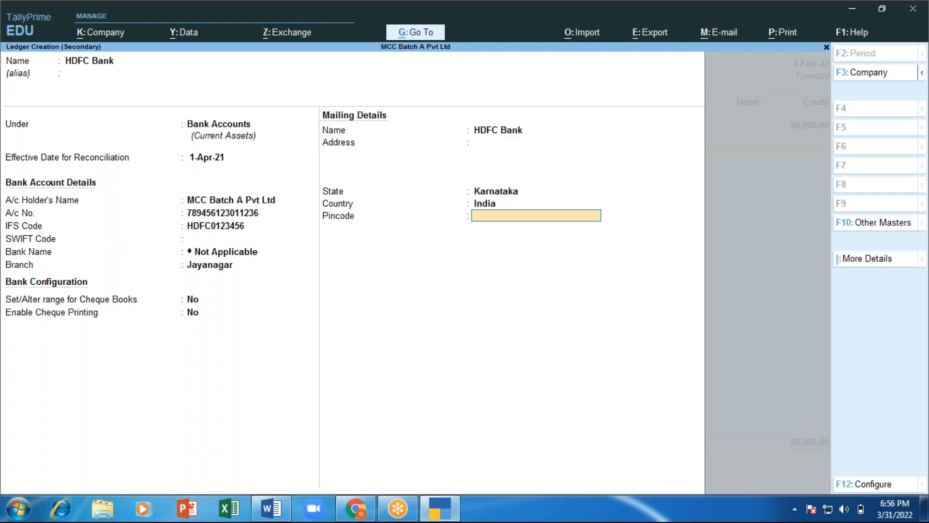
key(Return)
Step: Save the HDFC Bank ledger, then quit the Contra voucher without saving it
key(Return)
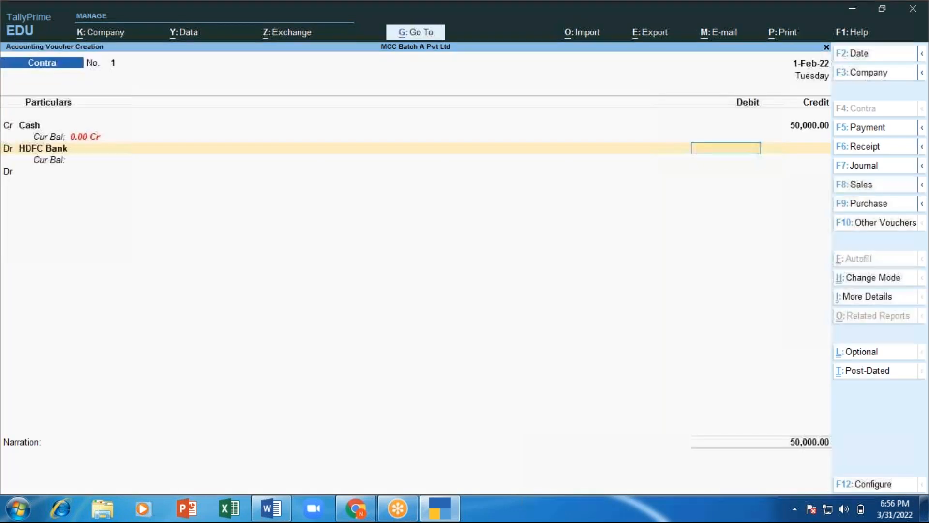
text(50000)
key(Return)
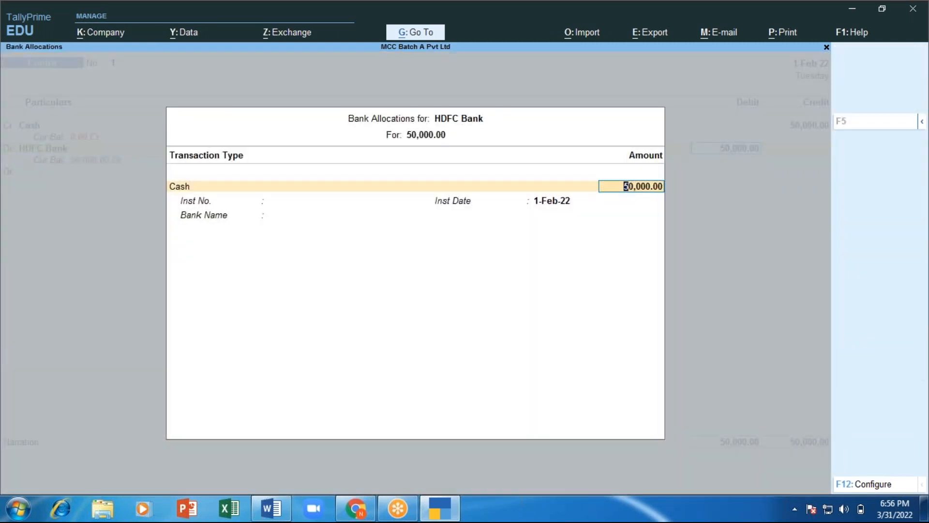
key(BackSpace)
key(Escape)
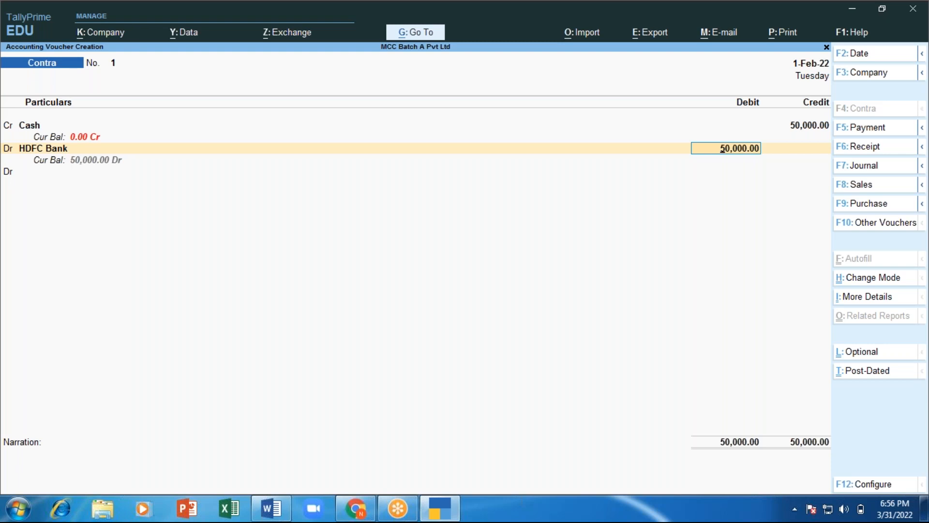
key(BackSpace)
key(Escape)
key(Return)
key(Up)
key(Up)
key(Up)
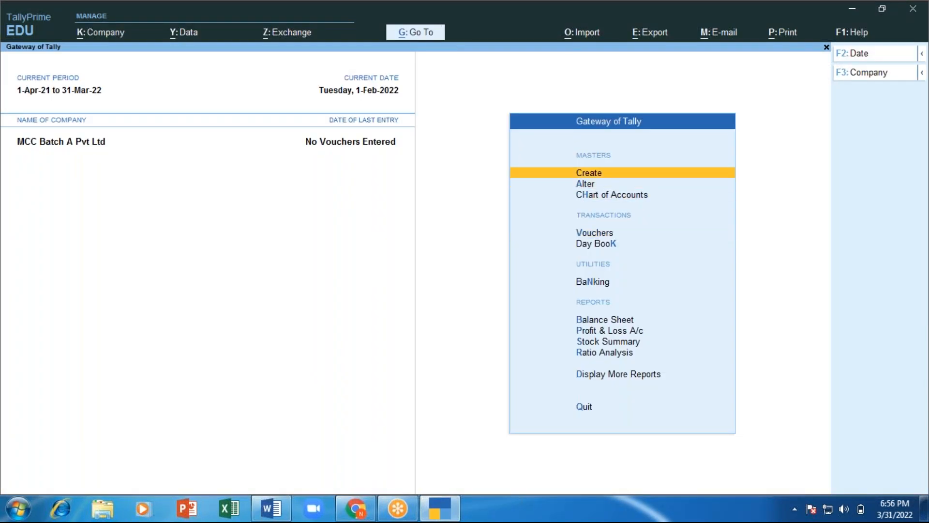
Step: Start a fresh Contra voucher crediting Cash with 50,000
key(Down)
key(Down)
key(Down)
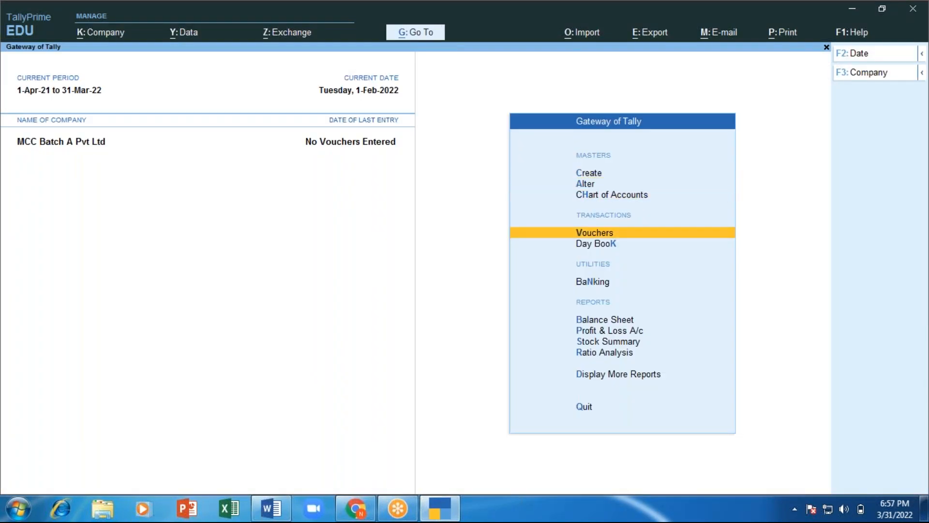
key(Return)
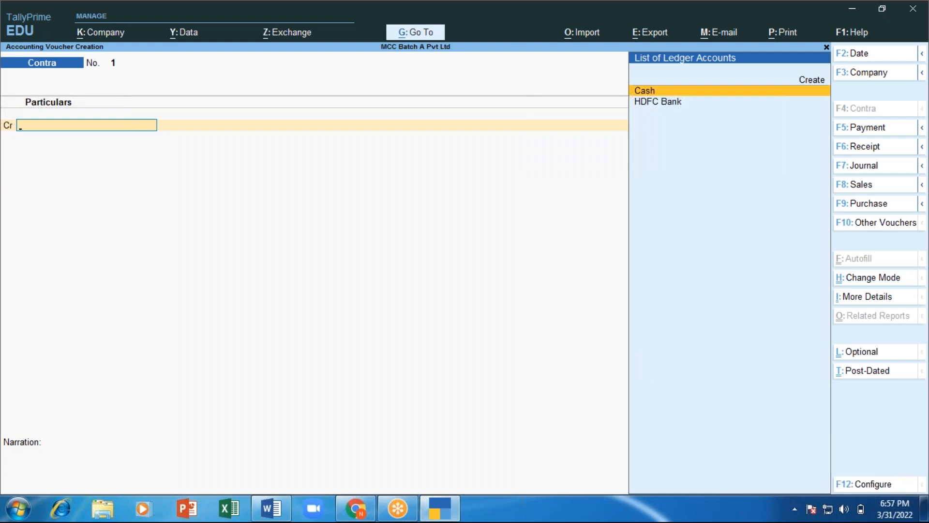
key(alt+Tab)
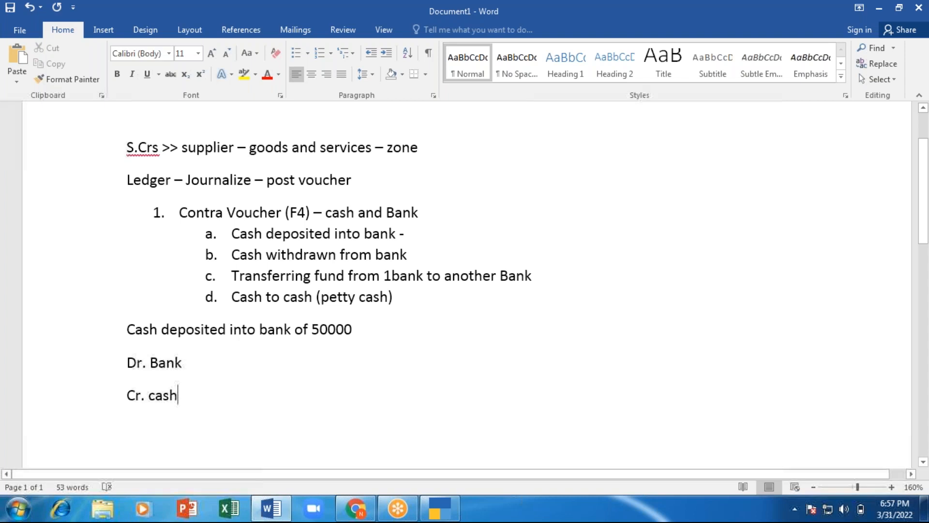
key(alt+Tab)
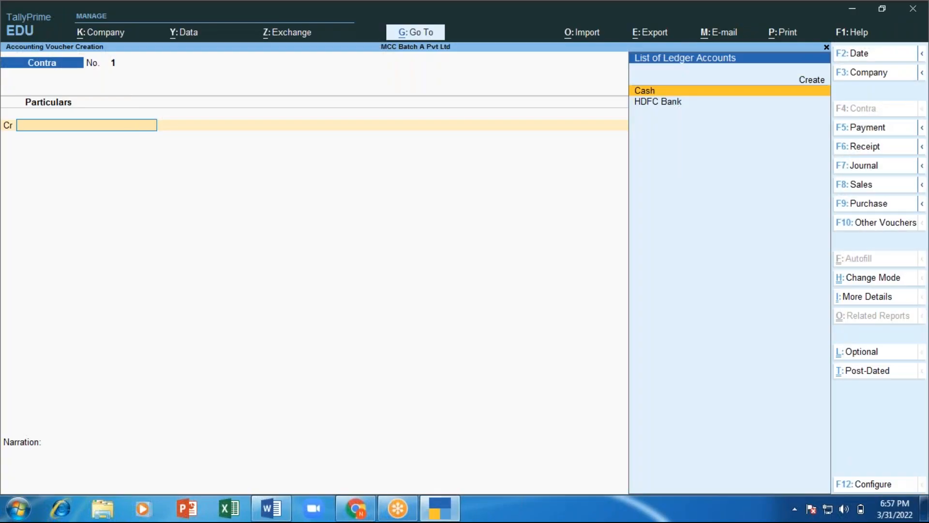
key(alt+Tab)
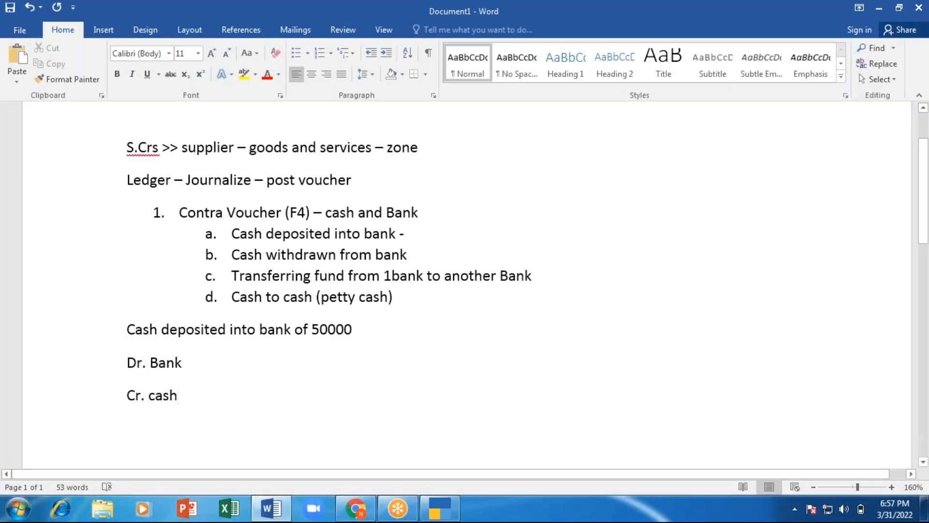
key(alt+Tab)
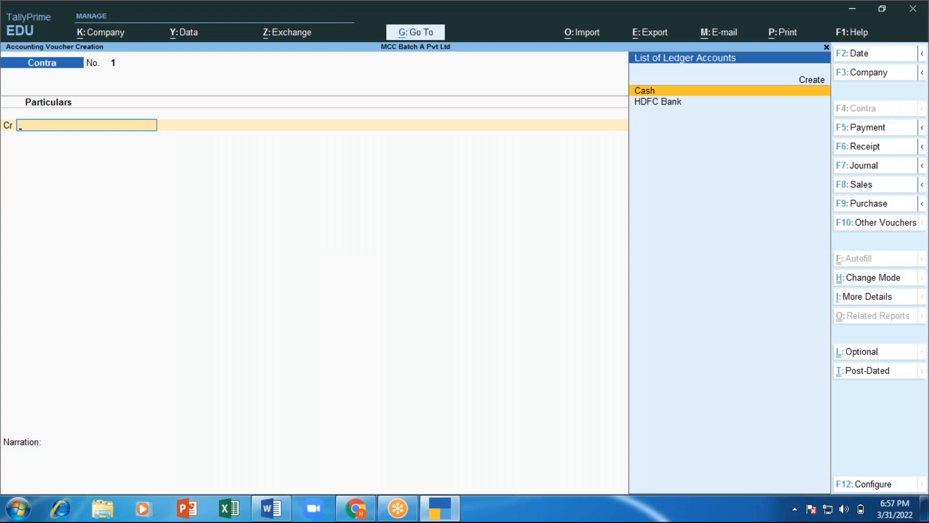
key(Return)
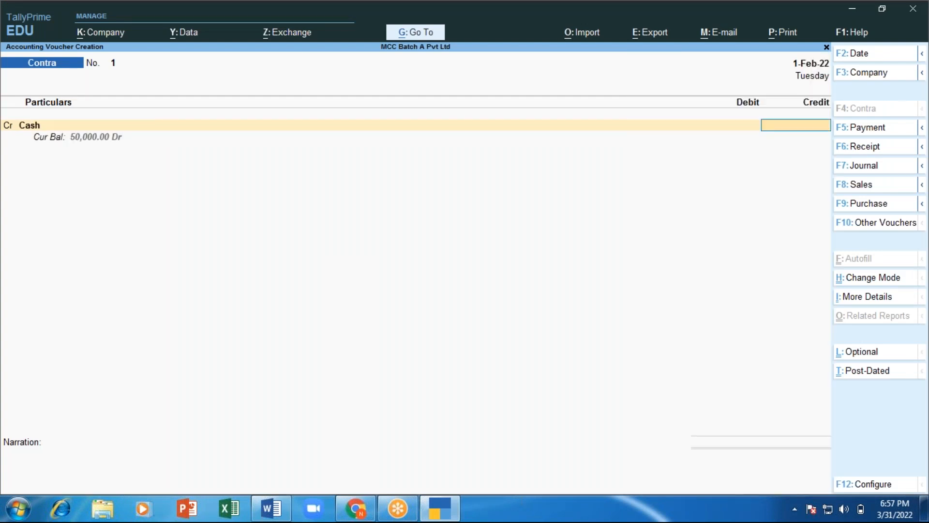
text(50000)
key(Return)
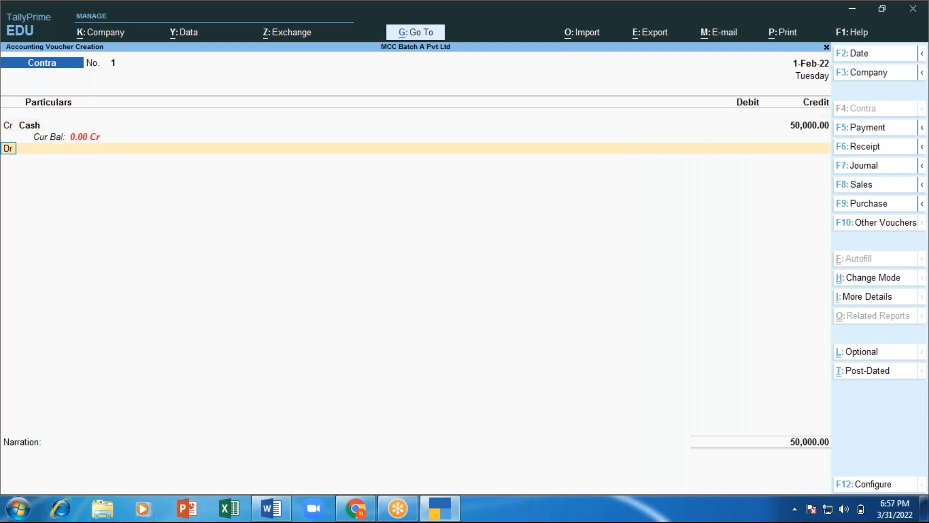
Step: Select HDFC Bank on the Dr line and open it in alteration mode with Ctrl+Enter
key(Return)
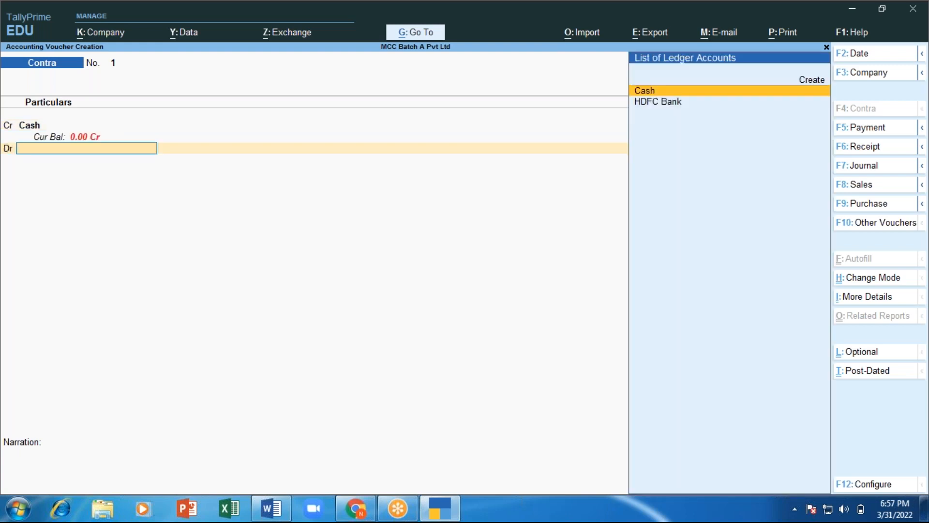
key(Down)
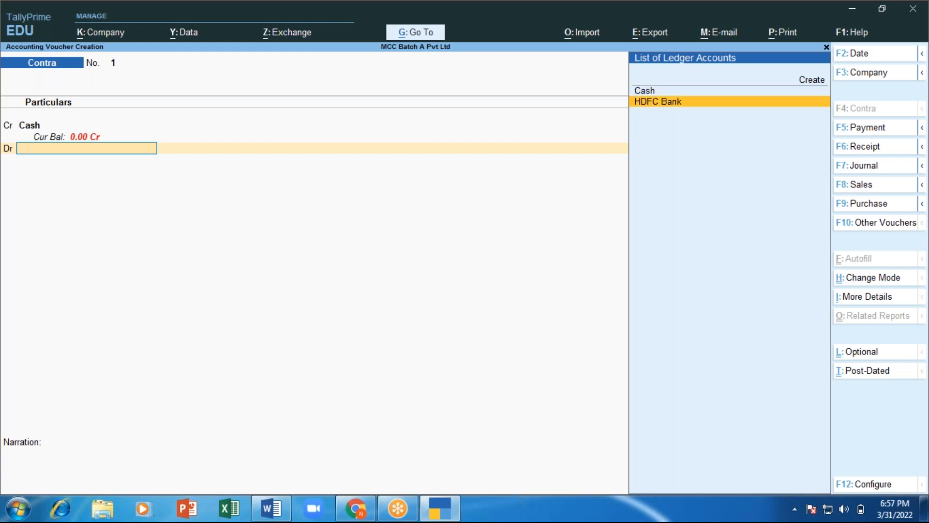
key(Up)
key(Up)
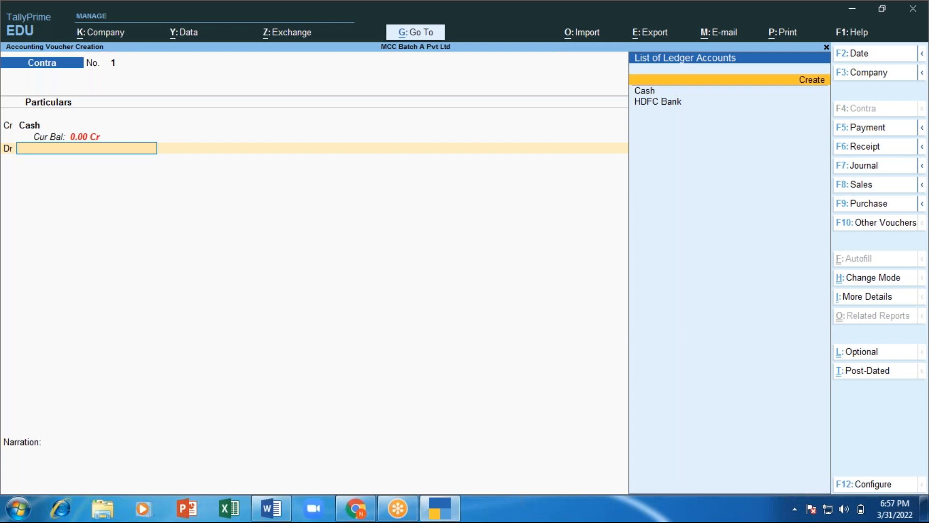
key(Down)
key(Down)
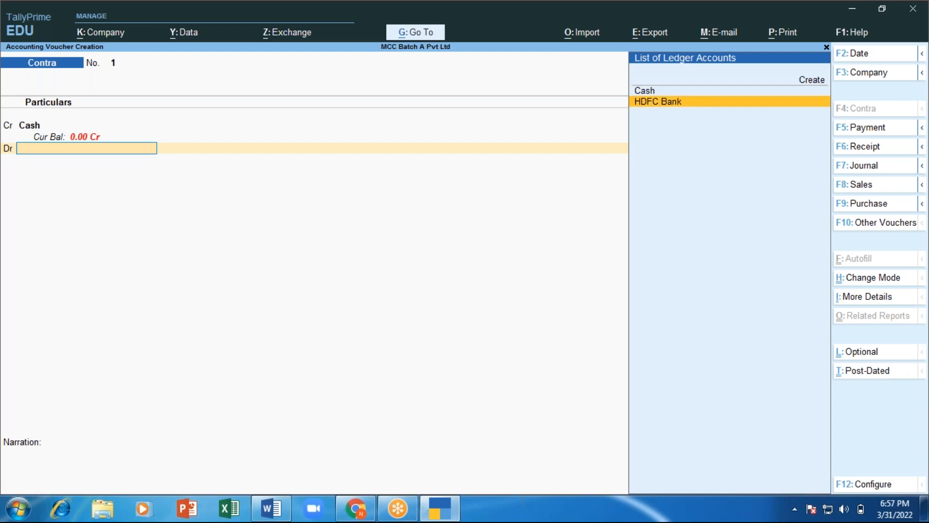
key(Return)
key(BackSpace)
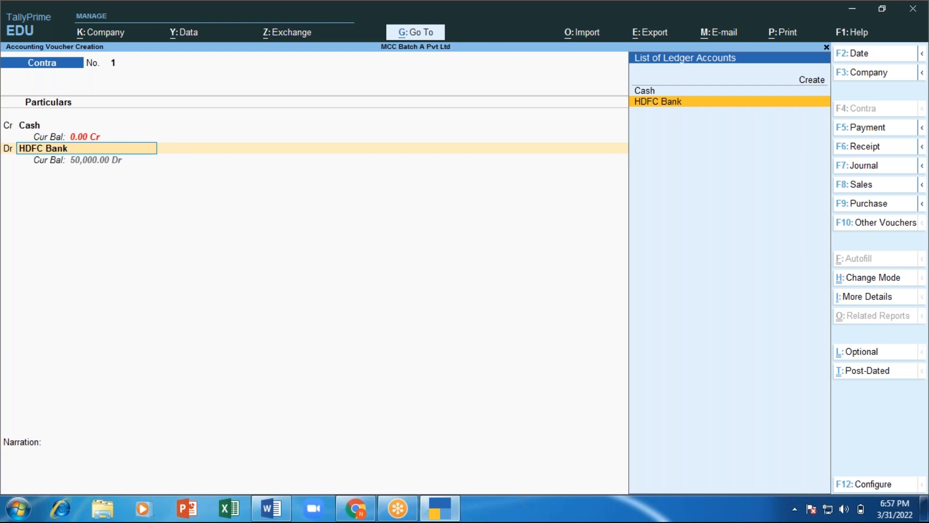
key(ctrl)
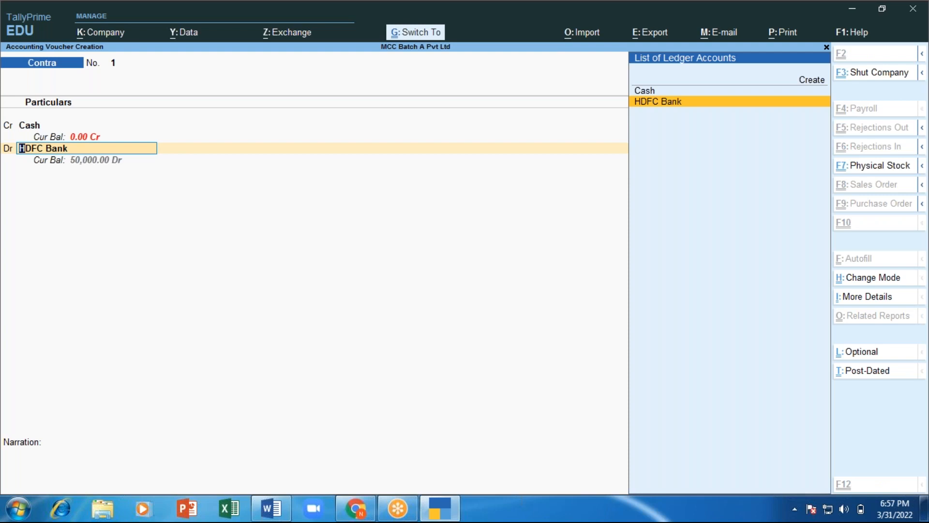
key(ctrl+Return)
key(alt+Tab)
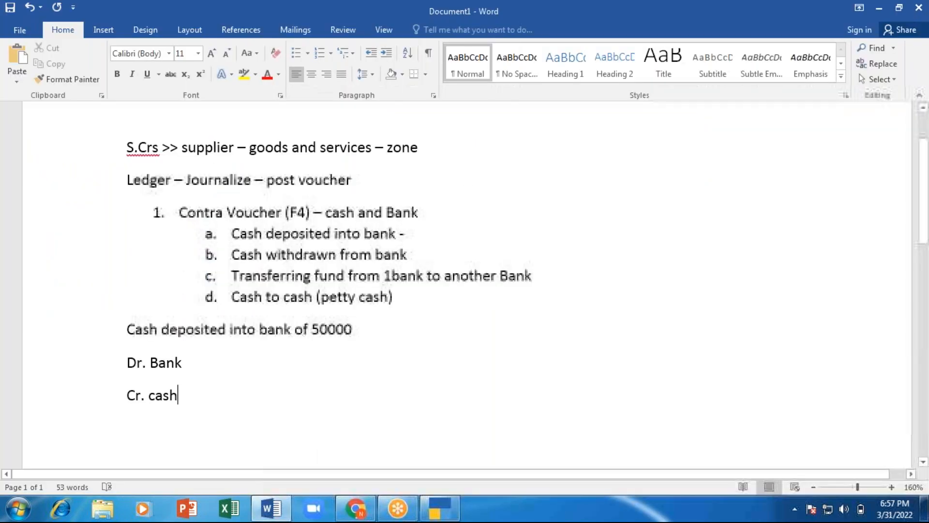
Step: Add the note 'Open in alteration mode - Ctrl + Enter' below 'Cr. cash', then resume the ledger alteration
key(Return)
text(open )
text(in alte)
text(ratrion)
key(BackSpace)
key(BackSpace)
key(BackSpace)
key(BackSpace)
text(ion mode - C)
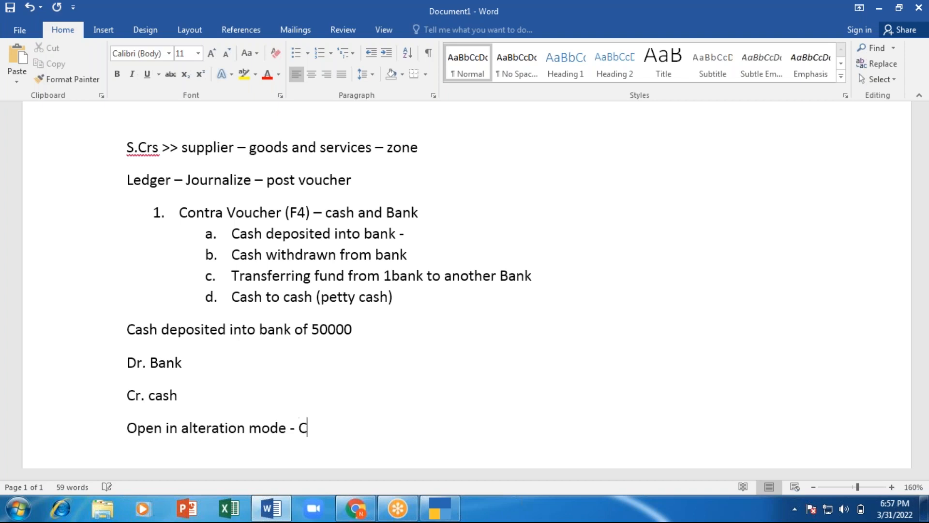
text(trl + Enter)
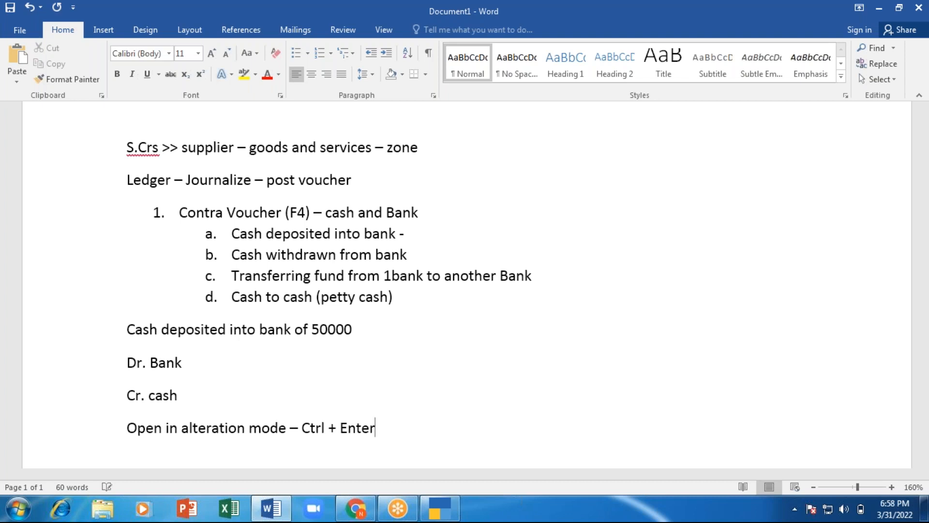
key(alt+Tab)
key(Return)
key(Return)
key(Return)
key(Return)
key(Return)
key(Return)
key(Return)
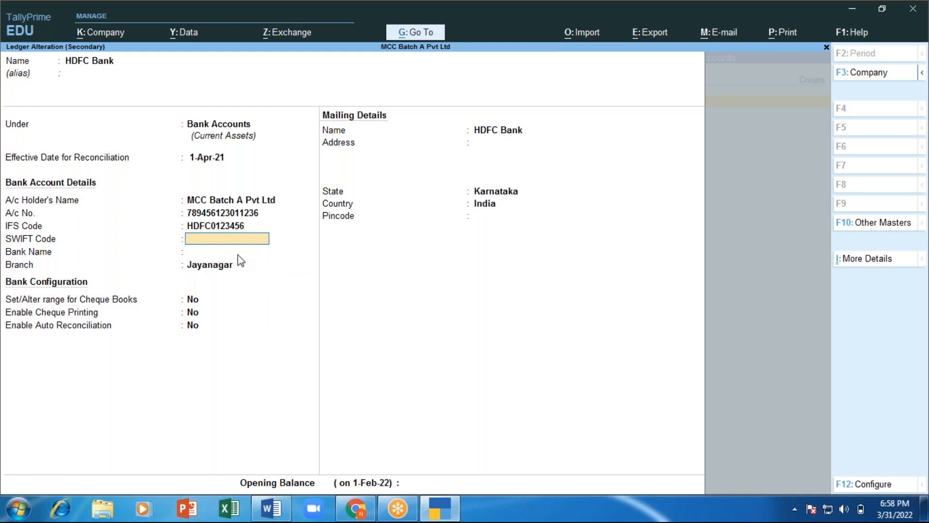
Step: Accept the HDFC Bank ledger unchanged, keeping bank name Not Applicable and state Karnataka
key(Return)
key(Return)
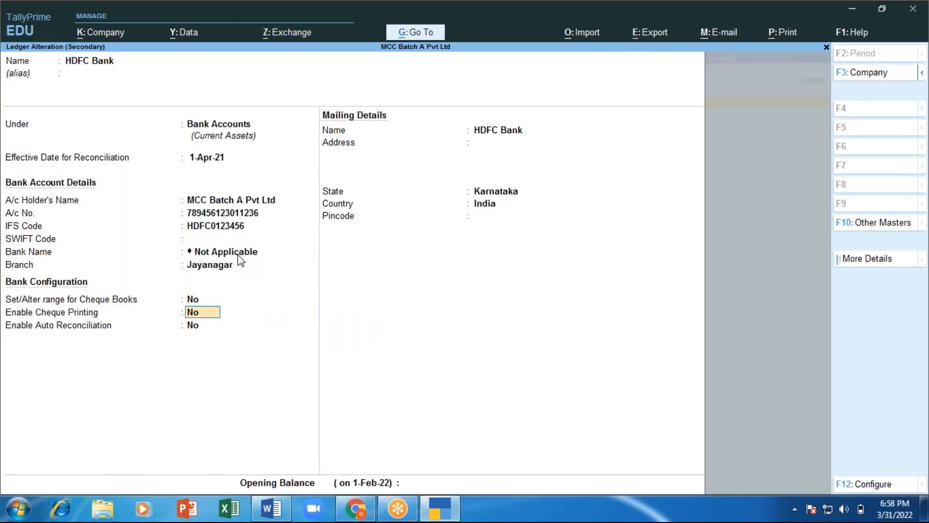
key(Return)
key(Return)
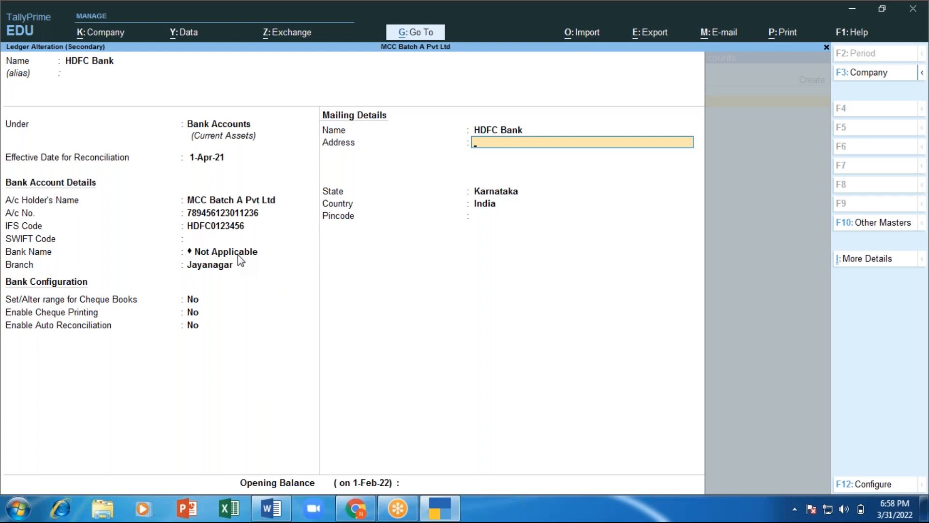
key(Return)
key(Return)
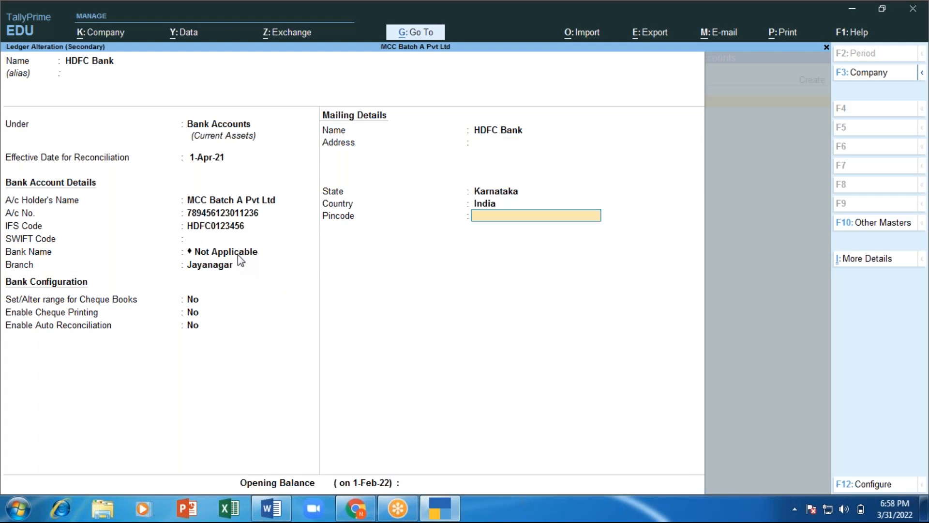
key(Return)
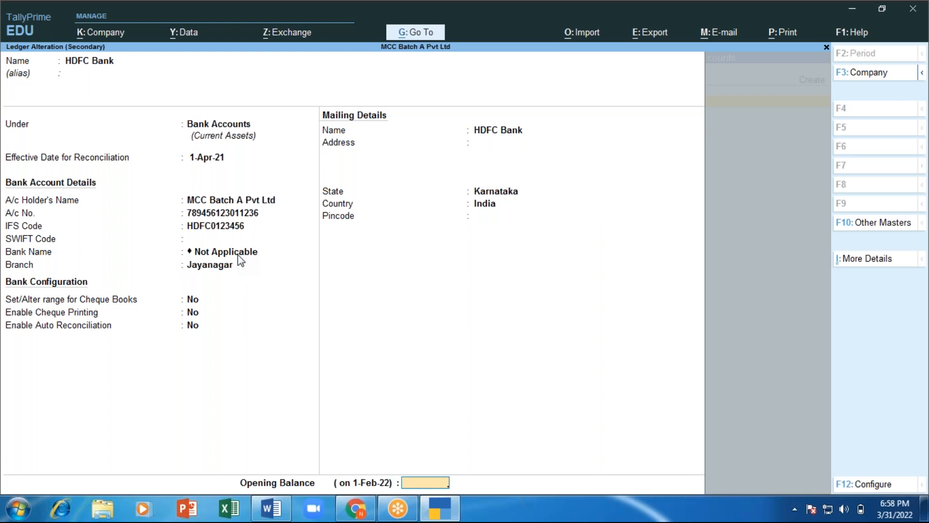
key(Return)
key(Return)
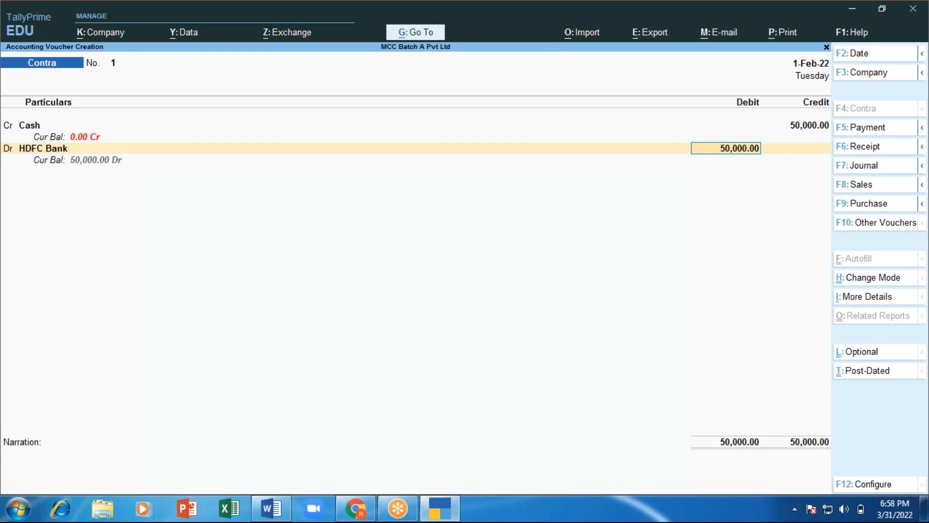
Step: Open HDFC Bank's bank allocation details and its cash denominations breakdown
key(Return)
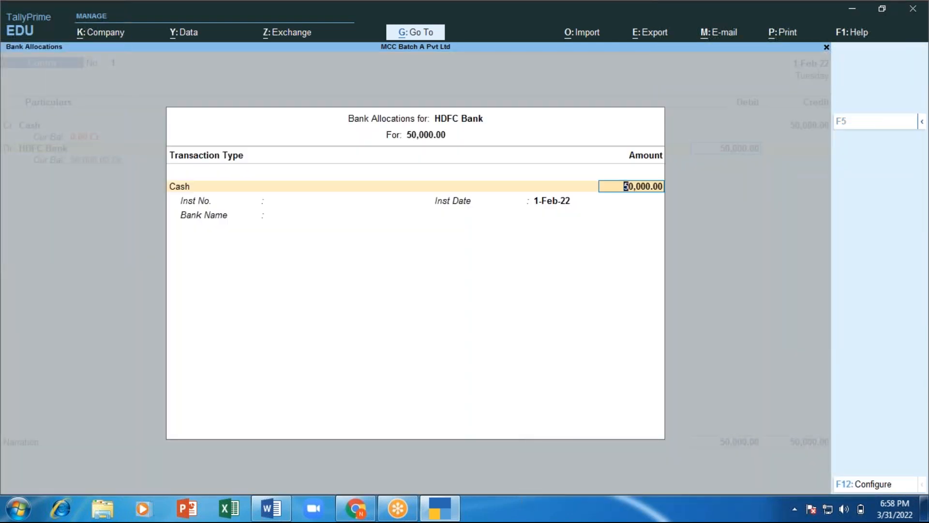
key(Return)
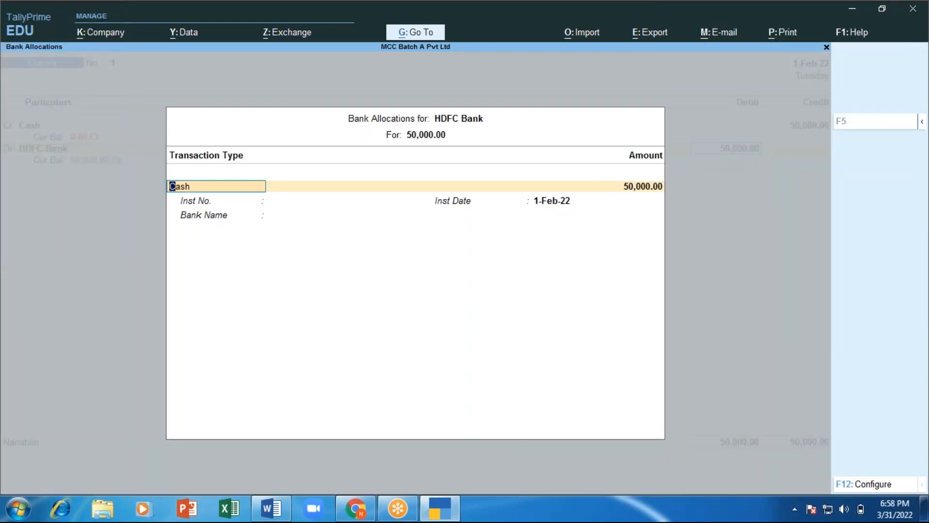
key(Return)
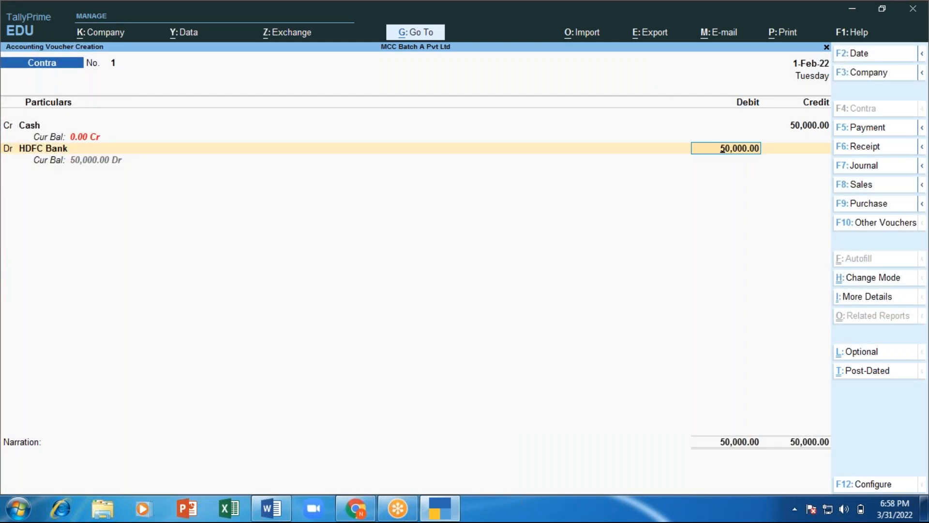
key(Return)
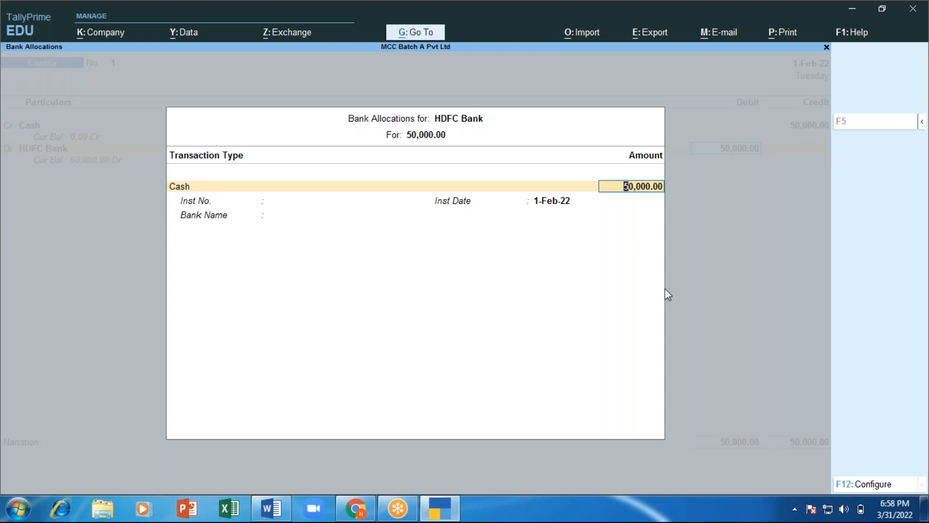
key(Return)
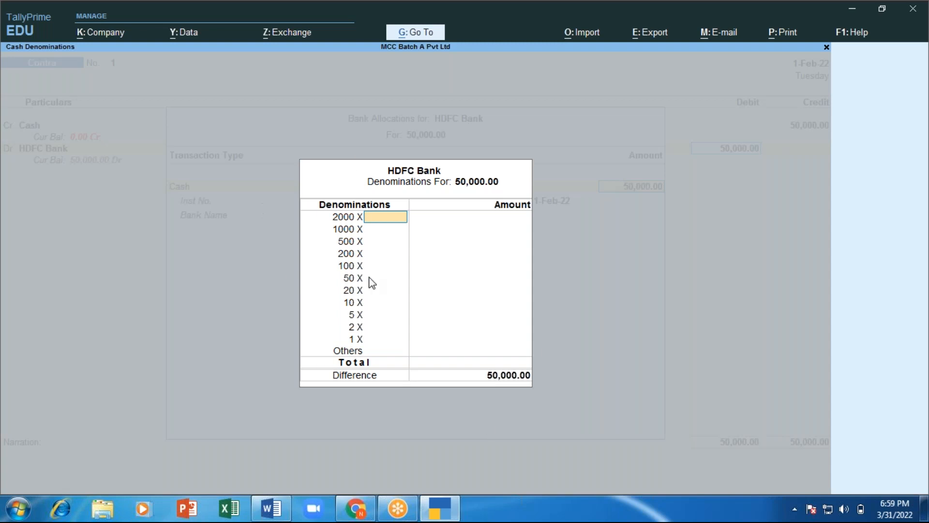
Step: Enter 20 × 2000, 6 × 500, 30 × 200 and 10 × 100 notes
text(20)
key(Return)
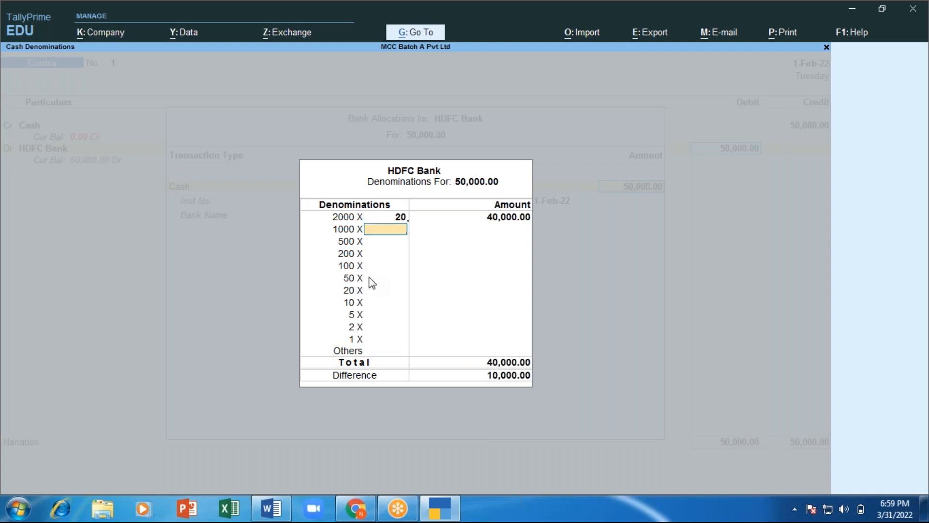
key(Return)
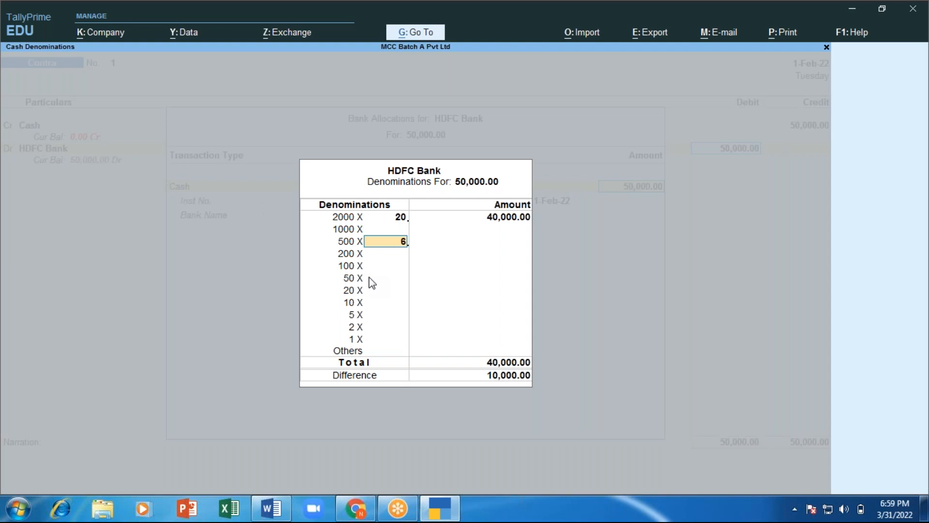
text(6)
key(Return)
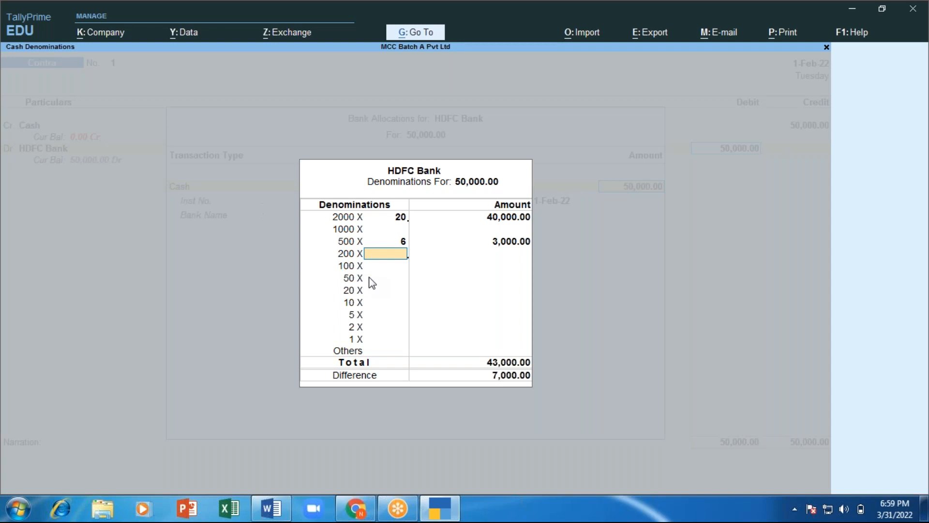
text(30)
key(Return)
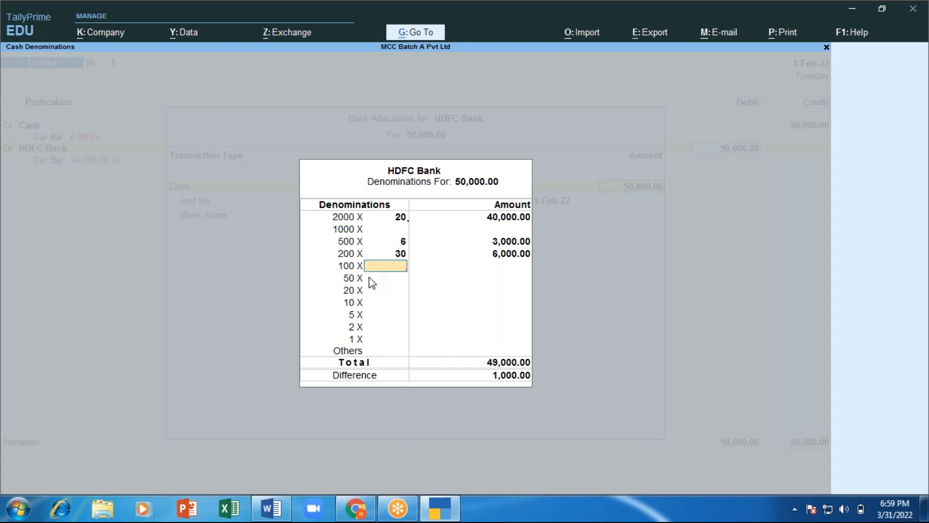
text(10)
key(Return)
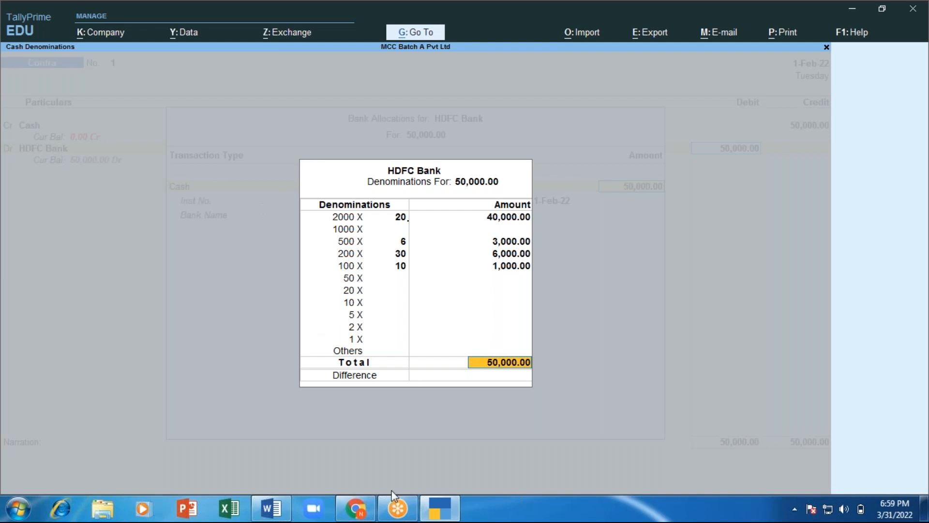
Step: Enter the narration 'cash depositen into bank to open bank account' on the voucher
key(Return)
key(Return)
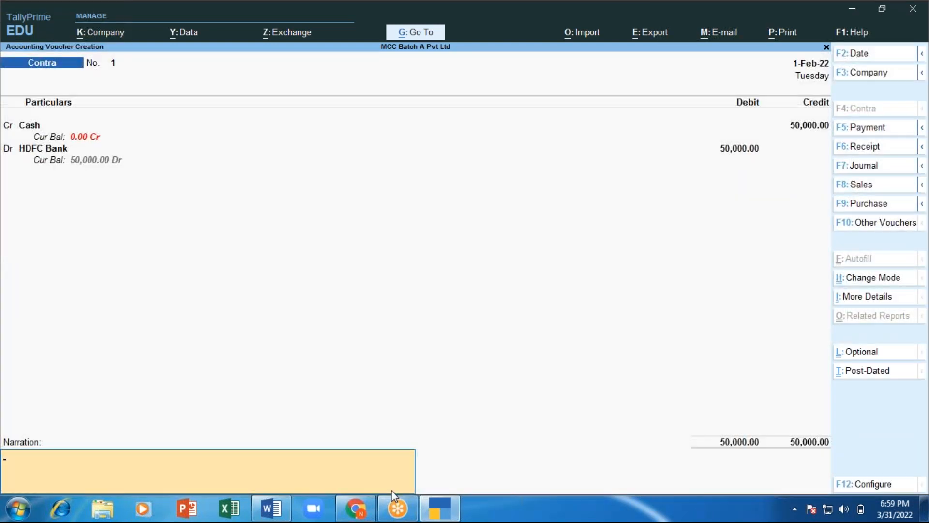
text(cash depositen)
key(BackSpace)
key(BackSpace)
text(into bank)
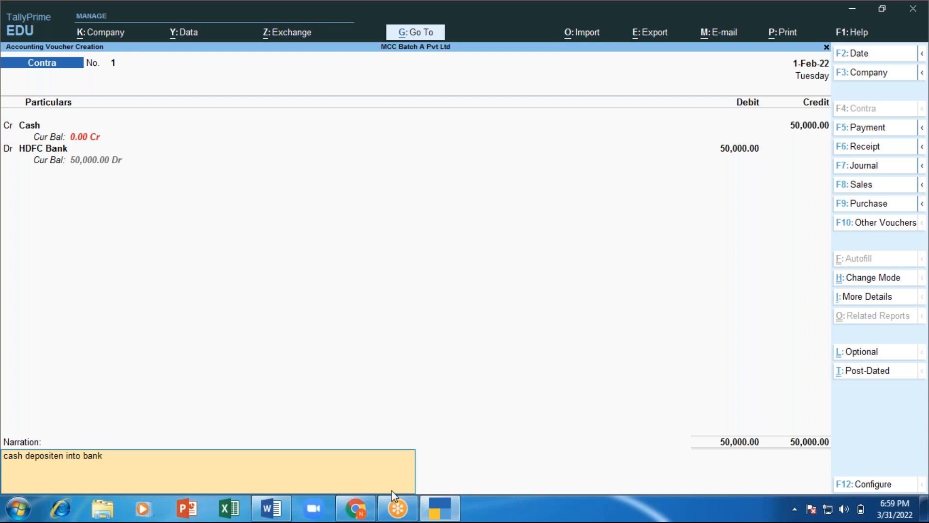
key(Return)
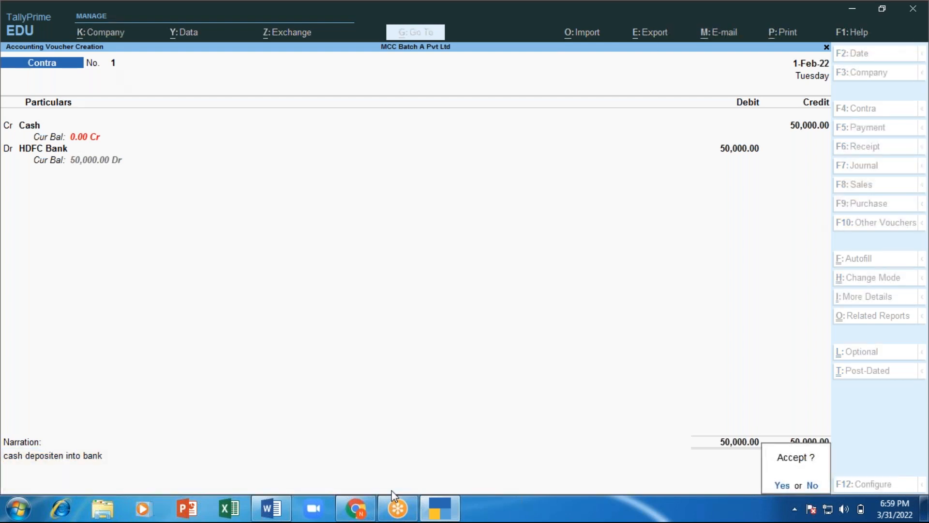
key(Escape)
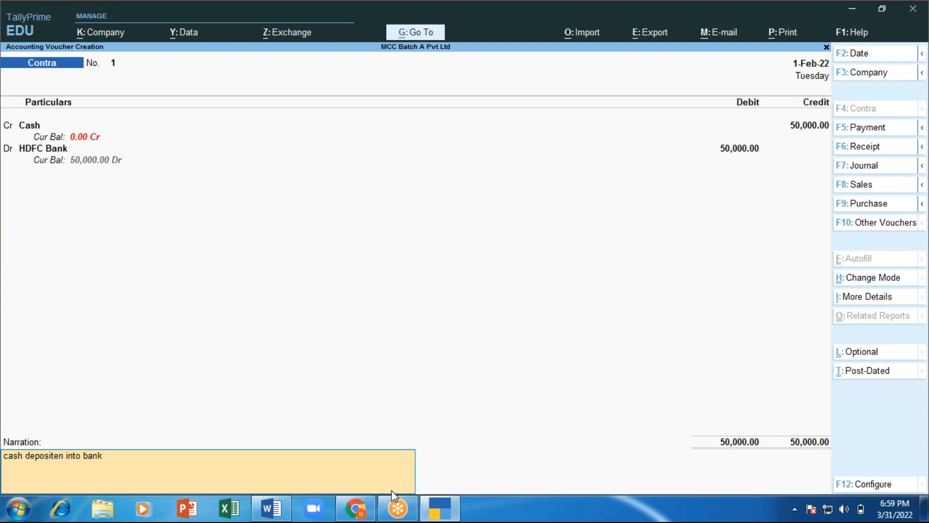
text(o op)
key(BackSpace)
text(open bank account)
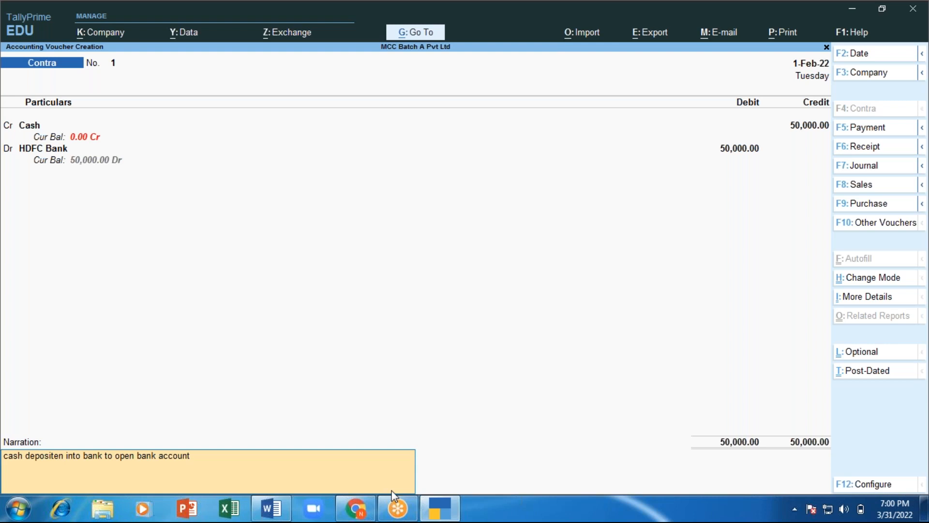
key(Return)
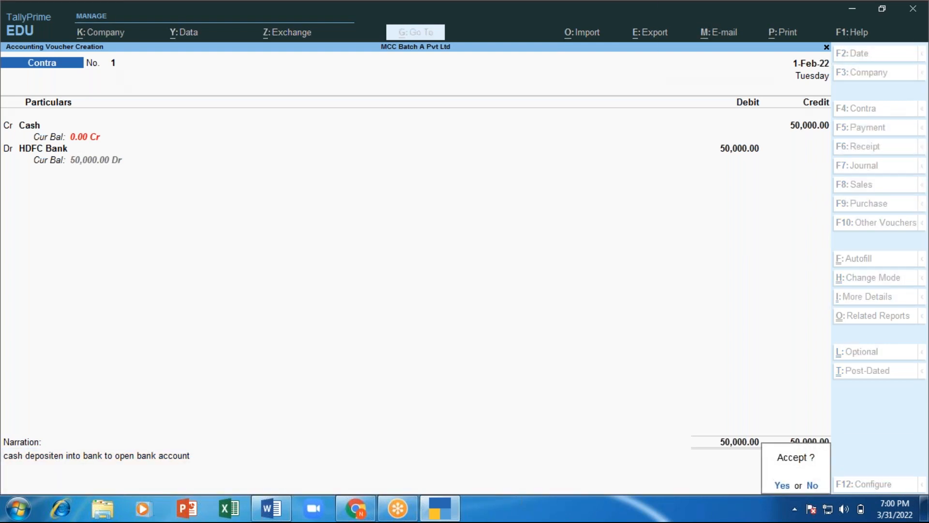
Step: Accept voucher 1, then credit Cash with 5,000 in Contra voucher No. 2
key(Return)
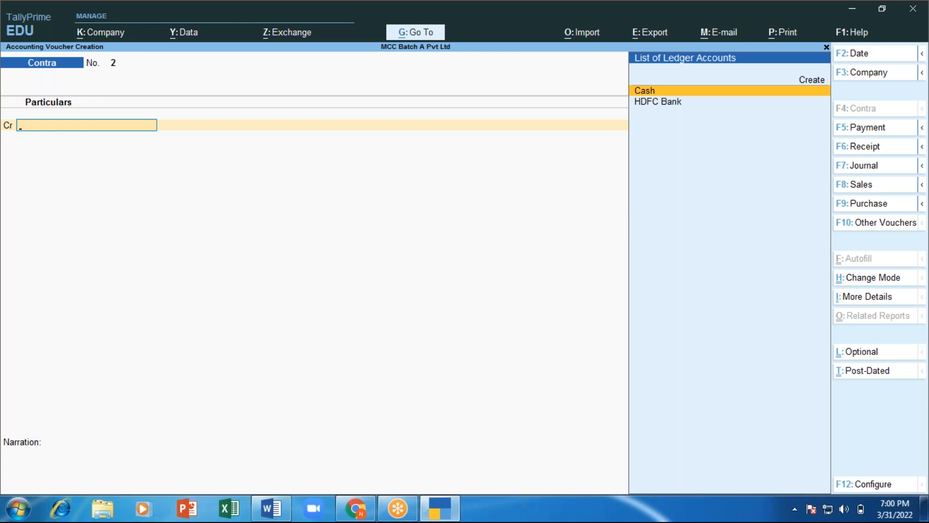
key(Return)
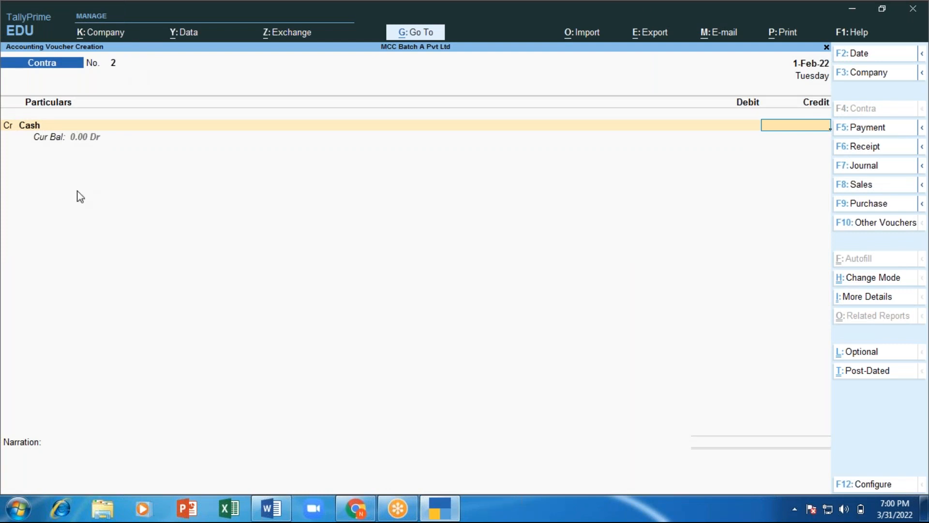
text(5000)
key(Return)
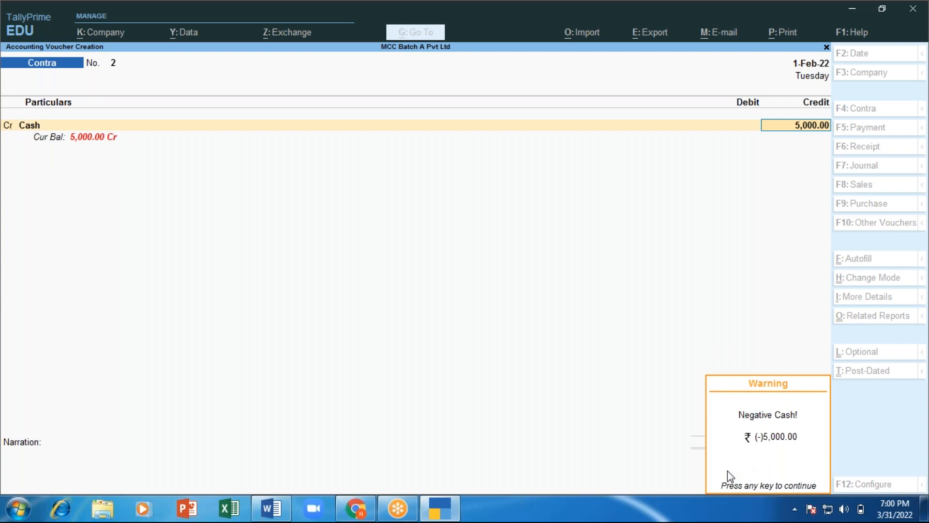
Step: Dismiss the negative cash warning and debit HDFC Bank for the 5,000
key(Return)
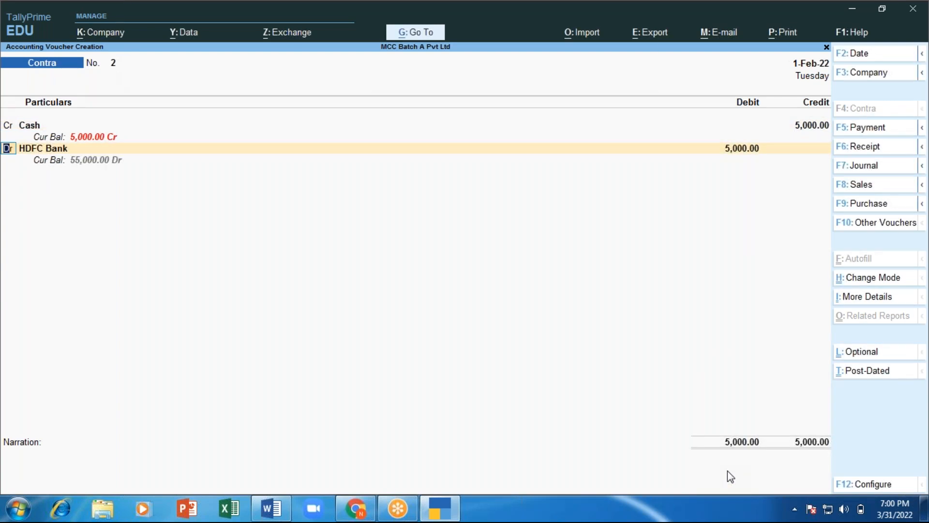
key(Return)
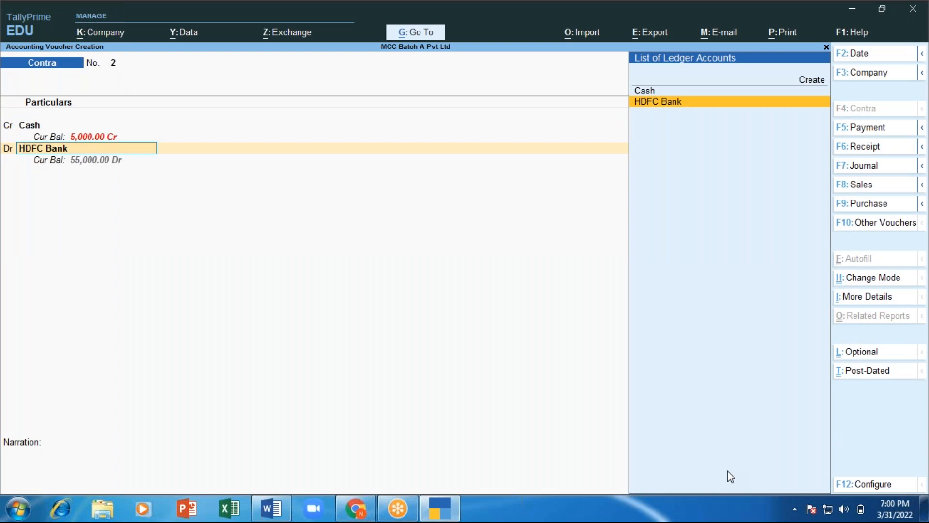
key(Return)
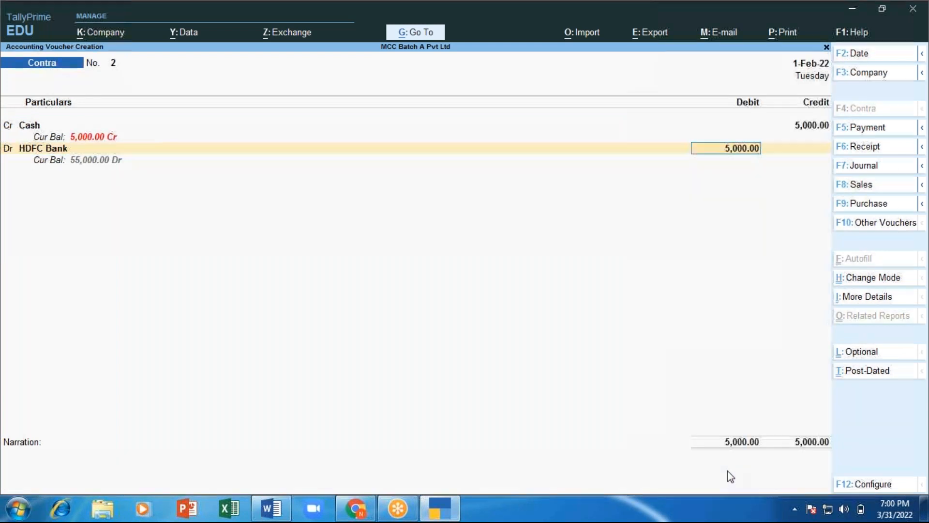
Step: Break HDFC Bank's 5,000 deposit into 2 notes of 2000 and 2 notes of 500
key(Return)
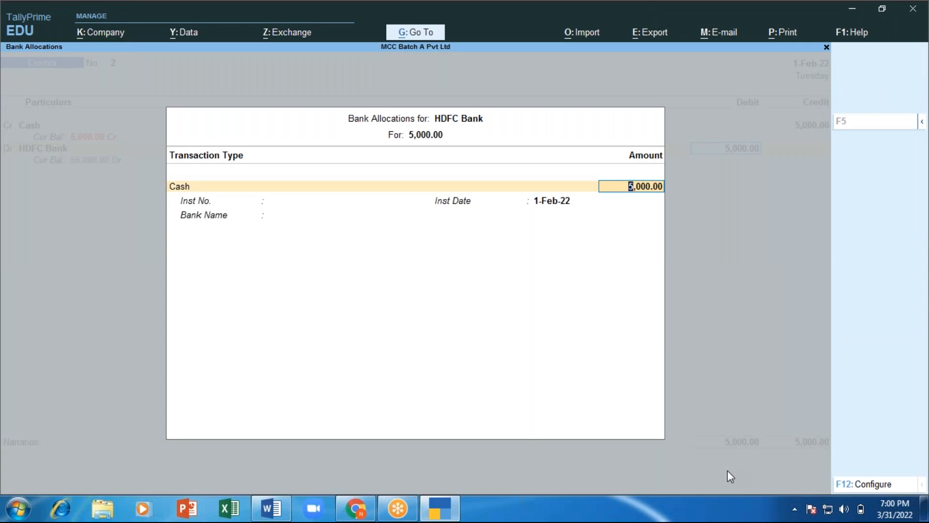
key(Return)
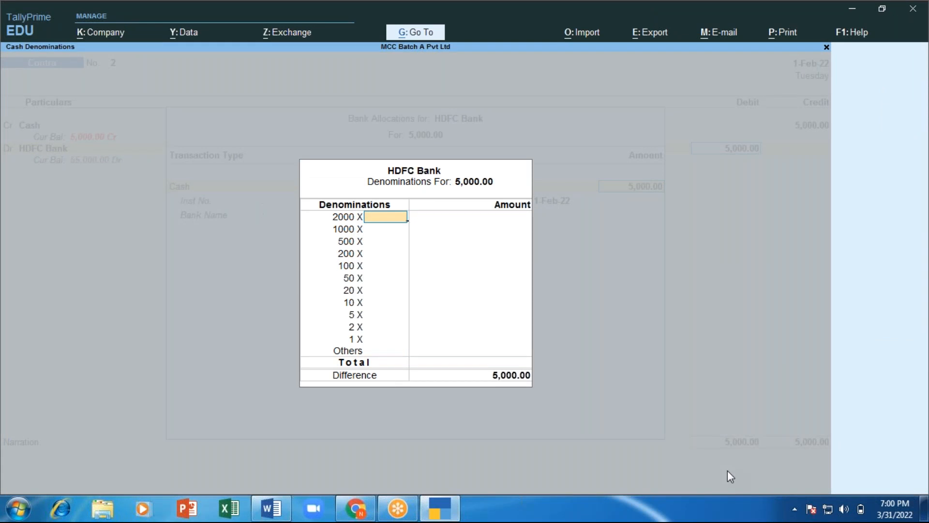
text(4)
key(BackSpace)
text(2)
key(Return)
key(Return)
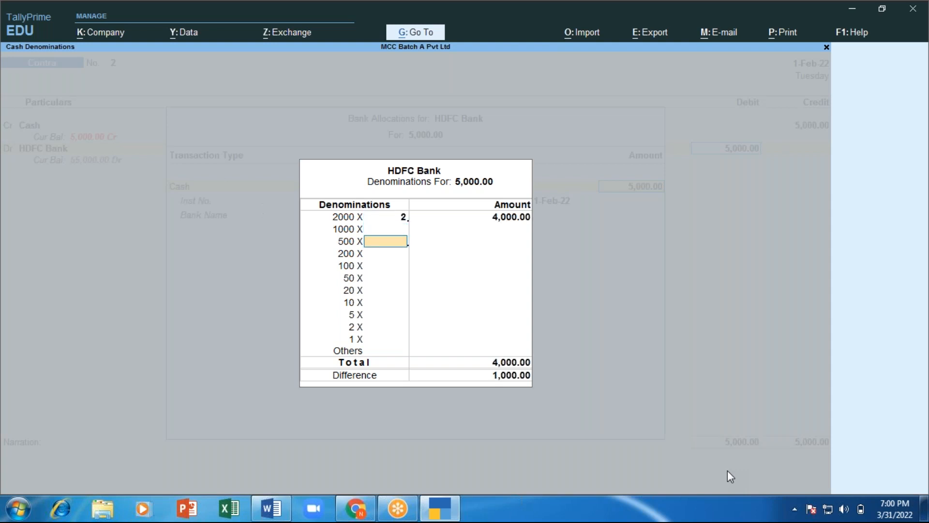
text(2)
key(Return)
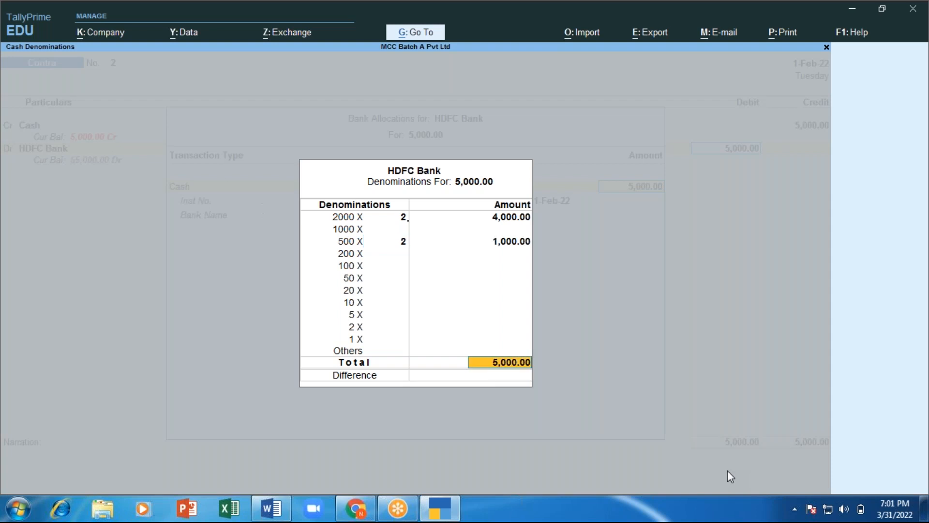
key(Return)
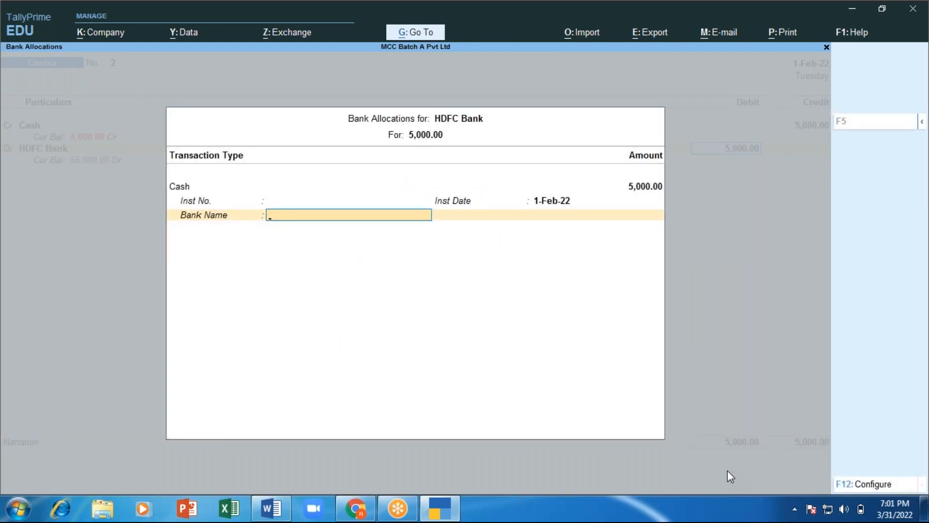
key(Return)
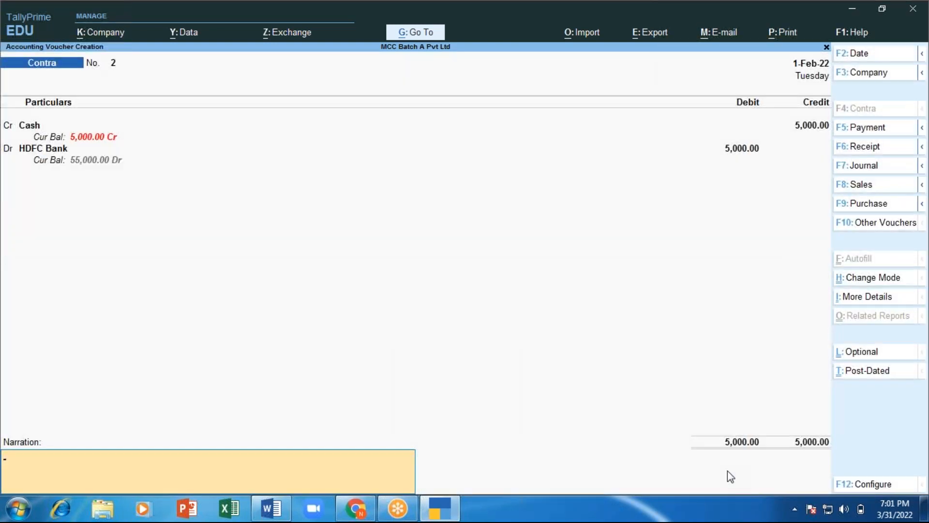
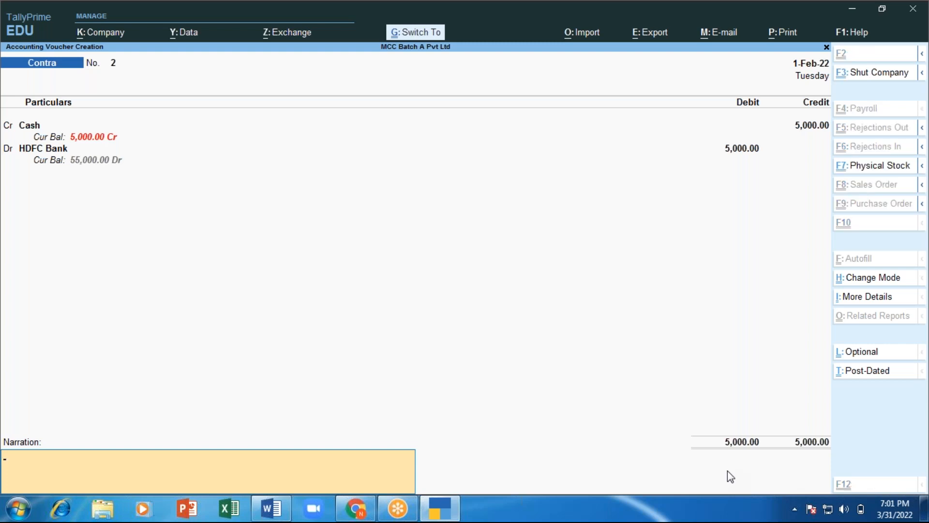
Step: Reuse the previous narration, trim it to 'cash depositen into bank', and save Contra voucher No. 2
text(cash depositen into bank to open bank account)
key(BackSpace)
key(BackSpace)
key(BackSpace)
key(BackSpace)
key(BackSpace)
key(BackSpace)
key(BackSpace)
key(BackSpace)
key(BackSpace)
key(BackSpace)
key(BackSpace)
key(BackSpace)
key(BackSpace)
key(BackSpace)
key(BackSpace)
key(BackSpace)
key(BackSpace)
key(BackSpace)
key(BackSpace)
key(BackSpace)
key(BackSpace)
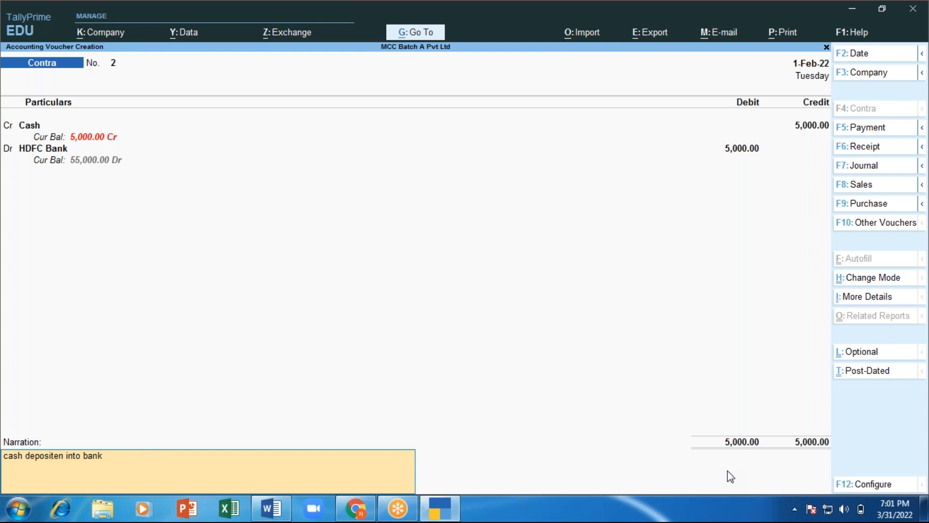
key(Return)
key(Return)
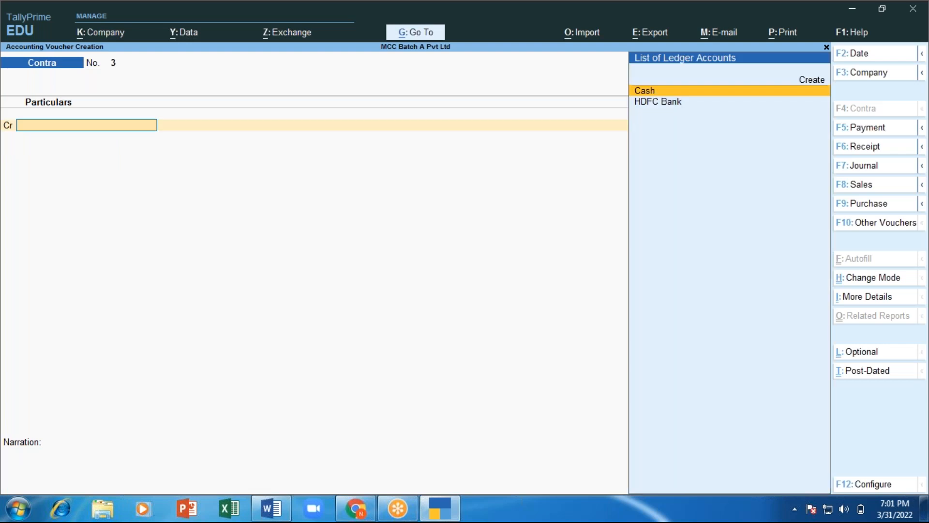
Step: Add the line 'Repeat Narration – Ctrl + R' to the Word notes and return to TallyPrime
key(alt+Tab)
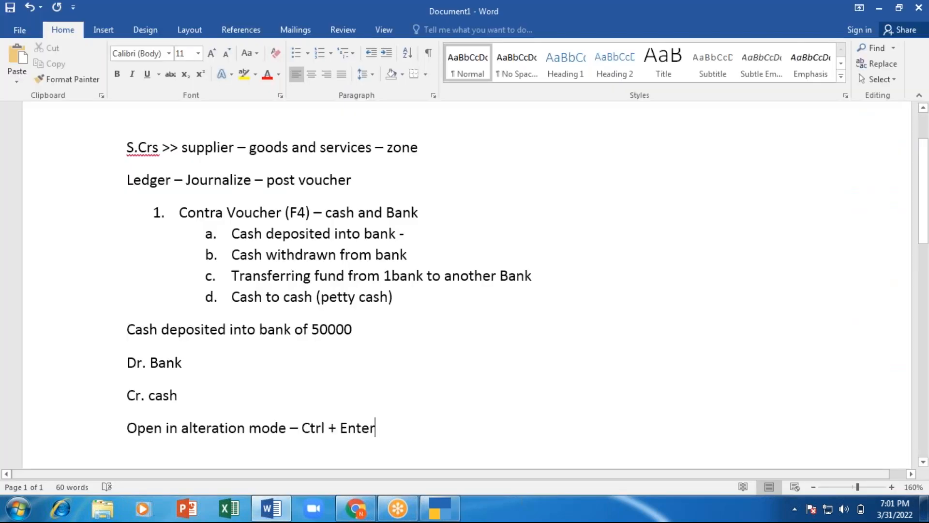
text(reper)
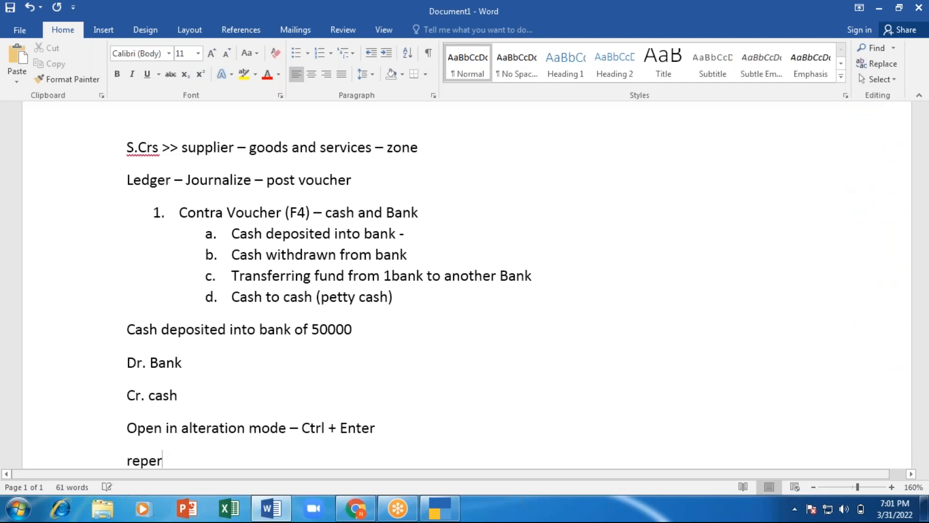
key(BackSpace)
text(at Narratio)
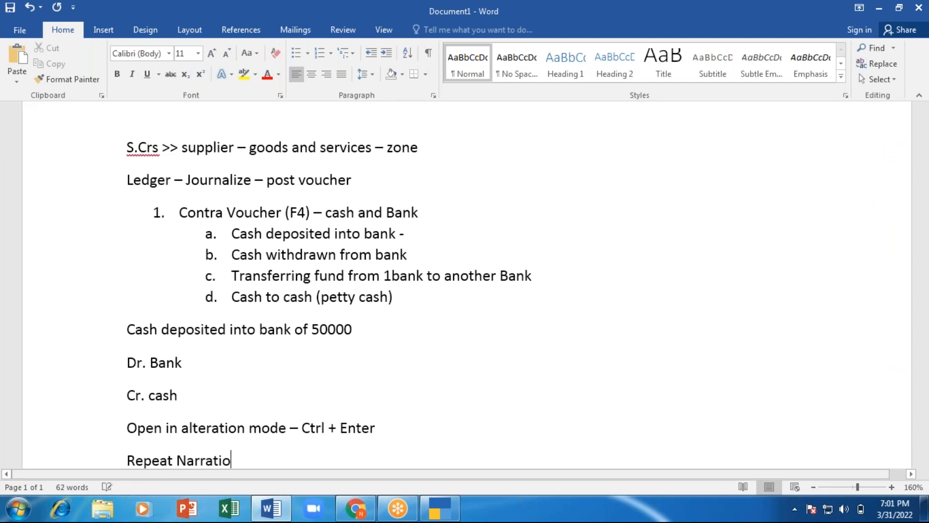
text(n - Ctrl + R)
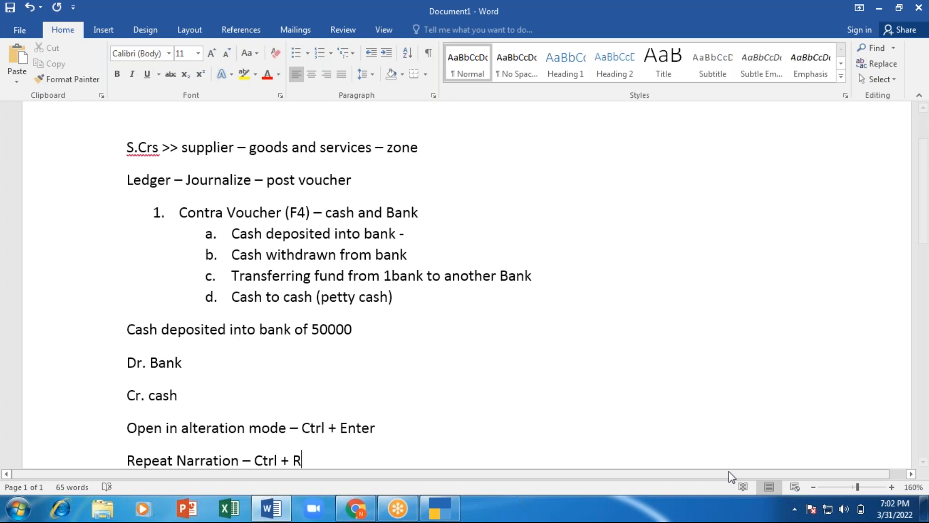
scroll(728, 471, down, 3)
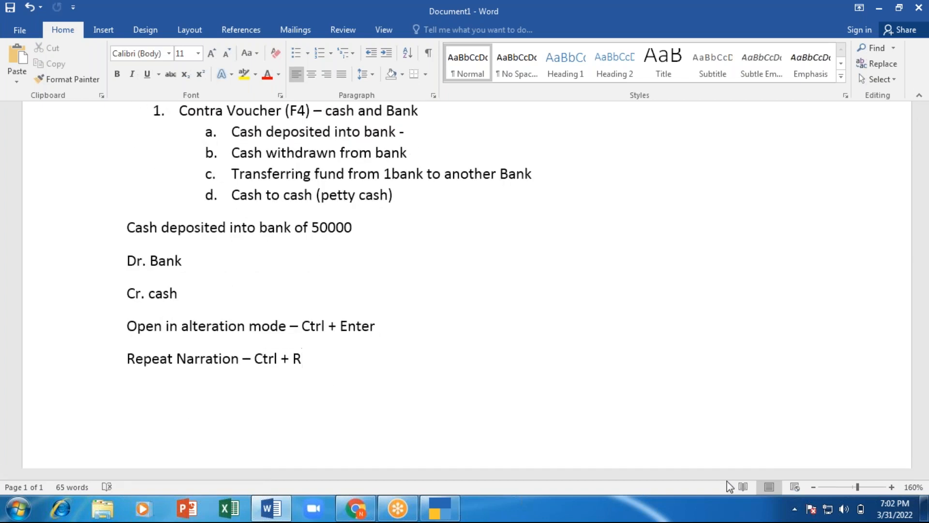
key(alt+Tab)
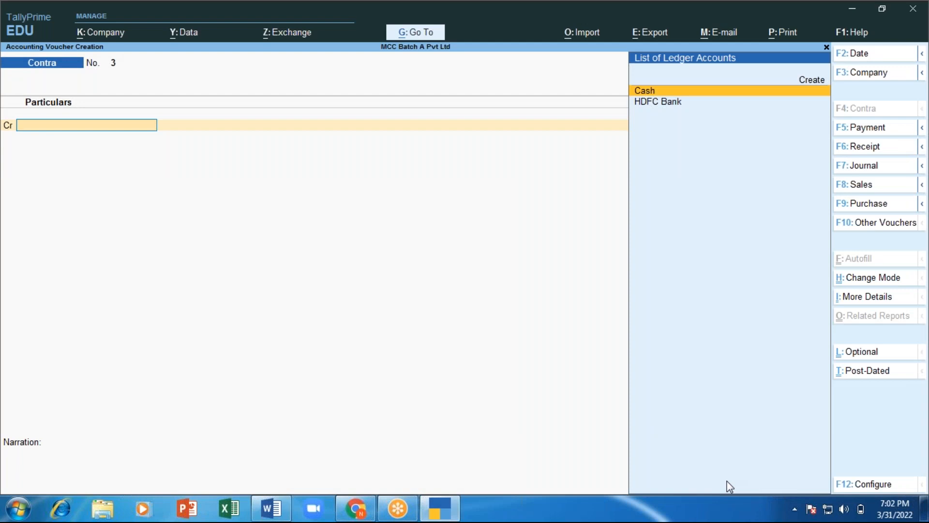
Step: Start a Word note reading 'cash withdrawn from HDFC bank 10000'
key(alt+Tab)
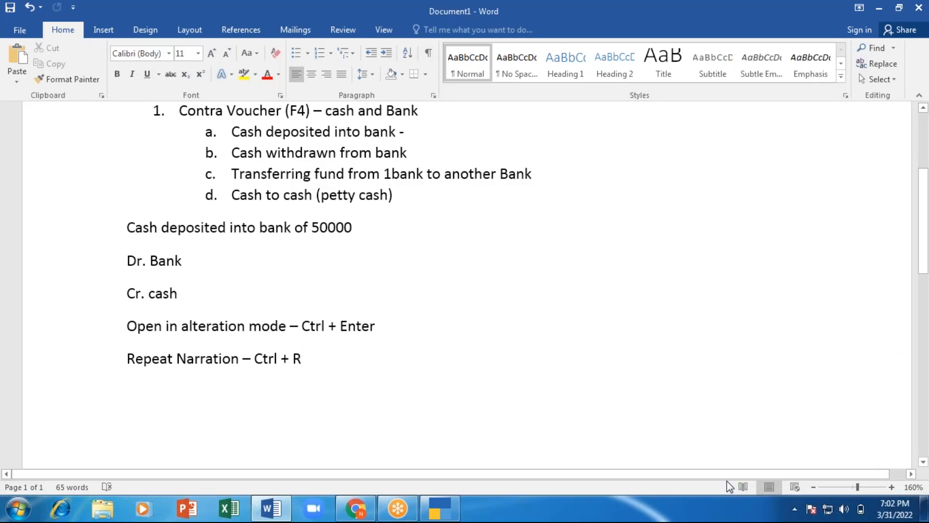
key(BackSpace)
text(cash )
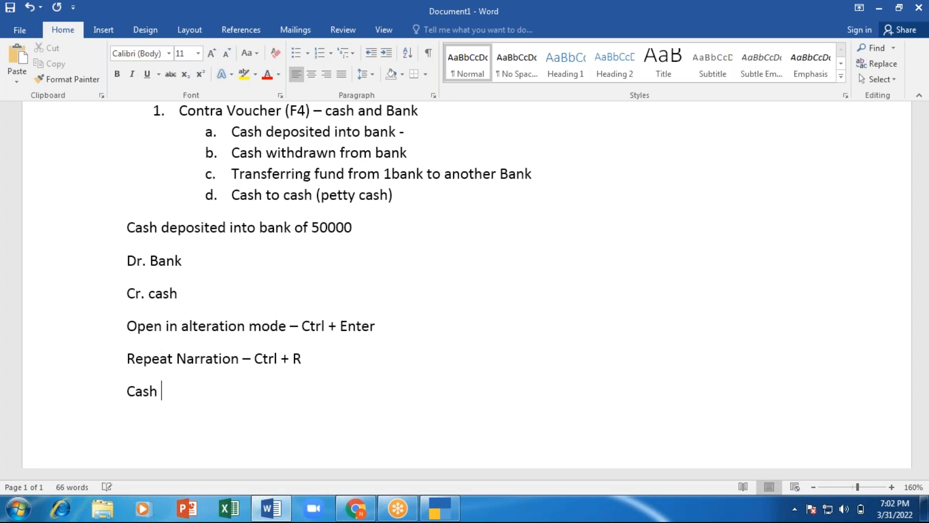
text(with drawn )
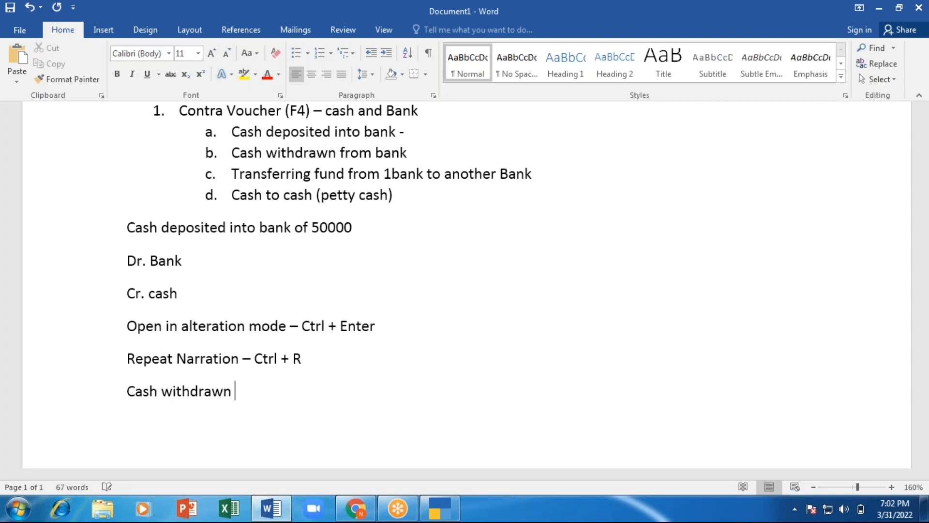
text(from HD)
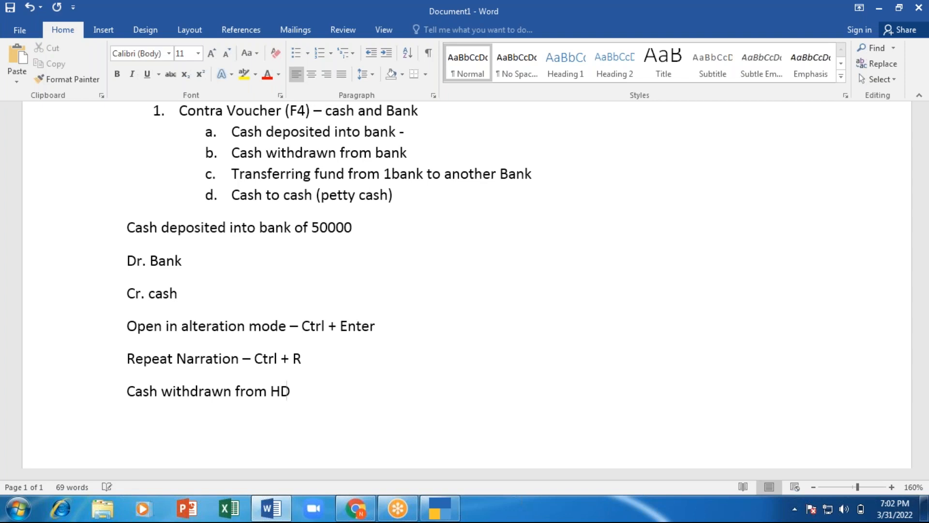
text(FC bank 10000)
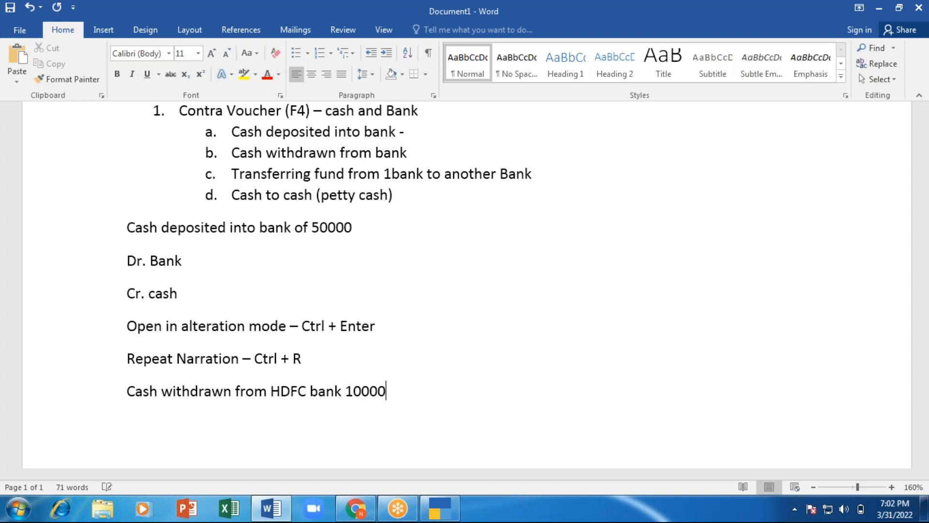
Step: Add the entry lines 'Dr. cash' and 'Cr. HDFC bank' beneath the withdrawal note
key(Return)
text(Dr)
key(Return)
text(Cr.)
click(143, 424)
text(.)
text(ccccas)
key(BackSpace)
key(BackSpace)
key(BackSpace)
key(BackSpace)
key(BackSpace)
text(s)
key(BackSpace)
text(ash)
key(Down)
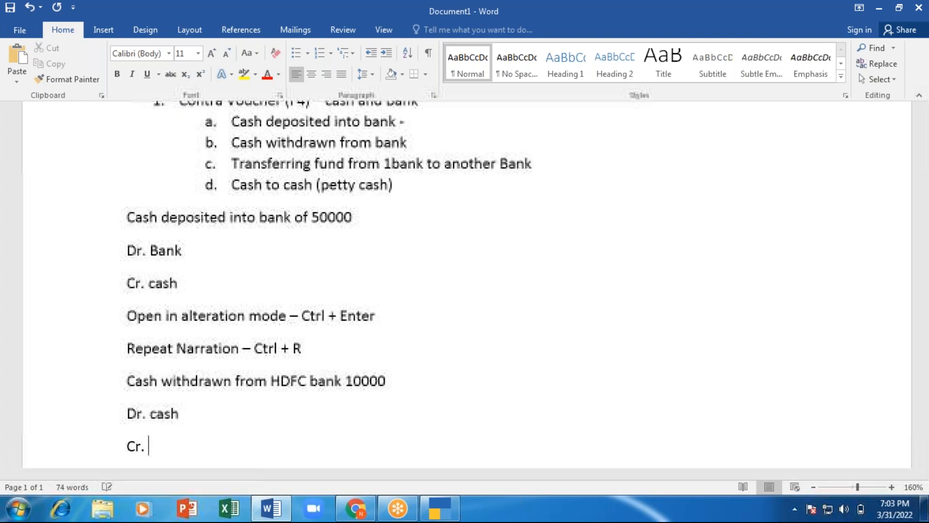
text(HDFC bank)
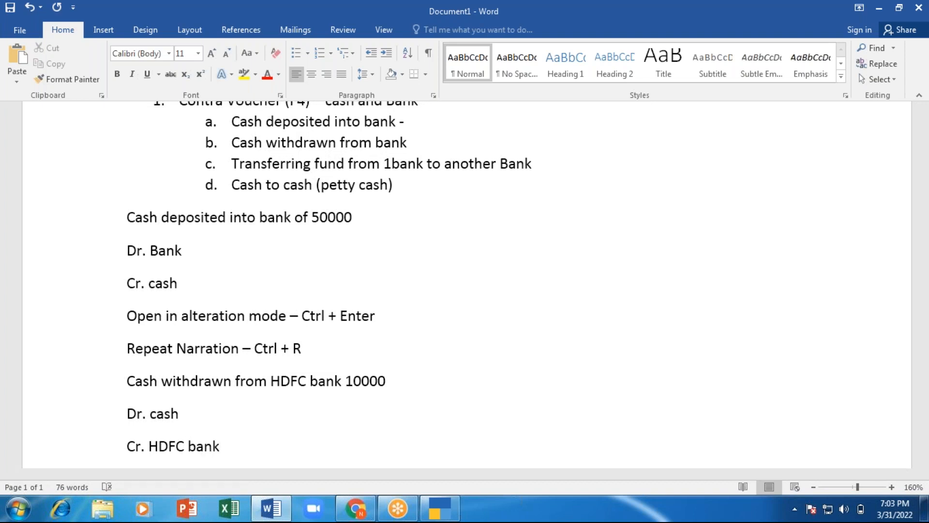
Step: Credit HDFC Bank with 10,000 in Contra voucher No. 3, opening its Bank Allocations
key(alt+Tab)
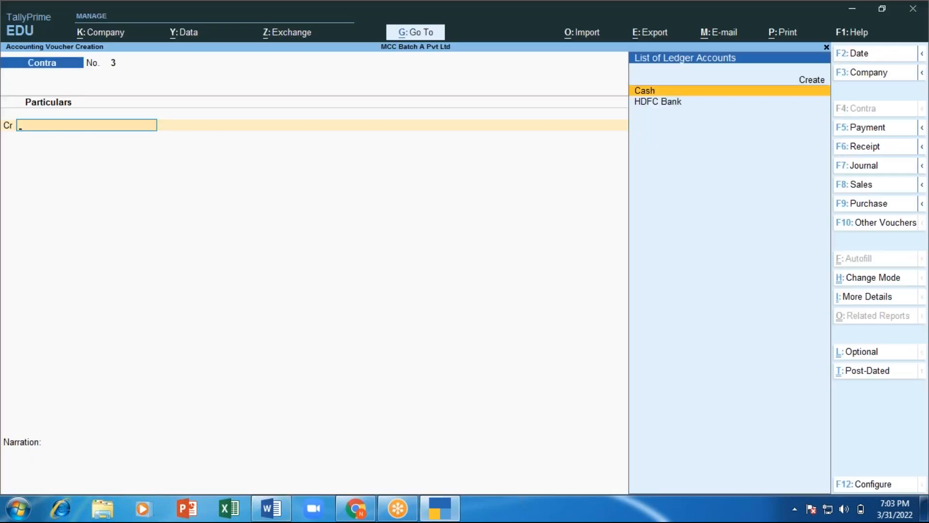
key(alt+Tab)
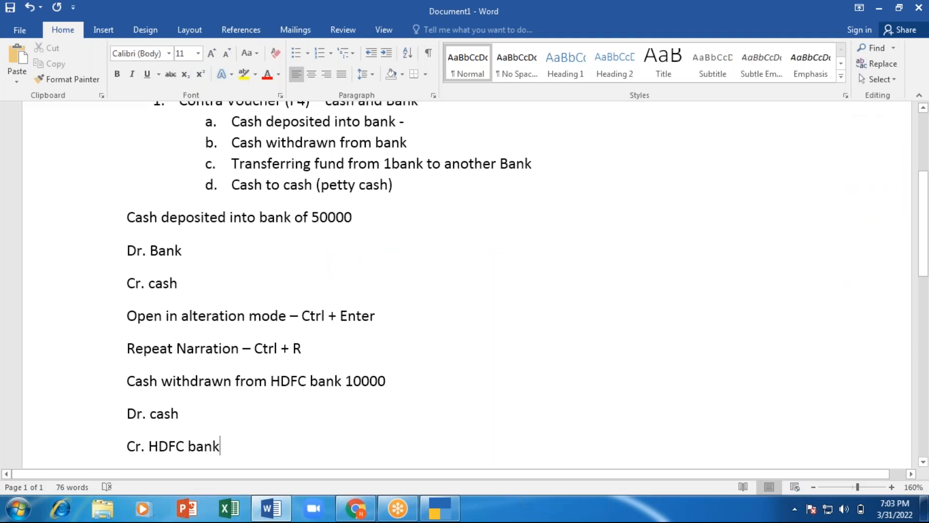
key(alt+Tab)
key(Down)
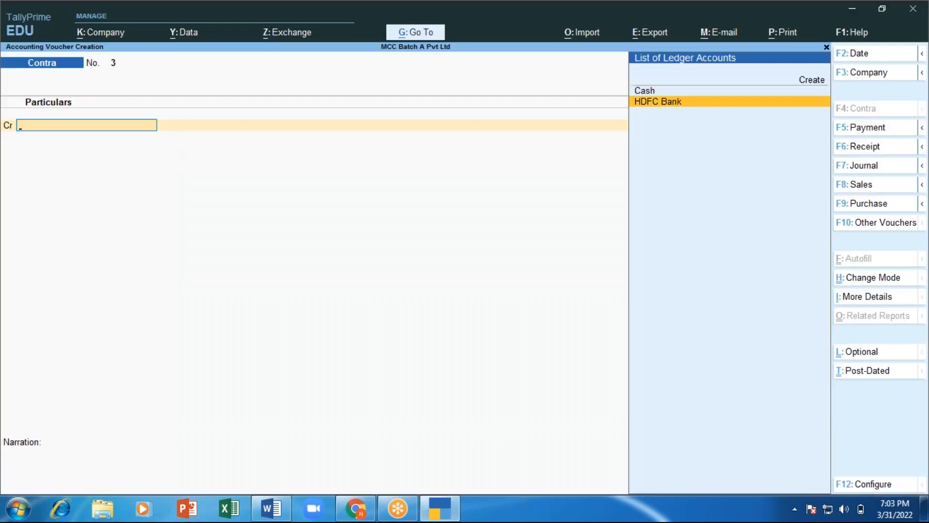
key(Return)
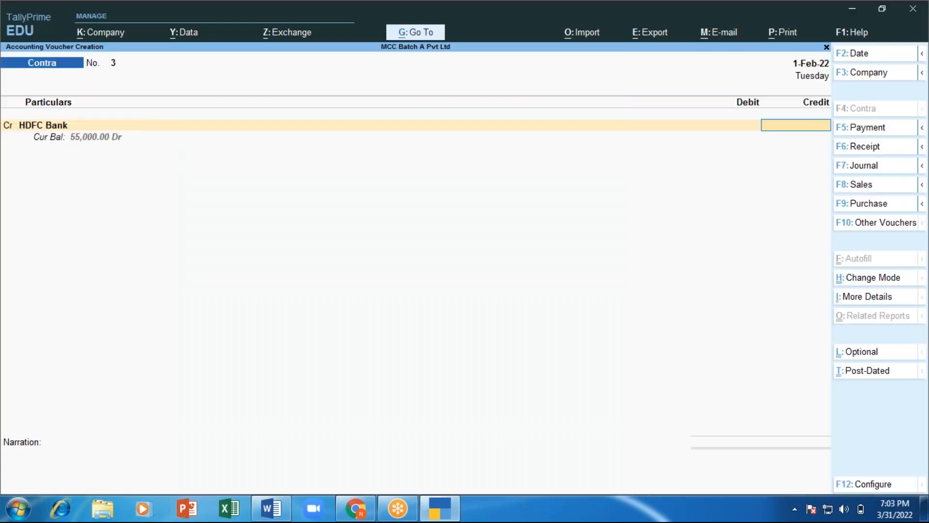
key(alt+Tab)
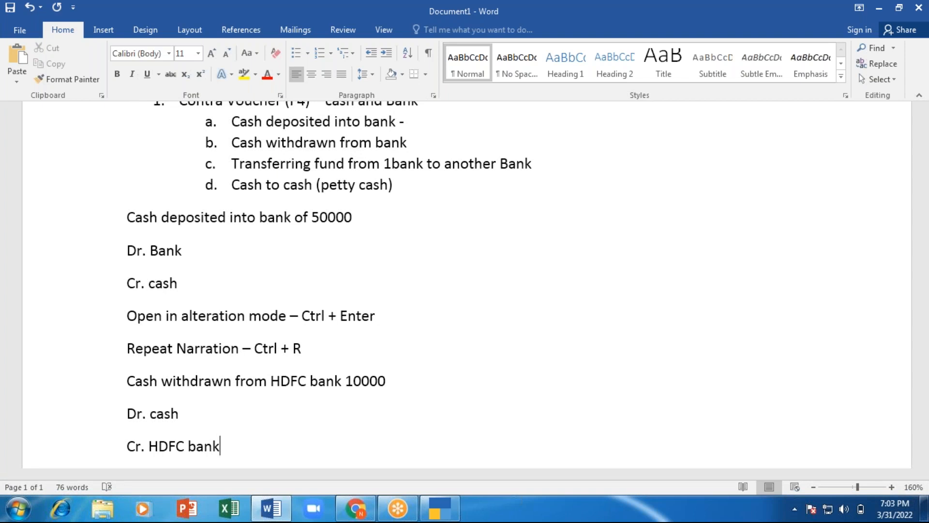
key(alt+Tab)
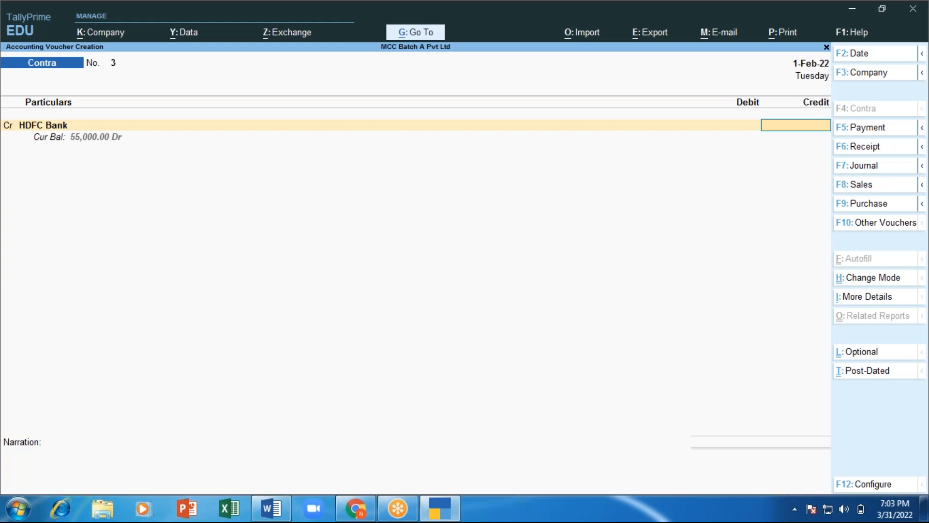
key(alt+Tab)
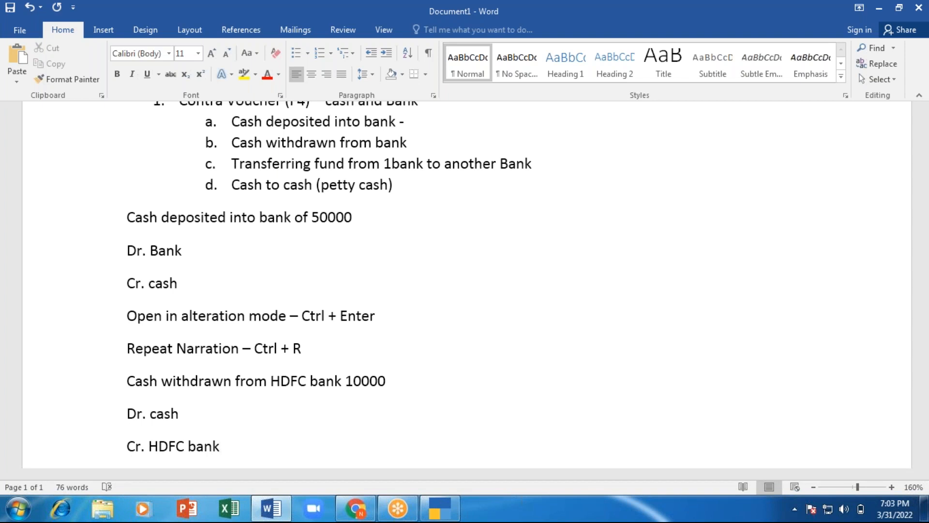
key(alt+Tab)
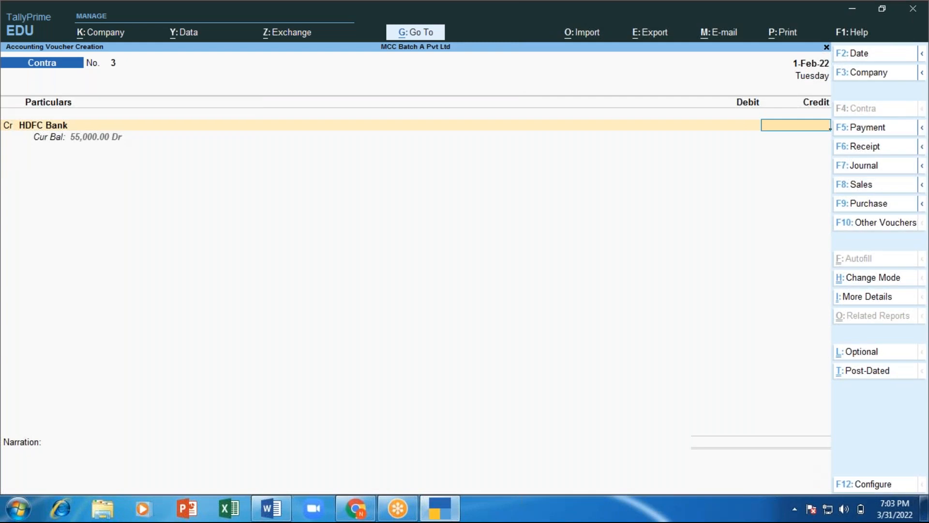
text(10000)
key(Return)
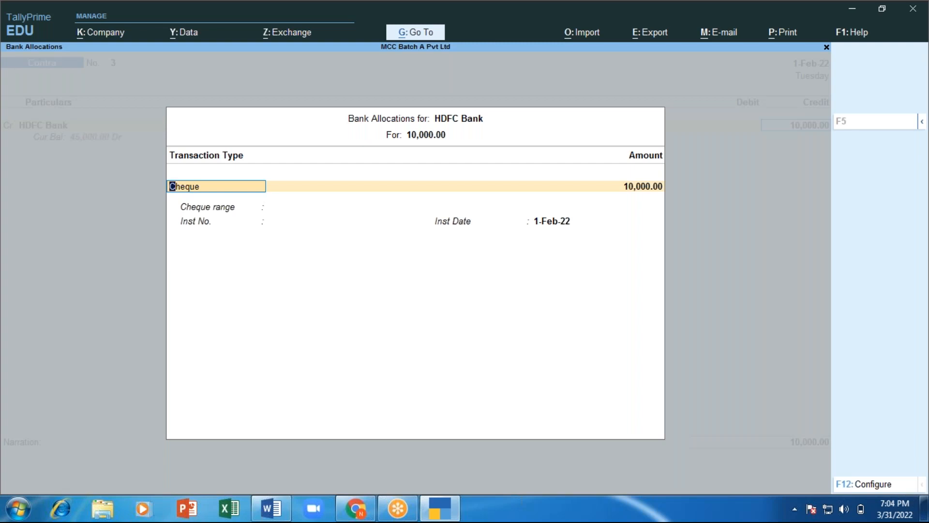
Step: Change HDFC Bank's allocation transaction type from Cheque to ATM for 10,000.00
key(BackSpace)
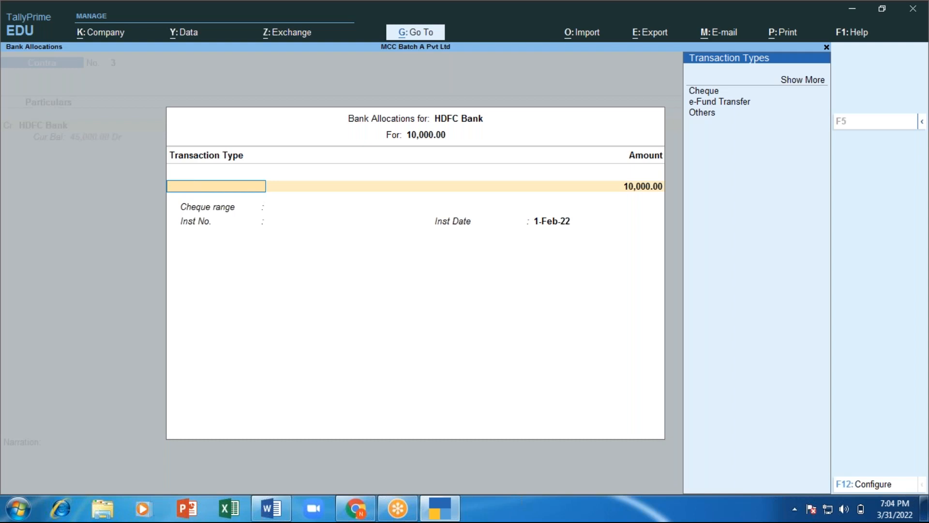
key(Down)
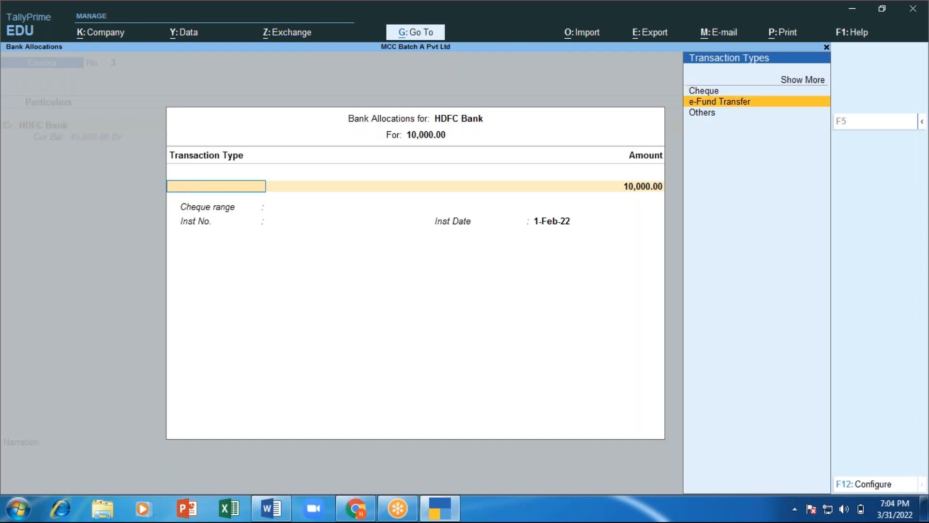
key(Down)
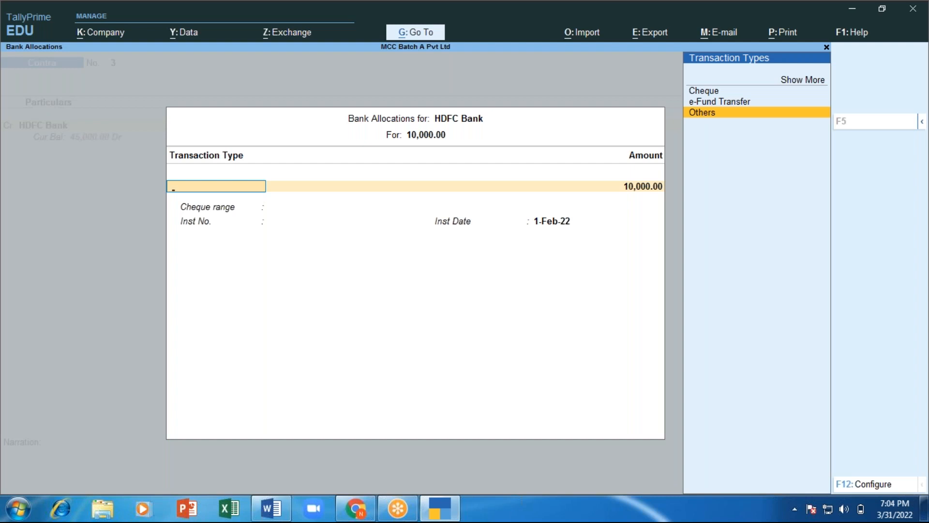
key(Up)
key(Up)
key(Up)
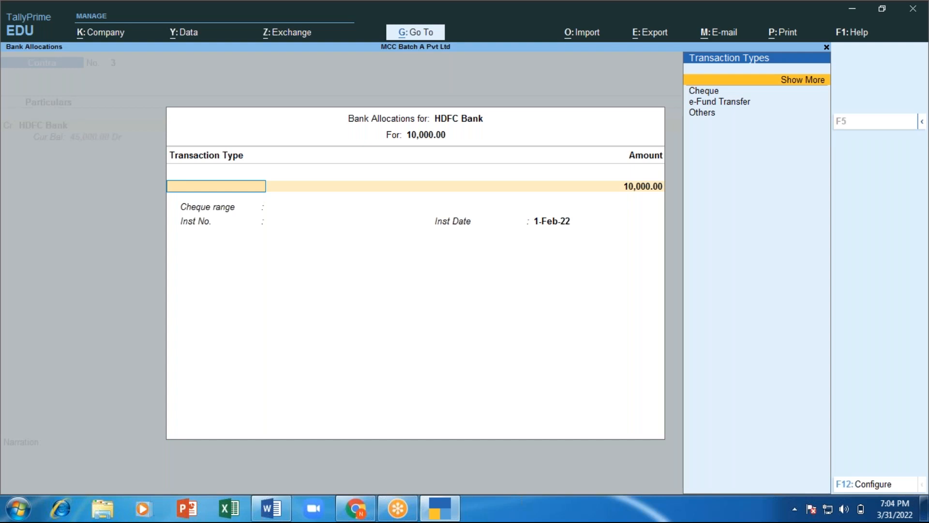
key(Return)
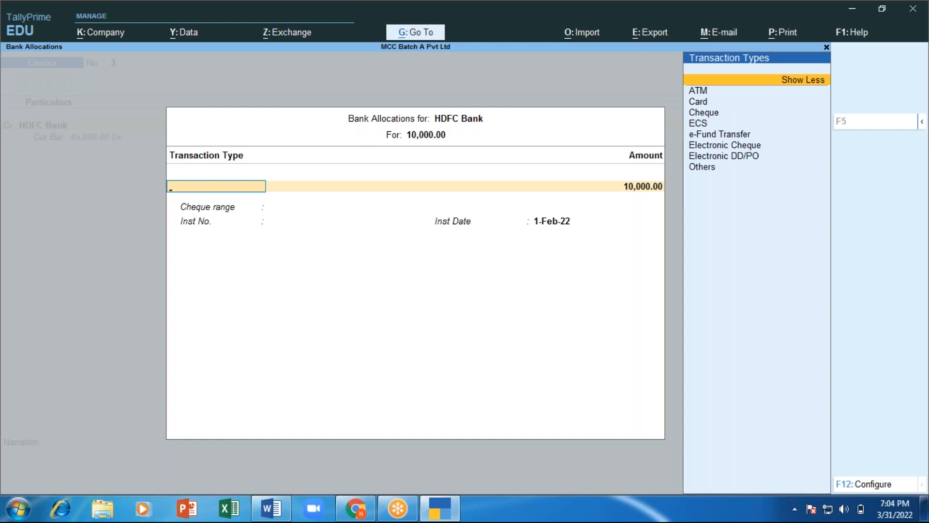
key(Down)
key(Return)
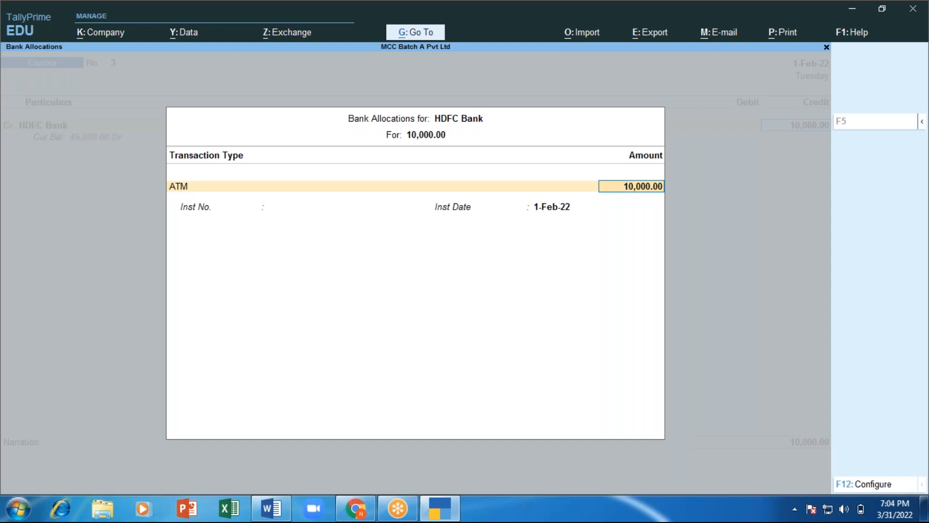
key(Return)
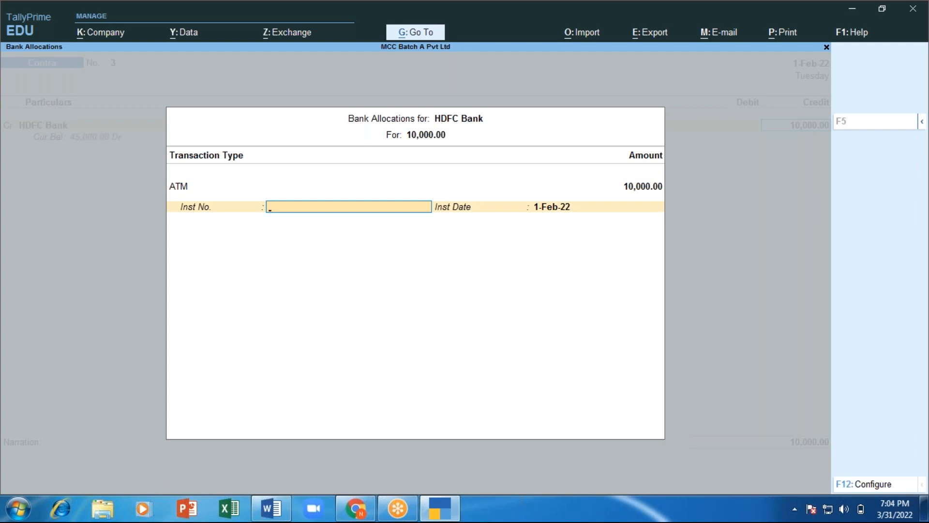
key(BackSpace)
key(BackSpace)
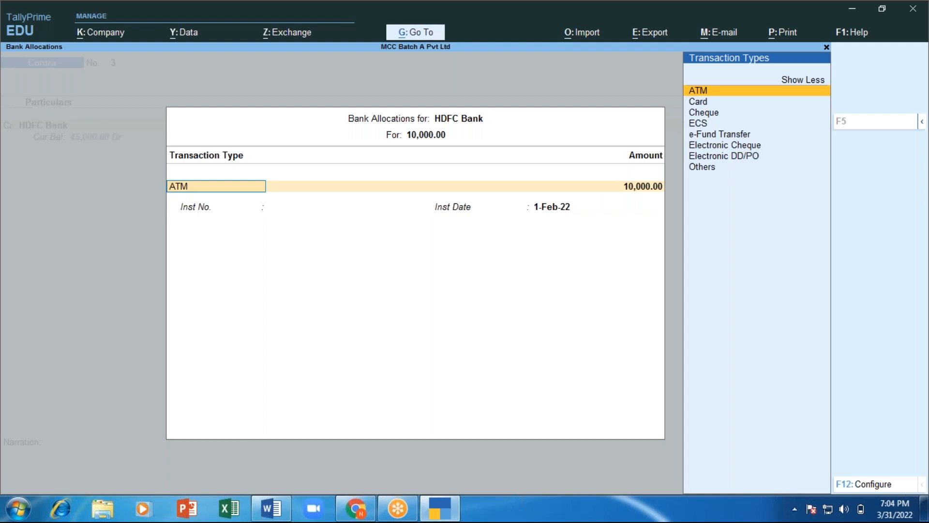
key(Escape)
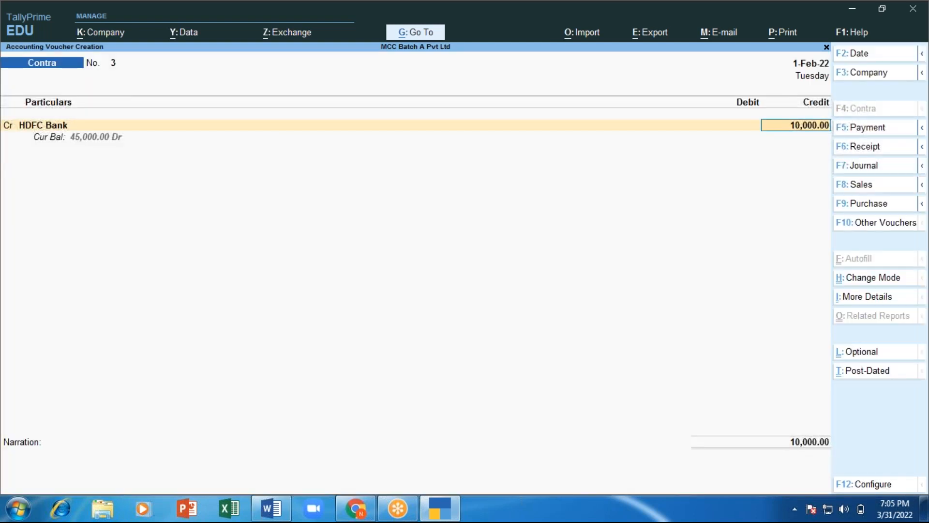
Step: Reselect ATM as HDFC Bank's 10,000.00 allocation type and close Bank Allocations to a new debit line
key(Return)
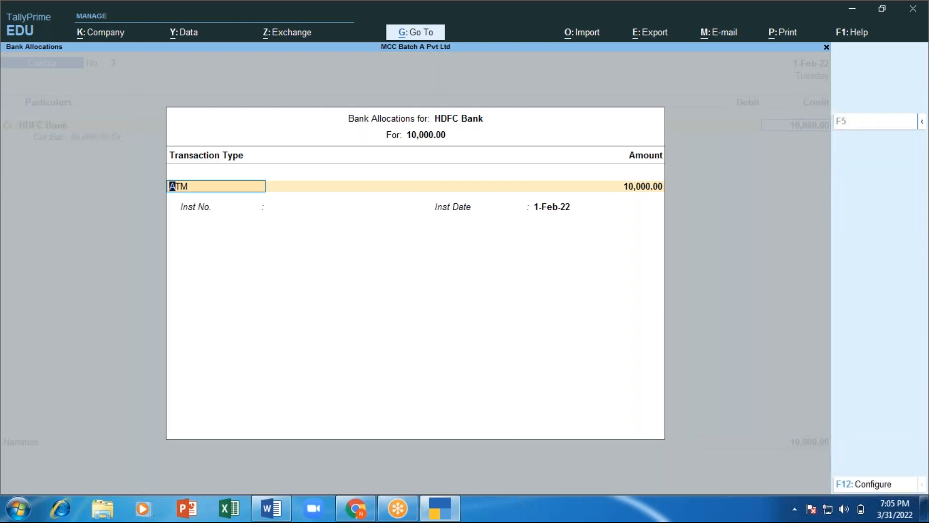
key(BackSpace)
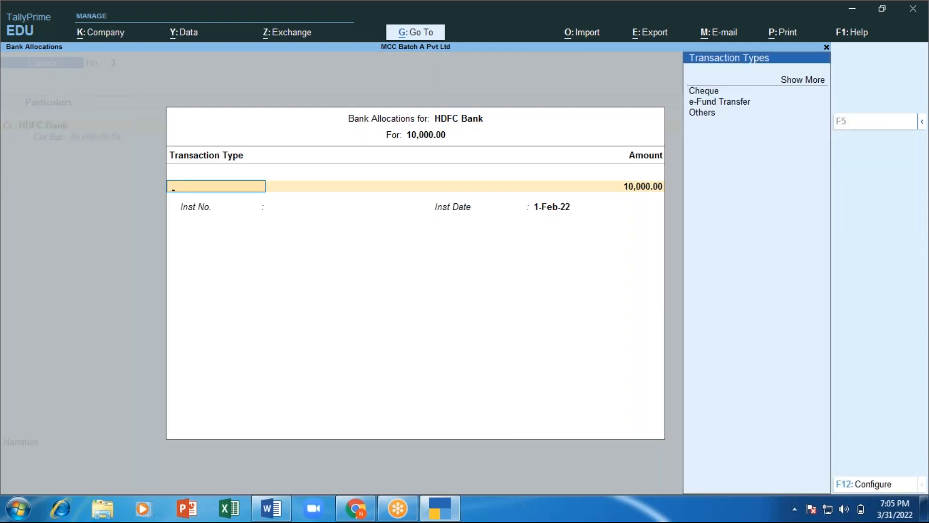
key(Down)
key(Down)
key(Down)
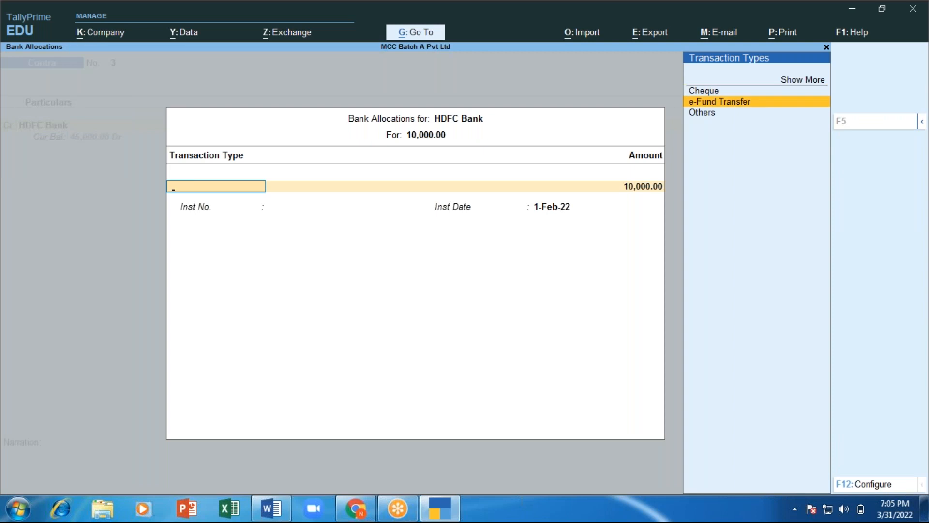
key(Down)
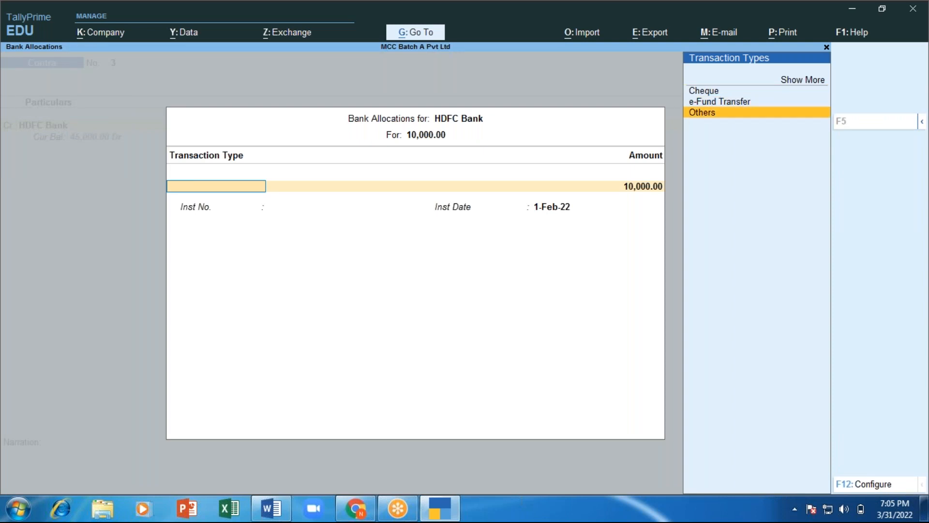
key(Up)
key(Up)
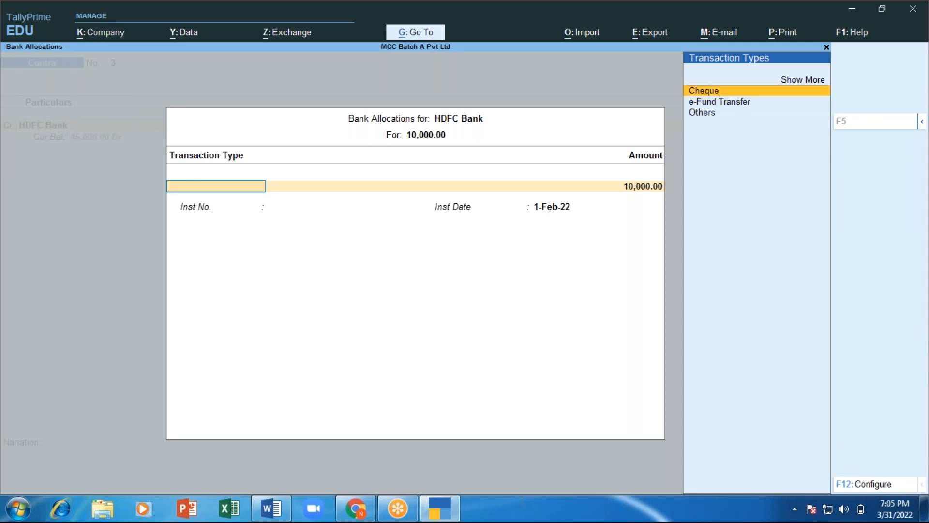
key(Down)
key(Down)
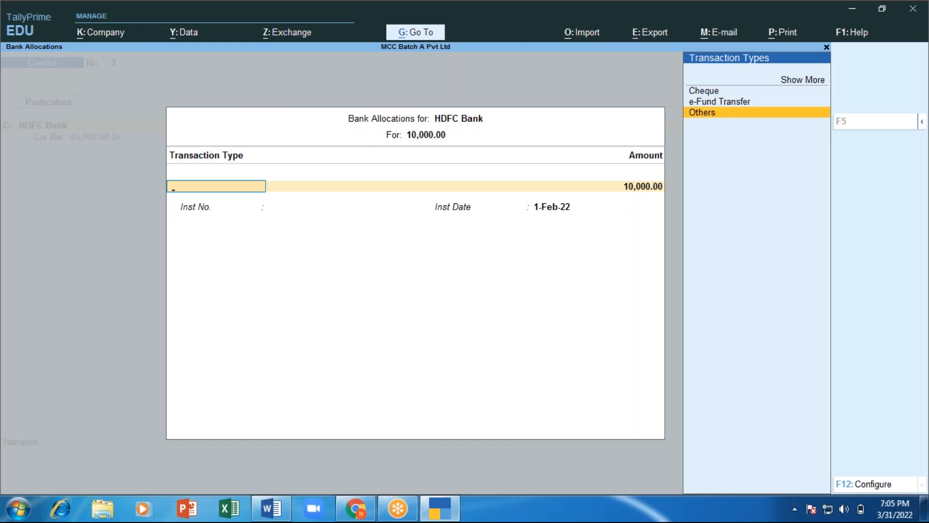
key(Up)
key(Up)
key(Up)
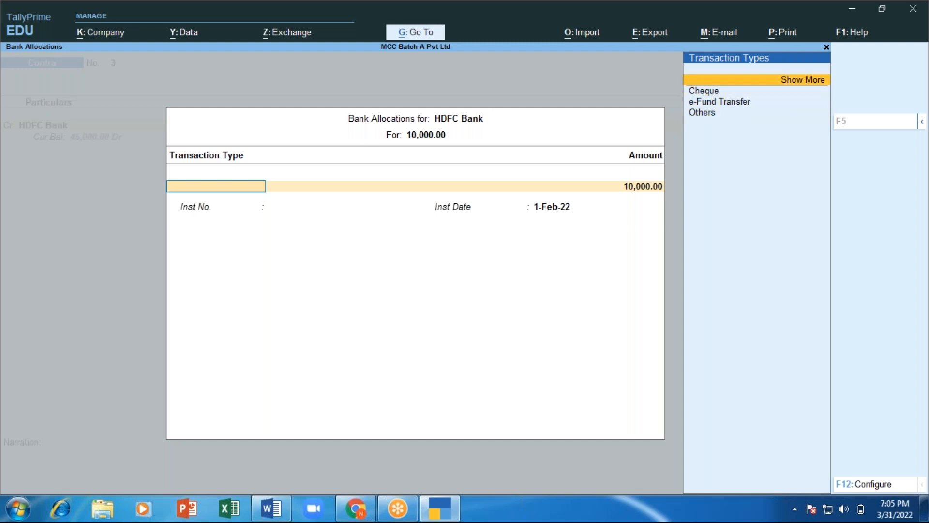
key(Return)
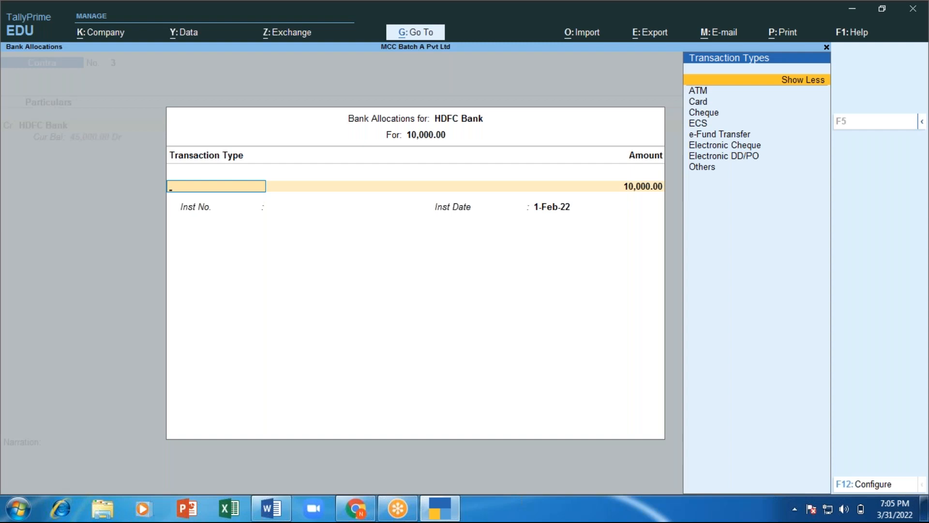
key(Down)
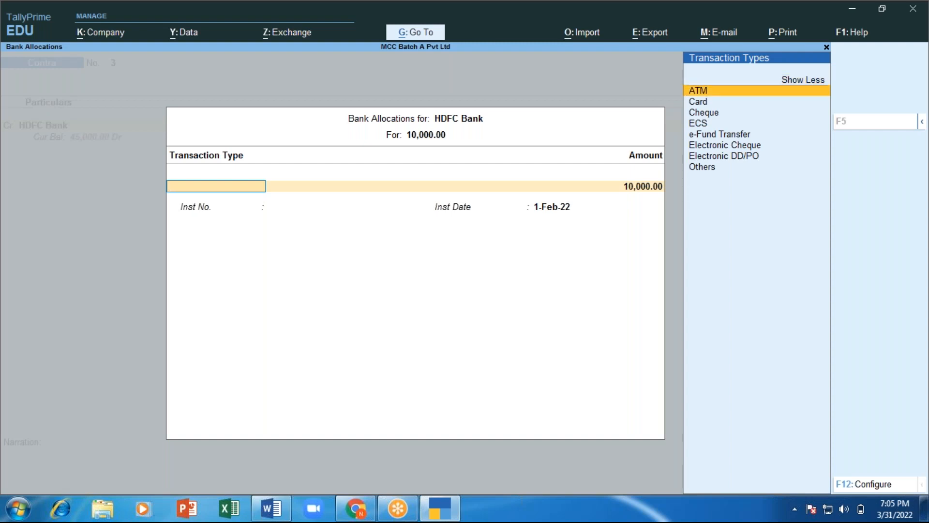
key(Return)
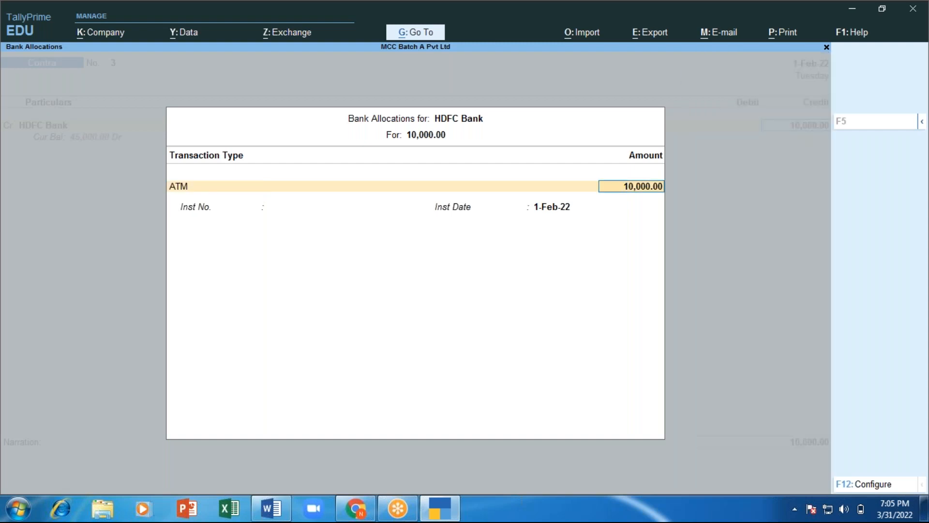
key(Return)
key(Return)
key(Return)
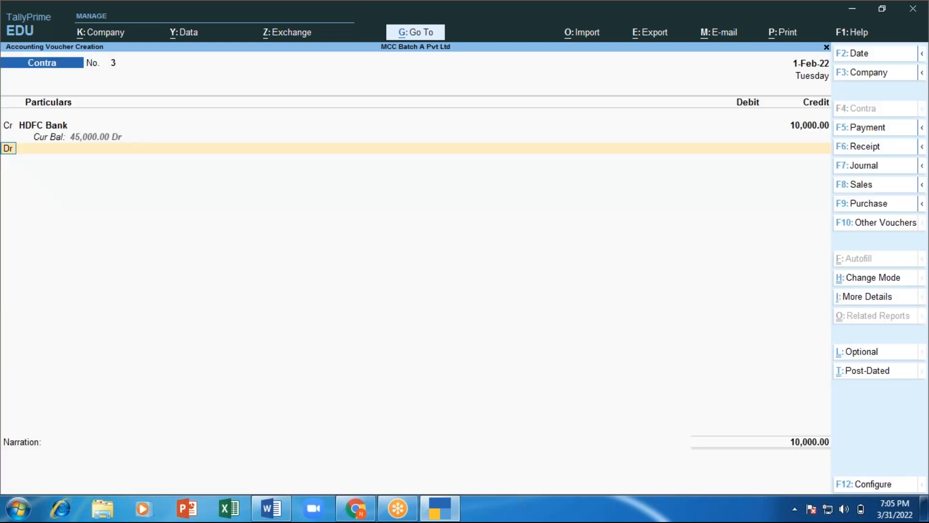
Step: Debit Cash, add the narration 'cash wthdrawn from bank', and save Contra voucher No. 3
key(Return)
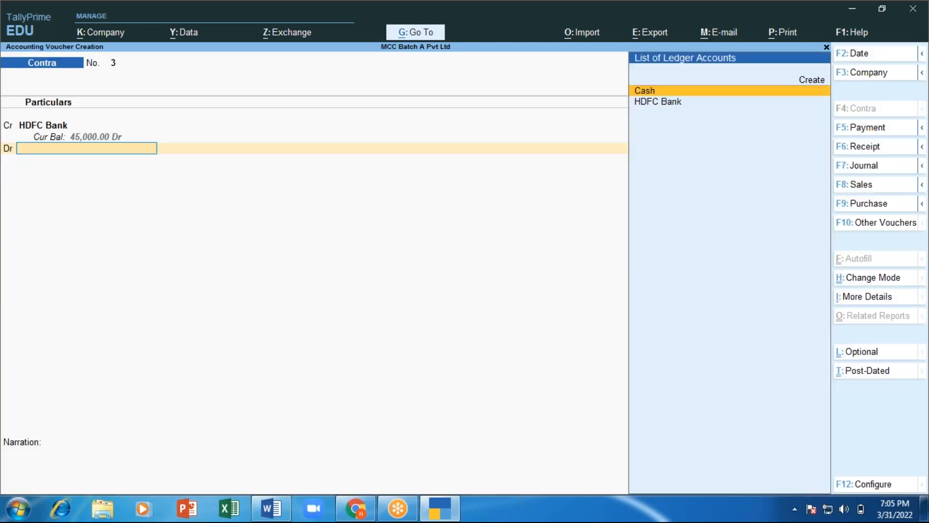
text(Cas)
key(Return)
key(Return)
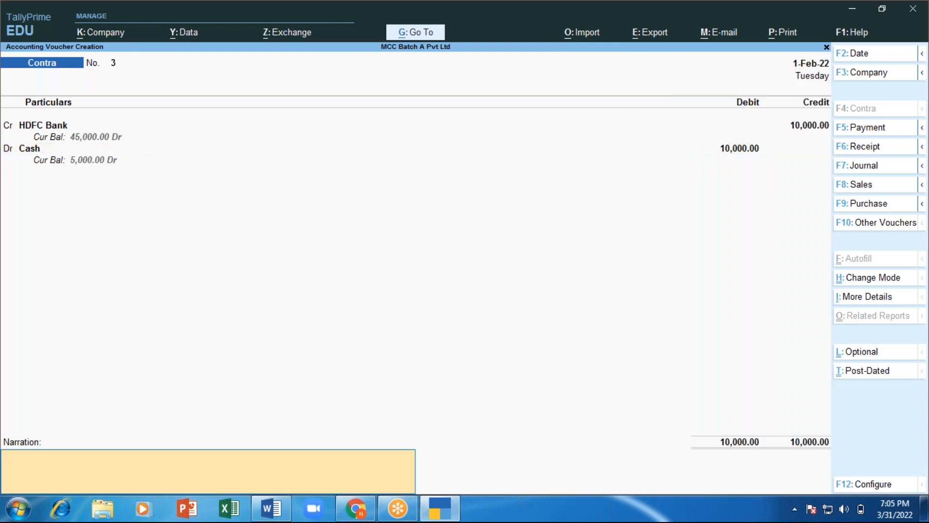
text(cash wthdrawn from bank)
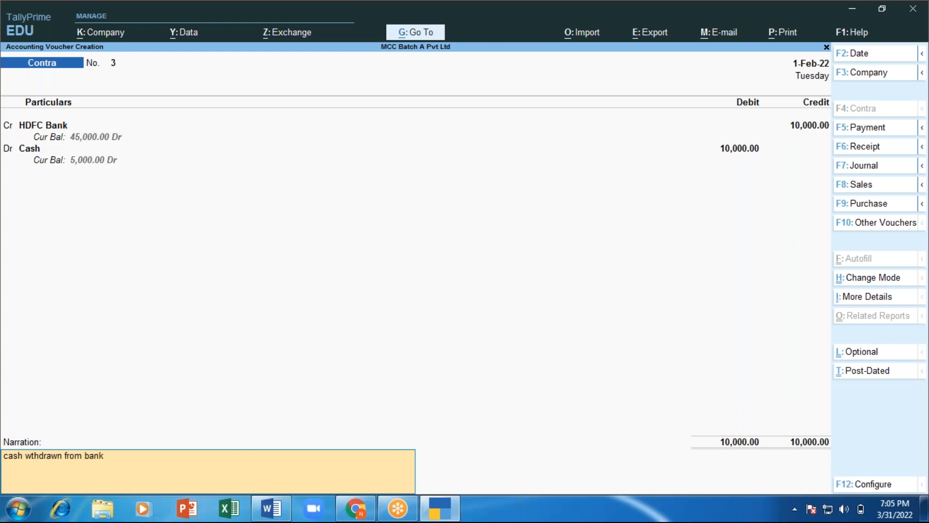
key(Return)
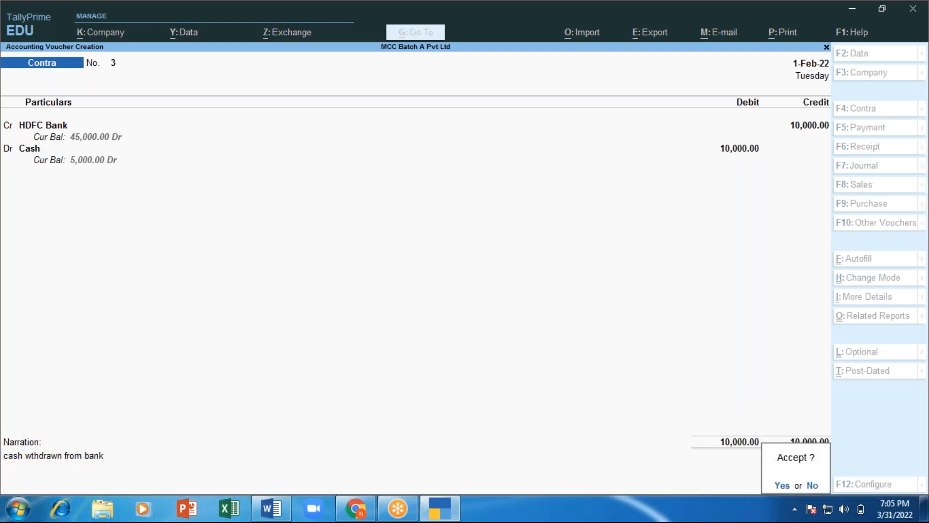
key(Return)
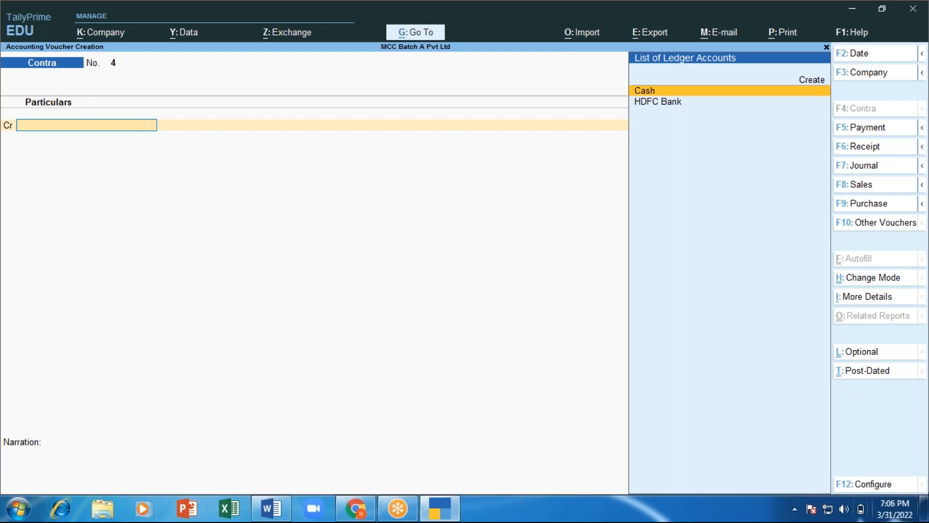
click(864, 483)
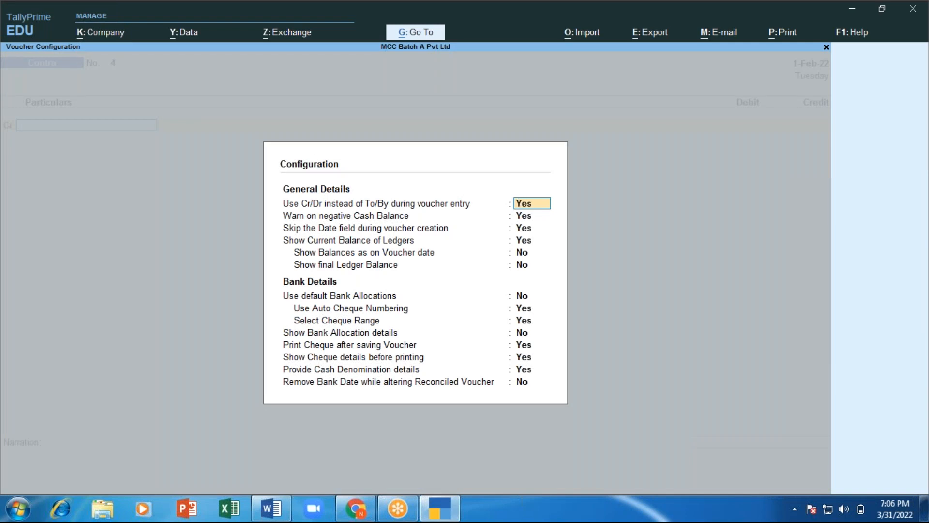
text(n)
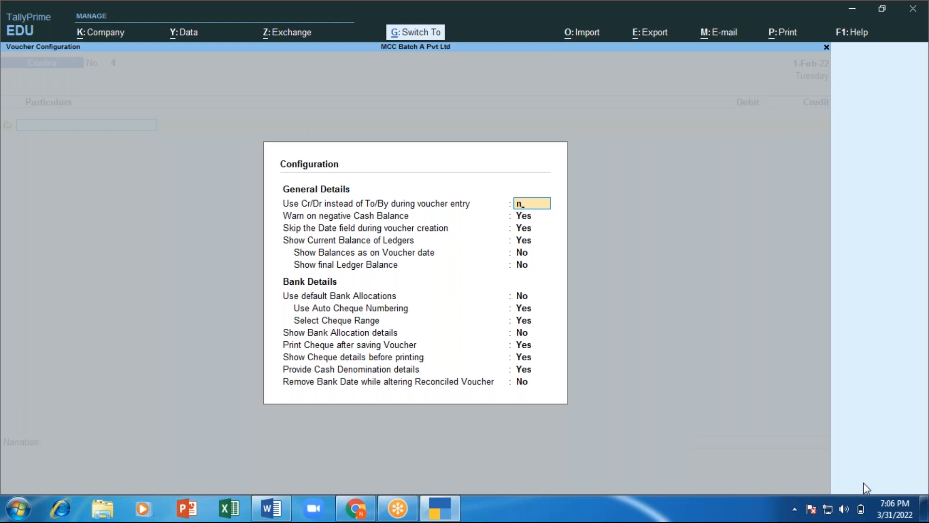
key(ctrl+a)
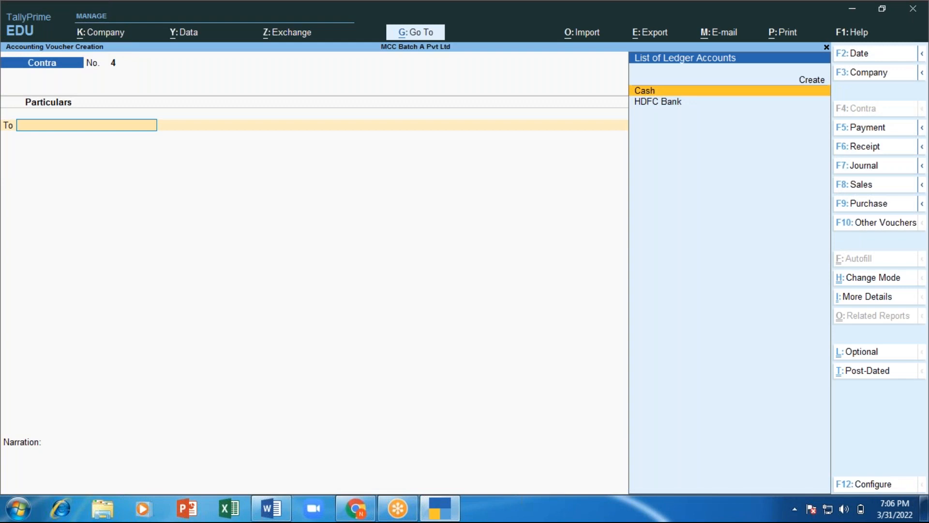
click(866, 483)
text(y)
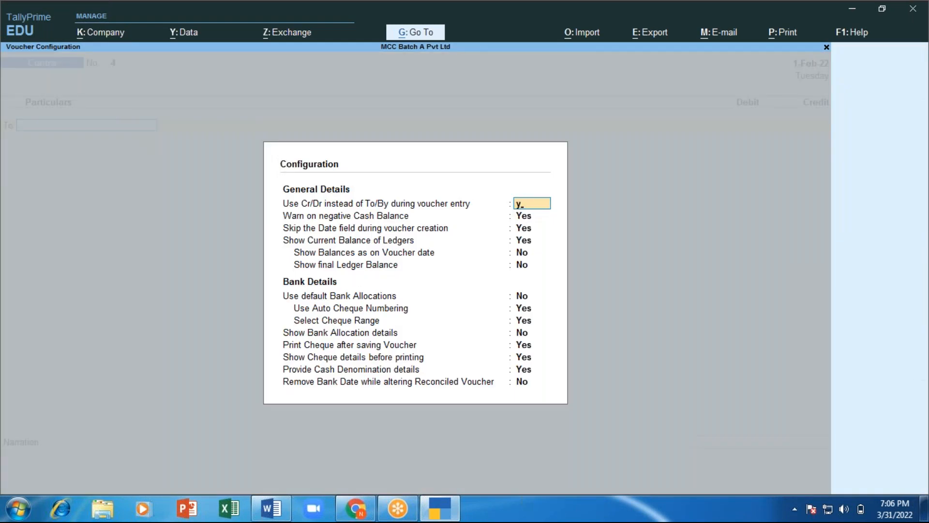
text(es)
key(Return)
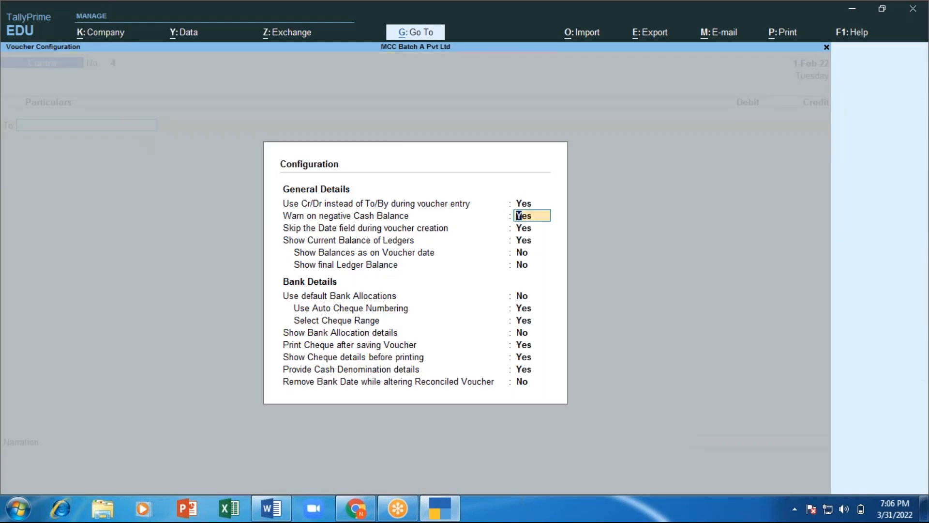
key(ctrl+a)
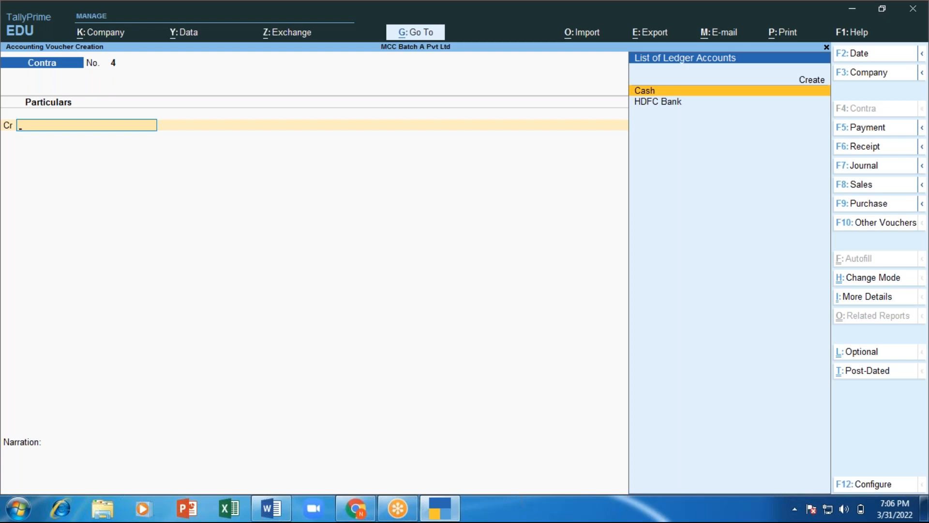
Step: Add the Word note 'from HDFC bank to ICICI bank 15000'
key(alt+Tab)
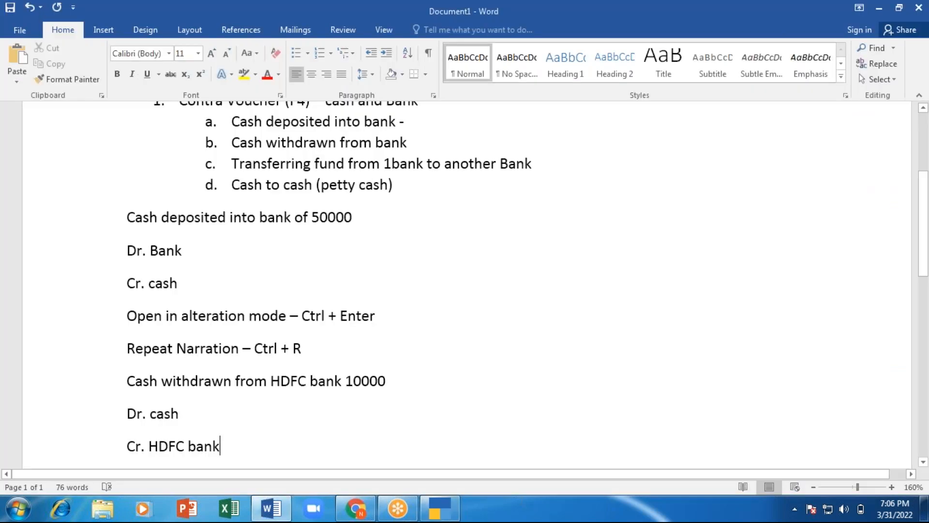
key(BackSpace)
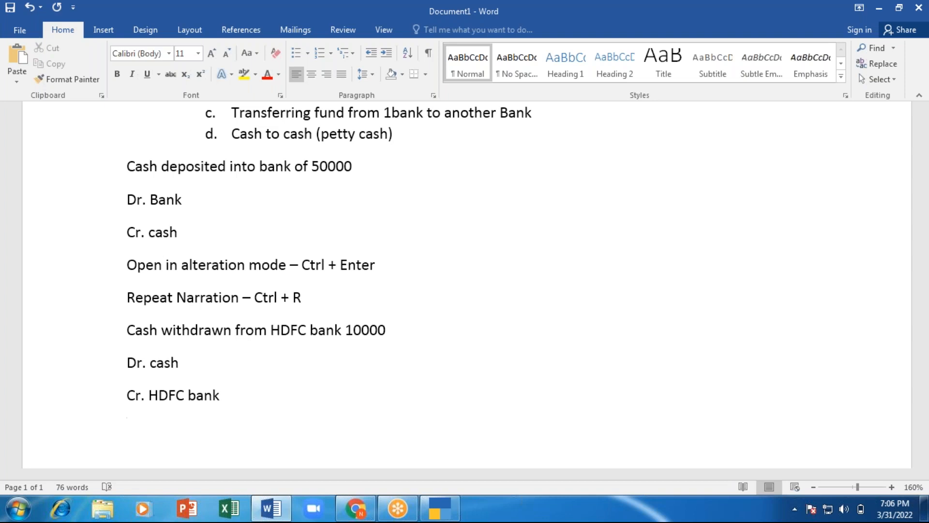
text(fro)
text(mHDFC)
text( bar)
key(BackSpace)
key(BackSpace)
key(BackSpace)
key(BackSpace)
key(BackSpace)
key(BackSpace)
key(BackSpace)
key(BackSpace)
key(BackSpace)
key(BackSpace)
text(m HDFC)
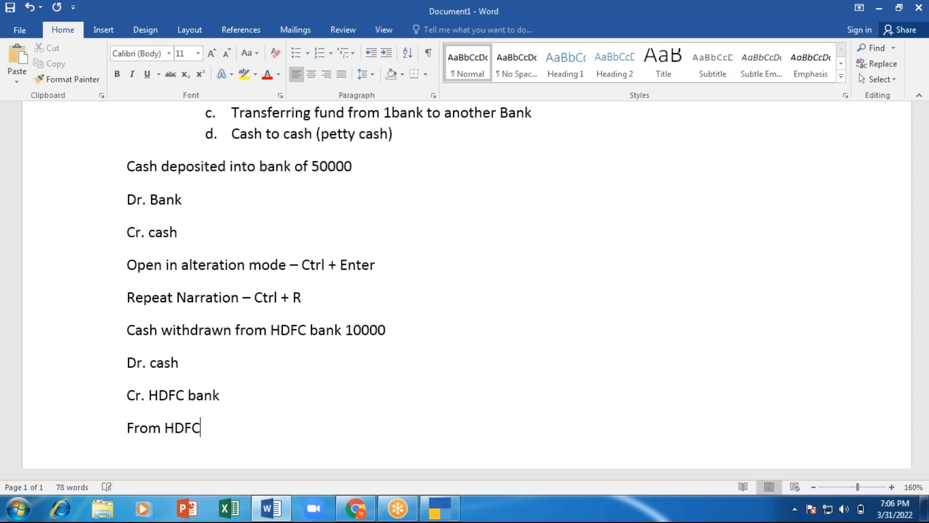
text( bank to l)
text(CICI ban)
text(k)
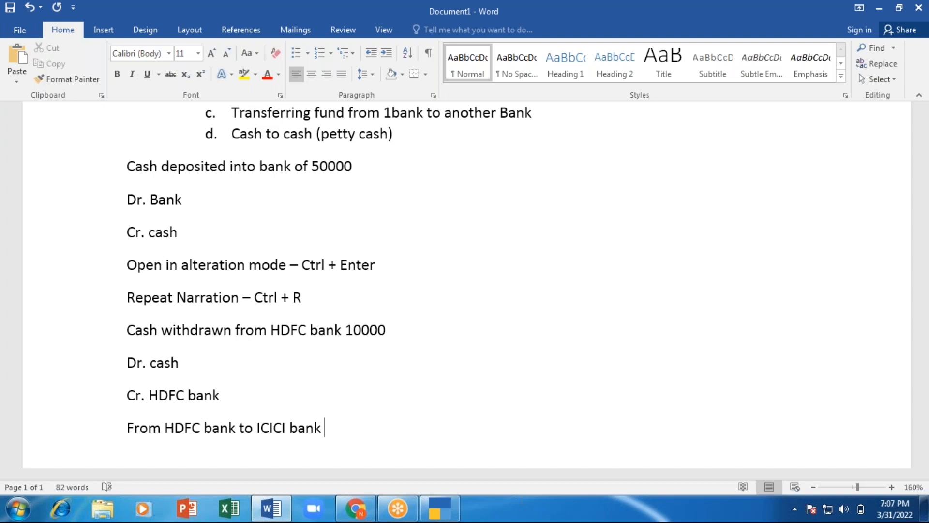
text( 15000)
Step: Write the entries 'Dr - ICICI bank' and 'Cr - HDFC bank' below the transfer note
key(Return)
text(Dr)
key(Return)
text(Cr)
key(Up)
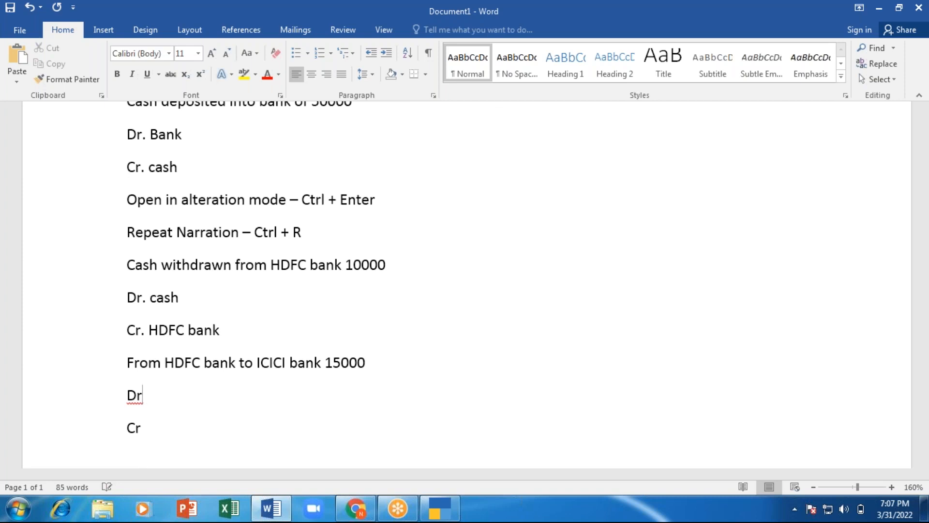
text(-)
text(CIC)
key(BackSpace)
key(BackSpace)
key(BackSpace)
text(ICICI bank)
key(Down)
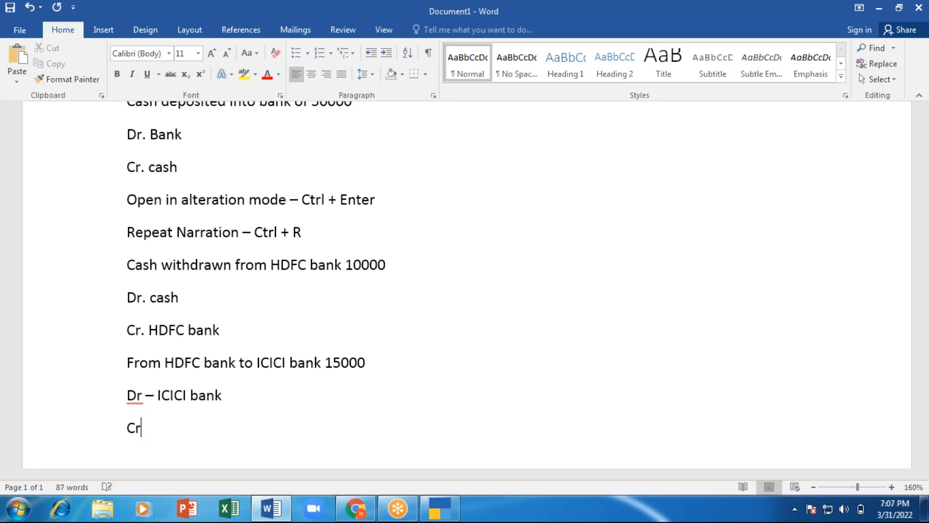
text(- )
text(HDFC b)
text(ank)
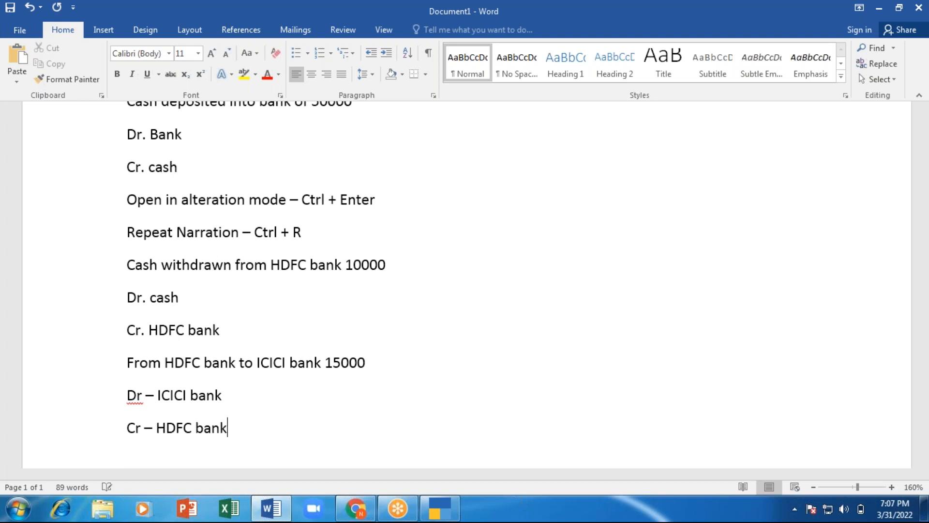
key(Return)
key(alt+Tab)
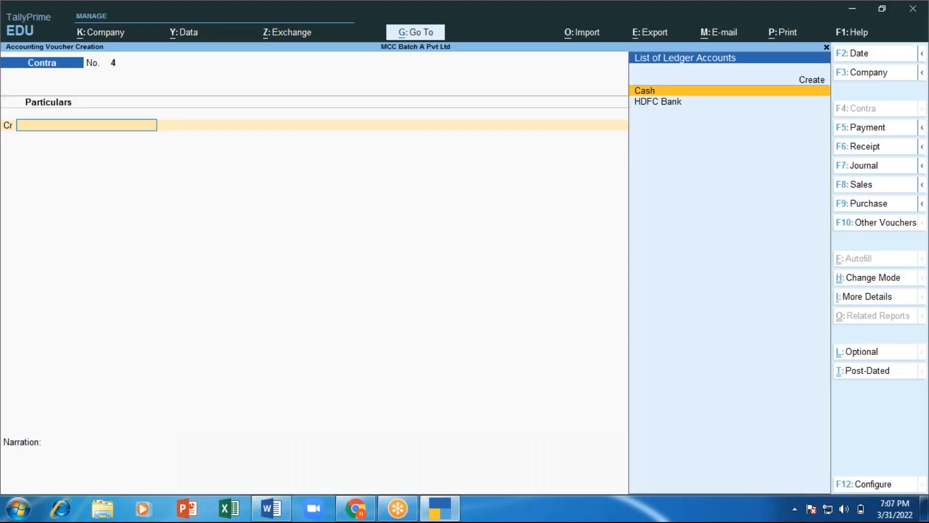
Step: Credit HDFC Bank with 15,000 in Contra voucher No. 4
key(alt+Tab)
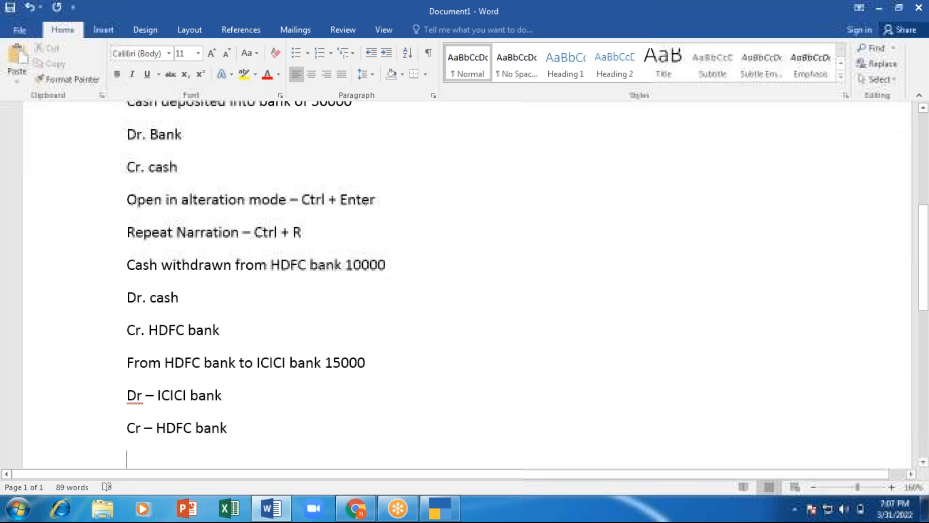
key(alt+Tab)
key(Down)
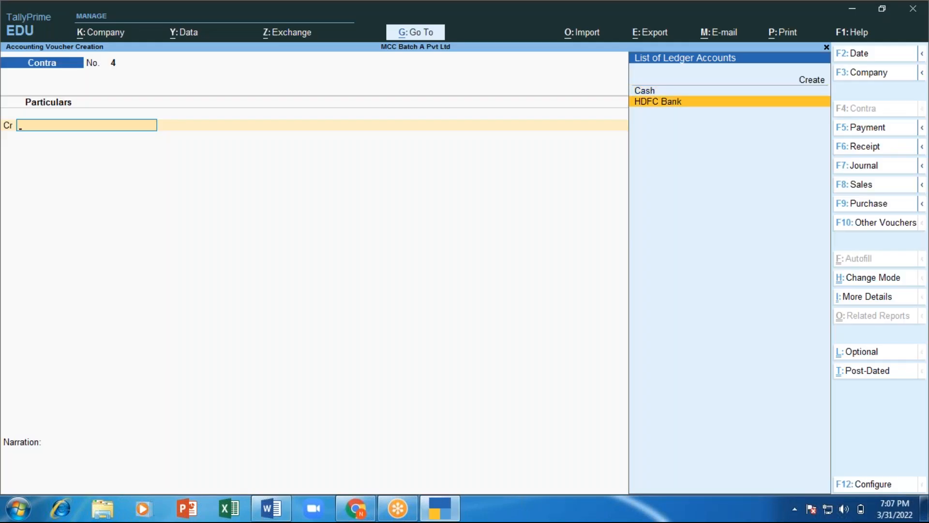
key(Return)
text(15000)
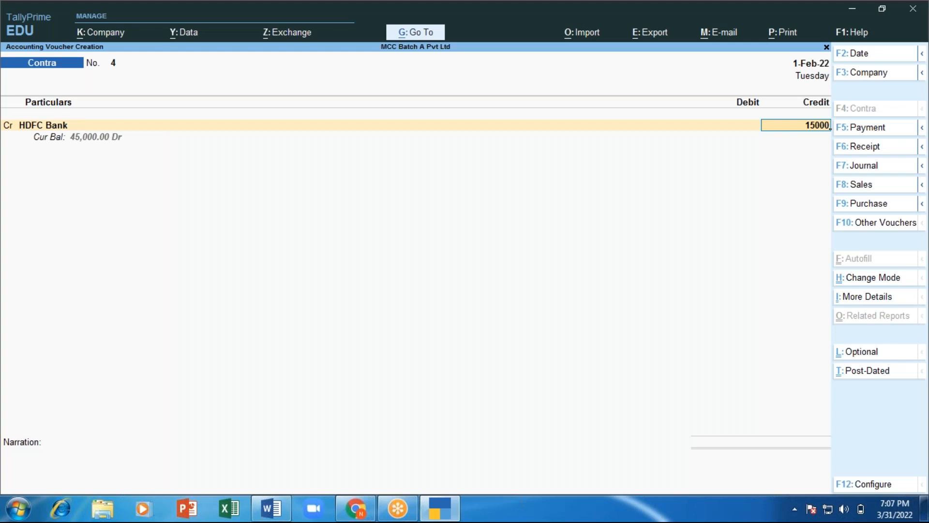
key(Return)
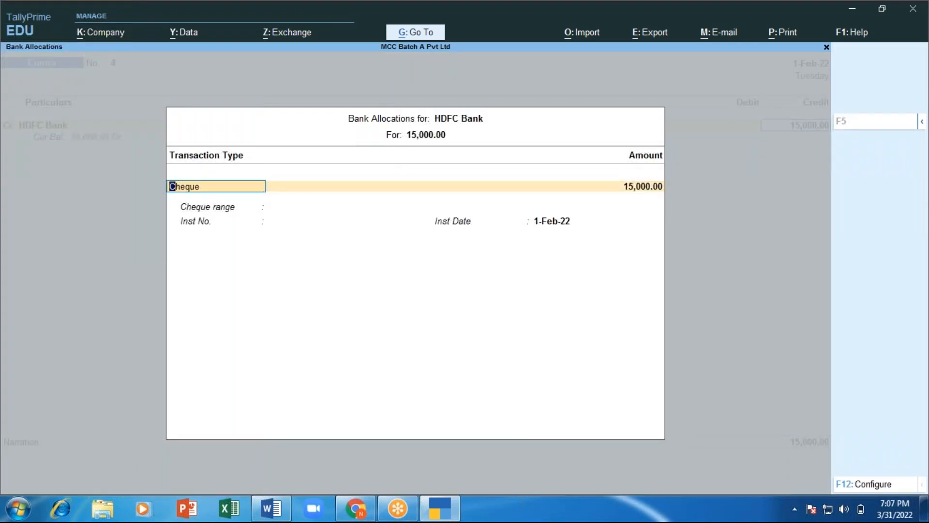
Step: Set HDFC Bank's 15,000.00 allocation to e-Fund Transfer, leaving bank name Not Applicable
key(BackSpace)
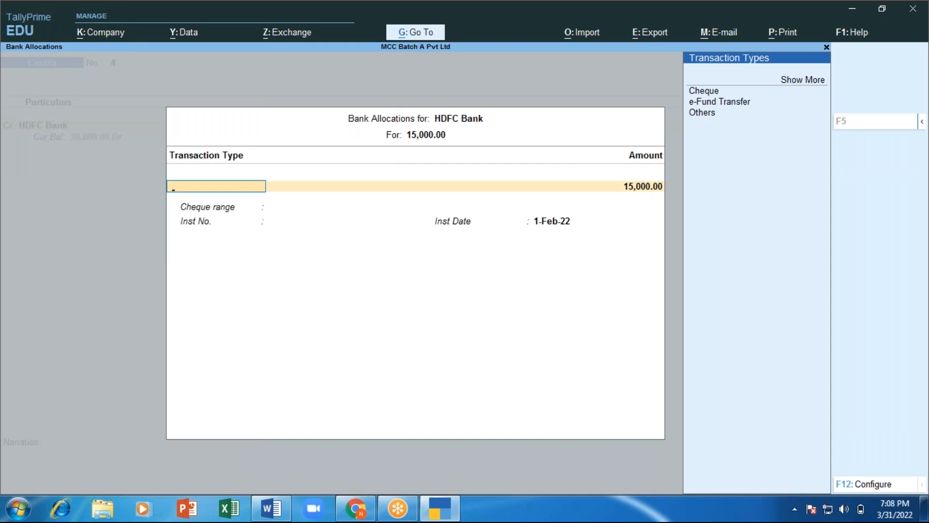
key(Down)
key(Down)
key(Down)
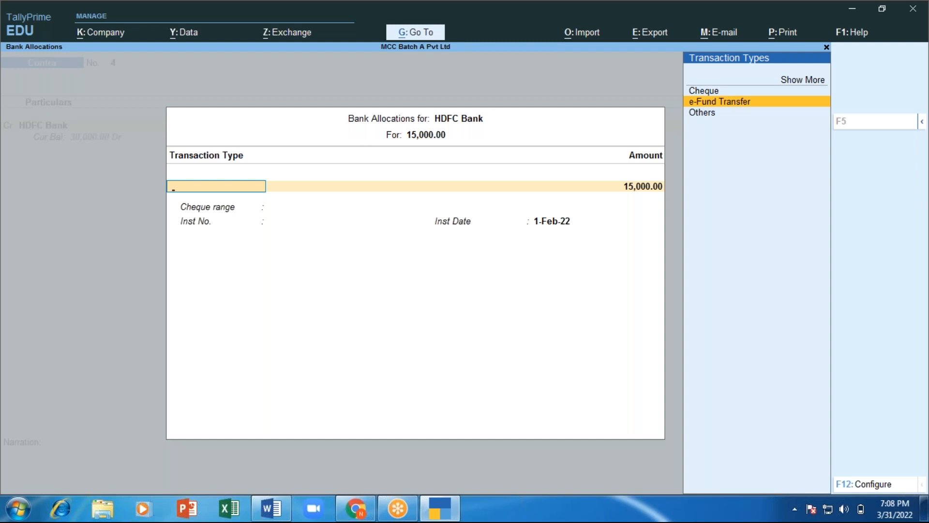
key(Return)
key(Return)
key(Return)
key(Return)
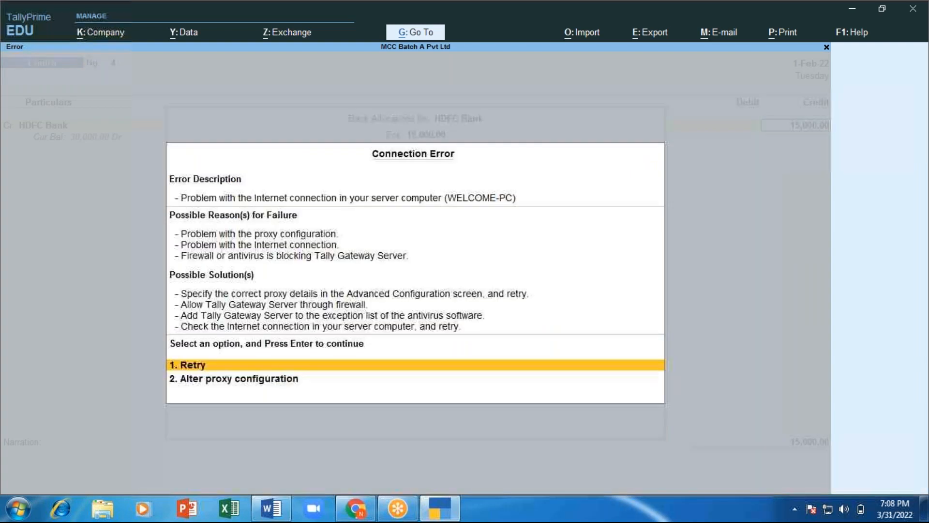
key(Escape)
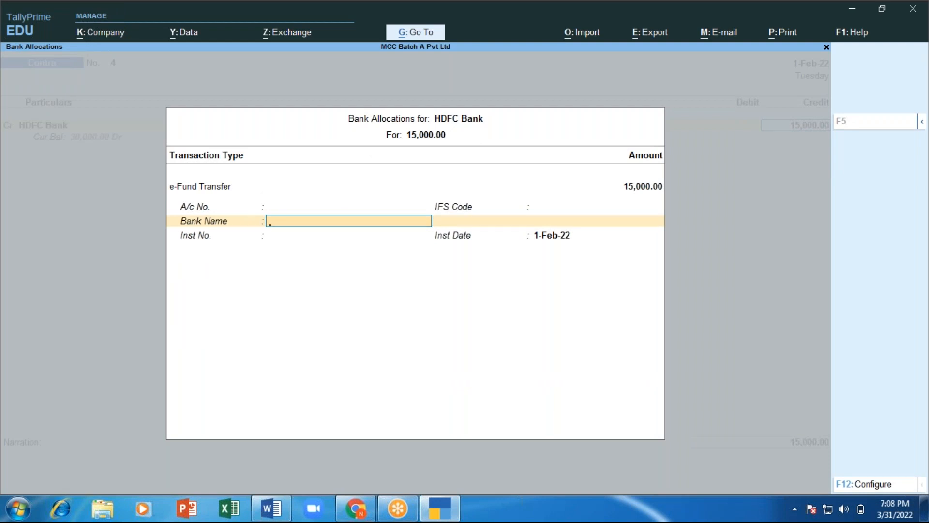
key(Return)
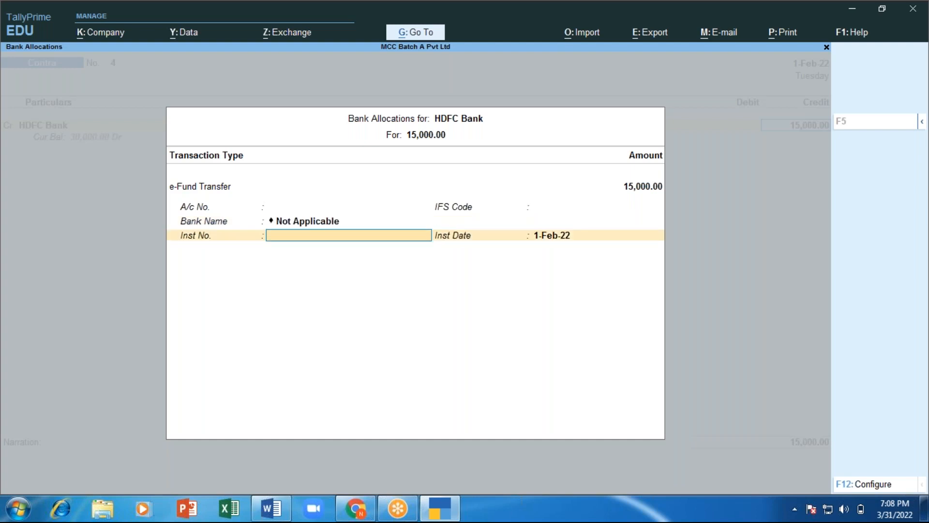
key(Return)
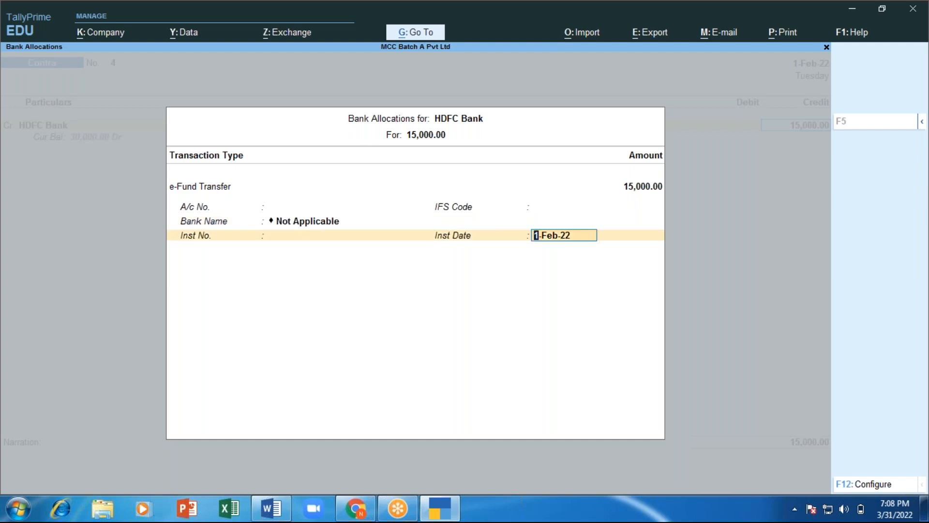
key(Return)
key(Return)
Step: Debit Cash, narrate 'fund transafered from HDFC to ICICI', and save Contra voucher No. 4
key(Return)
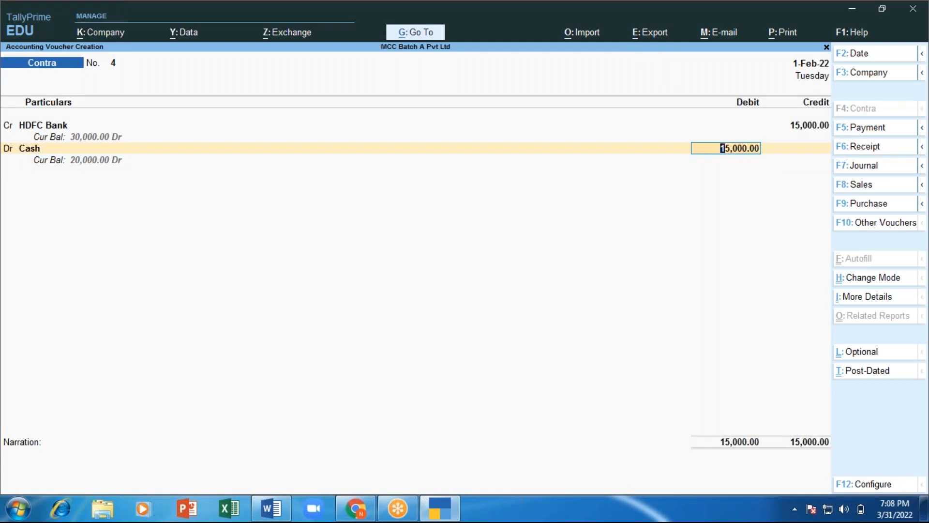
key(Return)
text(fund transafered fro)
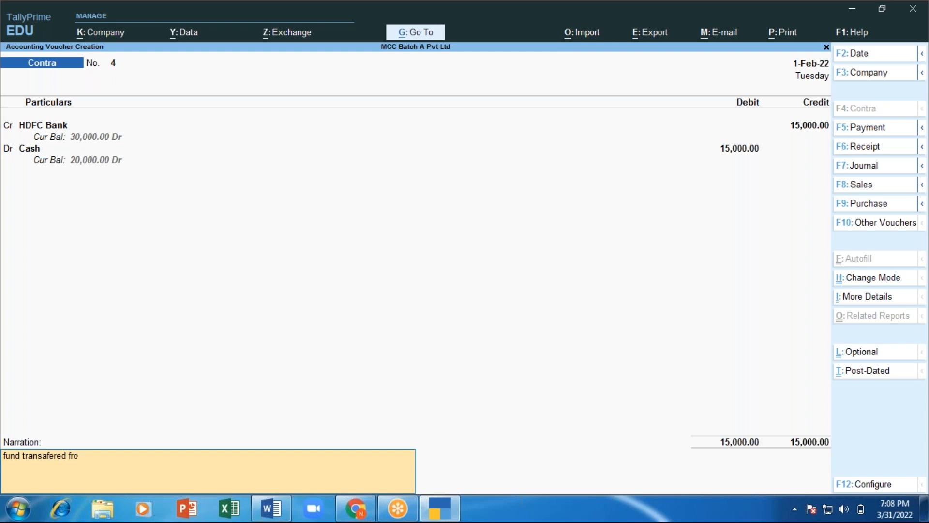
text(m HDFC to ICICI)
key(Return)
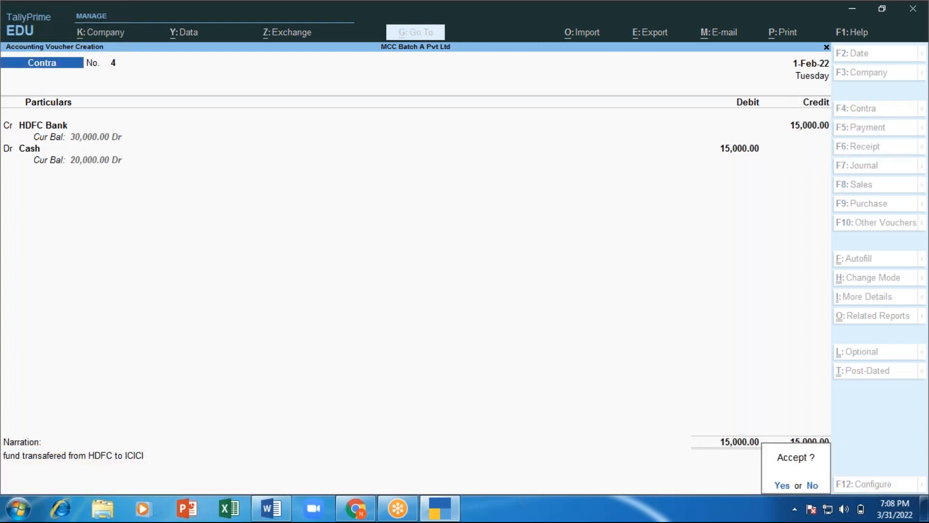
key(y)
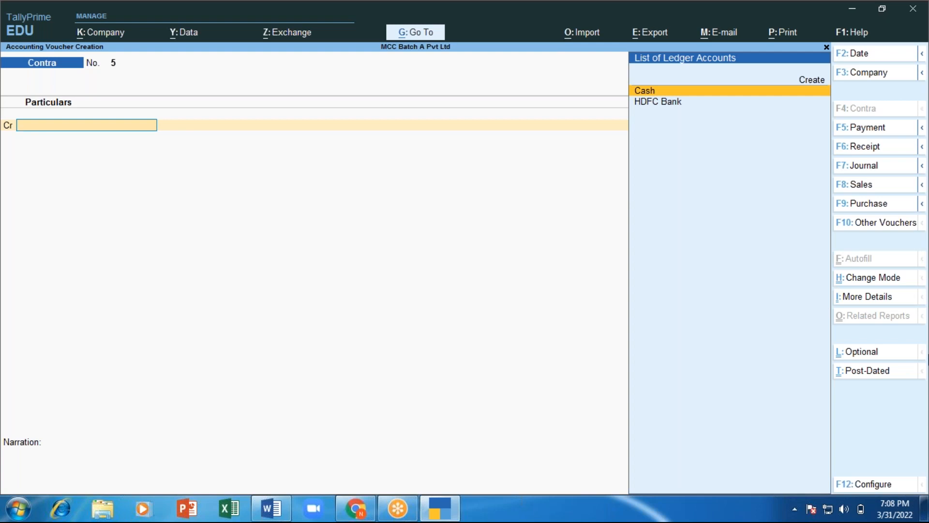
Step: Switch Contra voucher 5 from Double Entry to Single Entry mode with Ctrl+H
key(ctrl+h)
key(Down)
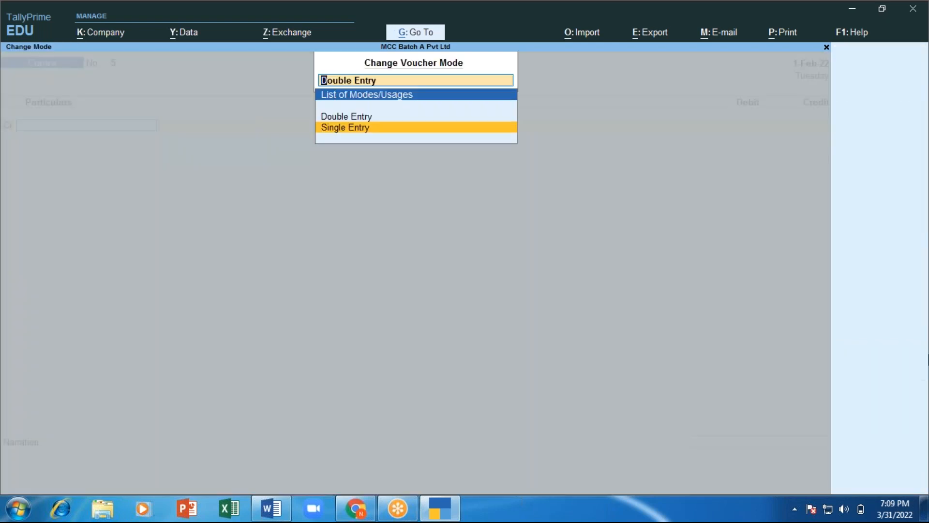
key(Return)
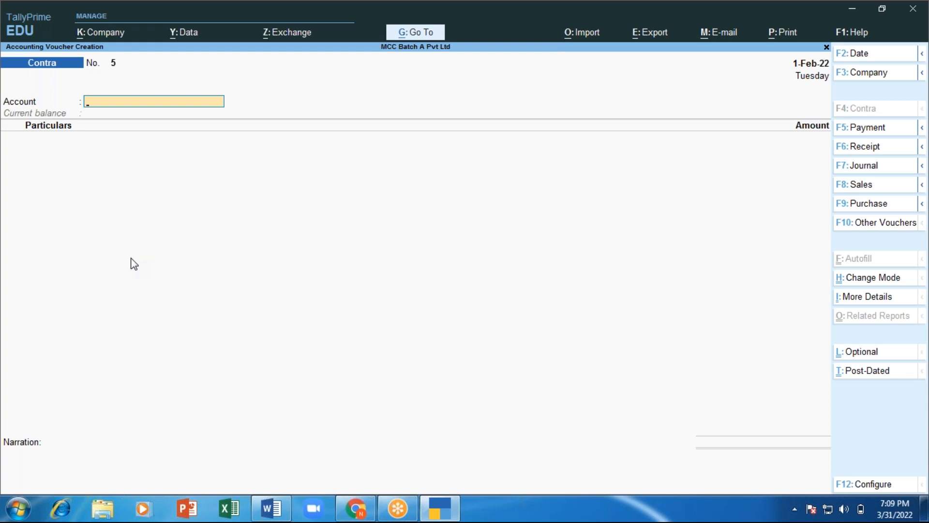
Step: Set Cash as the account and enter HDFC Bank for 3,000 in Particulars
text(Ca)
key(Return)
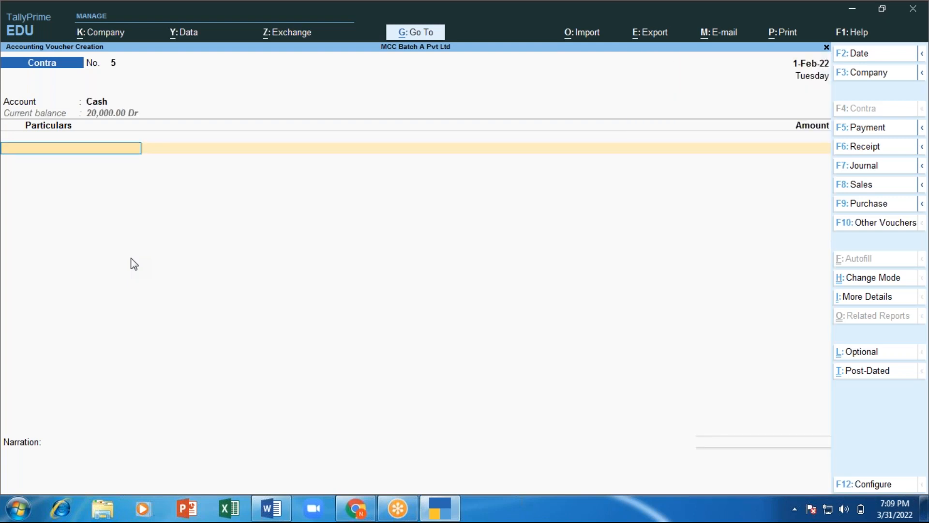
text(Hdfc)
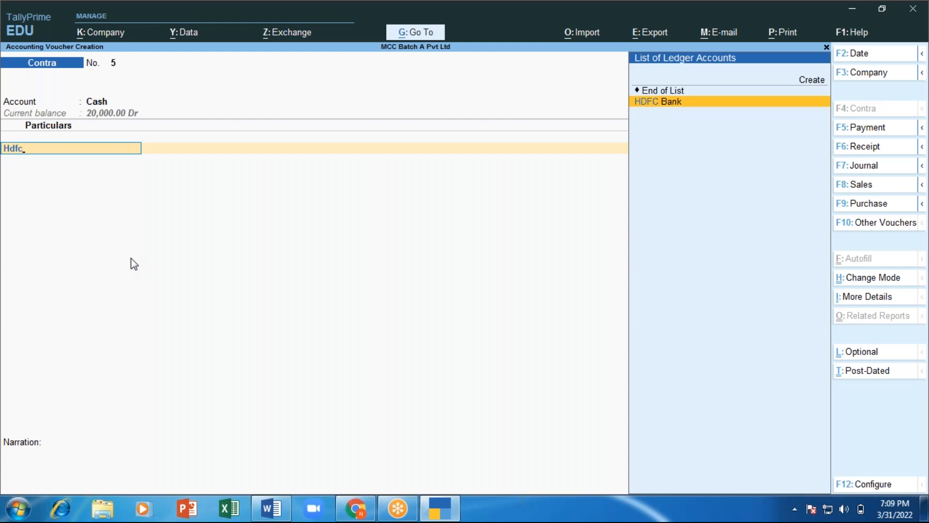
key(Return)
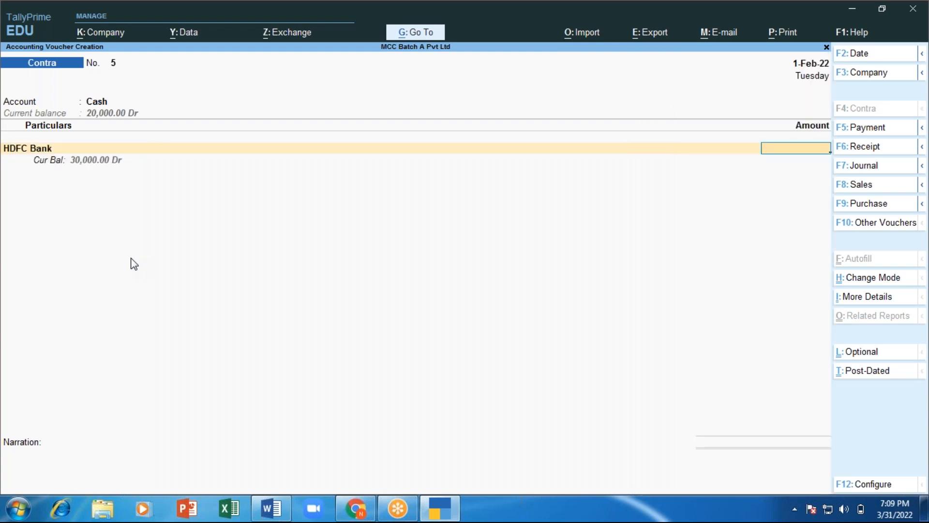
text(3000)
key(Return)
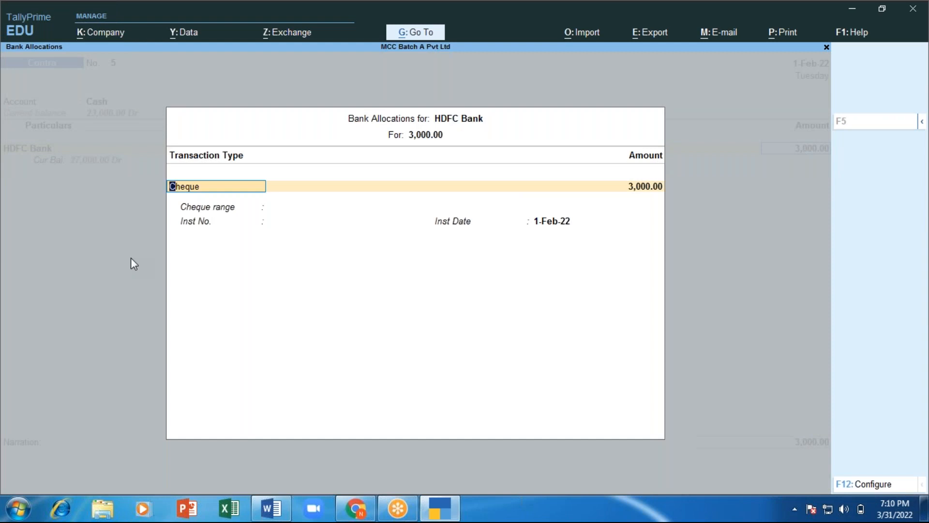
Step: Pick ATM as HDFC Bank's transaction type, then step back and reopen its bank allocation
key(BackSpace)
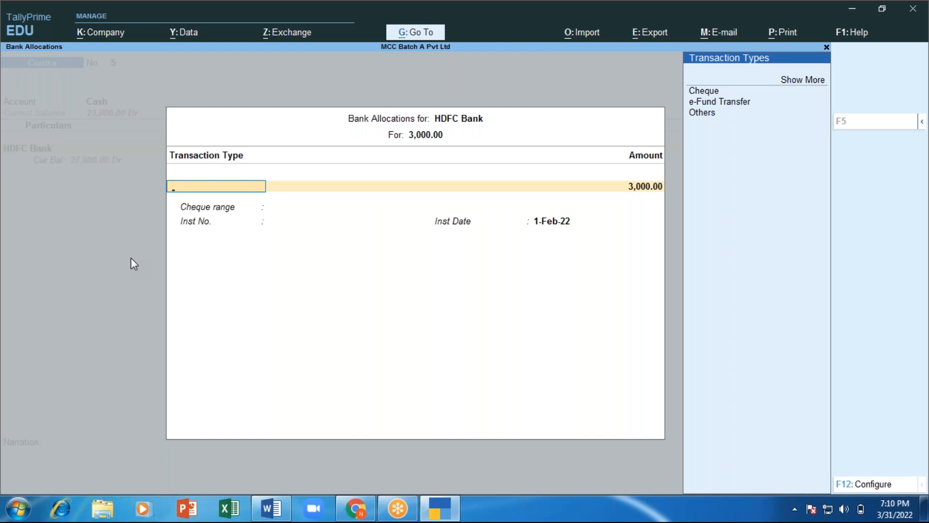
key(Up)
key(Up)
key(Up)
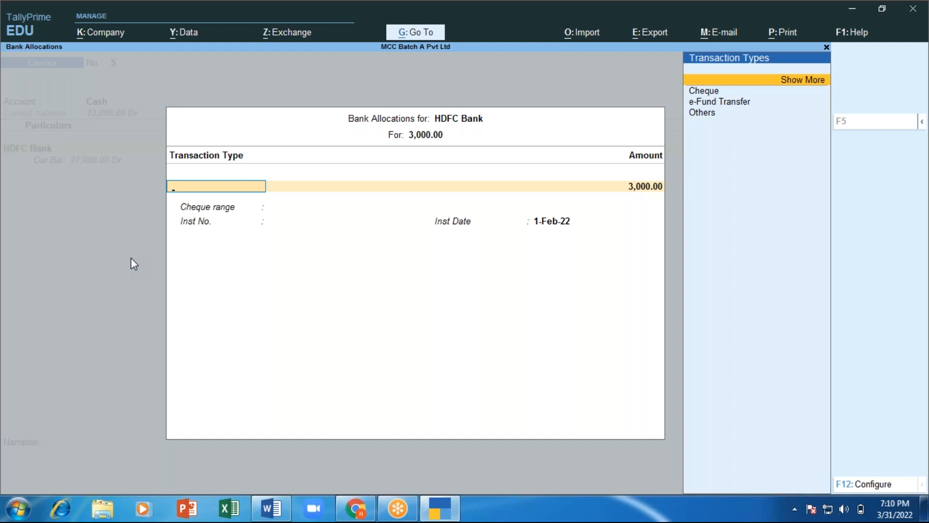
key(Return)
key(Down)
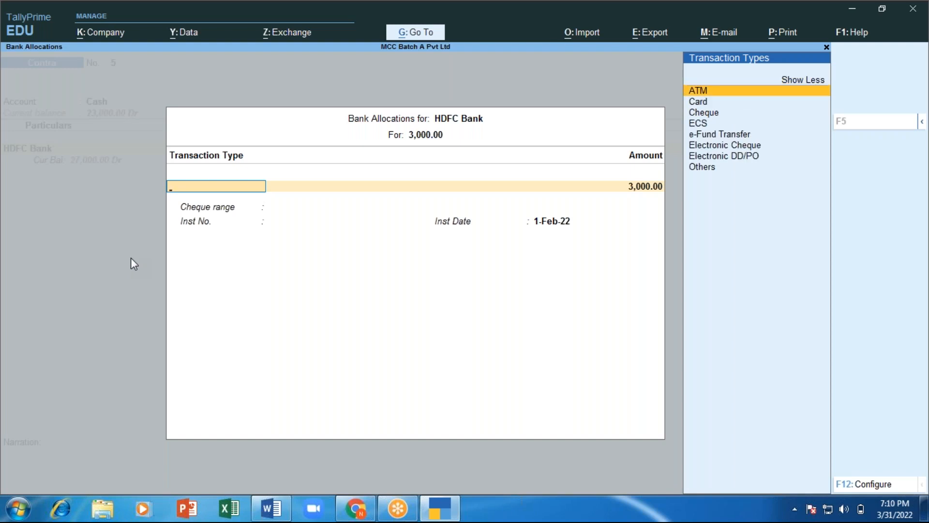
key(Return)
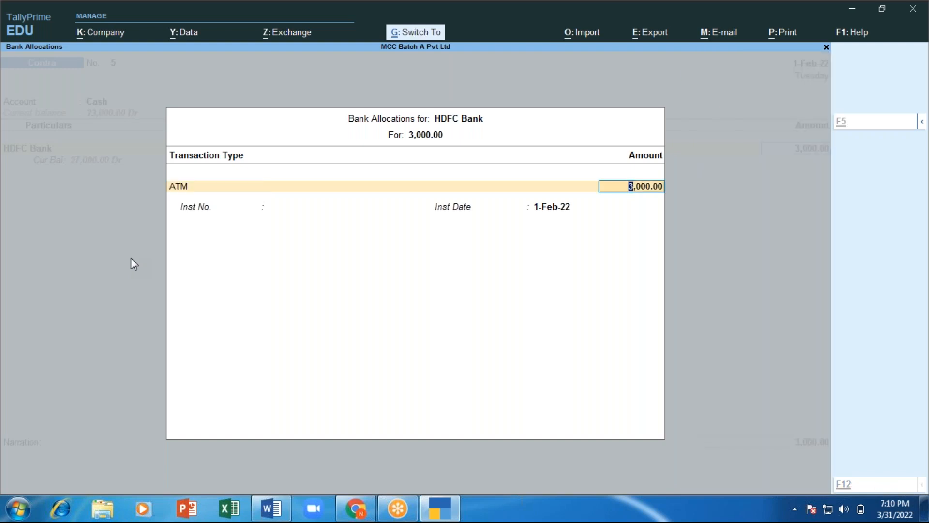
key(ctrl+a)
key(BackSpace)
key(BackSpace)
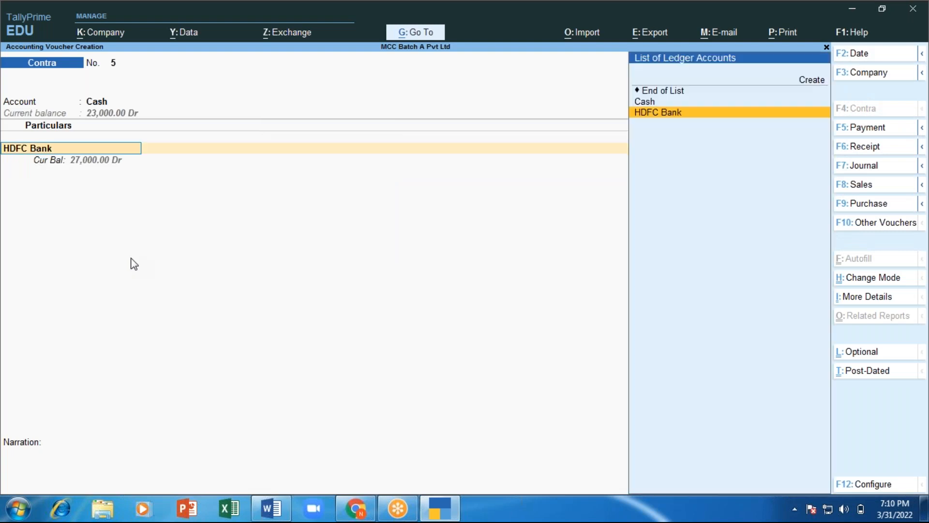
key(BackSpace)
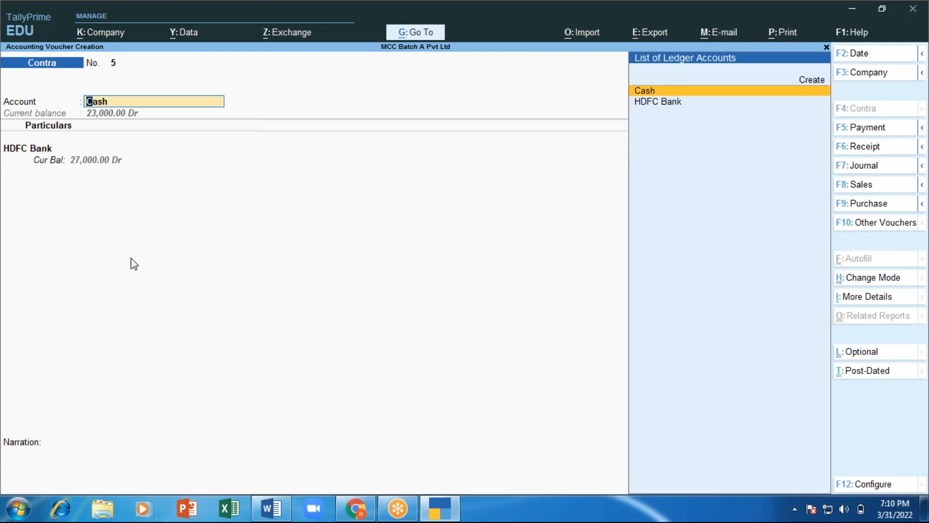
key(Return)
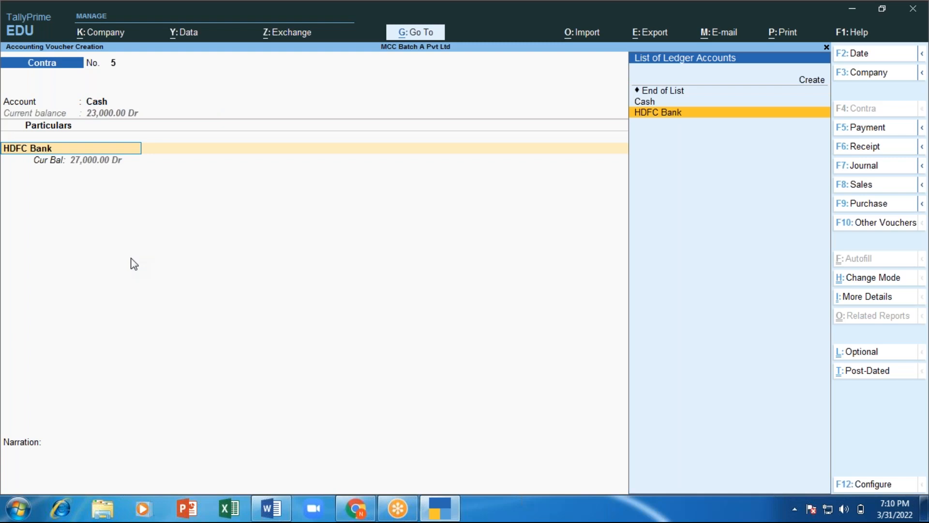
key(Return)
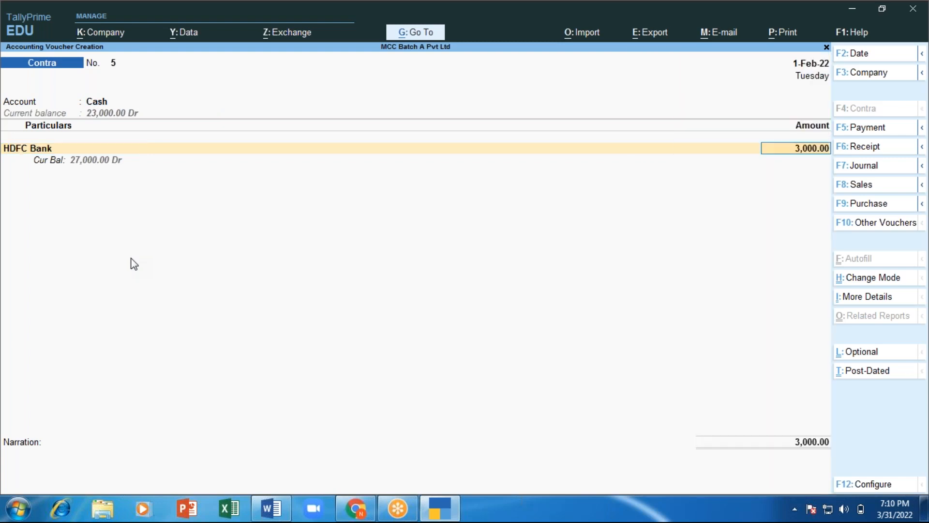
key(Return)
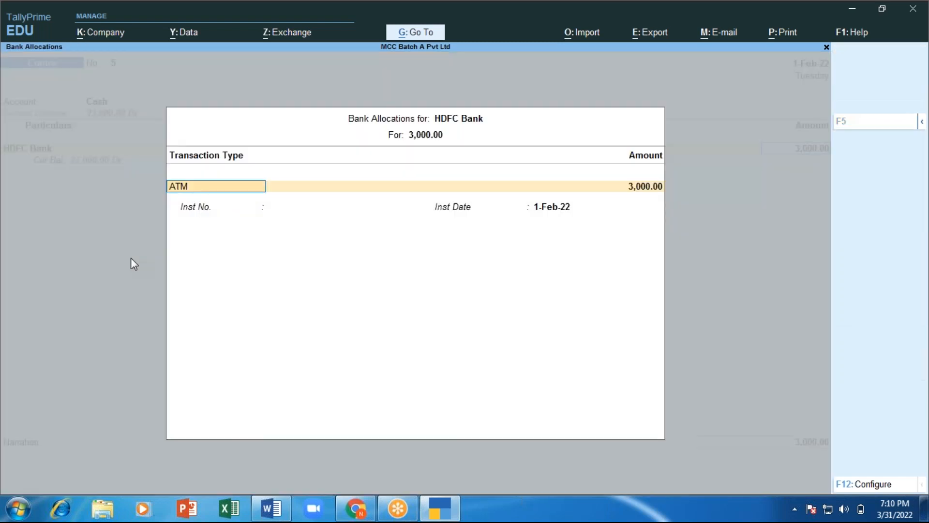
Step: Reselect ATM with the 3,000.00 amount and close the Bank Allocations
key(BackSpace)
key(Up)
key(Up)
key(Up)
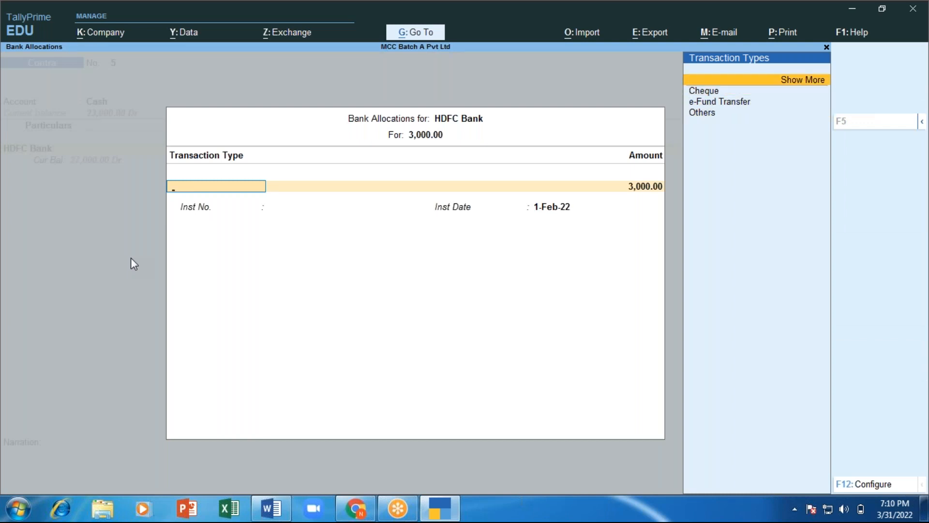
key(Return)
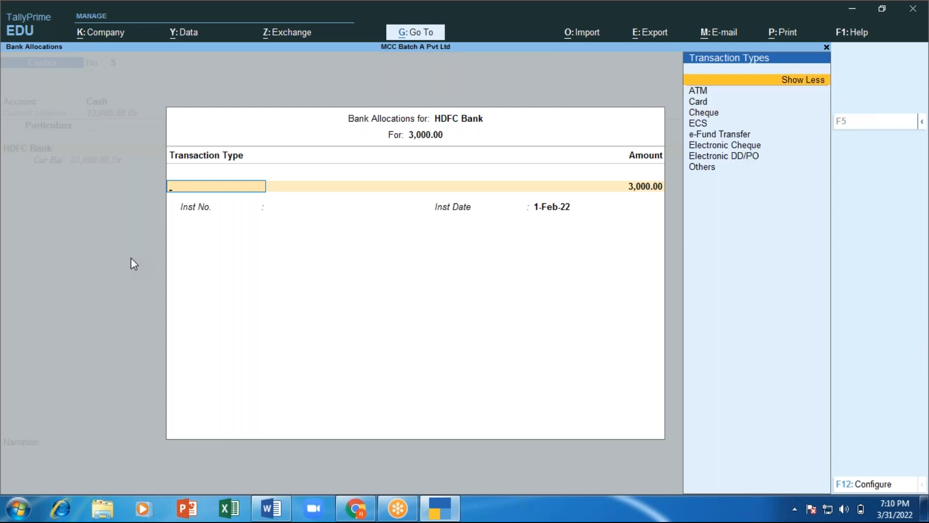
key(Down)
key(Down)
key(Up)
key(Return)
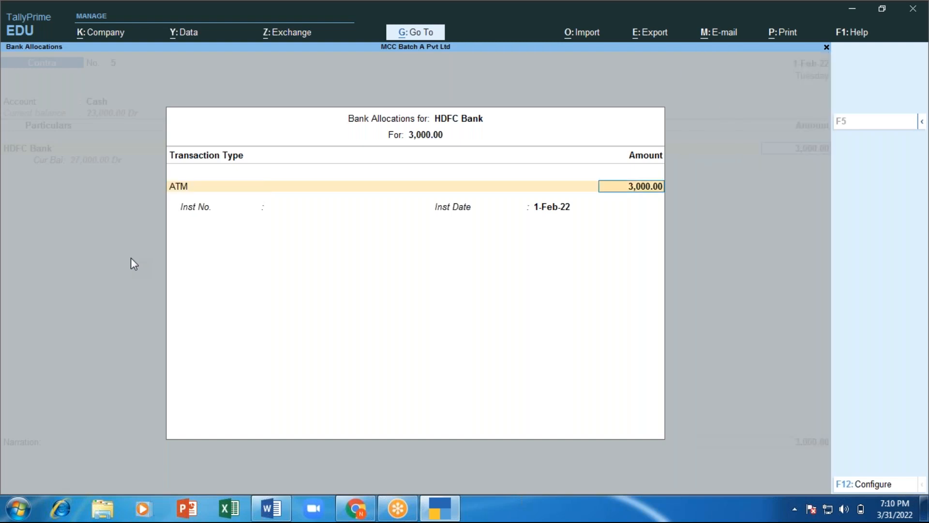
key(Return)
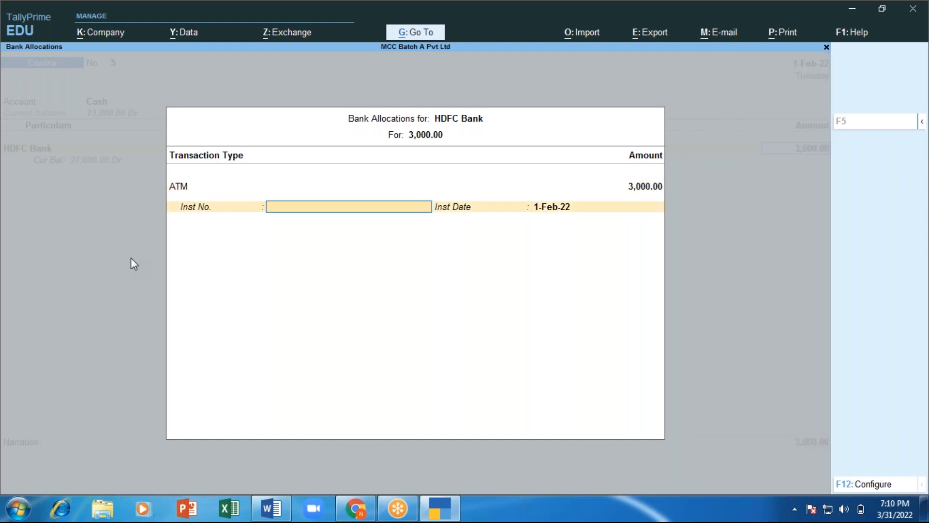
key(ctrl+a)
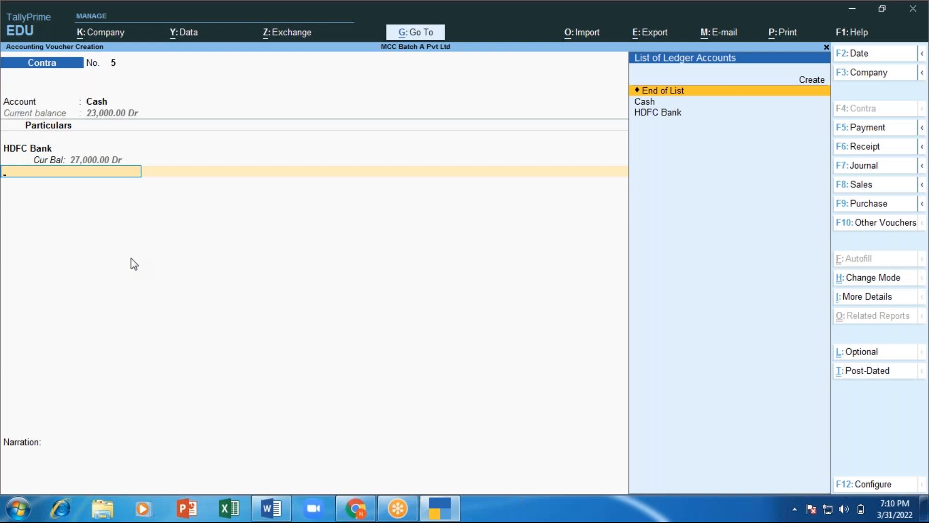
Step: Enter the narration 'cash withdrawn' and save Contra voucher 5
key(Return)
text(c)
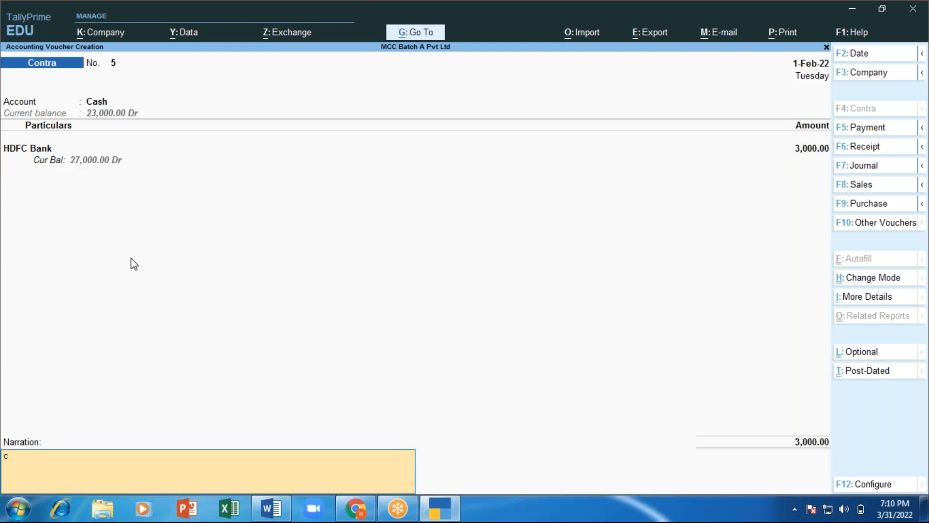
text(ash withdrawn)
key(Return)
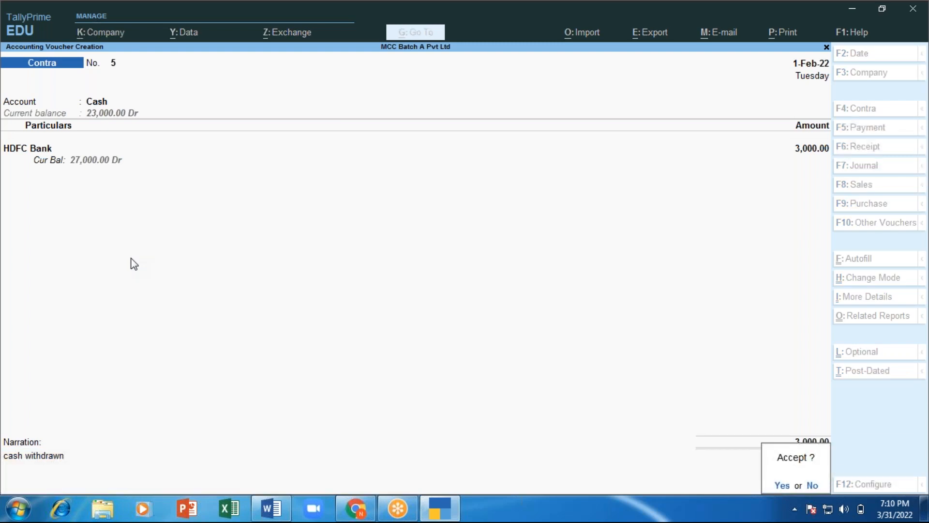
key(Return)
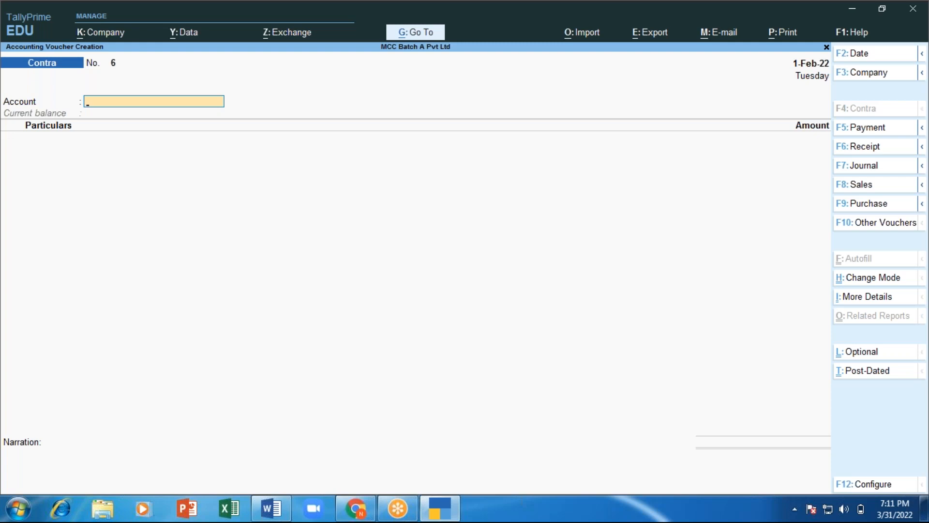
Step: Browse the ledger list in Contra No. 6's Account field, then start a new ledger with Alt+C
text(C)
key(BackSpace)
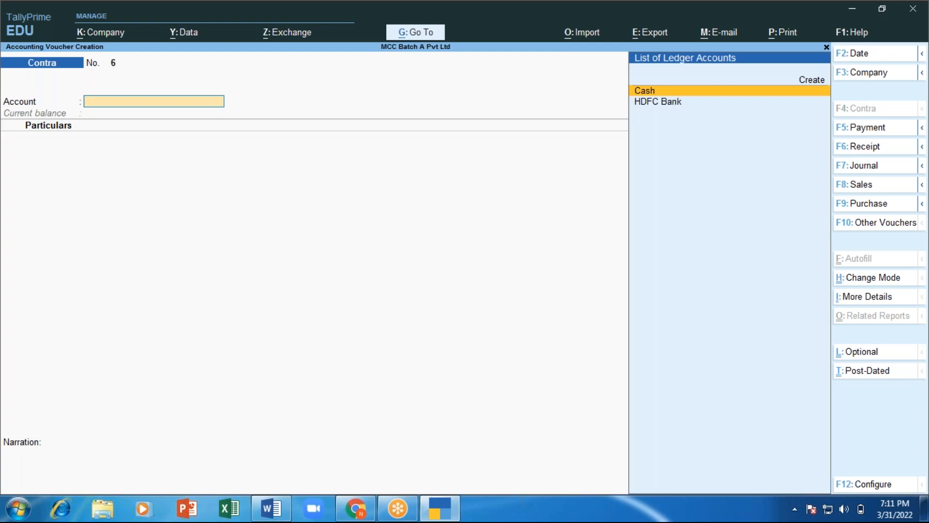
key(Down)
key(Up)
key(Up)
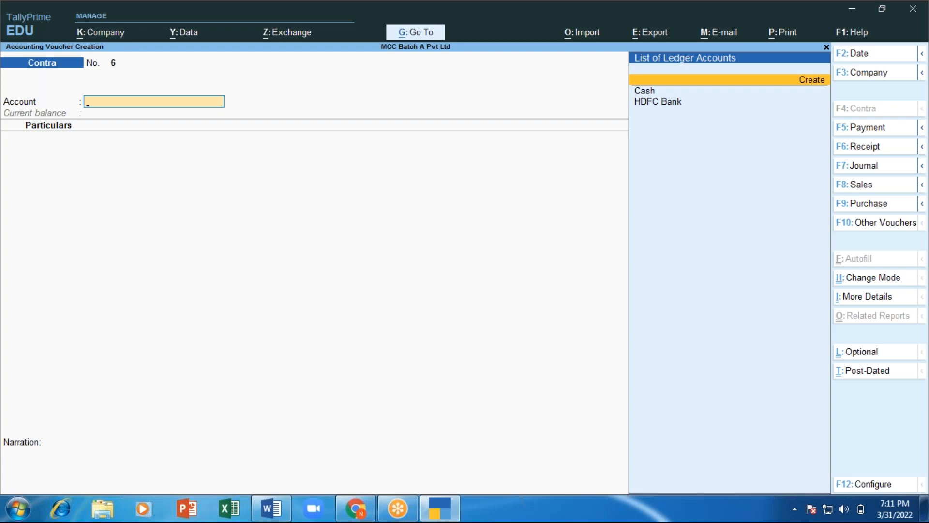
key(Down)
key(Down)
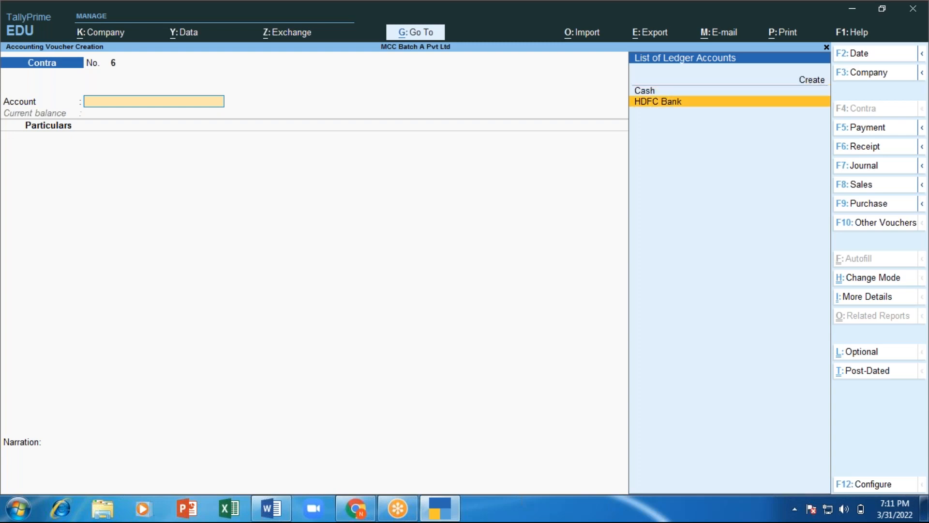
key(Up)
key(Up)
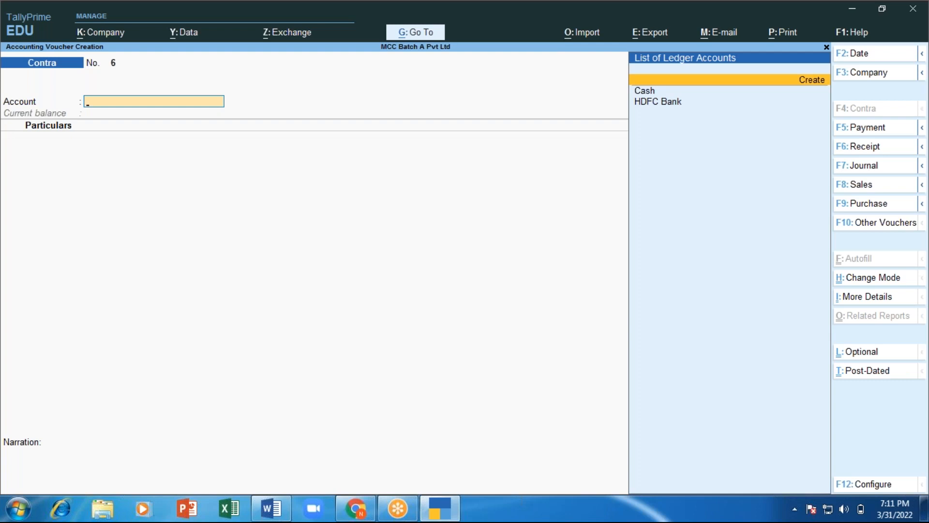
key(Down)
key(Down)
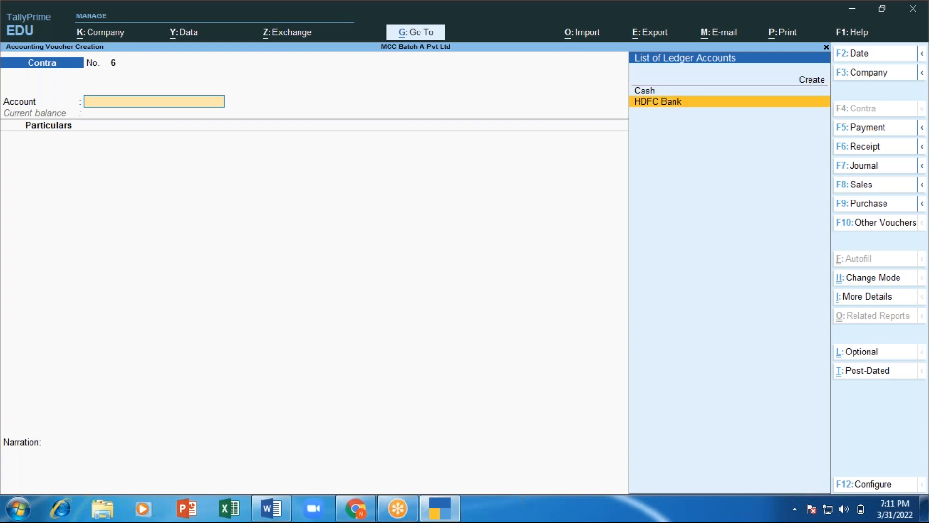
key(Up)
key(Up)
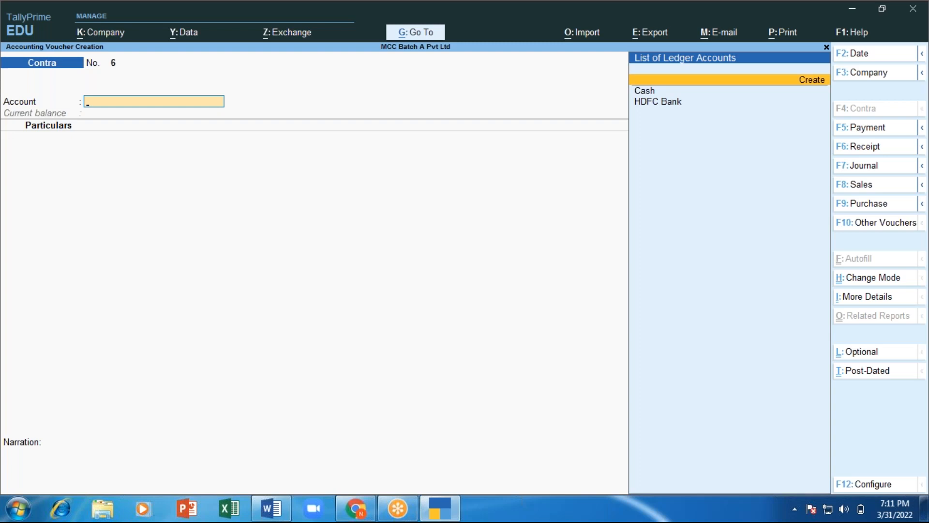
key(Down)
key(Down)
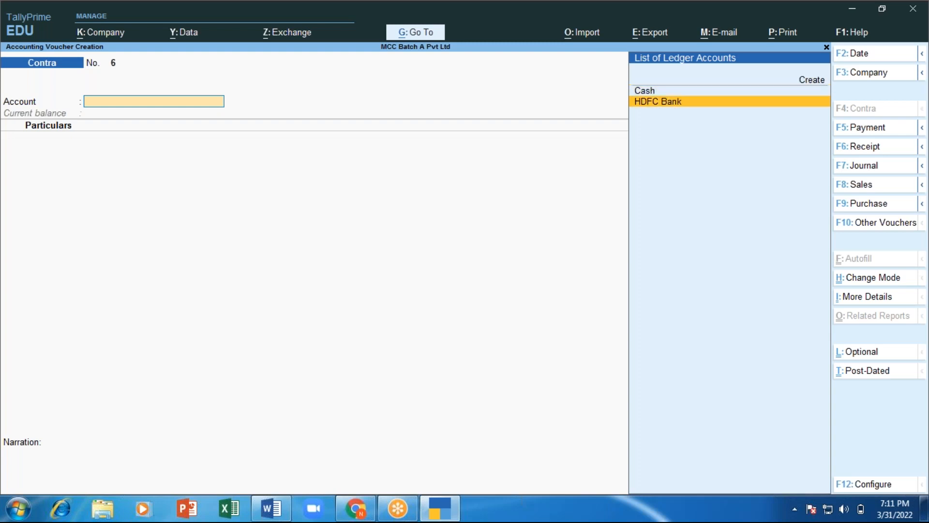
key(alt+c)
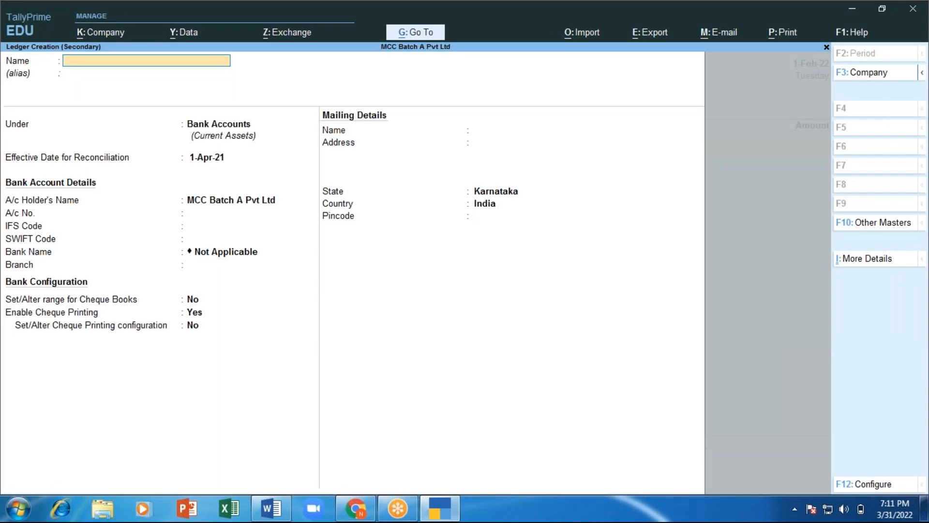
Step: Add the line 'Create - Alt + C' to the Word notes and highlight it yellow
key(alt+Tab)
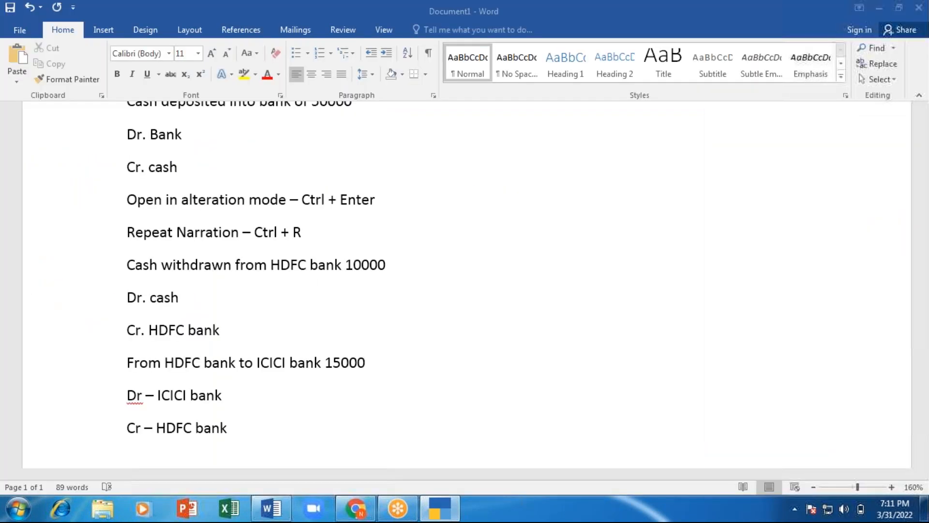
text(C)
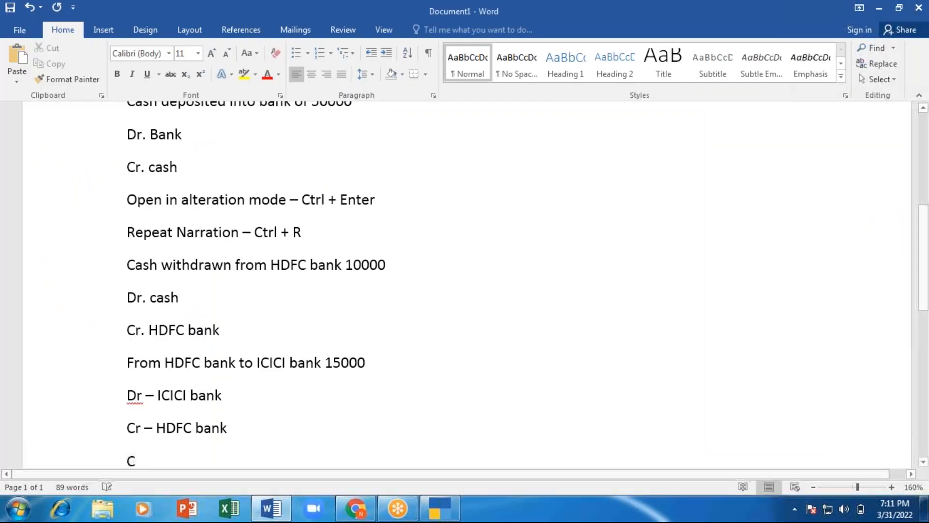
text(reate - )
text(Alt + )
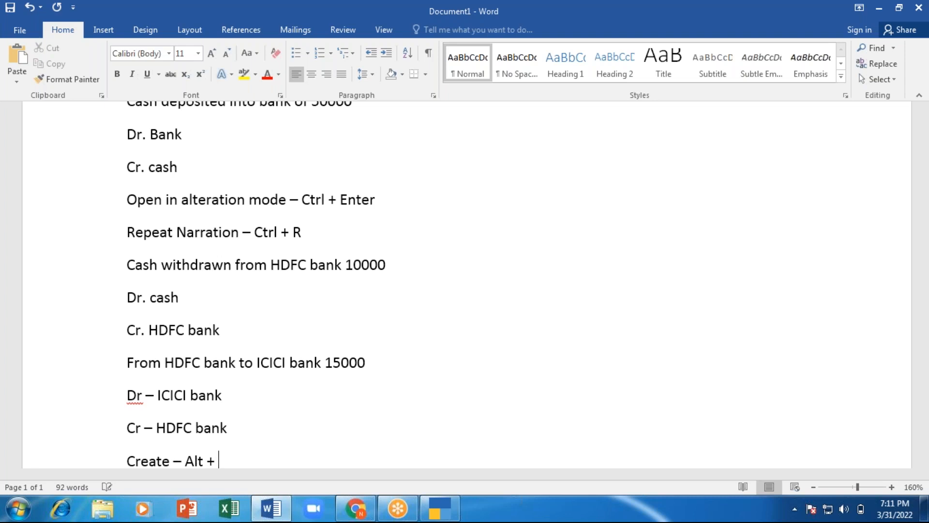
text(C)
scroll(130, 261, down, 1)
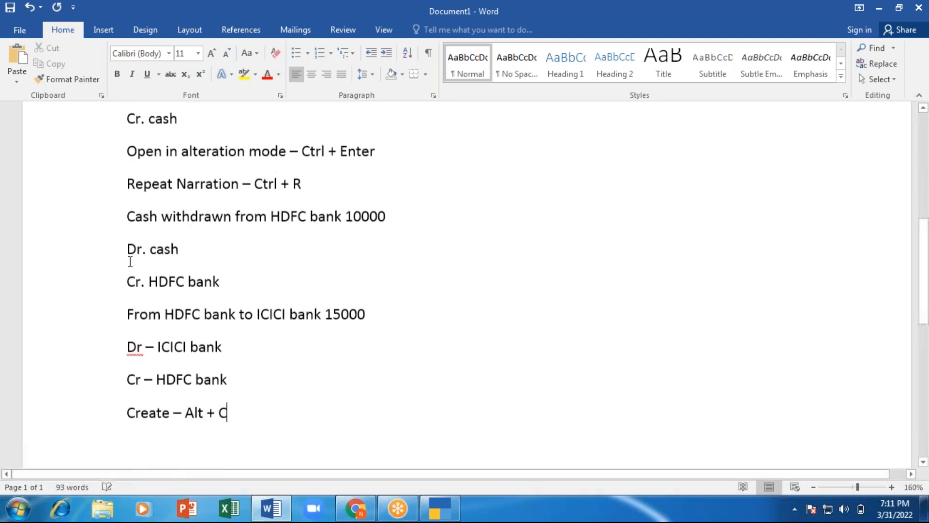
triple_click(130, 408)
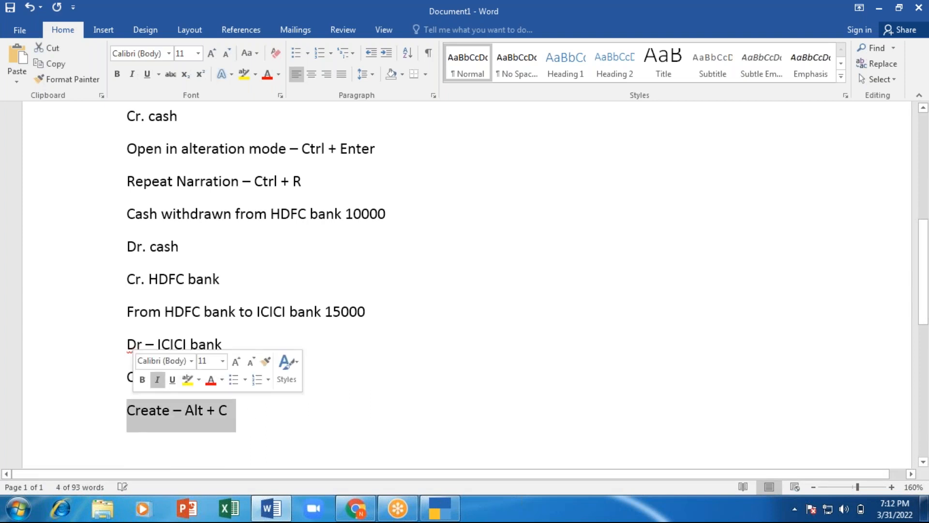
click(187, 379)
key(Left)
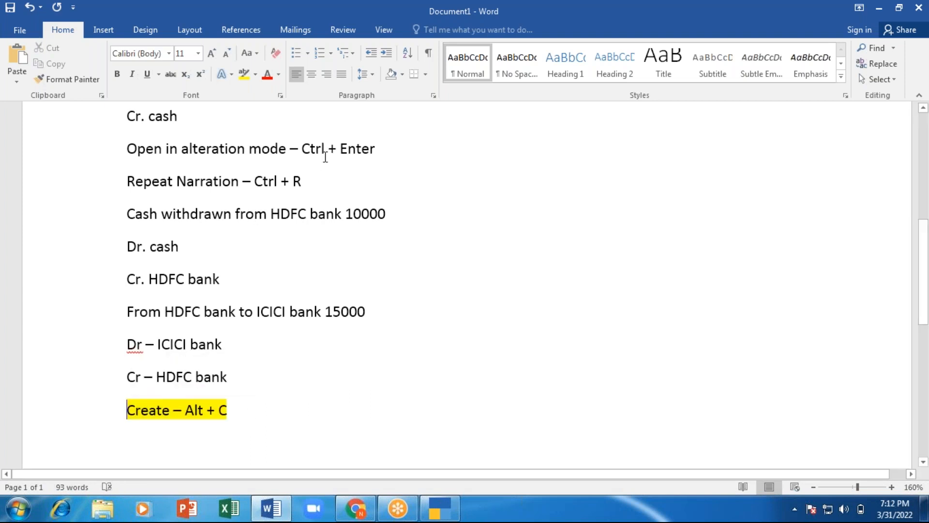
Step: Highlight the alteration-mode and Repeat Narration lines yellow and add an empty line at the end
drag(300, 185, 132, 148)
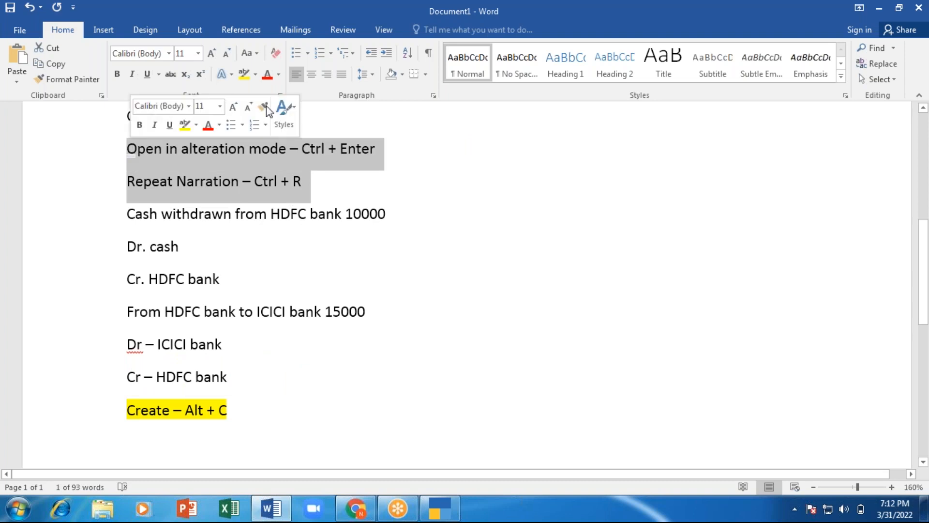
click(188, 123)
key(Left)
click(297, 401)
key(Return)
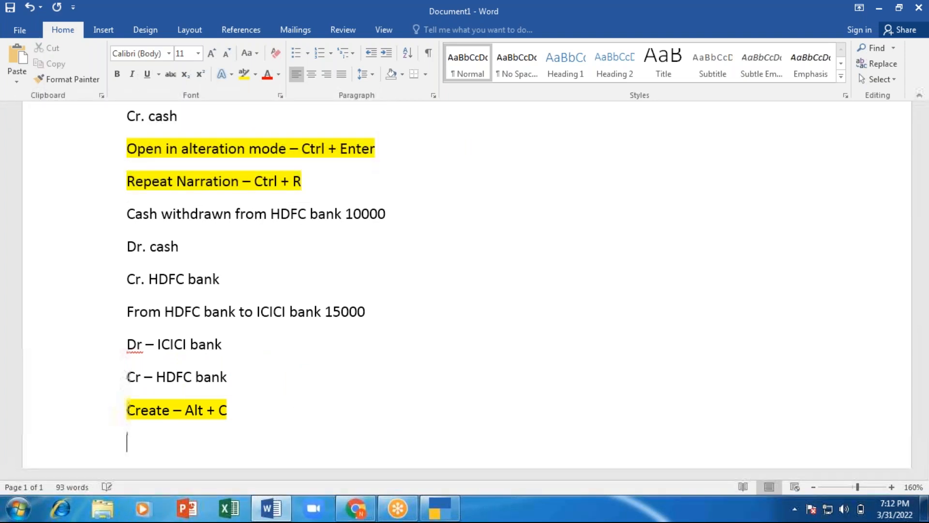
key(alt+Tab)
Step: Discard the unfinished form and open a new bank ledger from a fresh Contra voucher
key(Escape)
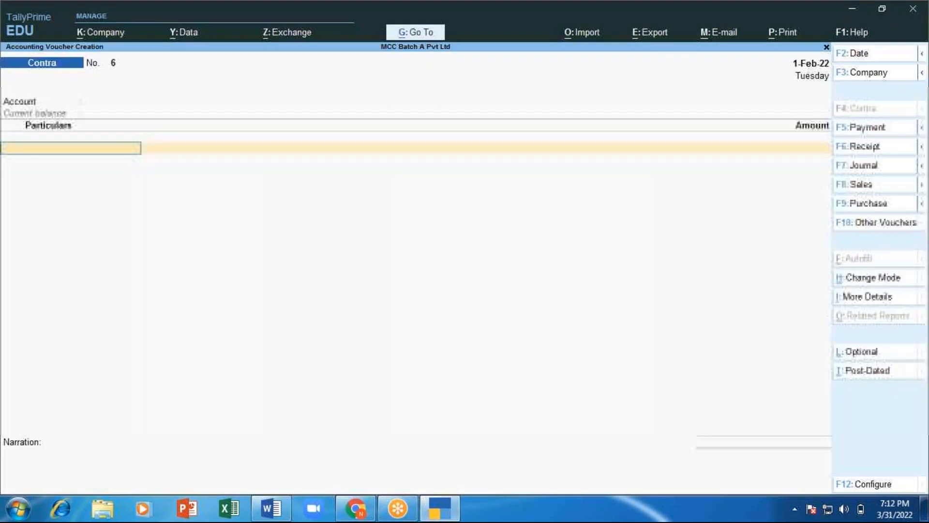
key(Escape)
key(Return)
key(Return)
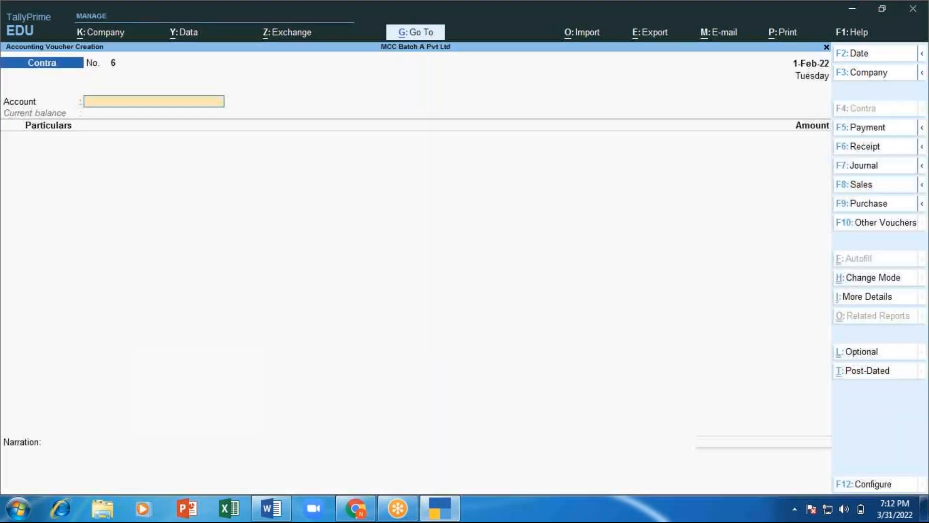
key(alt)
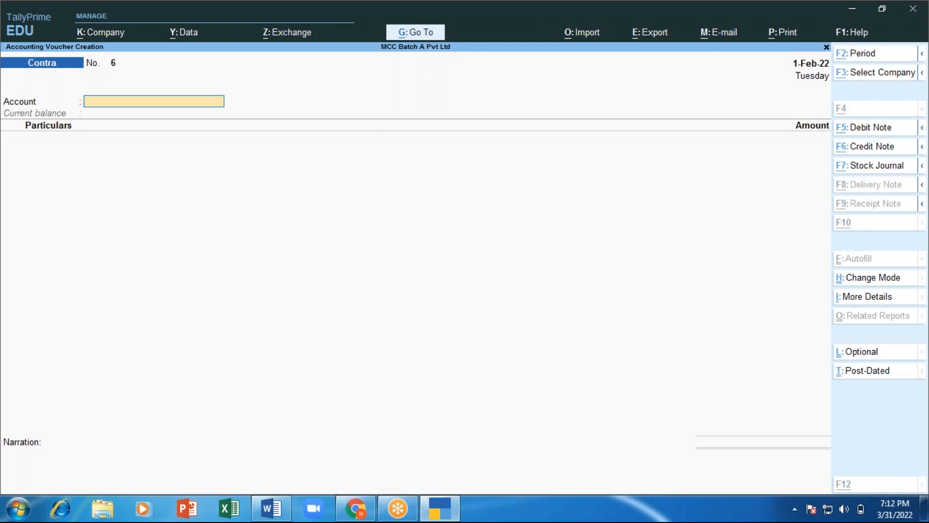
key(alt+c)
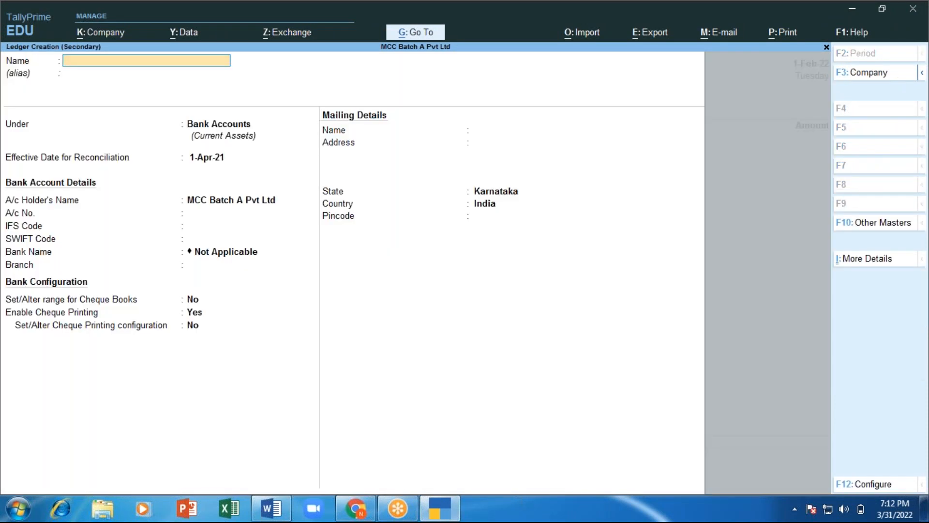
Step: Create the ICICI Bank ledger with its account number, IFS Code ICIC0789456 and cheque printing off
text(ICICI Bank)
key(Return)
key(Return)
key(Return)
key(Return)
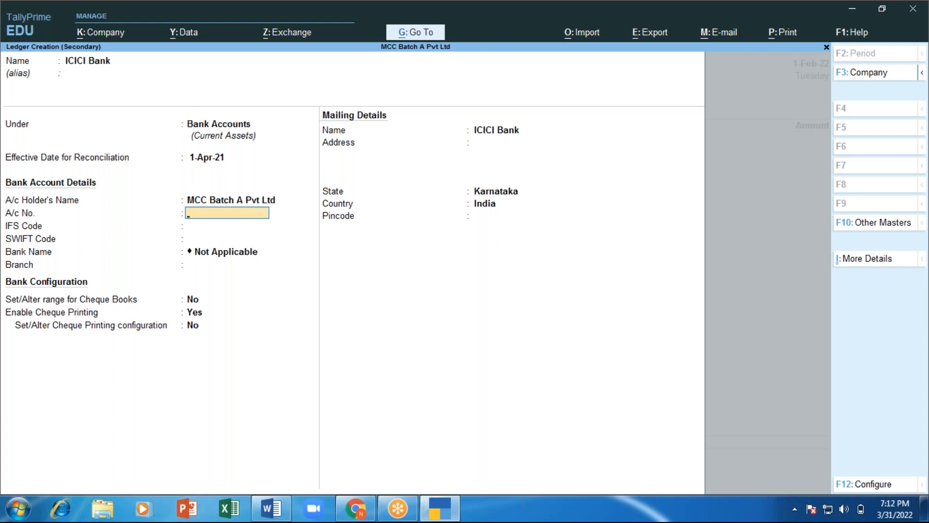
text(9876543210)
key(Return)
text(ICIC)
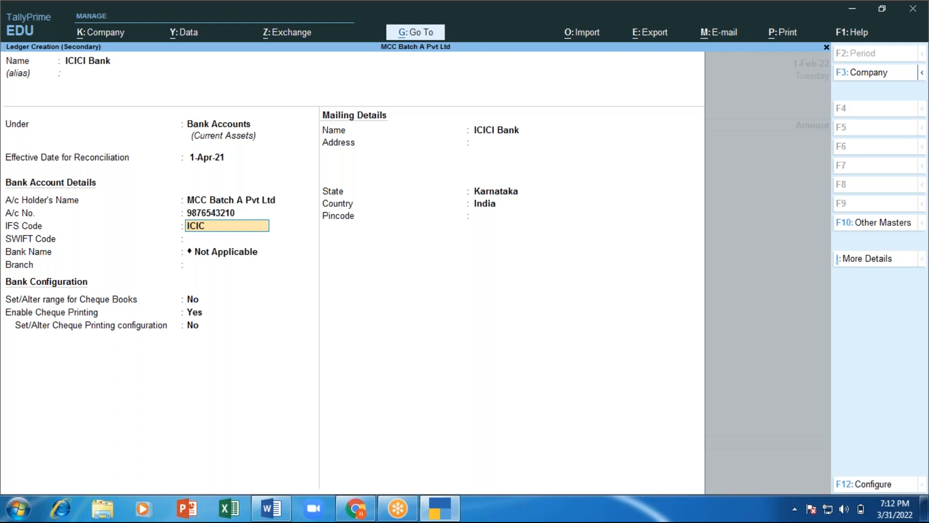
text(0789456)
key(Return)
key(Return)
key(Return)
key(Return)
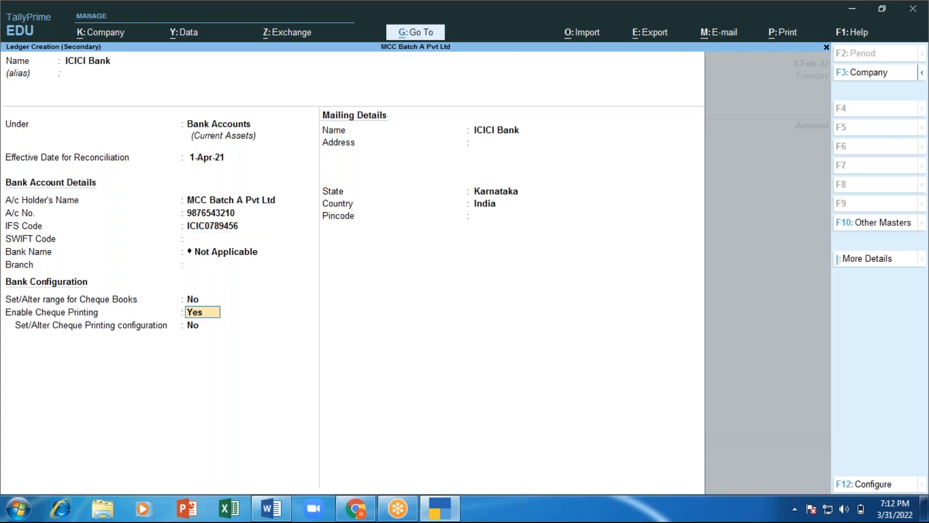
text(n)
key(Return)
key(Return)
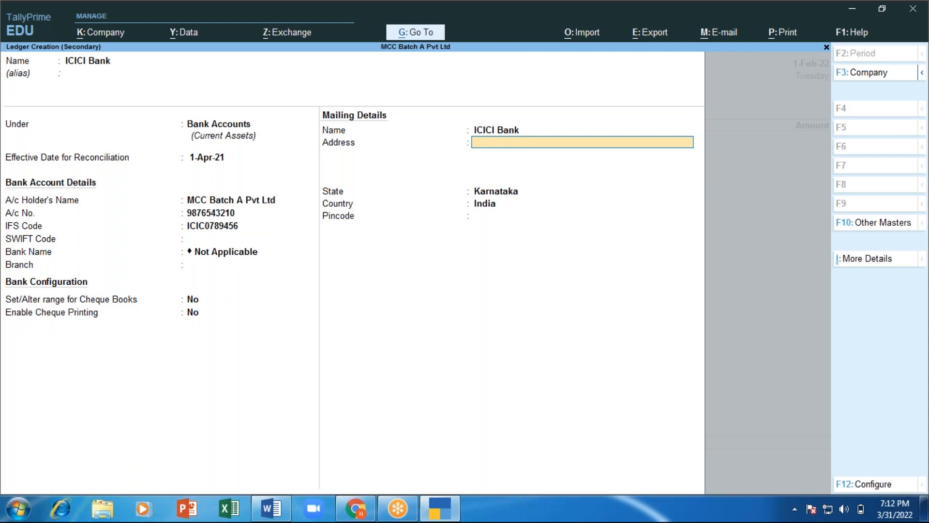
key(Return)
key(Return)
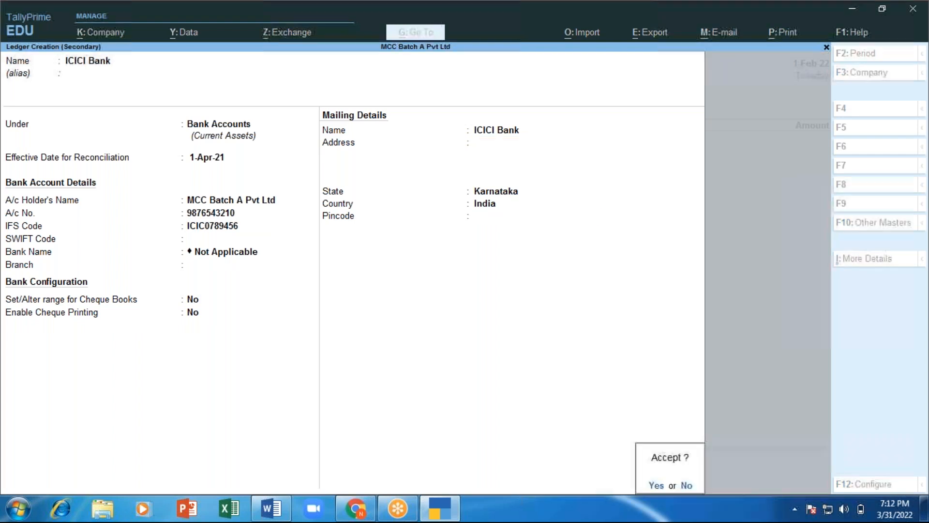
key(Return)
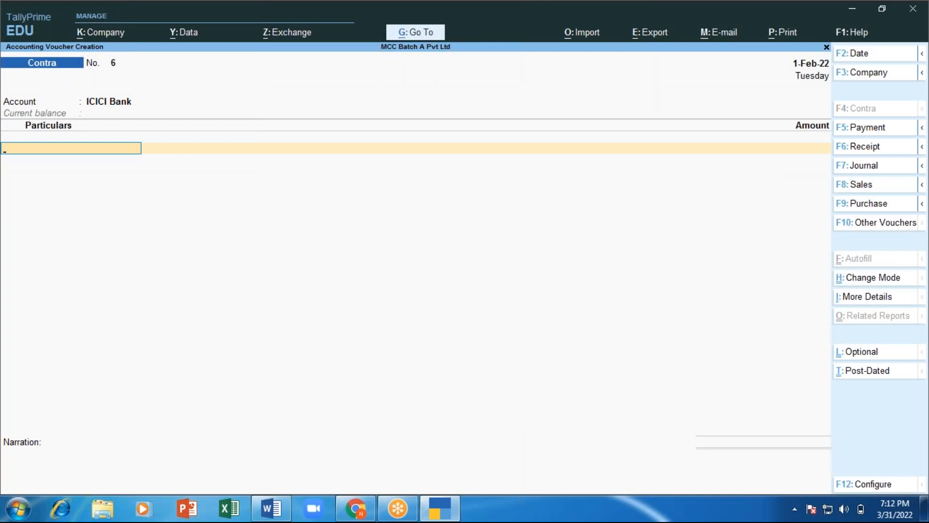
Step: Enter Cash for 3,000 with denominations of one 2000 note and two 500 notes
text(Ca)
key(Return)
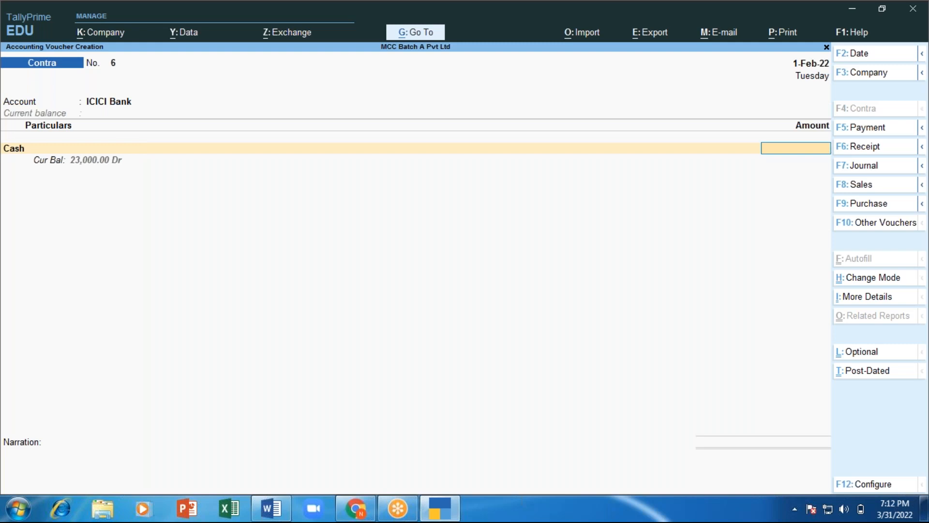
text(3,000)
key(Return)
key(Return)
key(Return)
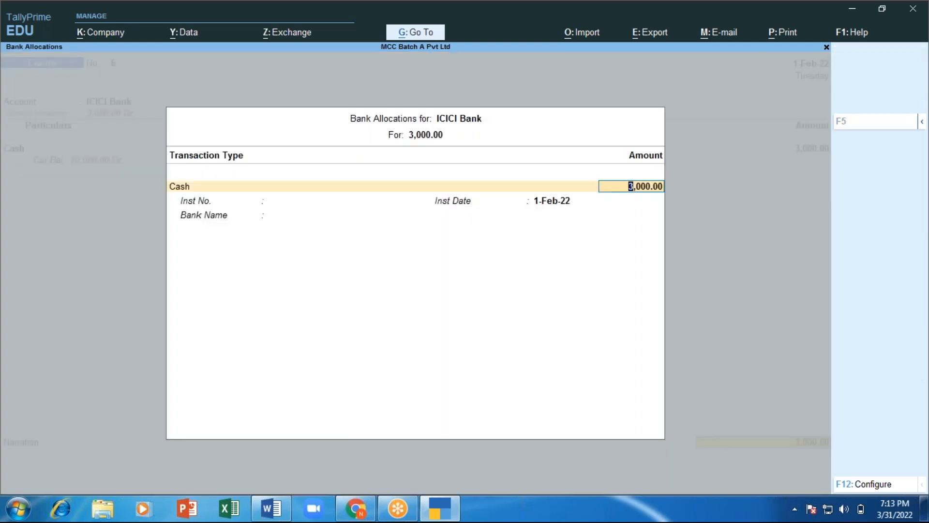
key(Return)
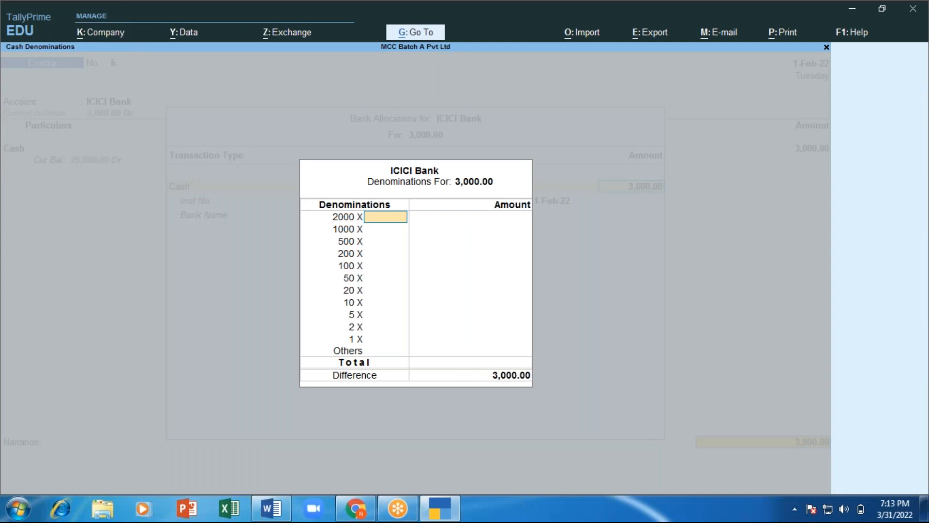
key(Return)
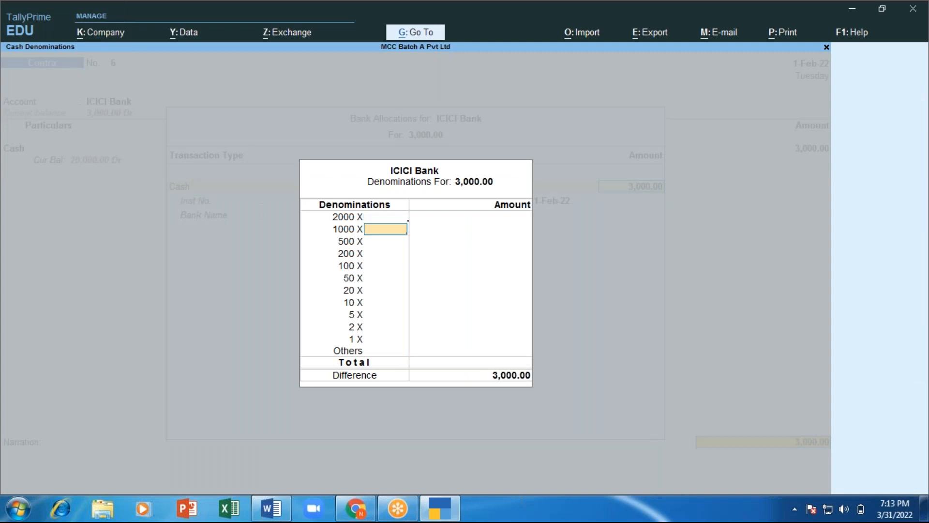
key(Up)
text(1)
key(Return)
key(Return)
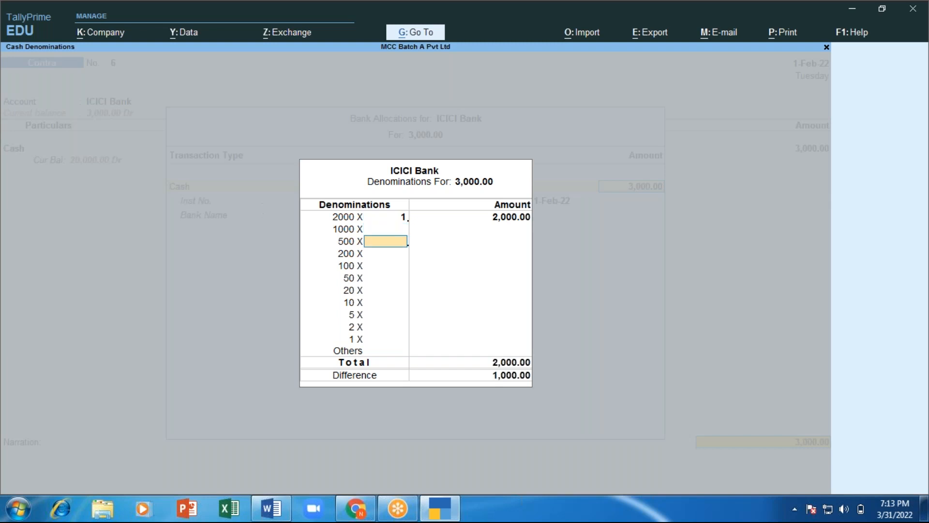
text(2)
key(Return)
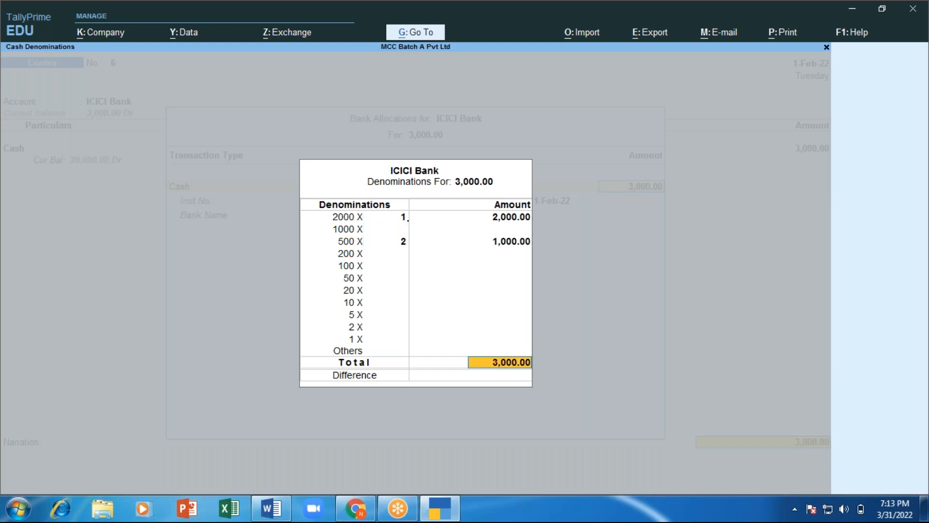
key(ctrl+a)
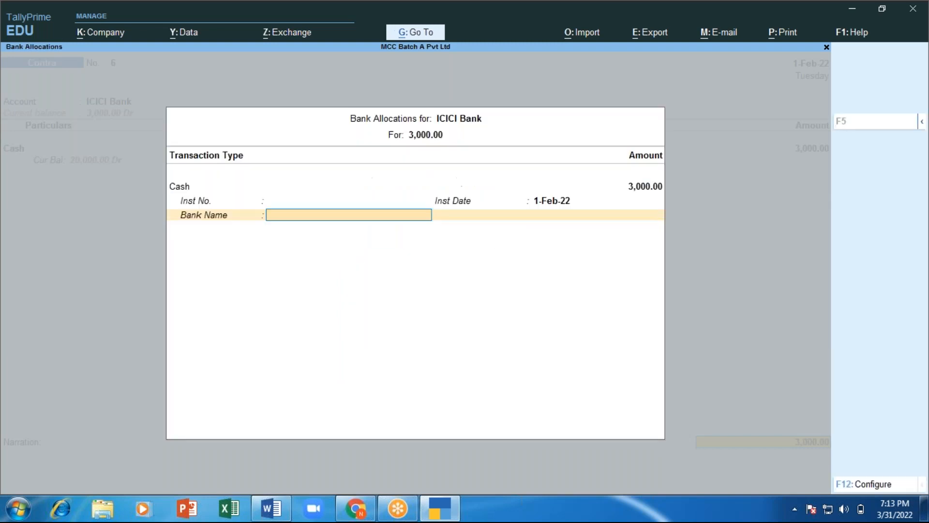
key(ctrl+a)
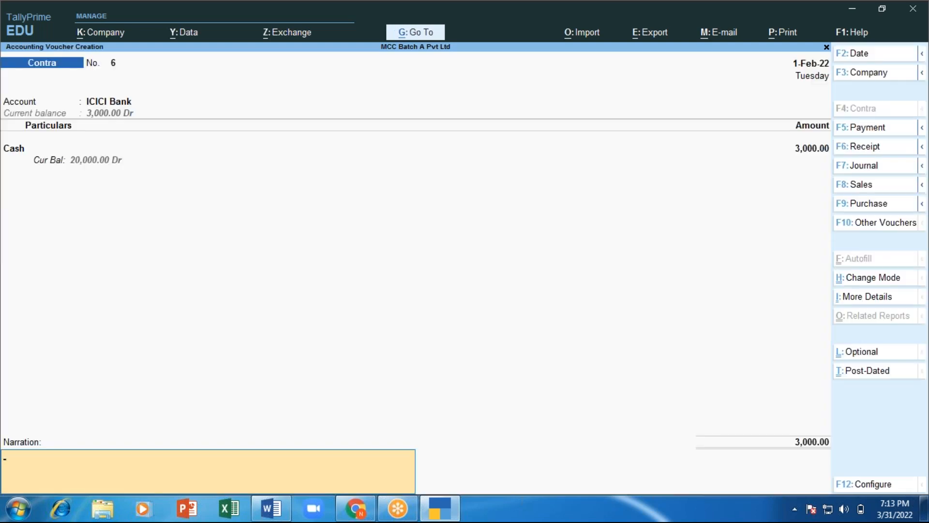
Step: Narrate the cash deposit into bank and save Contra voucher 6
text(cash dep)
key(BackSpace)
text(eposed n)
key(BackSpace)
text(into bank)
key(Return)
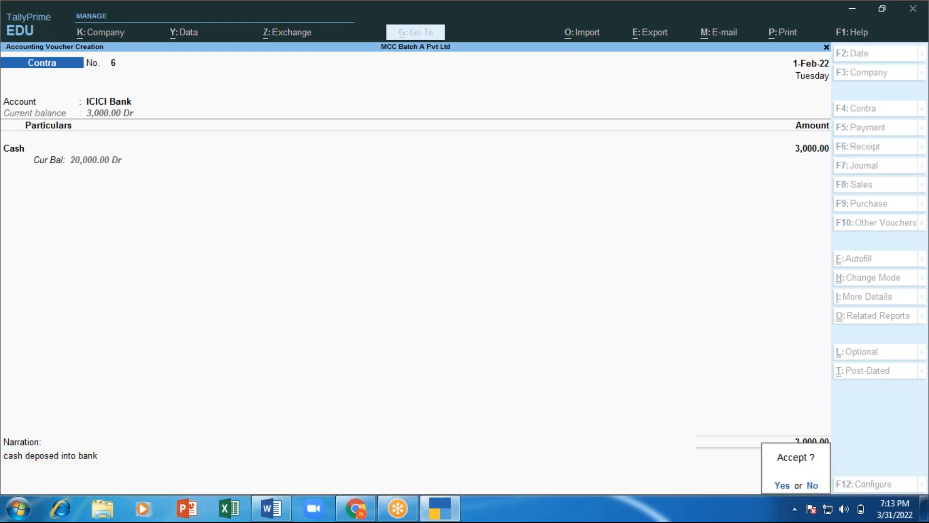
key(Return)
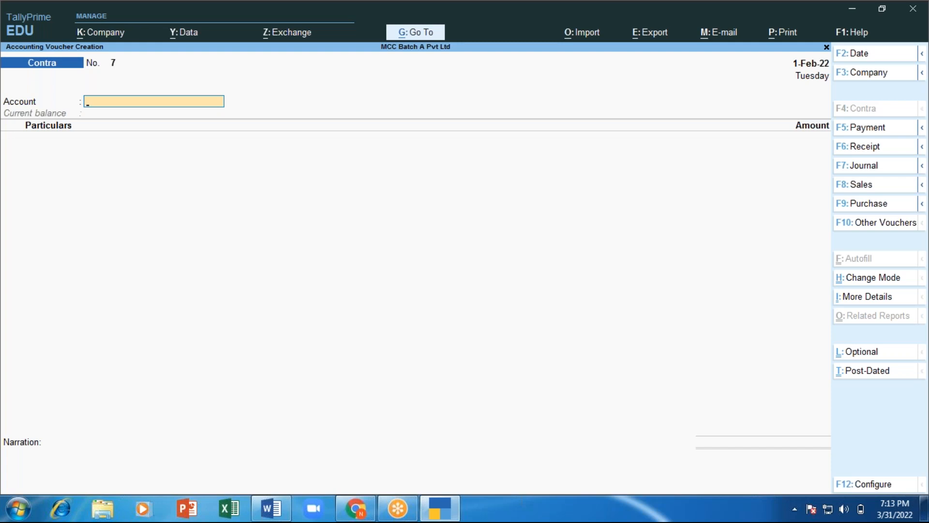
Step: Set ICICI Bank as the account and HDFC Bank for 15,000 in Particulars
text(ICI)
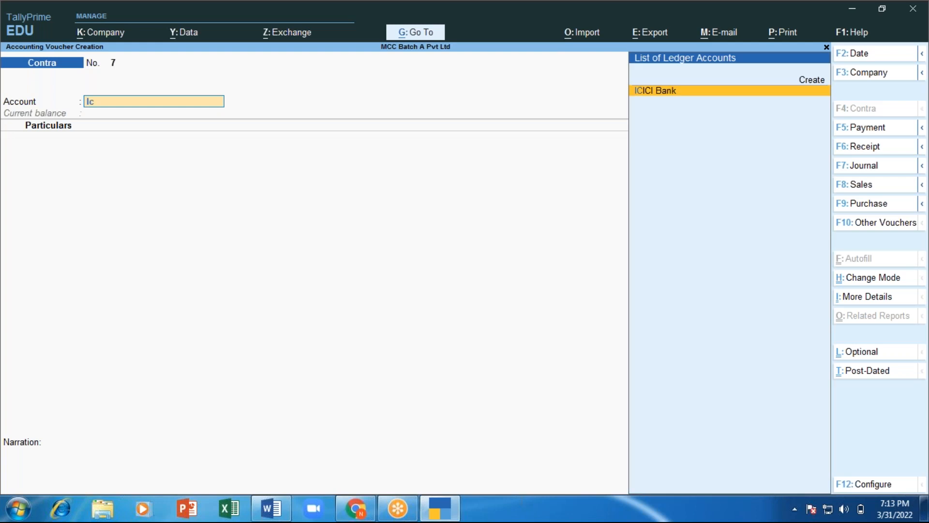
key(Return)
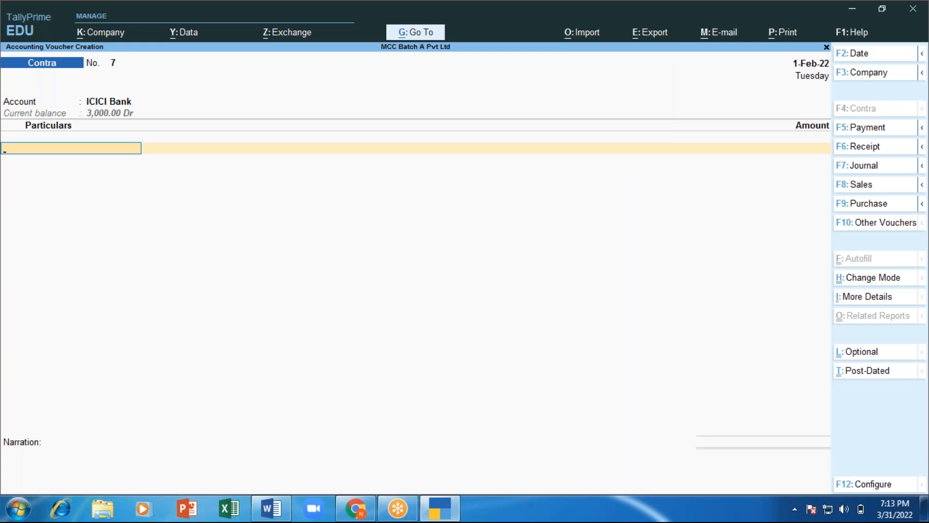
text(Hdfc)
key(Return)
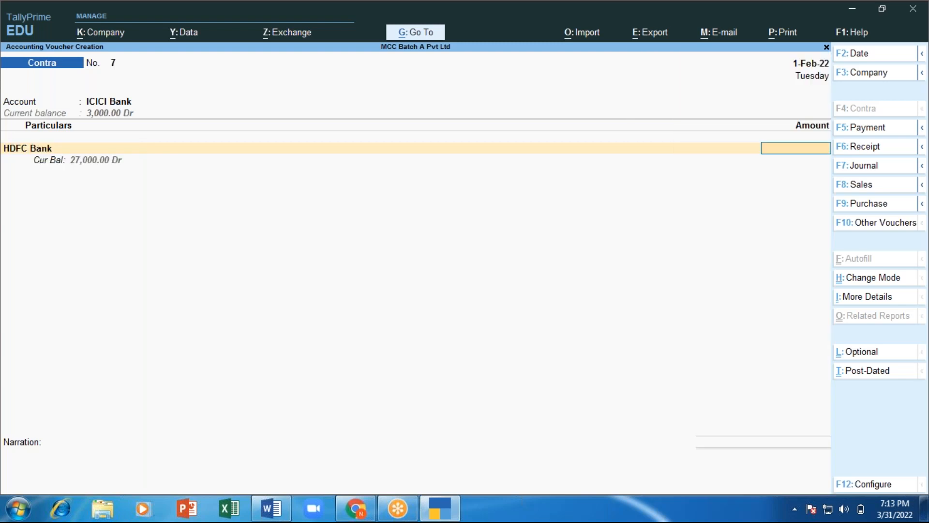
text(15000)
key(Return)
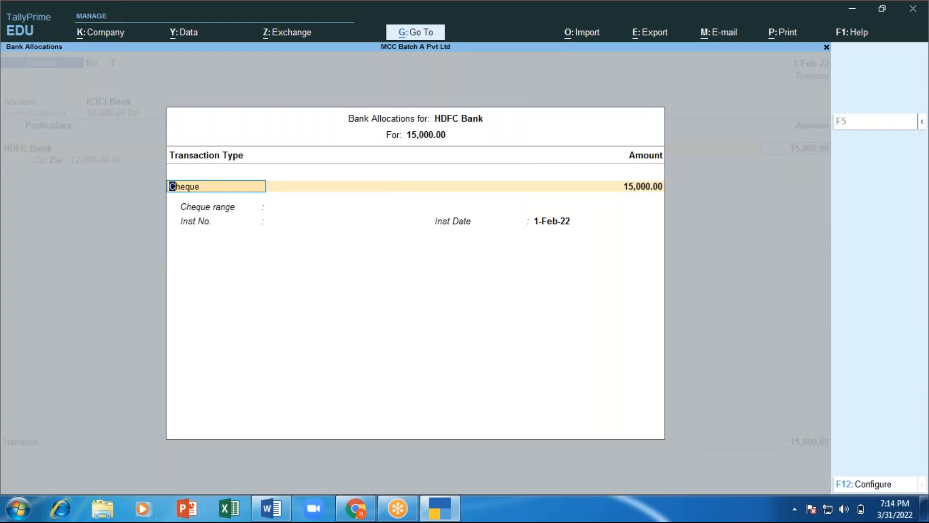
Step: Choose e-Fund Transfer in the bank allocation, dismissing the connection error
key(BackSpace)
key(Down)
key(Down)
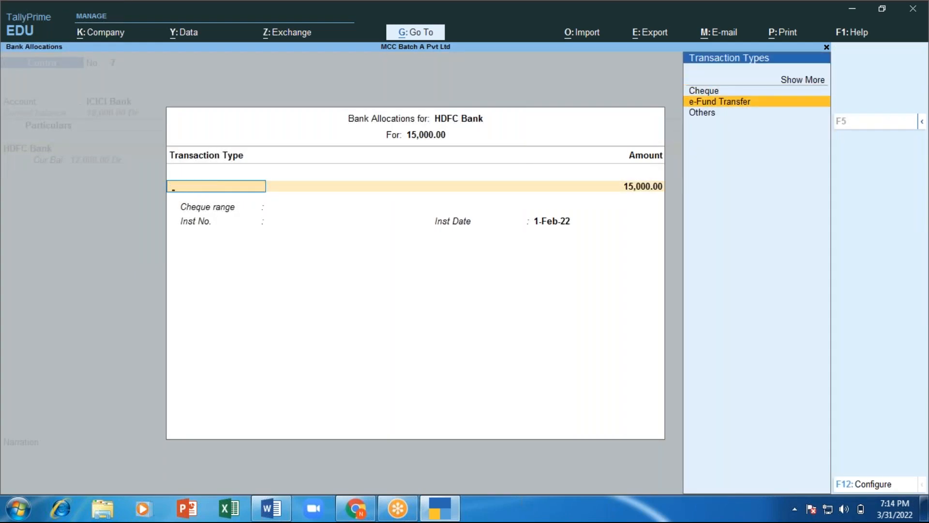
key(Return)
key(Return)
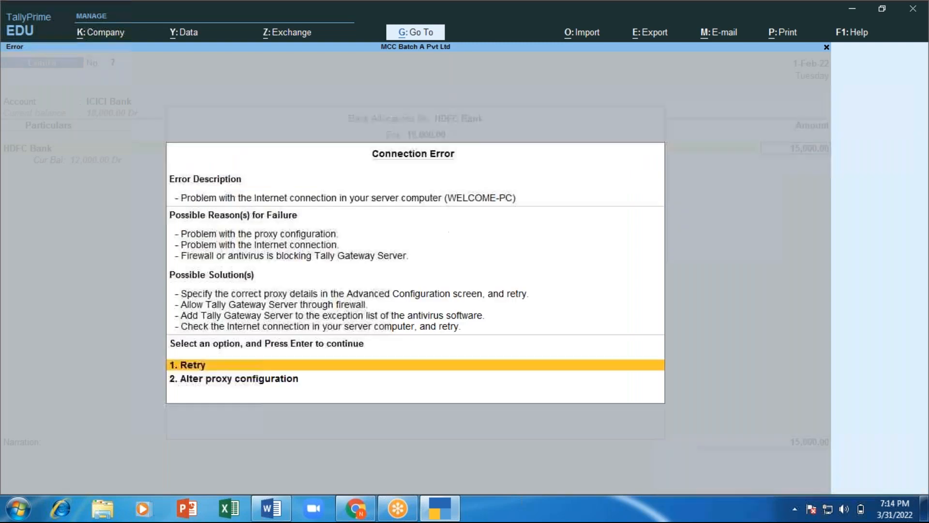
key(Escape)
key(Return)
key(Return)
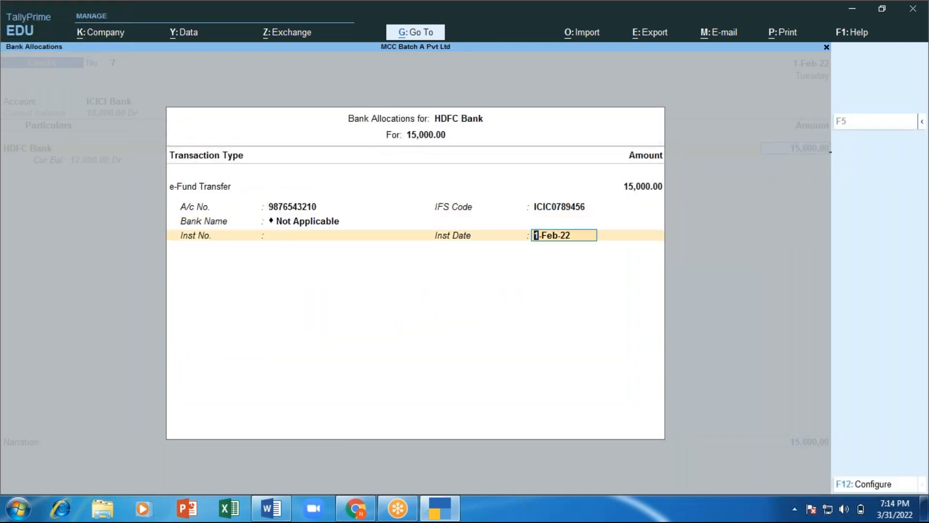
key(Return)
key(Return)
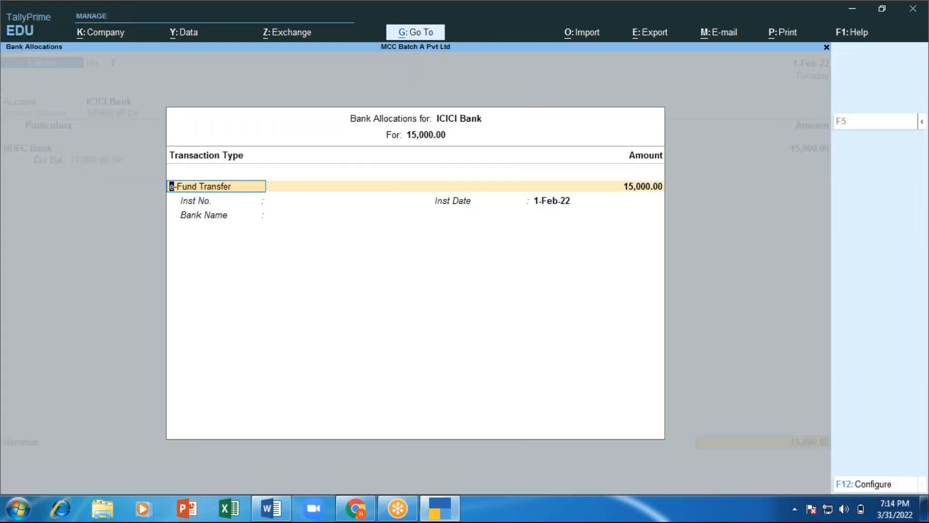
key(Return)
key(Return)
key(Return)
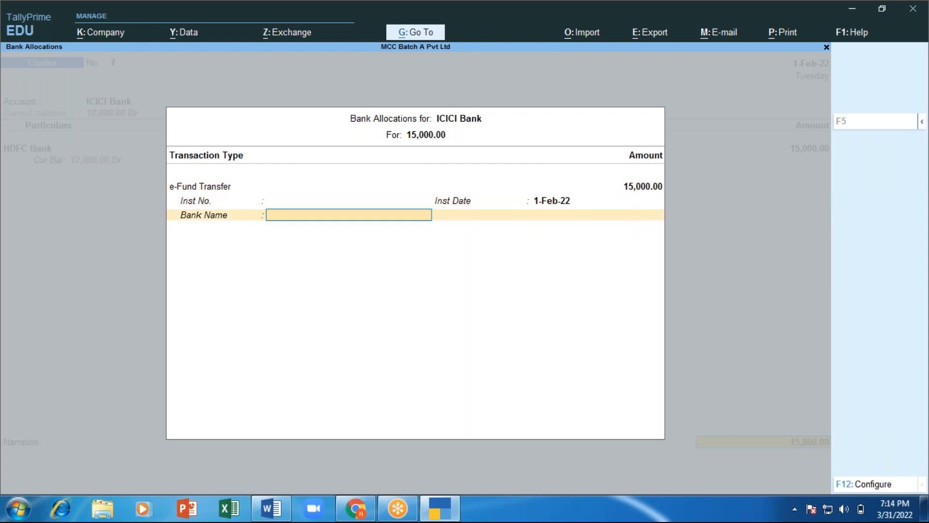
key(Return)
Step: Recheck the HDFC Bank allocation, then narrate 'Fund trasfered.' and save voucher 7
text(ca)
key(BackSpace)
key(BackSpace)
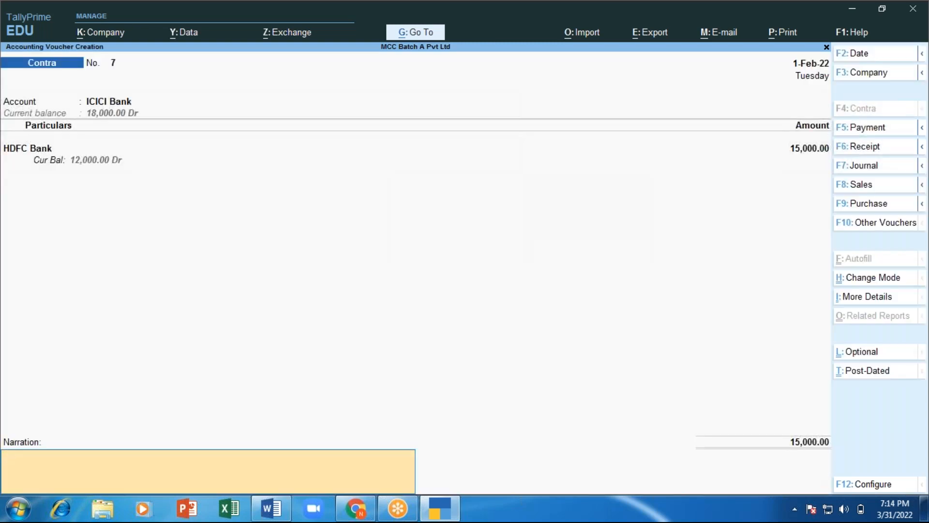
key(BackSpace)
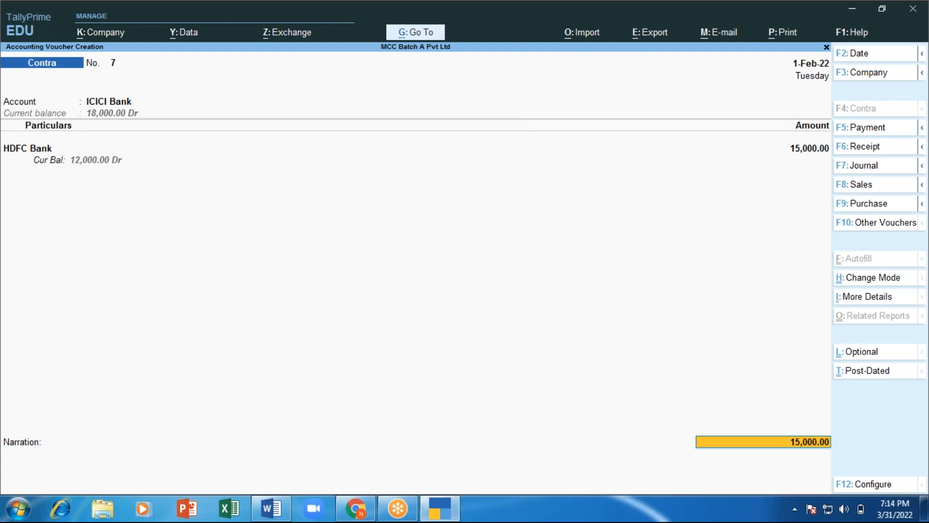
key(BackSpace)
key(Return)
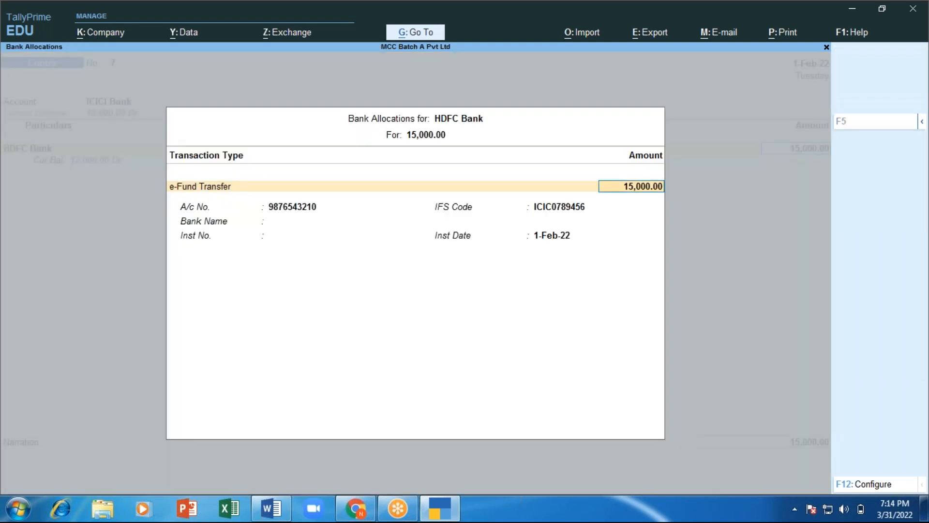
key(Return)
key(Return)
key(Return)
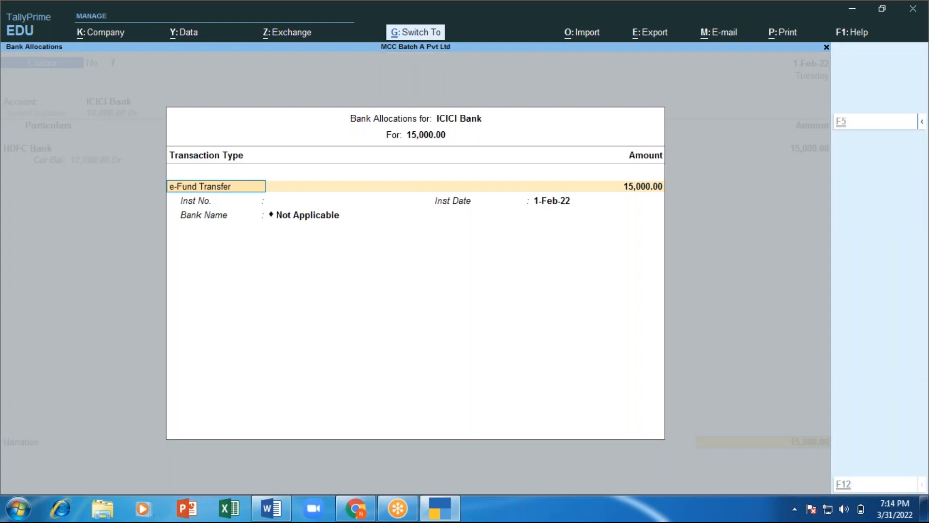
key(Return)
text(Fu)
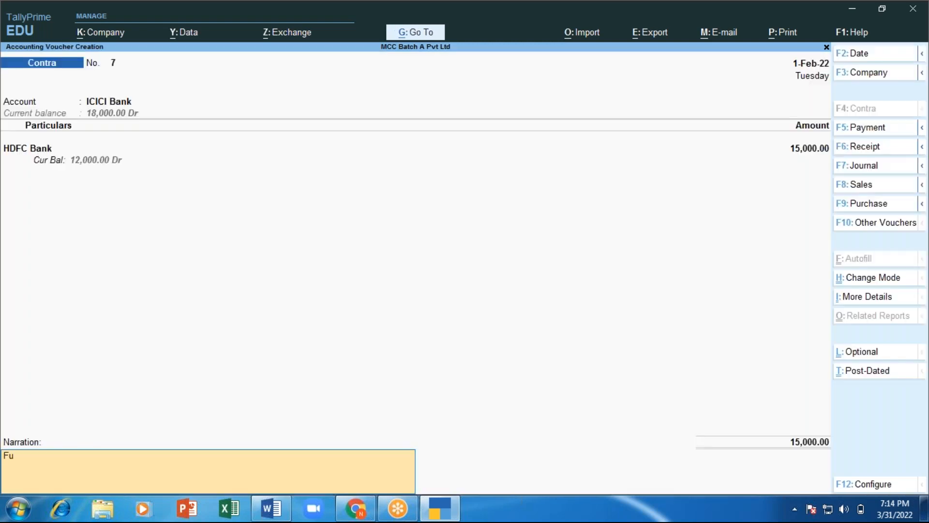
text(nd trasfered.)
key(Return)
key(y)
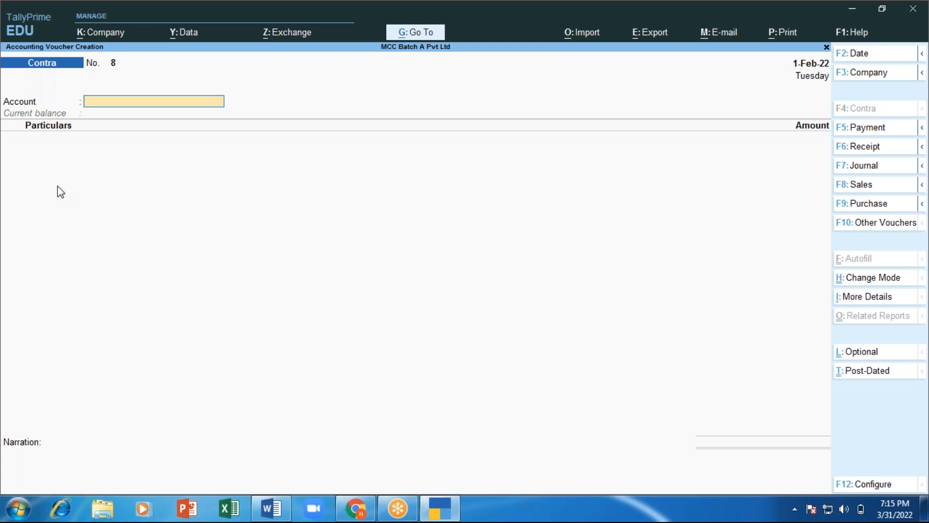
Step: Switch Contra No. 8 to Double Entry mode, then bring the Word notes forward
click(866, 286)
key(Up)
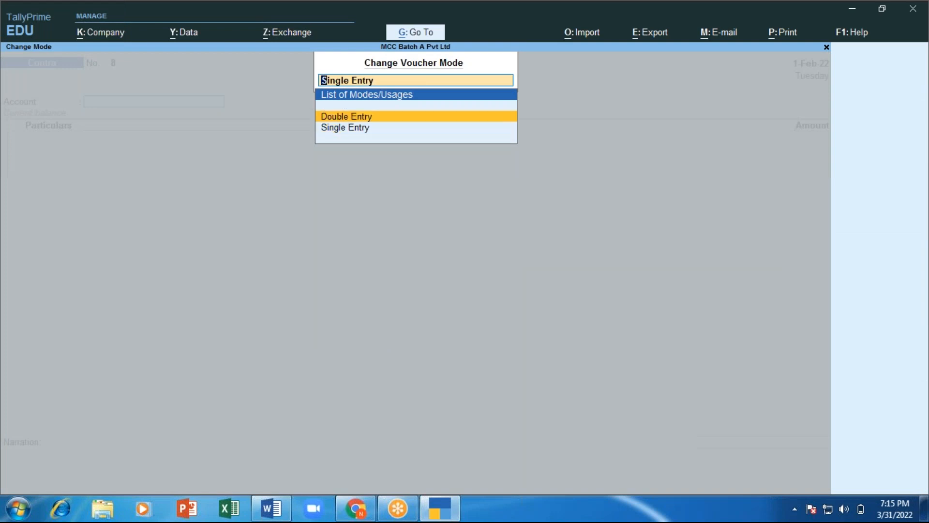
key(Down)
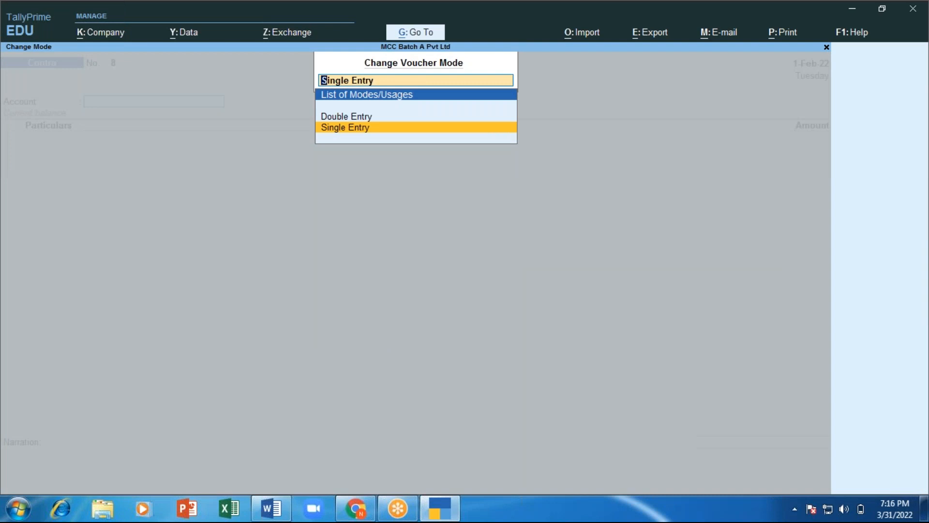
key(Return)
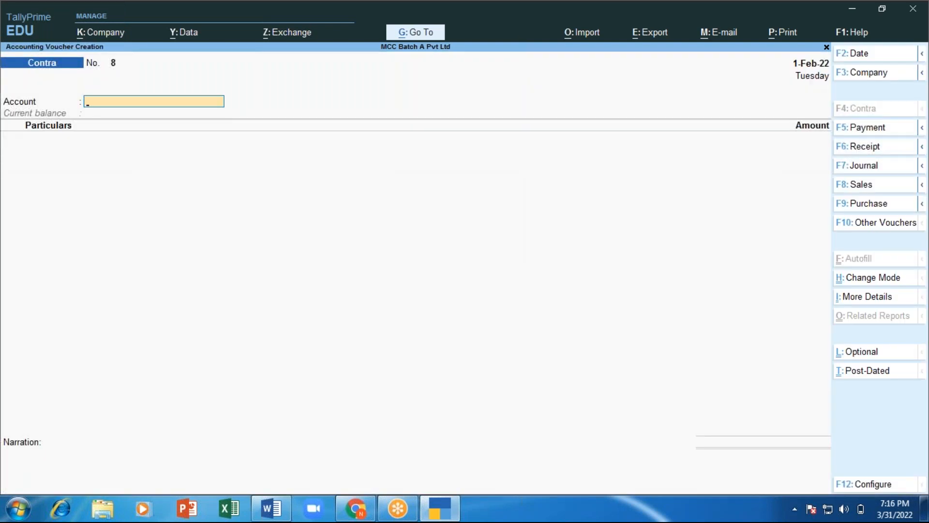
click(864, 279)
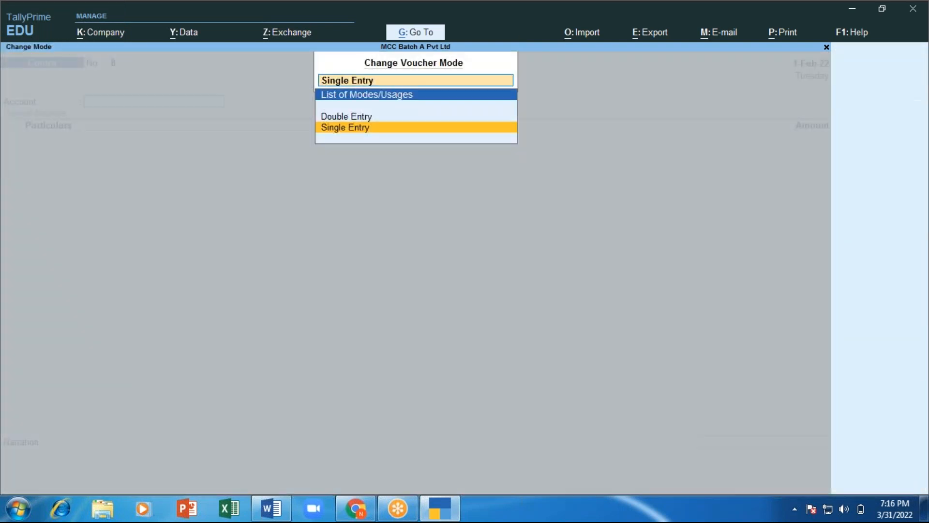
key(Up)
key(Return)
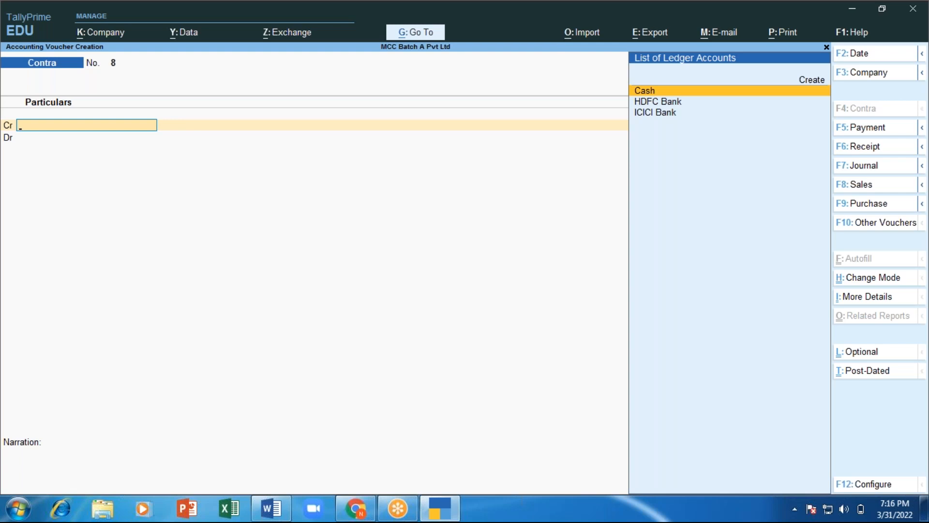
key(alt)
key(alt+Tab)
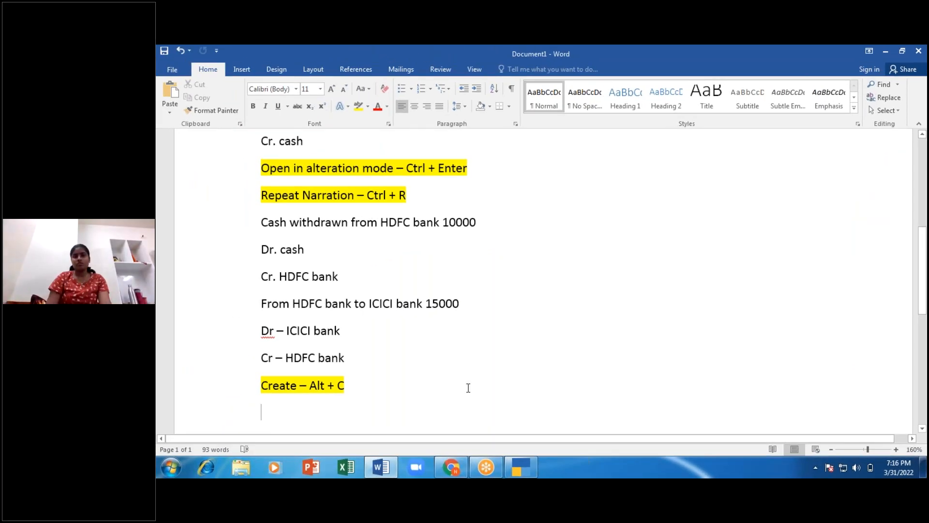
Step: Note 'ICICI to HDFC bank - 6000' with 'Dr - HDFC bank' and 'Cr - ICICI bank' lines
text(ICICI to H)
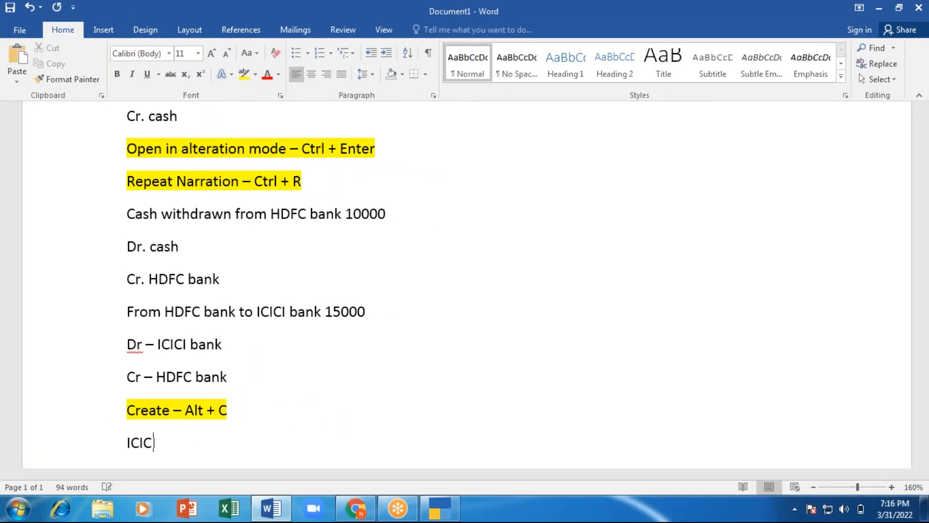
text(DFC bank - )
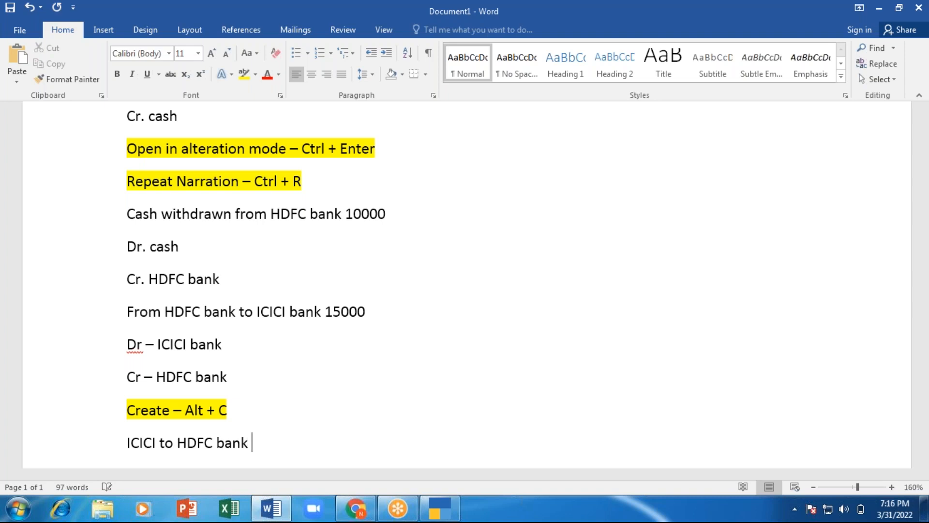
text(6000)
key(Return)
text(Dr)
key(Return)
text(Cr)
key(Up)
text(-)
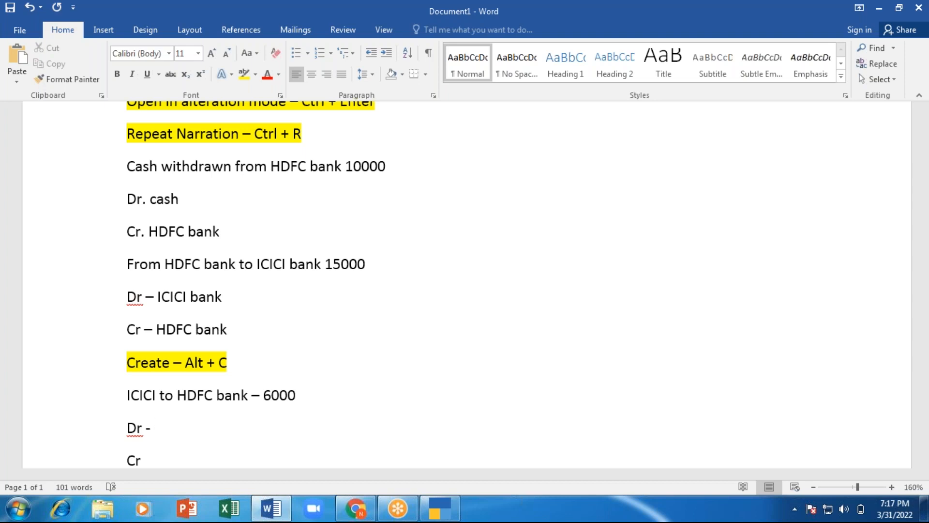
text(HDFC bank)
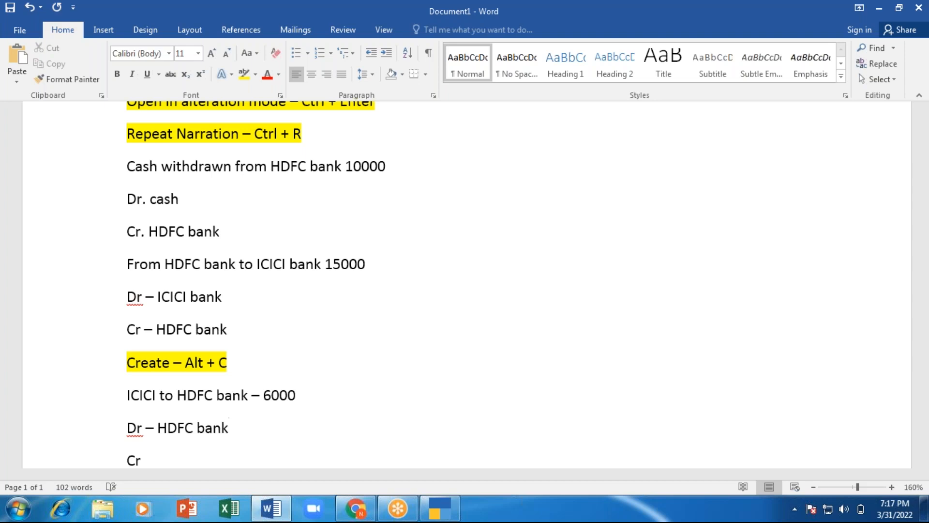
key(Down)
text(-)
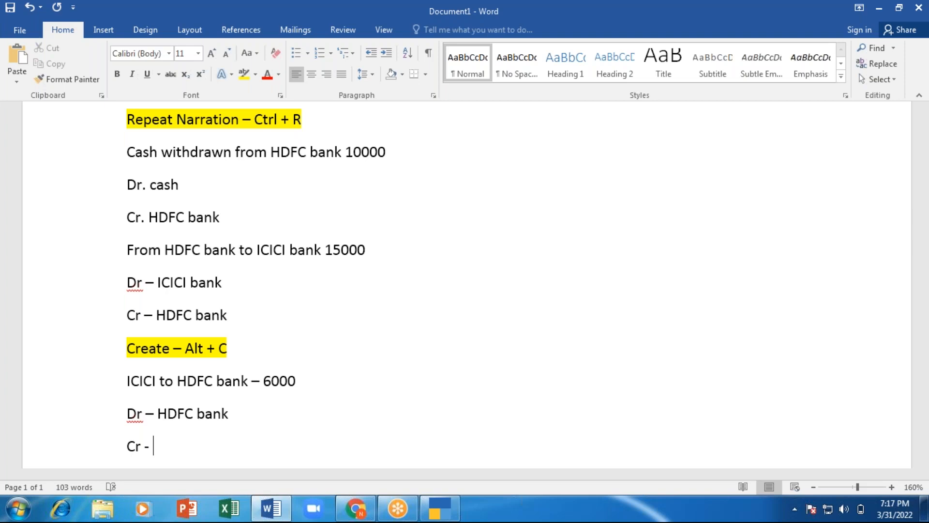
text( ICICI bank)
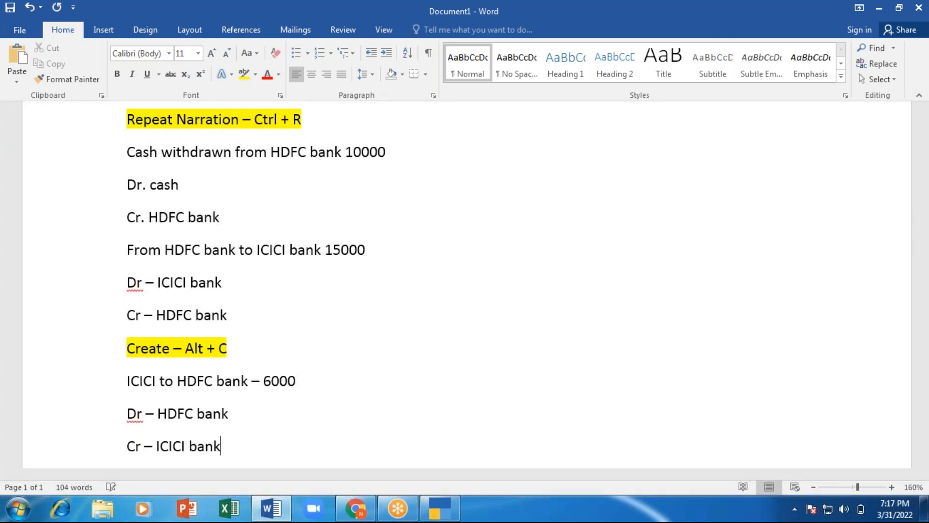
key(alt+Tab)
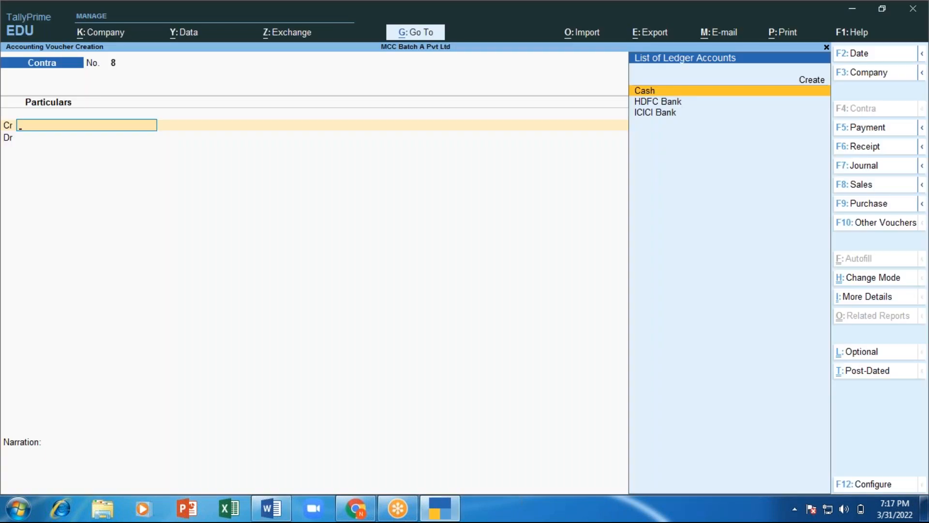
Step: Credit ICICI Bank 6,000 in Contra voucher 8 with an e-Fund Transfer bank allocation
key(alt+Tab)
key(alt+Tab)
key(Down)
key(Down)
key(Return)
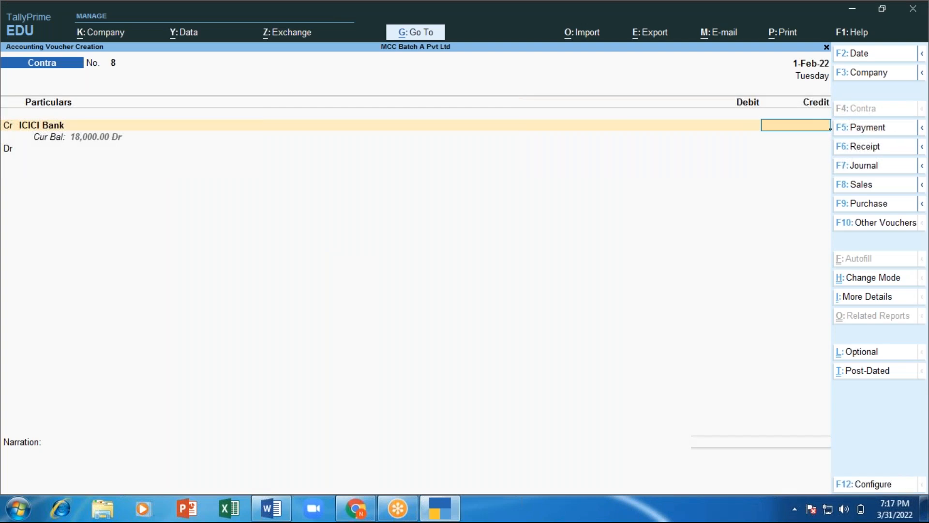
text(6000)
key(Return)
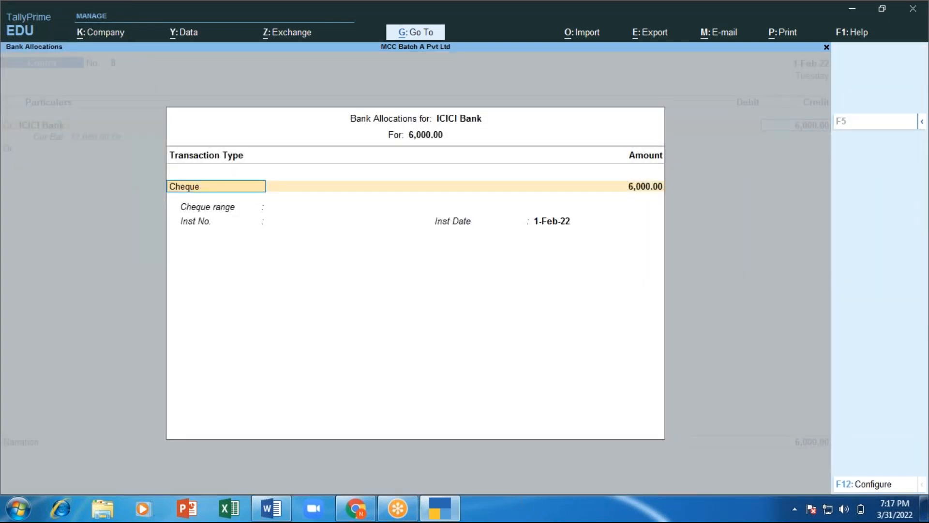
key(BackSpace)
key(Down)
key(Down)
key(Down)
key(Up)
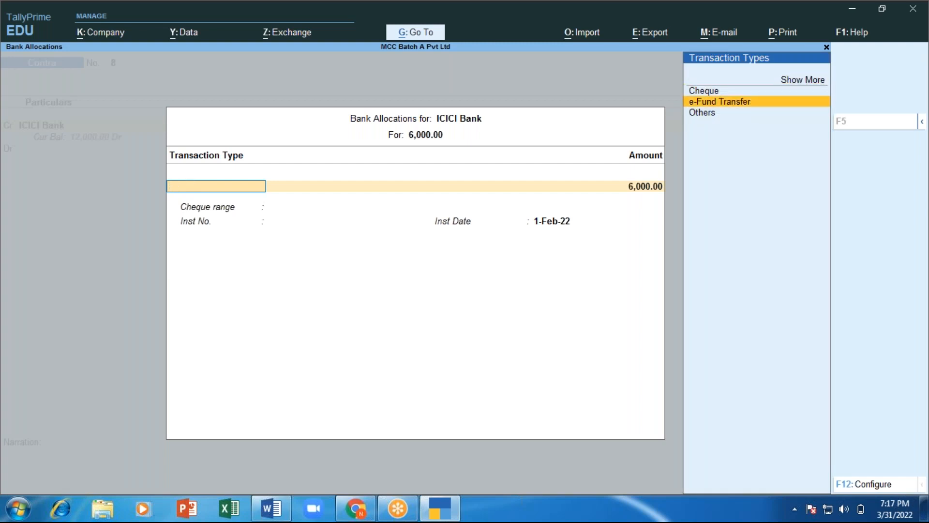
key(Return)
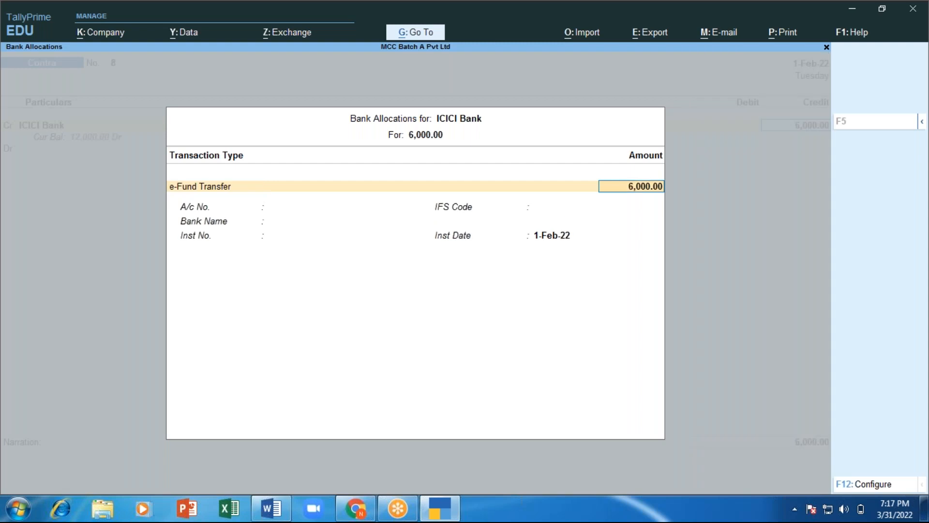
key(Return)
key(Return)
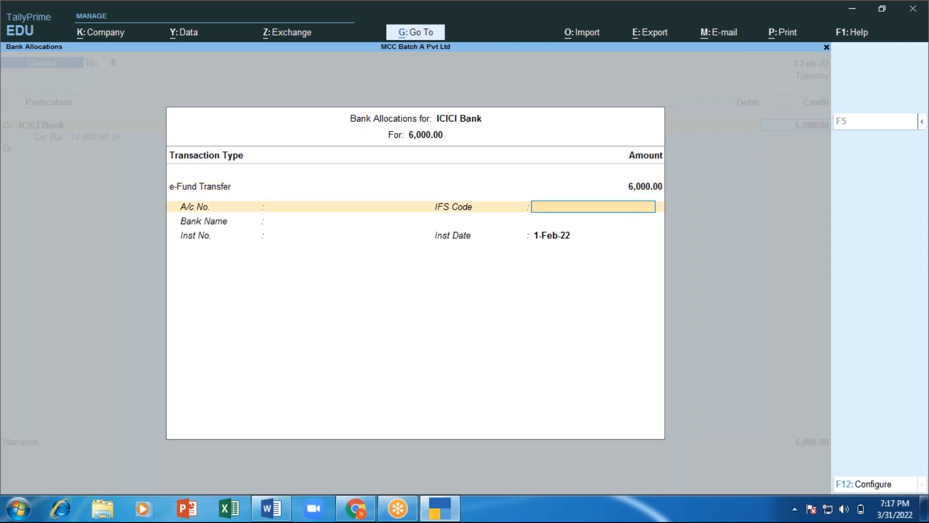
key(Return)
key(Escape)
key(Return)
key(Return)
key(Return)
Step: Debit HDFC Bank, paste the previous narration, and save Contra voucher 8
key(Return)
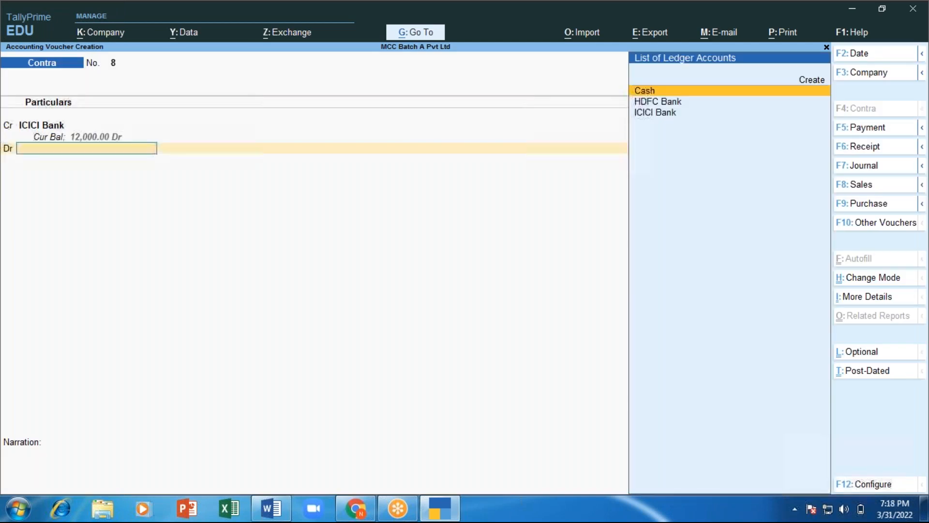
key(Down)
key(Return)
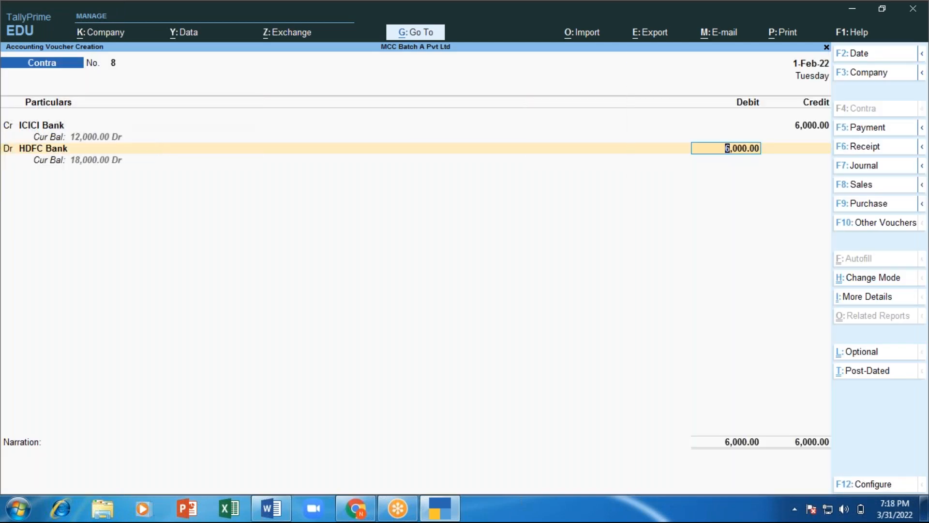
key(Return)
key(Return)
key(Return)
key(Return)
key(Return)
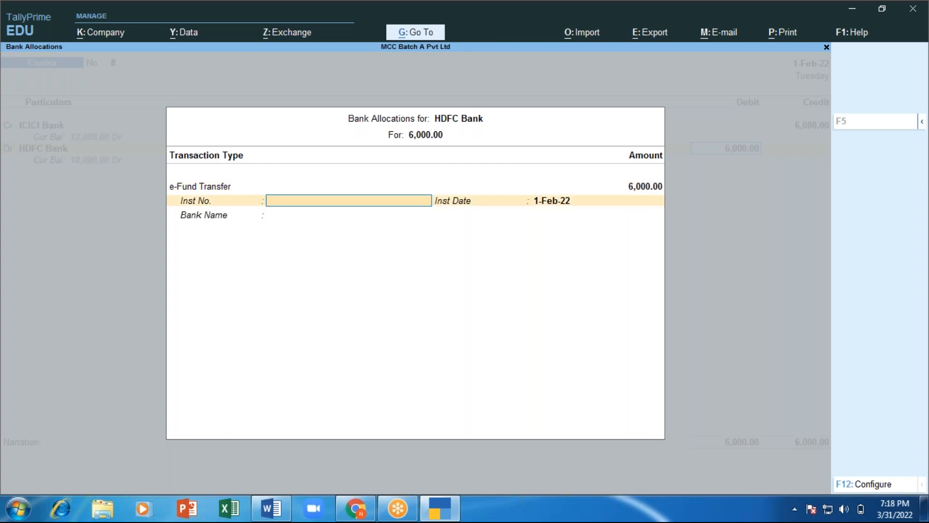
key(Return)
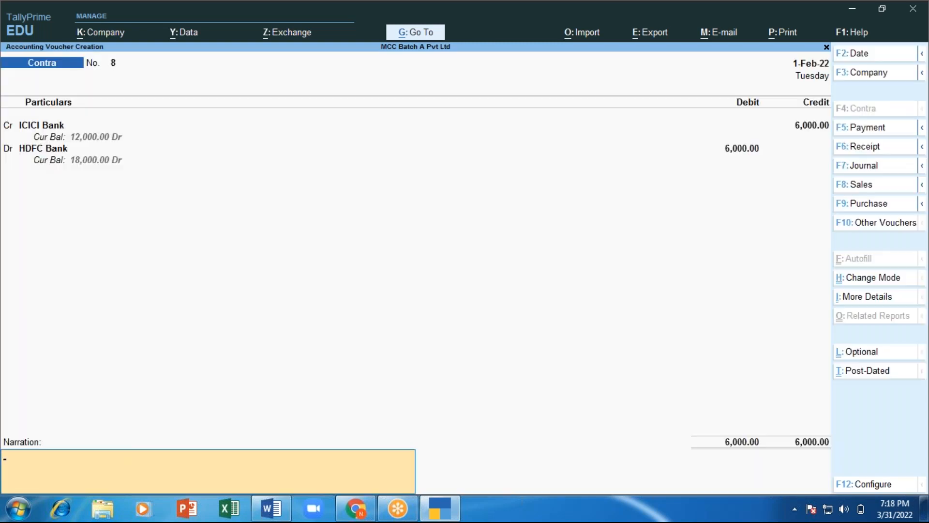
text(Fund trasfered.)
key(Return)
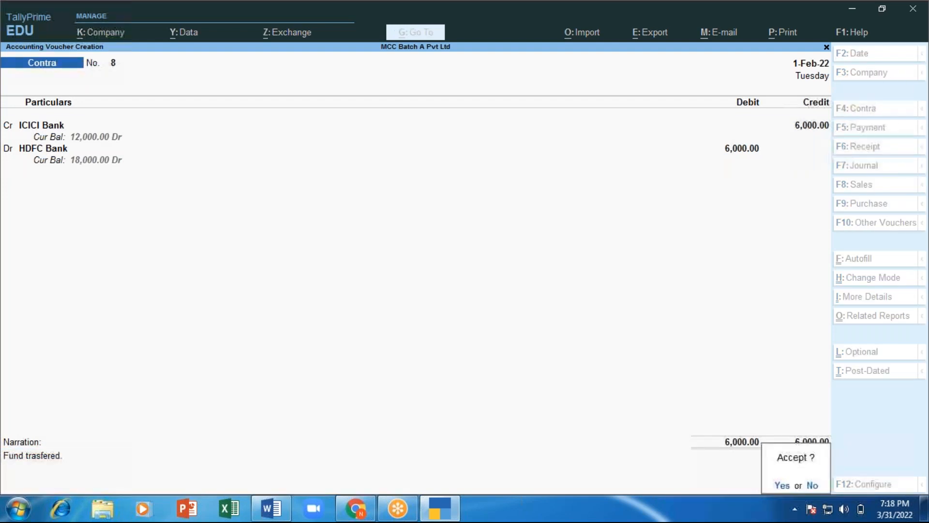
key(y)
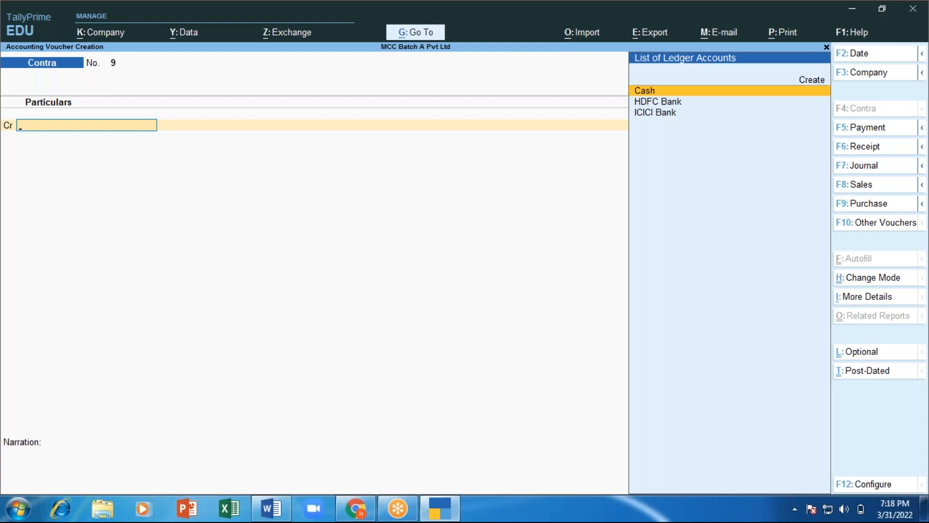
key(alt+Tab)
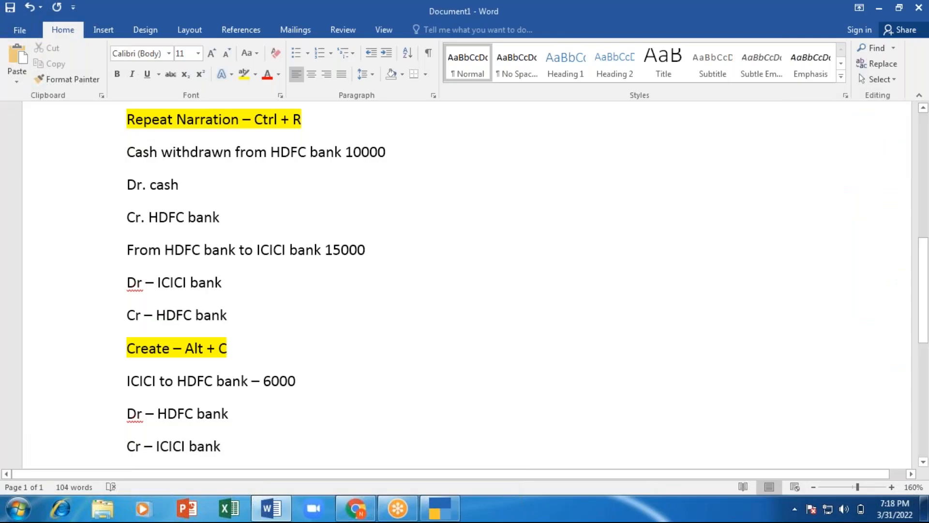
Step: Add top-level item 2 after petty cash: 'Payment voucher (F5) – any payment >> expenses, paying any person -Crs'
scroll(373, 410, up, 5)
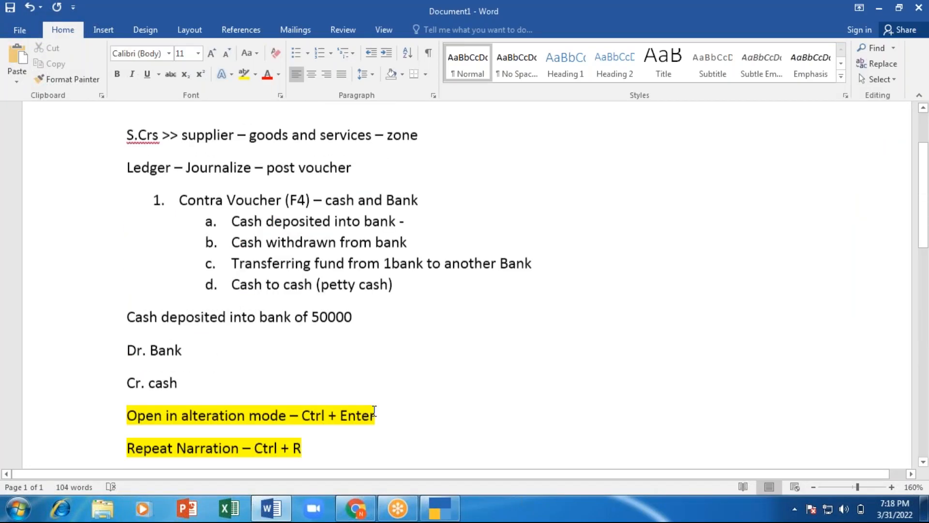
click(447, 321)
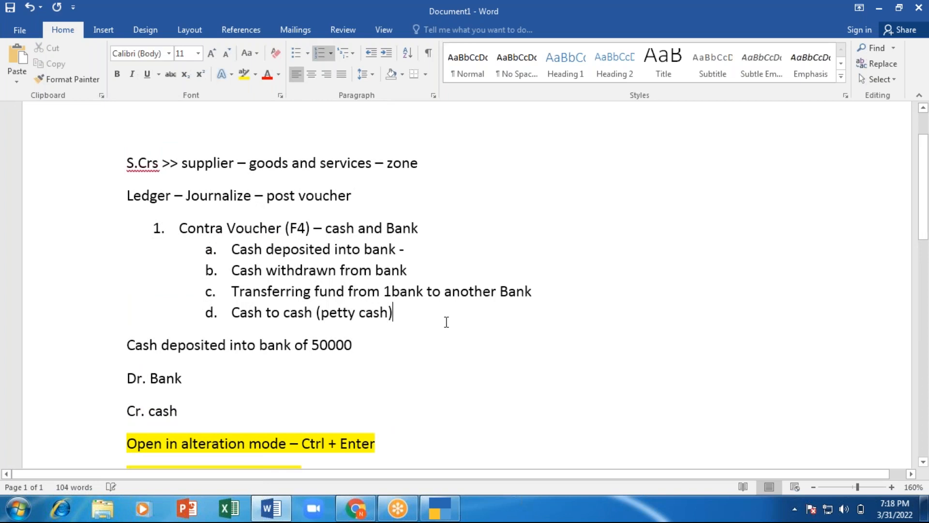
key(Return)
key(shift+Tab)
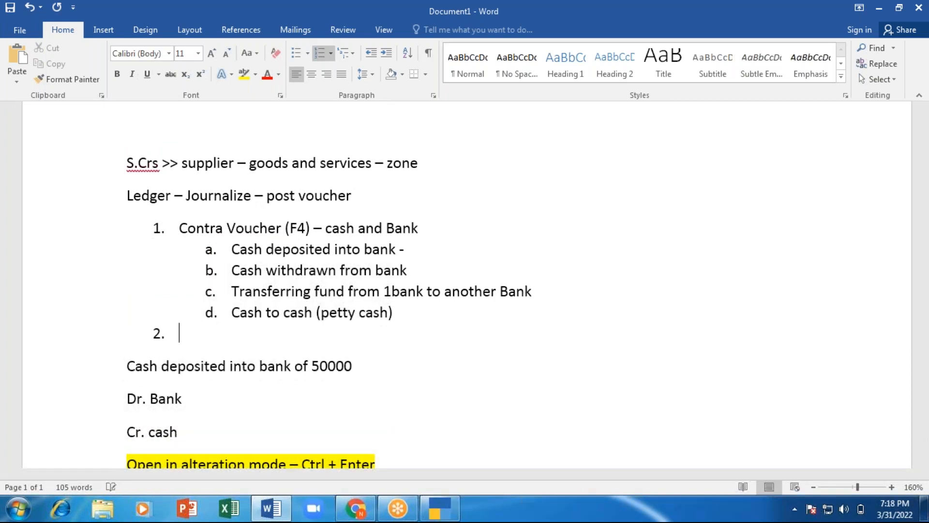
text(Payment voucher)
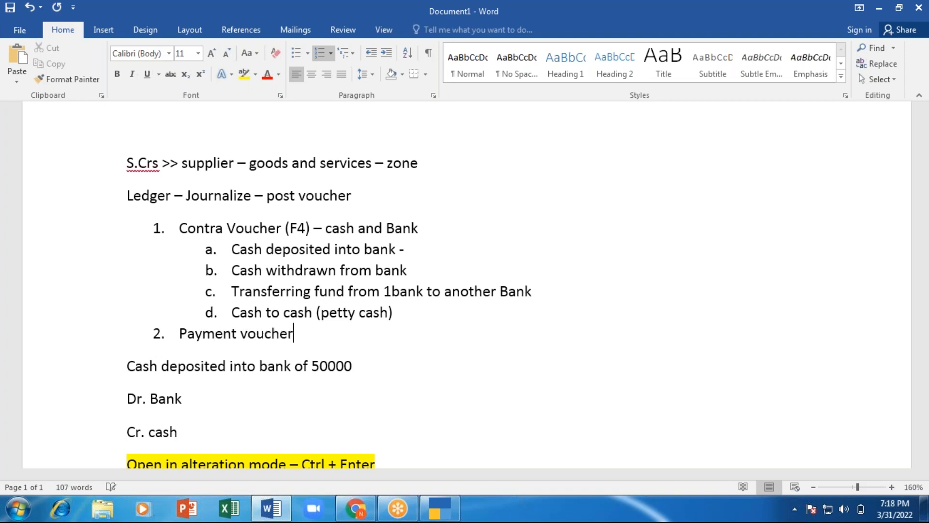
text( (F)
text(5))
text( - )
text(any )
text(payment)
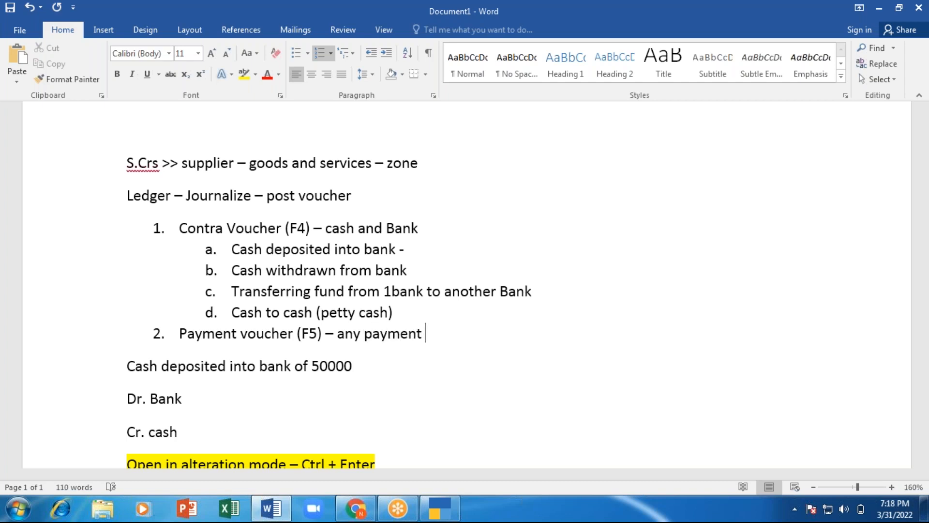
text(-)
key(BackSpace)
key(BackSpace)
text(>> expenses)
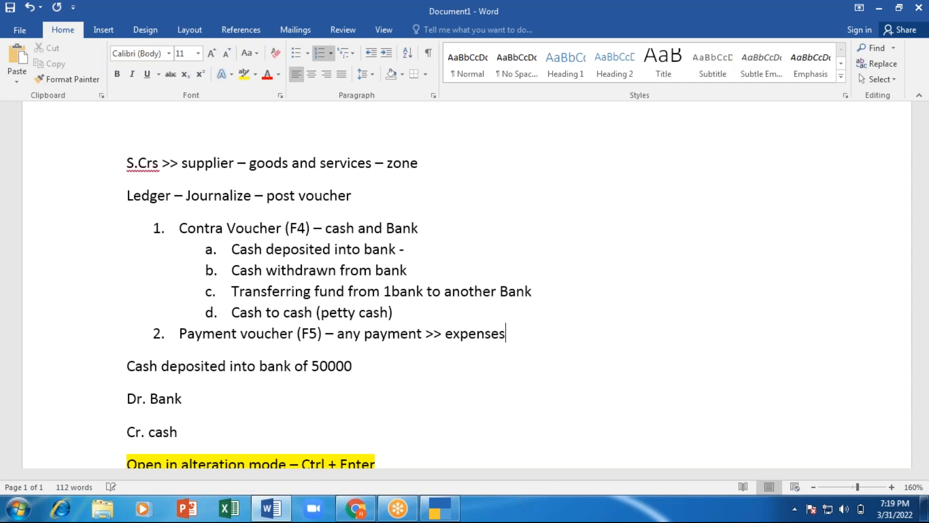
text(, )
text(payng to)
key(BackSpace)
key(BackSpace)
key(BackSpace)
key(BackSpace)
key(BackSpace)
text(ing an)
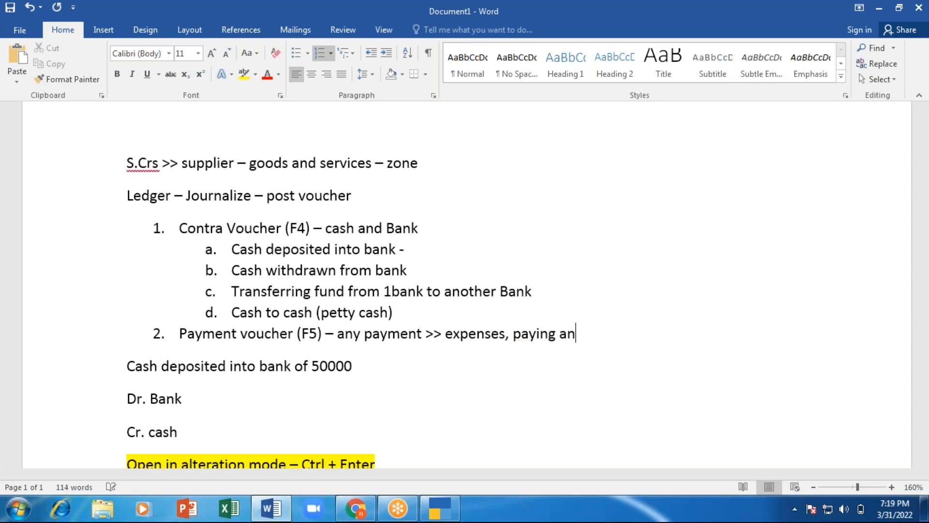
text(y person )
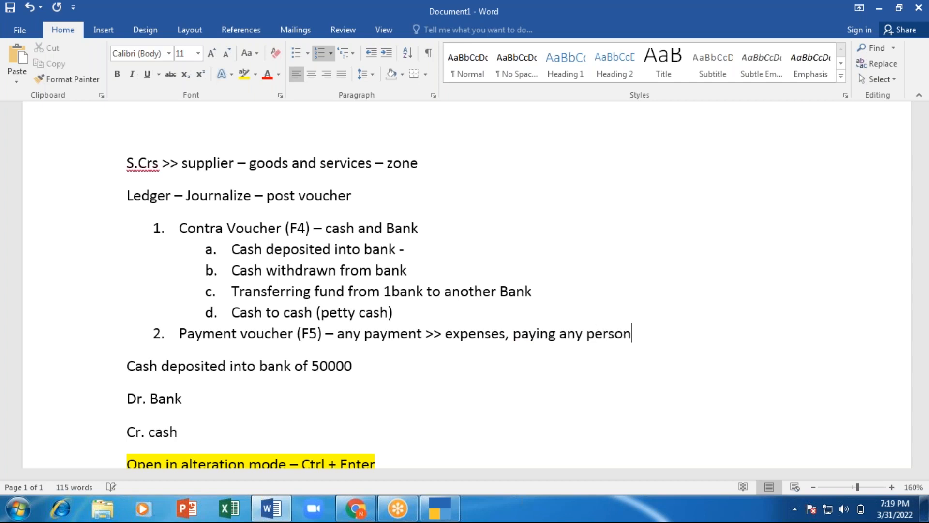
text(-Crs)
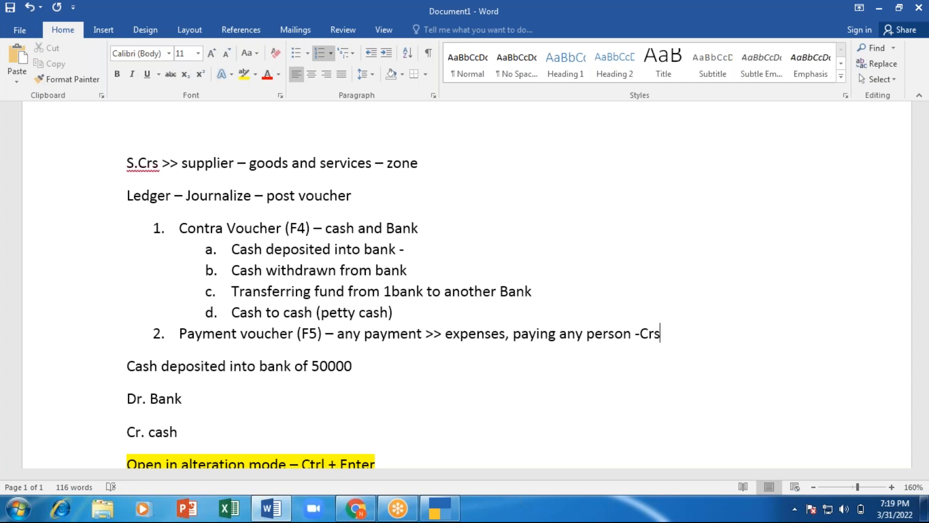
Step: List Cash and Bank as sub-items under the Payment voucher item in the Word notes
key(Return)
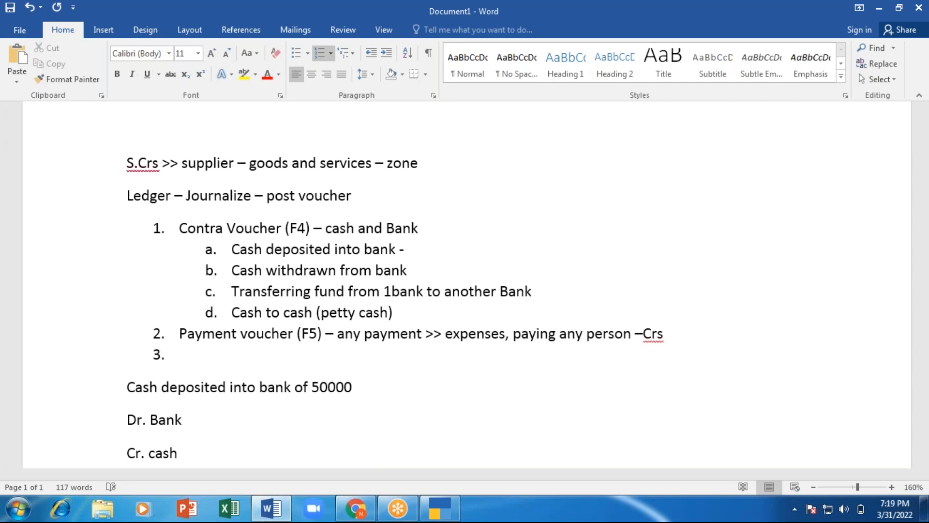
key(Tab)
text(cash)
key(Return)
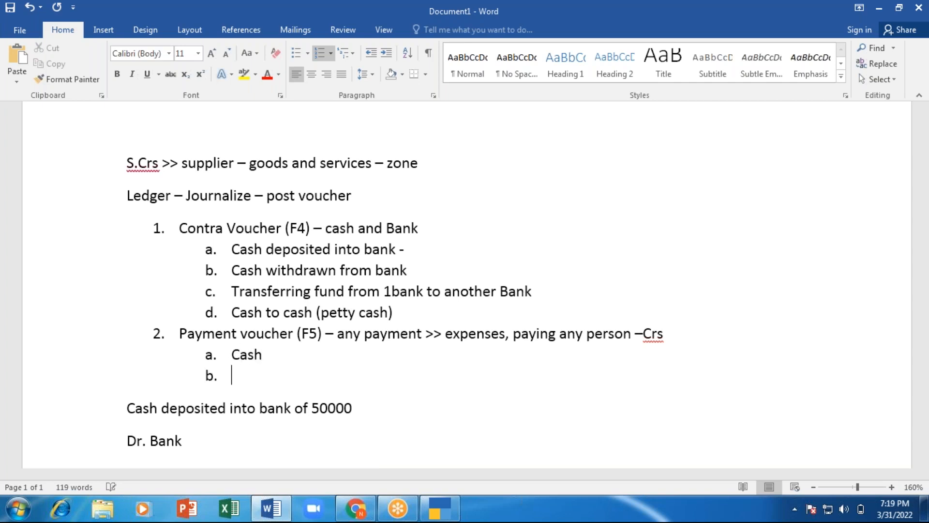
text(bank)
key(Return)
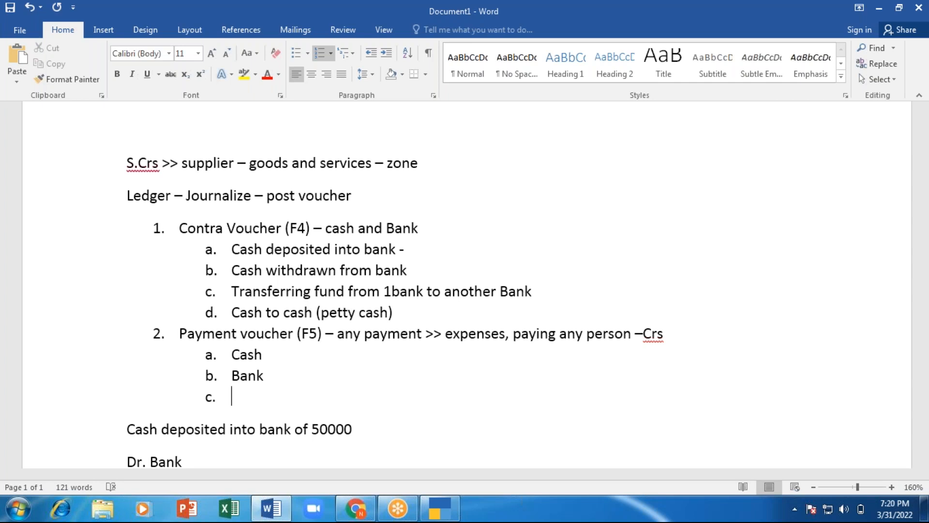
key(shift+Tab)
key(alt+Tab)
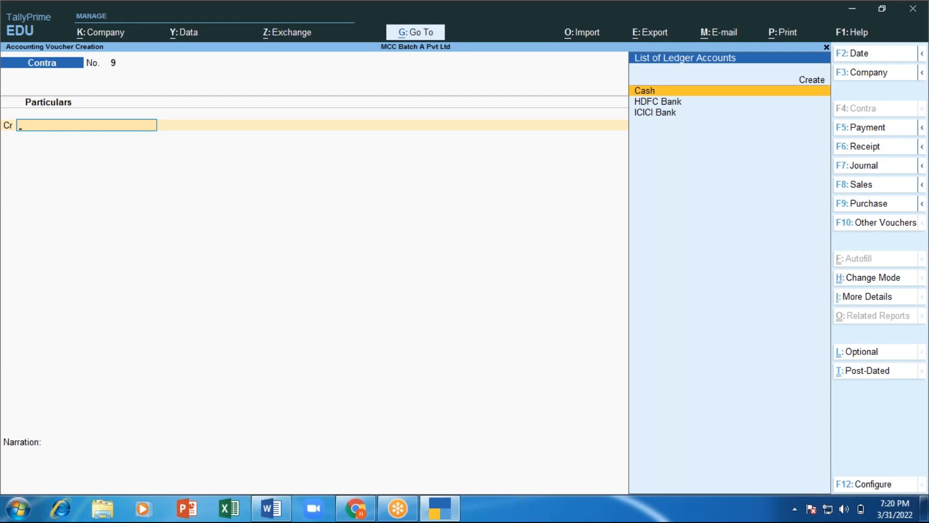
Step: Switch to a Payment voucher (F5) and set it to Single Entry mode
key(F5)
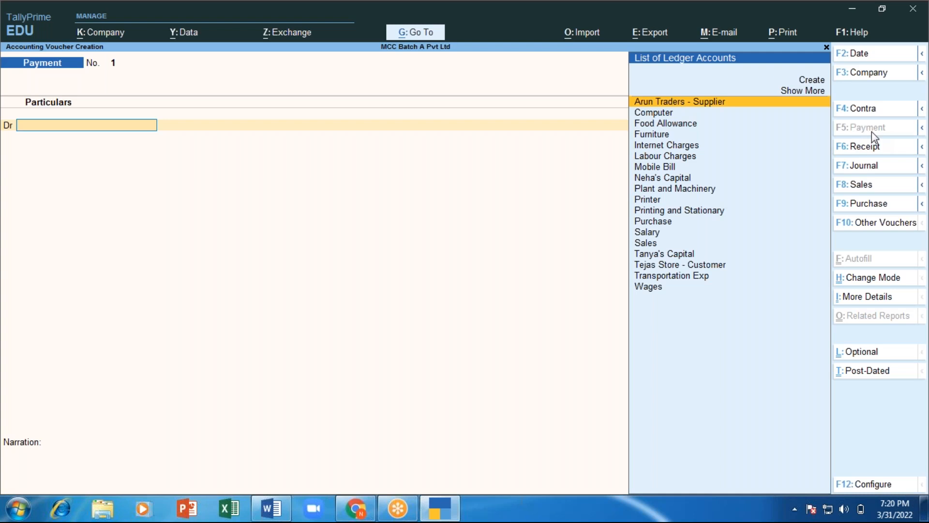
click(895, 284)
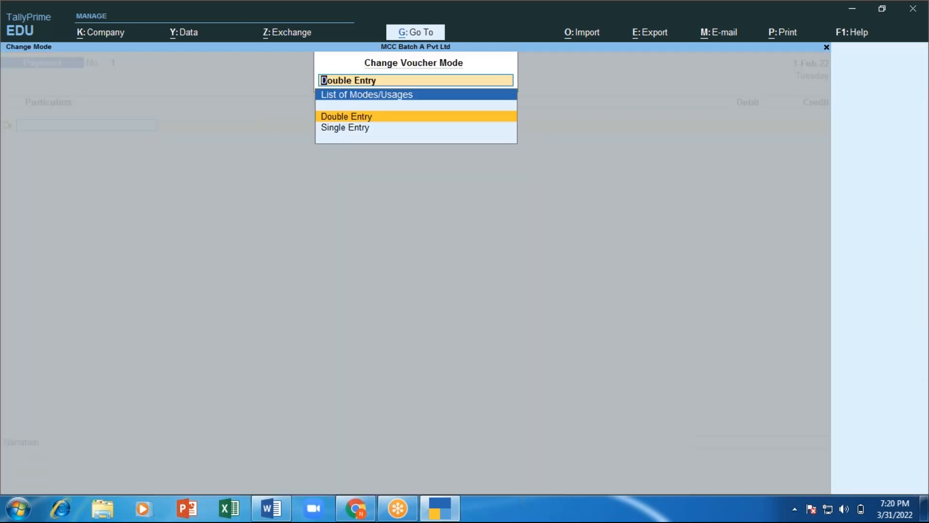
key(Down)
key(Return)
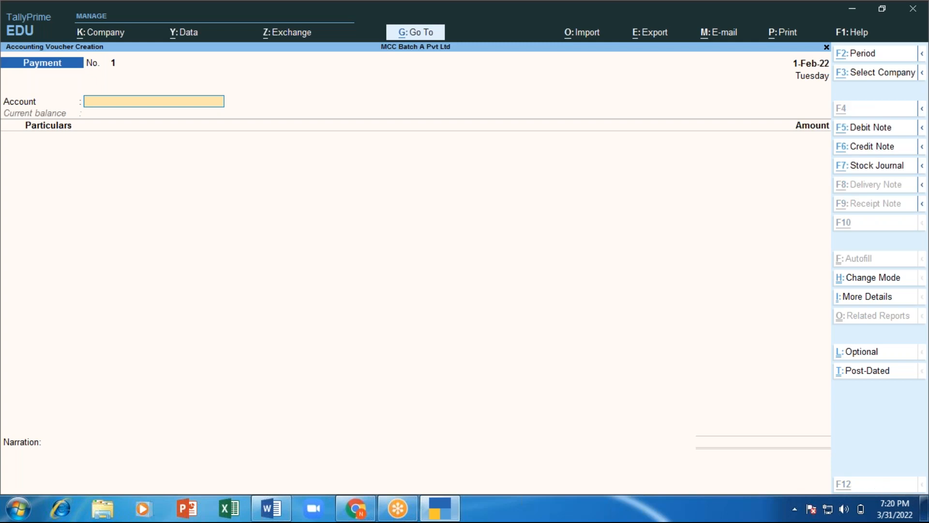
key(alt+Tab)
Step: Add an unnumbered line 'Office rent Rs. 5000 by HDFC bank' to the Word notes
key(Return)
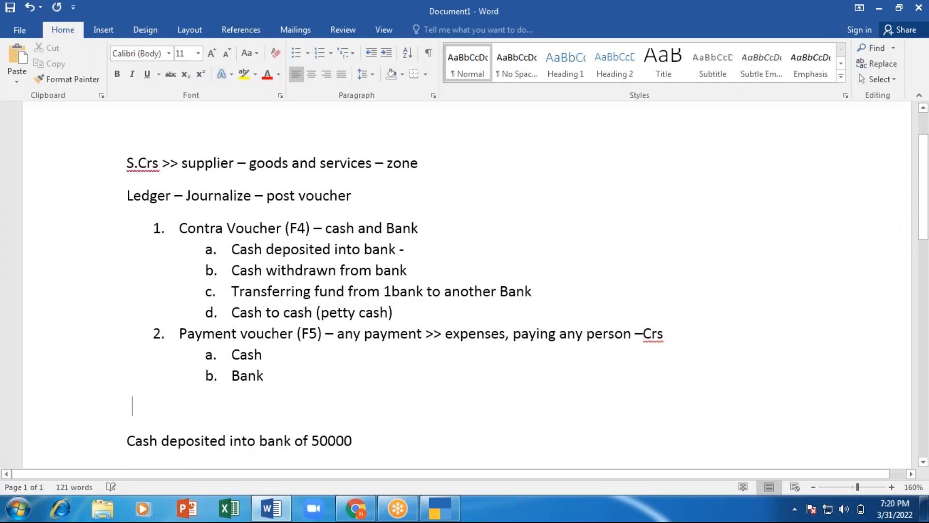
text(offic)
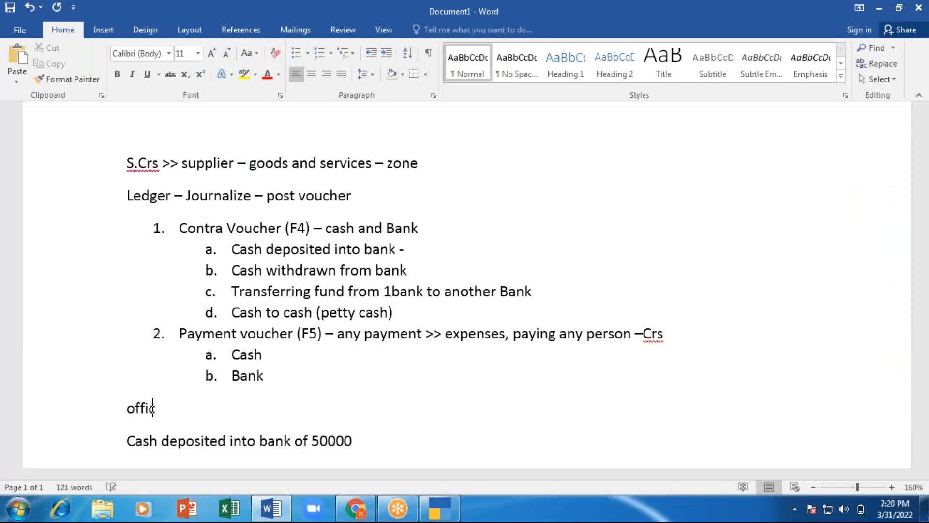
text(e rent )
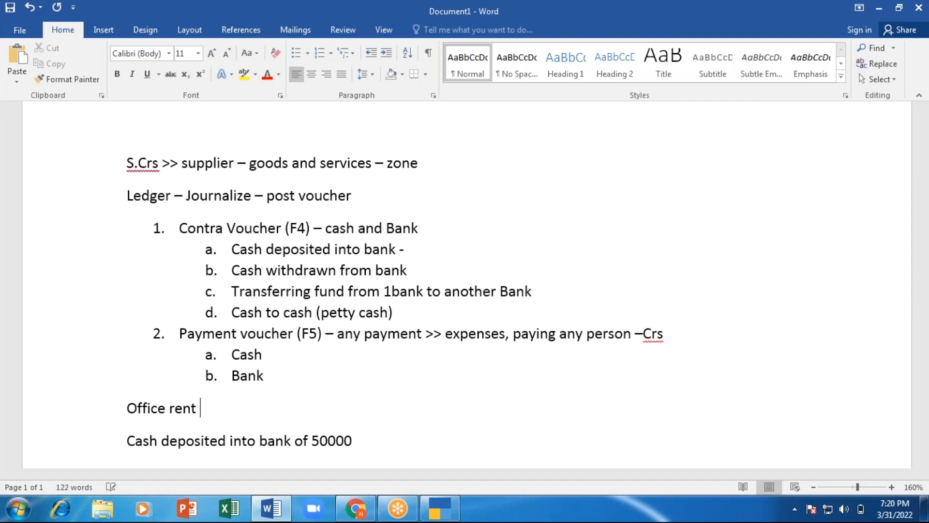
text(Rs. 5000)
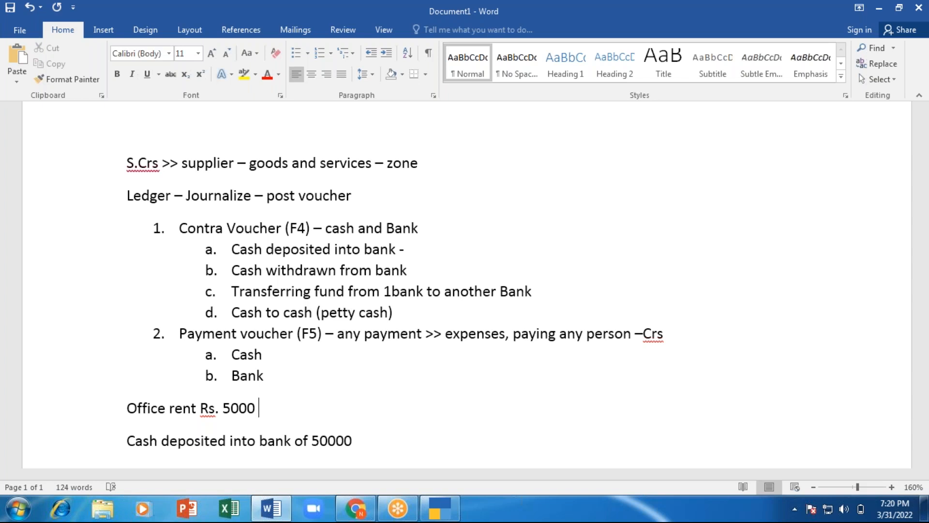
text(by bank)
key(BackSpace)
key(BackSpace)
key(BackSpace)
key(BackSpace)
key(BackSpace)
text(HDFC bank)
key(alt+Tab)
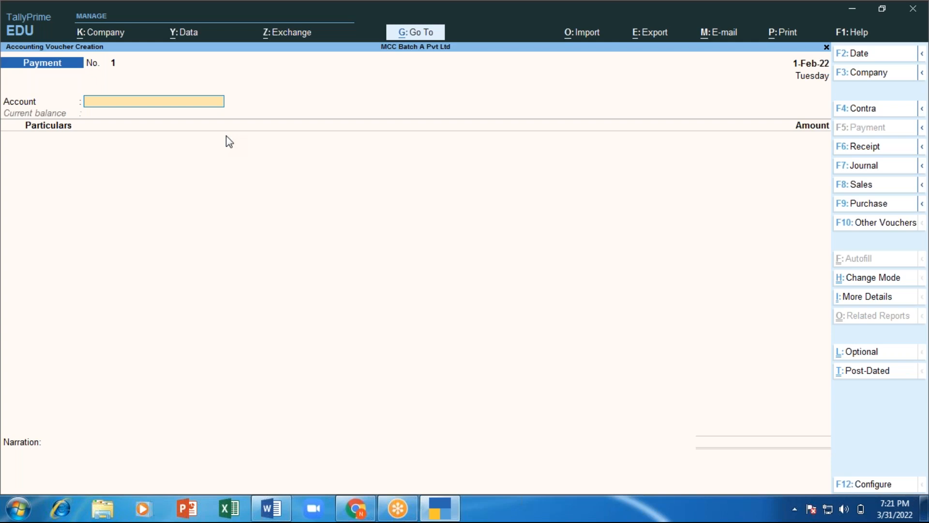
Step: Set HDFC Bank as the payment Account and search the ledger list for an office rent account
text(Hdfc)
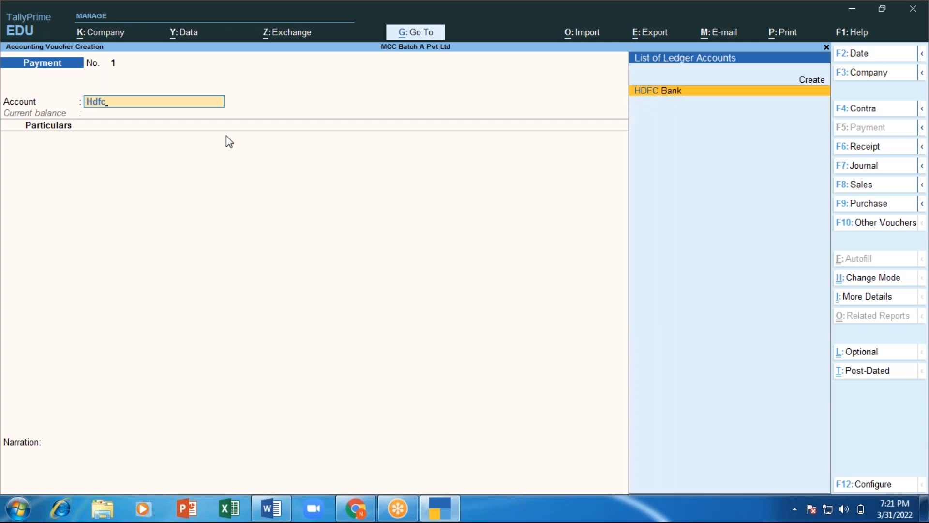
key(Return)
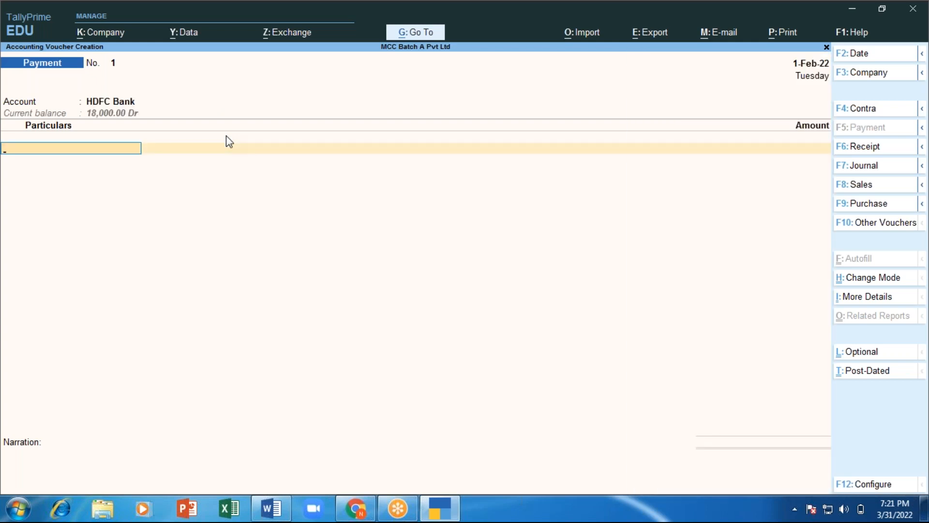
text(Of)
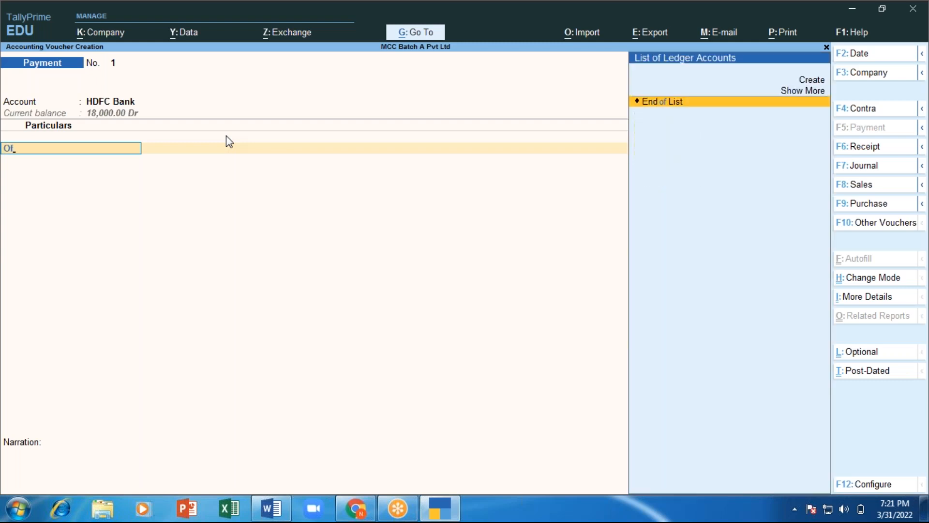
key(BackSpace)
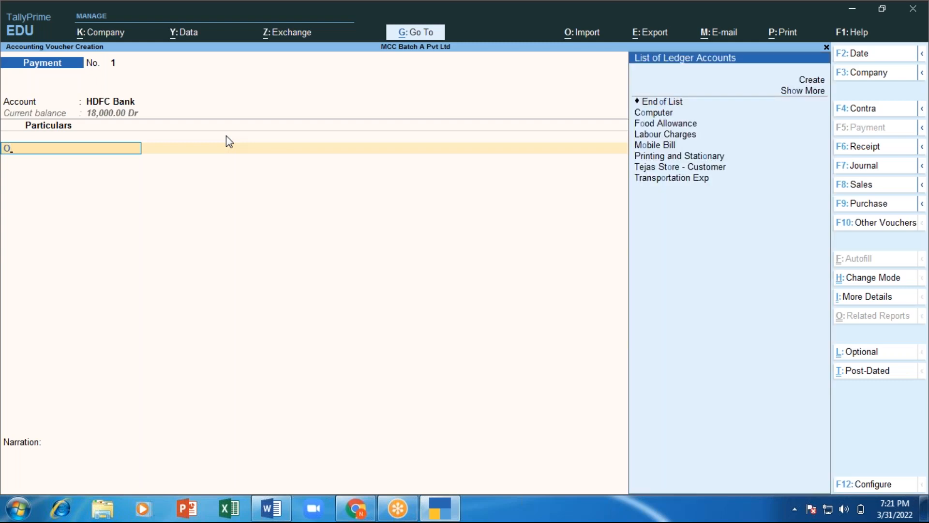
key(Down)
key(Down)
key(Down)
key(Down)
key(Down)
key(Down)
key(Down)
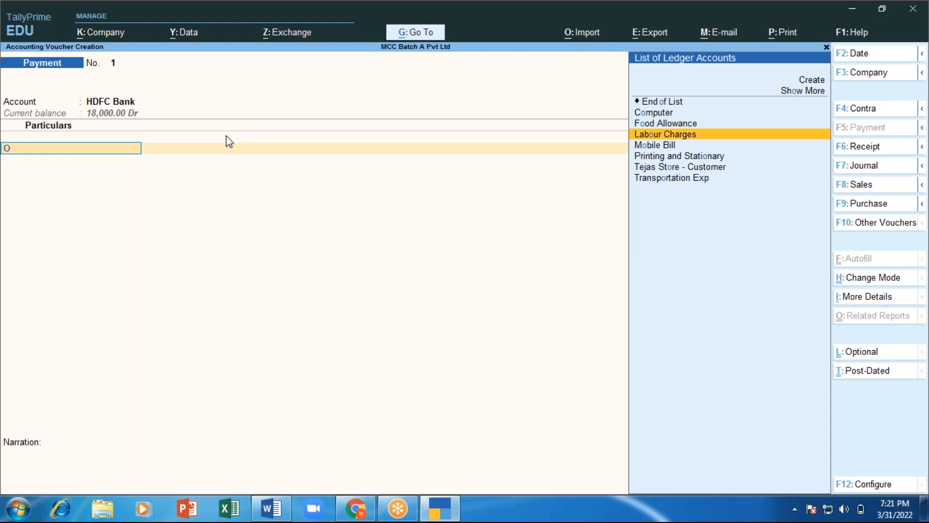
key(Down)
key(Down)
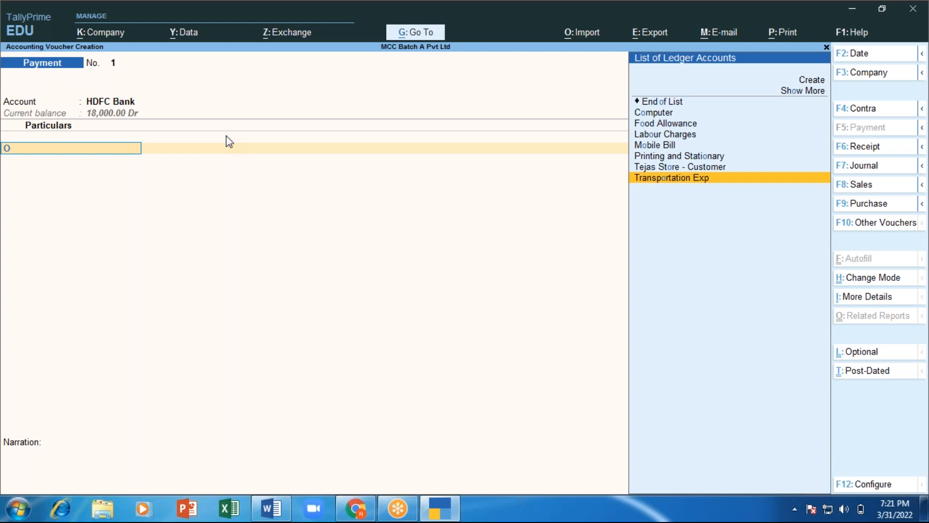
key(Up)
key(Up)
key(Up)
key(Up)
key(Up)
key(Up)
key(Up)
key(Up)
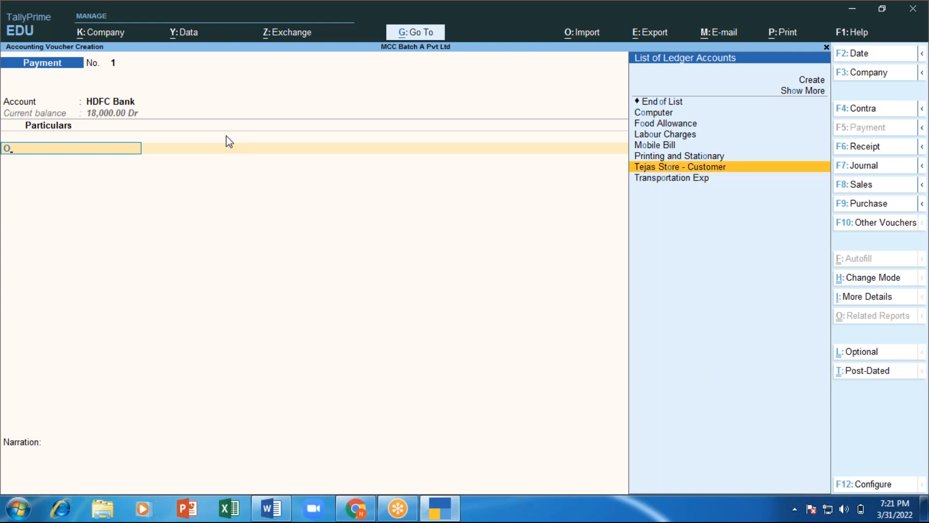
key(Up)
key(Down)
key(Up)
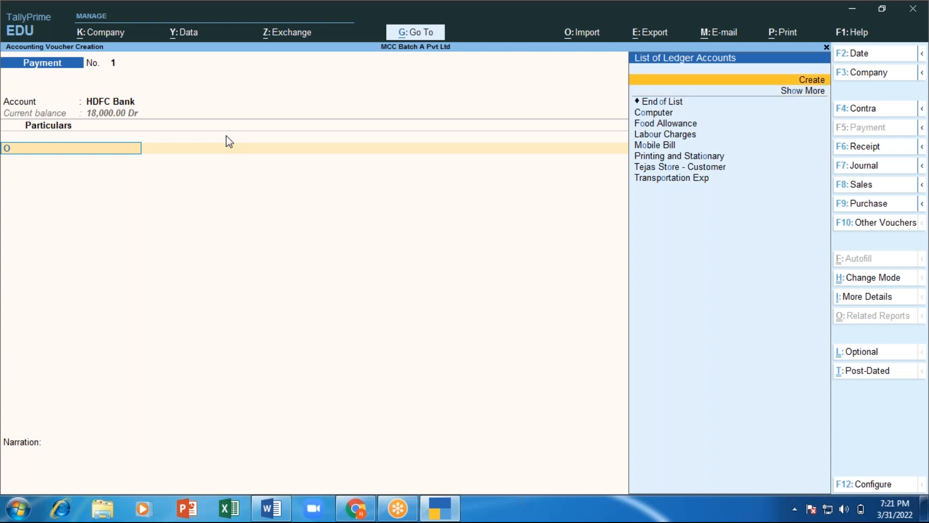
key(Down)
key(Down)
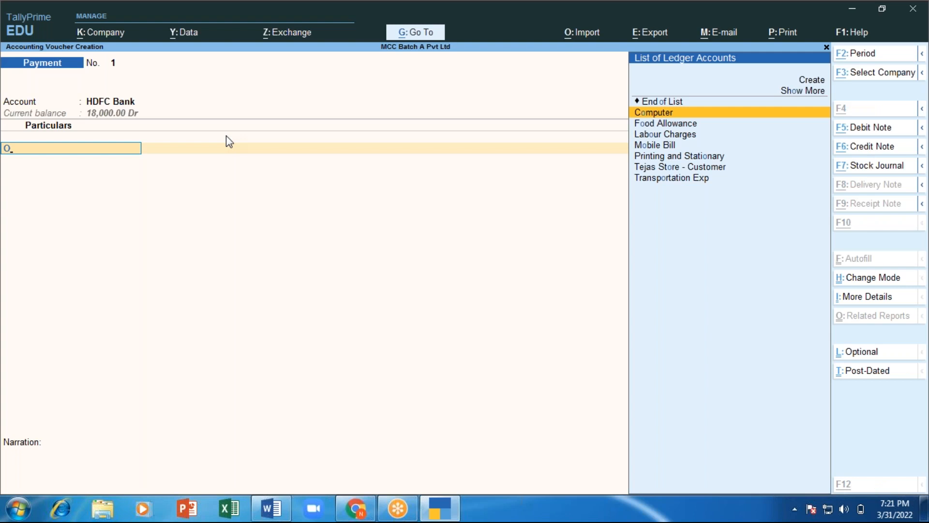
Step: Create an 'Office Rent' ledger under Indirect Expenses for the Particulars line
key(alt+c)
text(Office Rent)
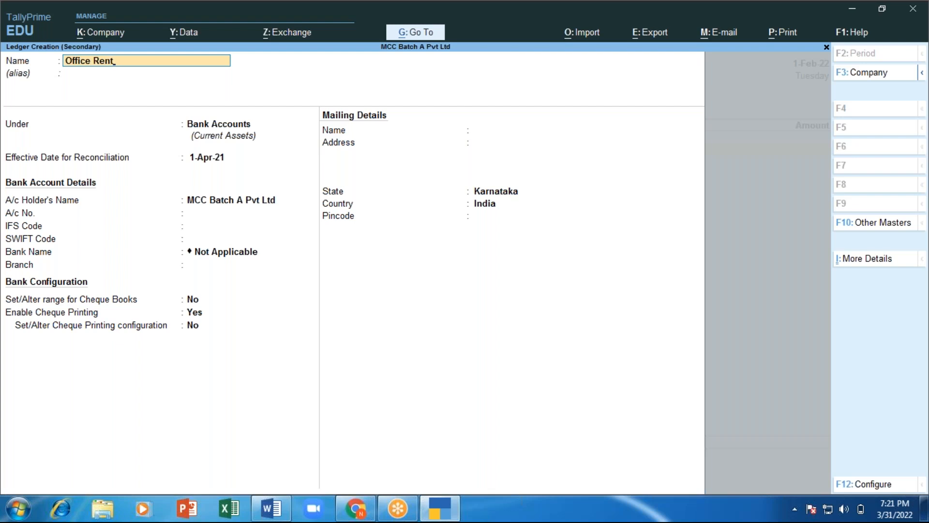
key(Return)
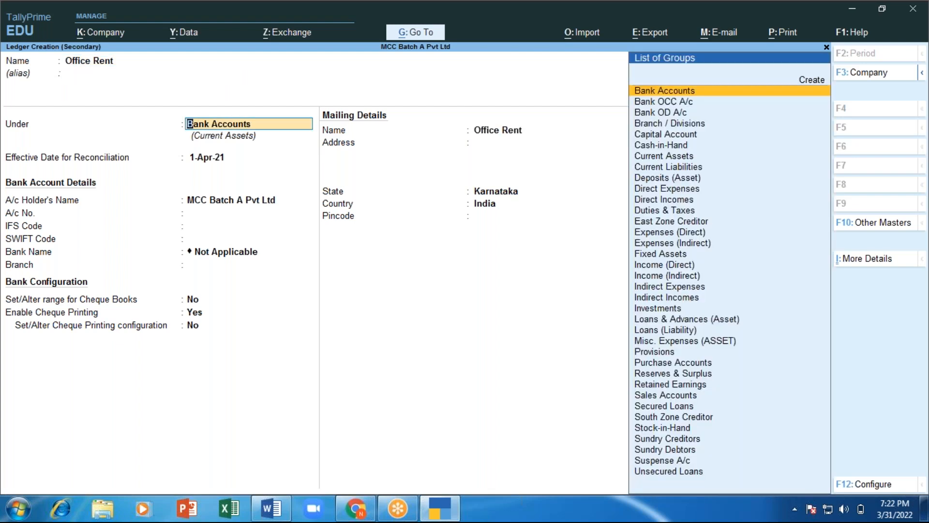
text(In)
key(Down)
key(Down)
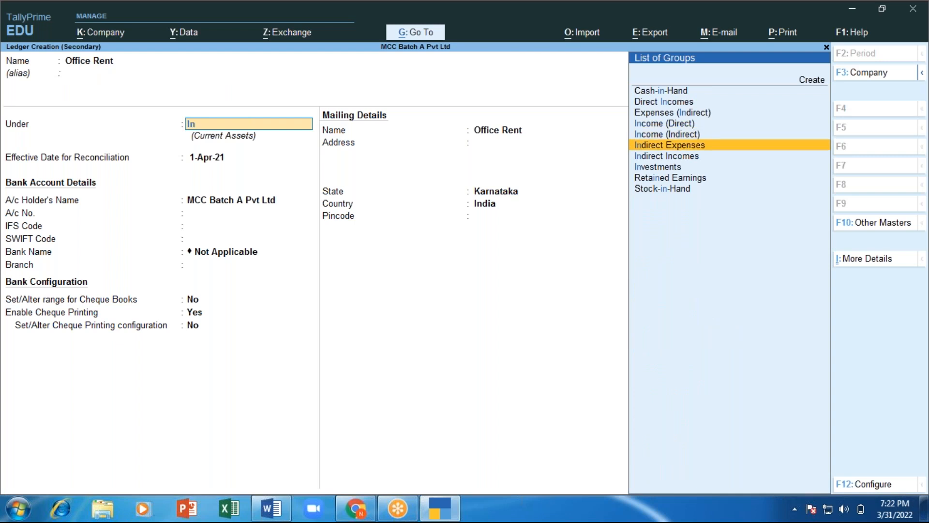
key(Return)
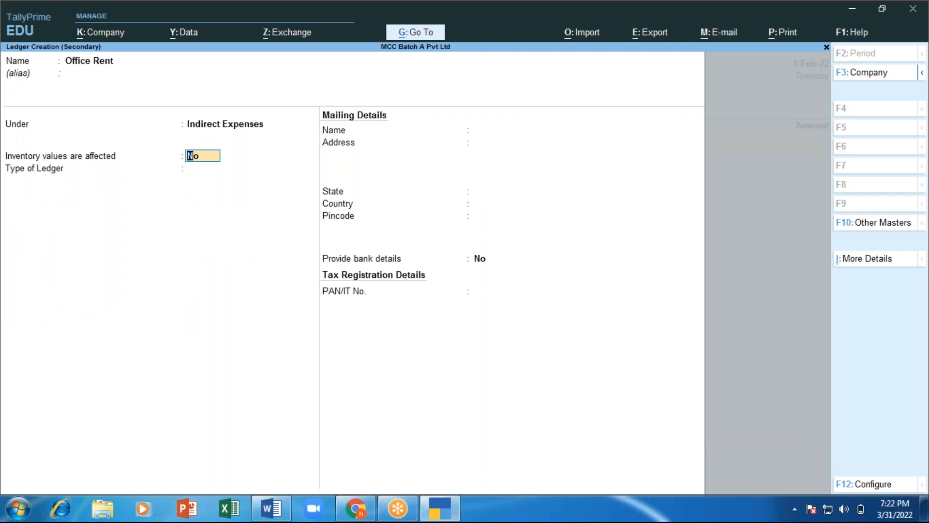
key(Return)
key(Return)
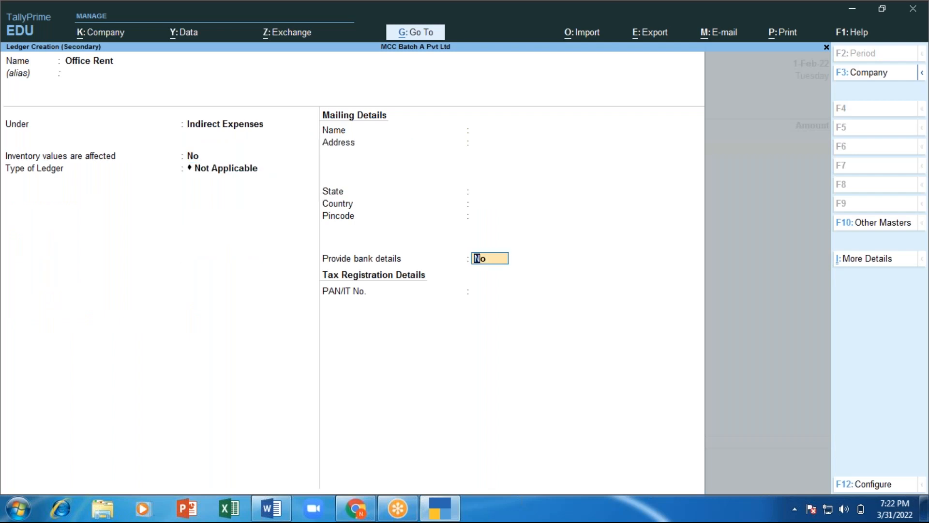
key(Return)
key(Return)
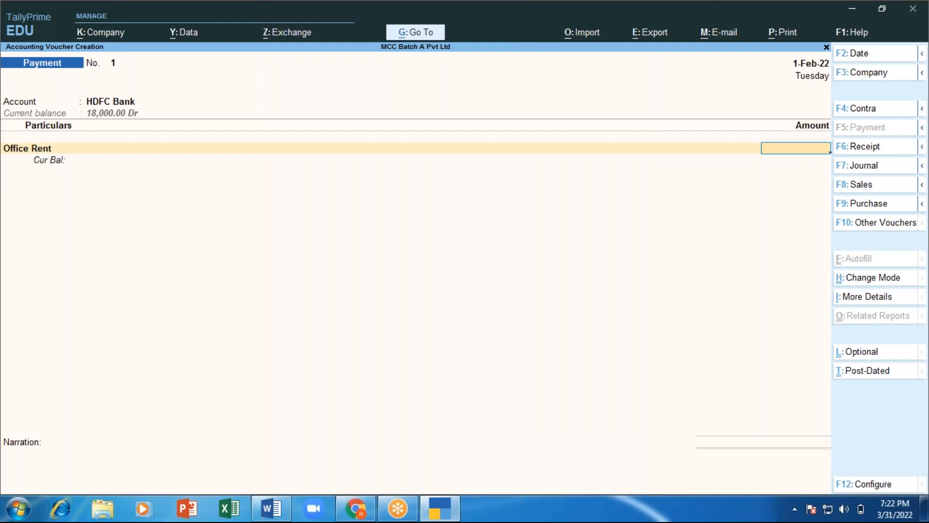
Step: Enter 5,000 for Office Rent and record the HDFC Bank allocation as e-Fund Transfer
text(5000)
key(Return)
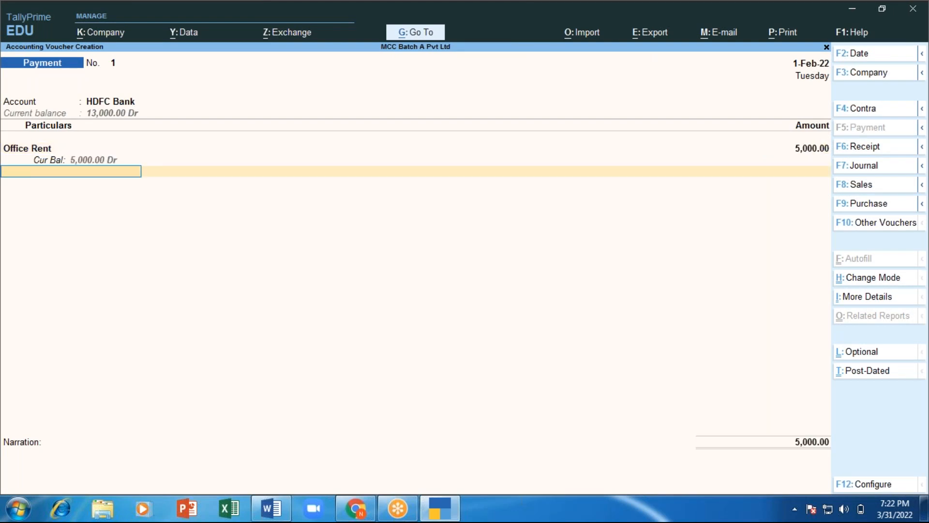
key(Return)
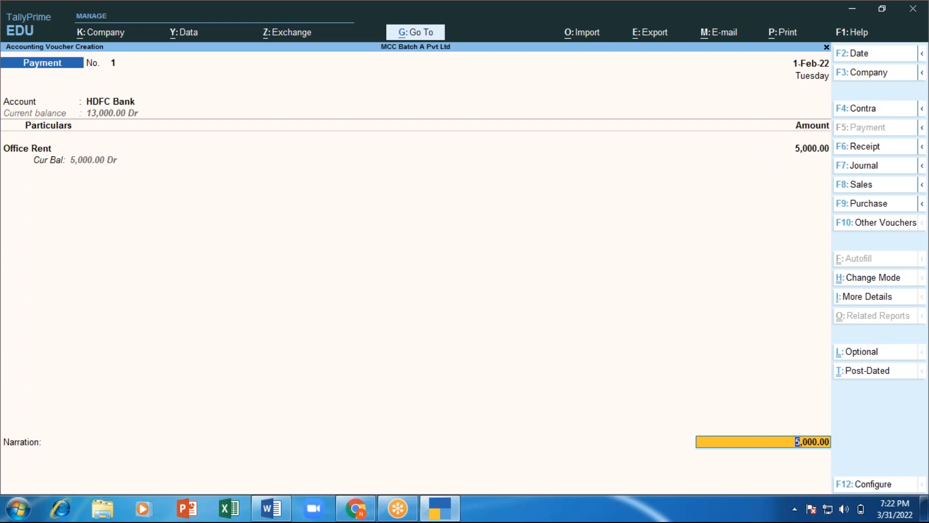
key(Return)
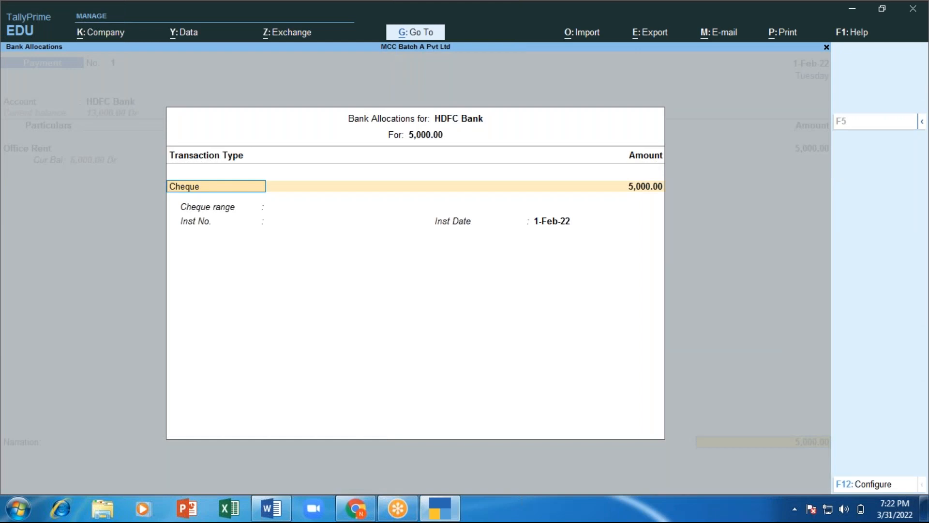
key(BackSpace)
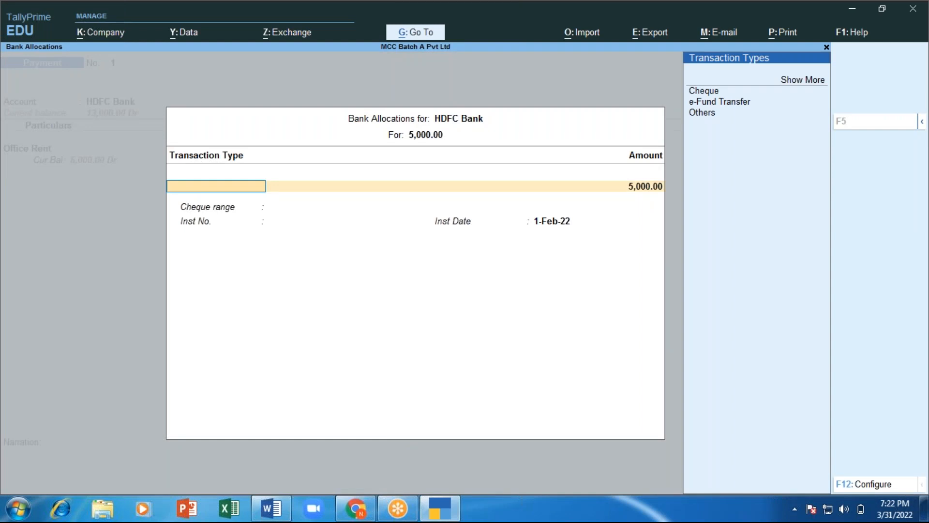
key(Down)
key(Down)
key(Down)
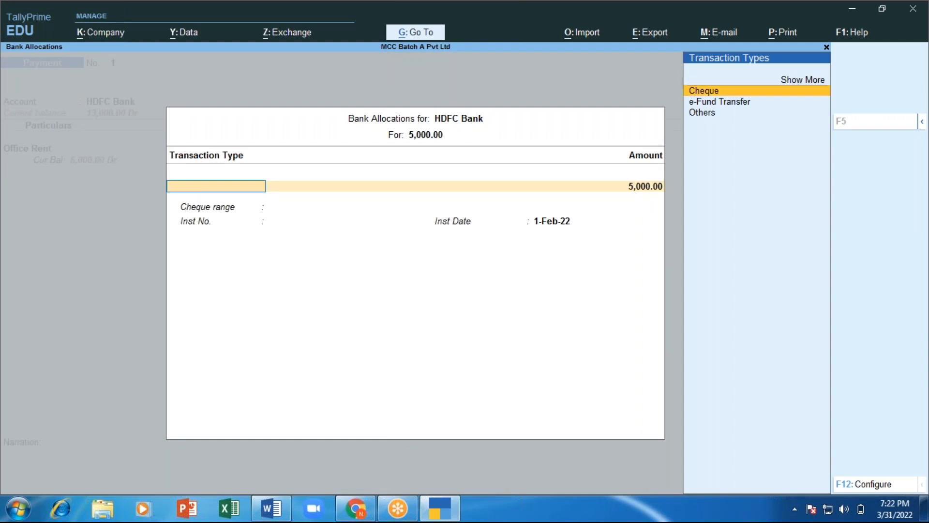
key(Return)
key(Return)
key(Return)
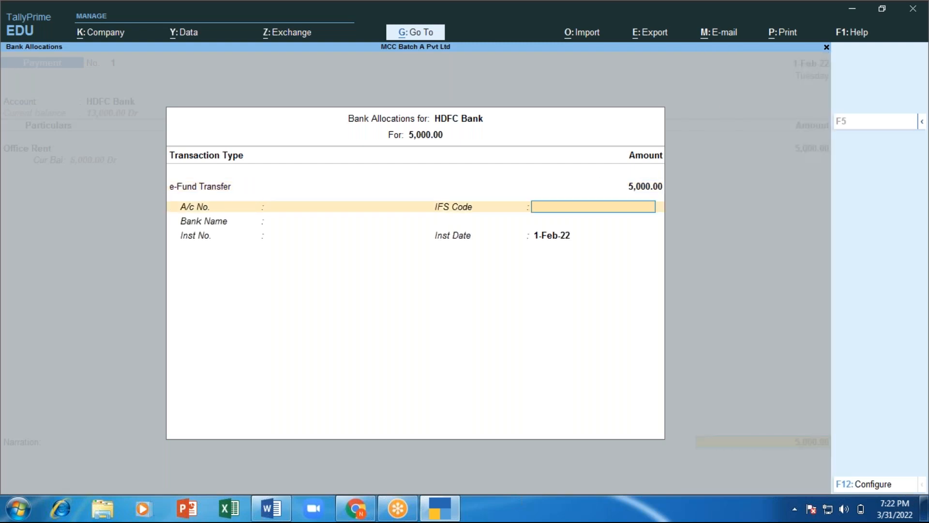
key(Return)
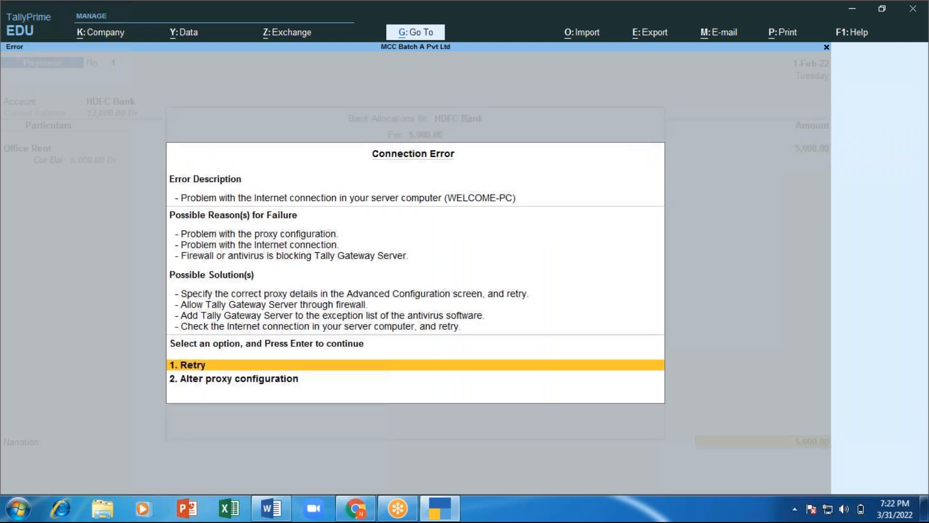
key(Escape)
key(Return)
key(Return)
key(Return)
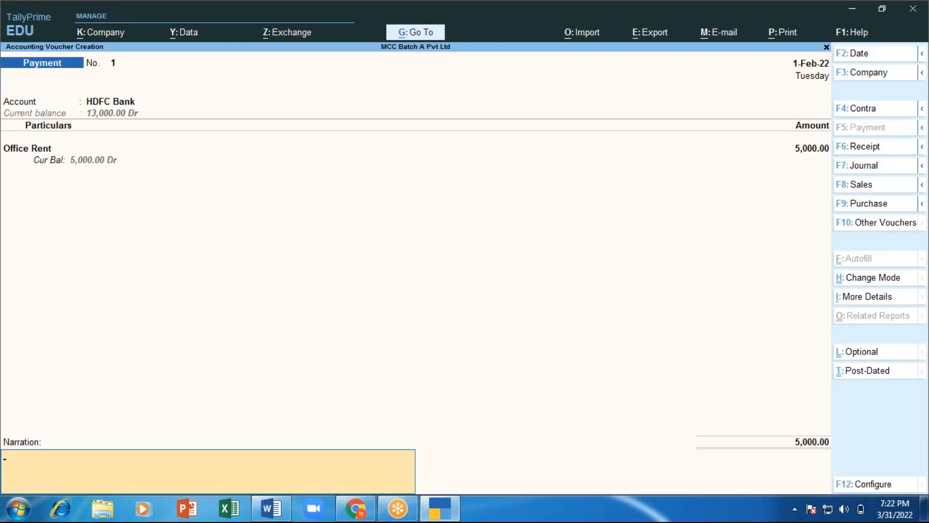
Step: Add the narration 'rent paid for the month of JAN-2022' and save Payment voucher 1
text(rent [)
key(BackSpace)
text(paid for the month of)
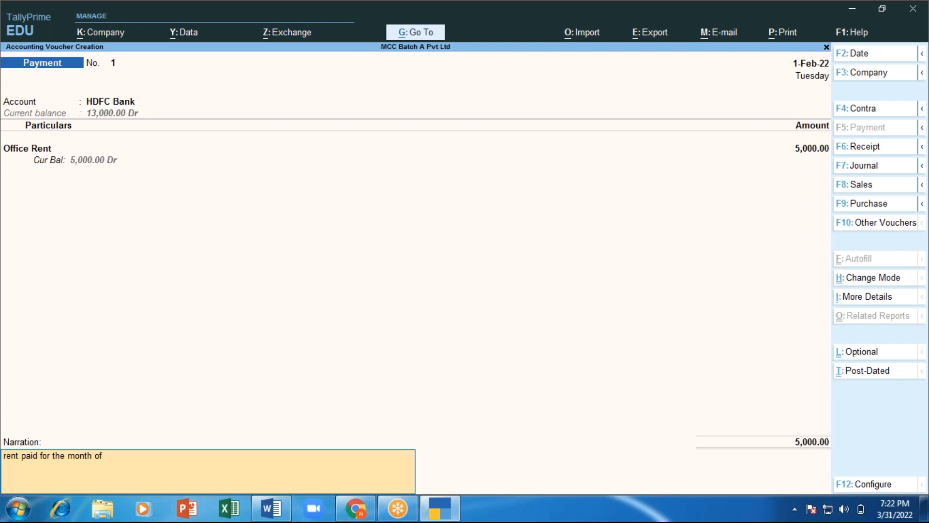
text( JAN-)
key(Return)
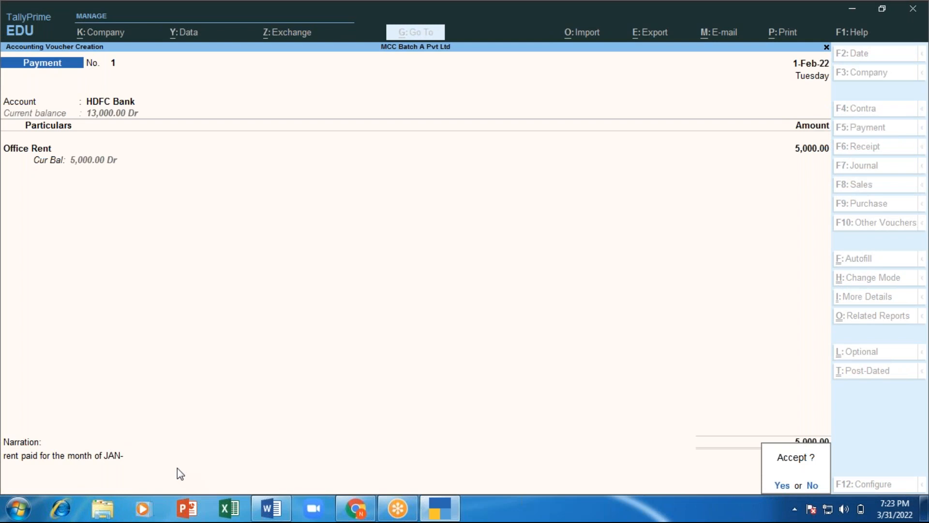
key(Escape)
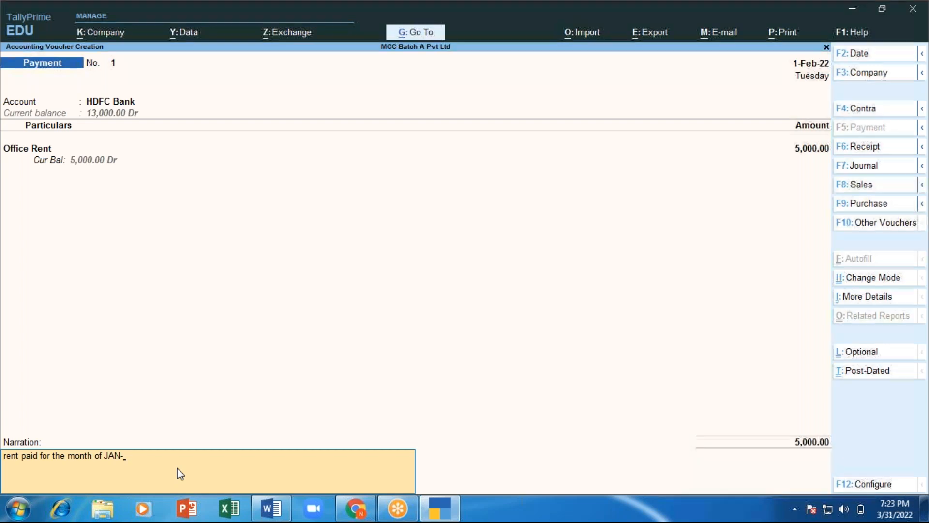
text(2022)
key(Return)
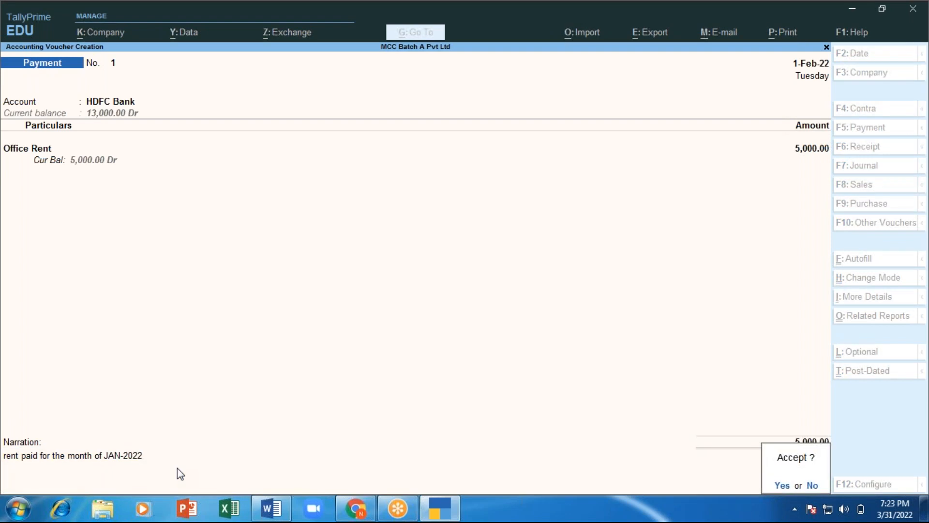
key(Return)
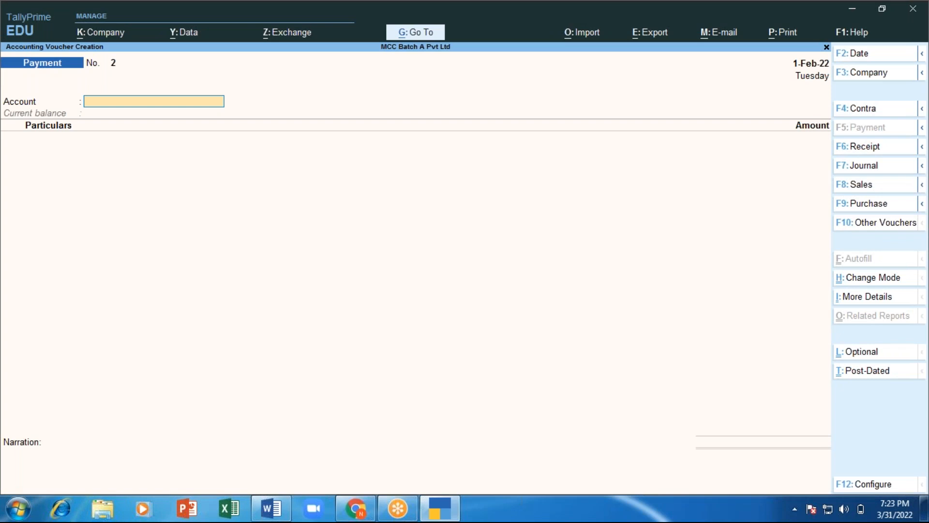
Step: Pay 1,500 for Internet Charges from the ICICI Bank account
key(Down)
key(Down)
key(Down)
key(Down)
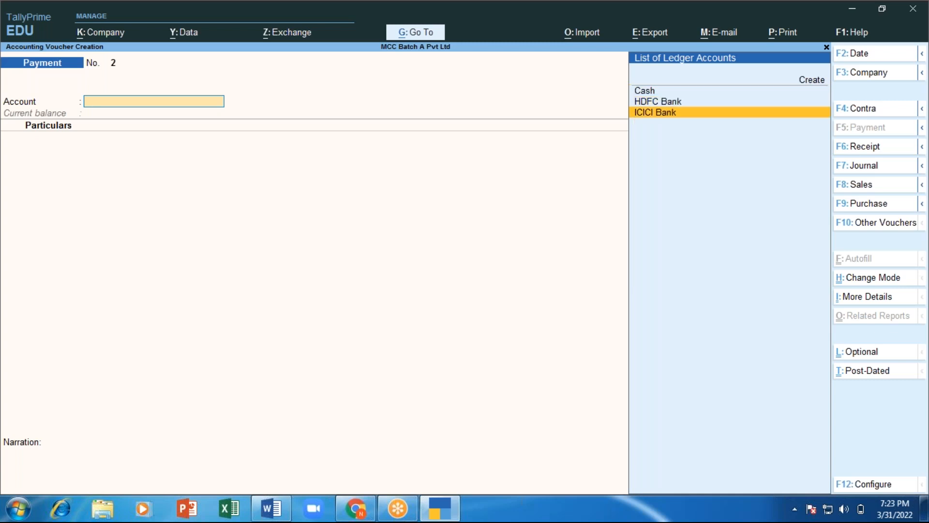
key(Return)
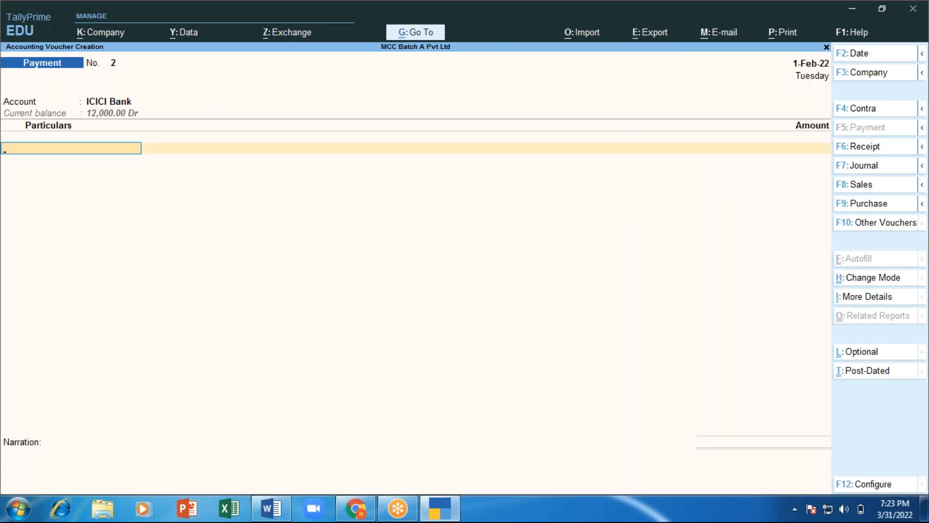
text(In)
key(Return)
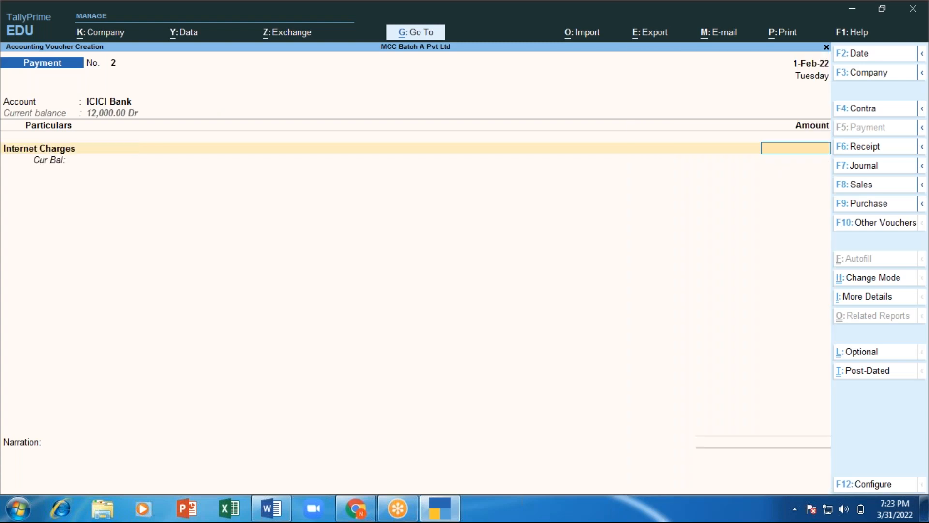
text(1500)
key(Return)
Step: Record cheque 101010 in the ICICI Bank allocation, add the Jan-2022 internet bill narration, and save
key(Return)
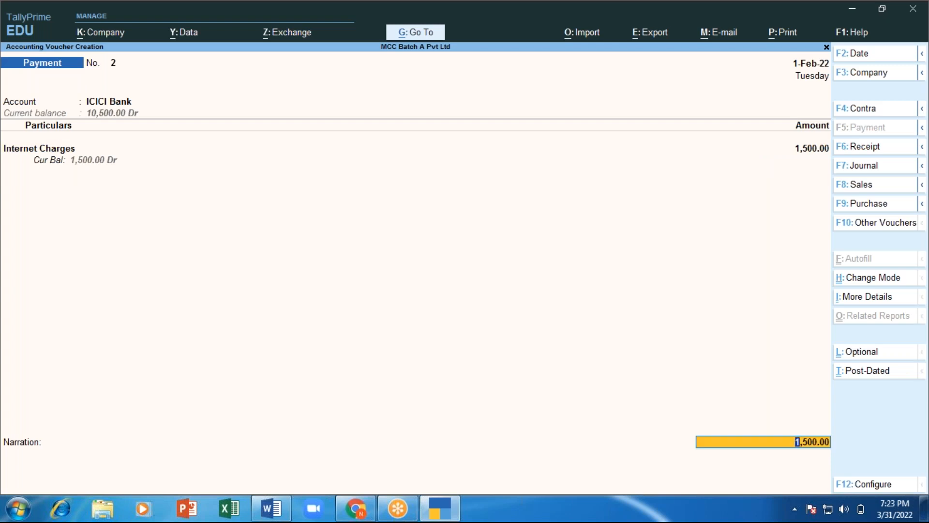
key(Return)
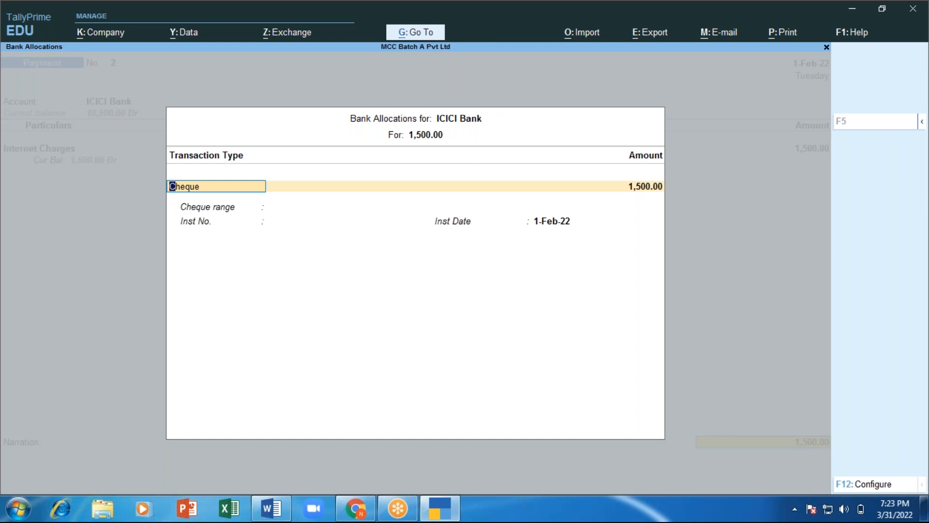
key(Return)
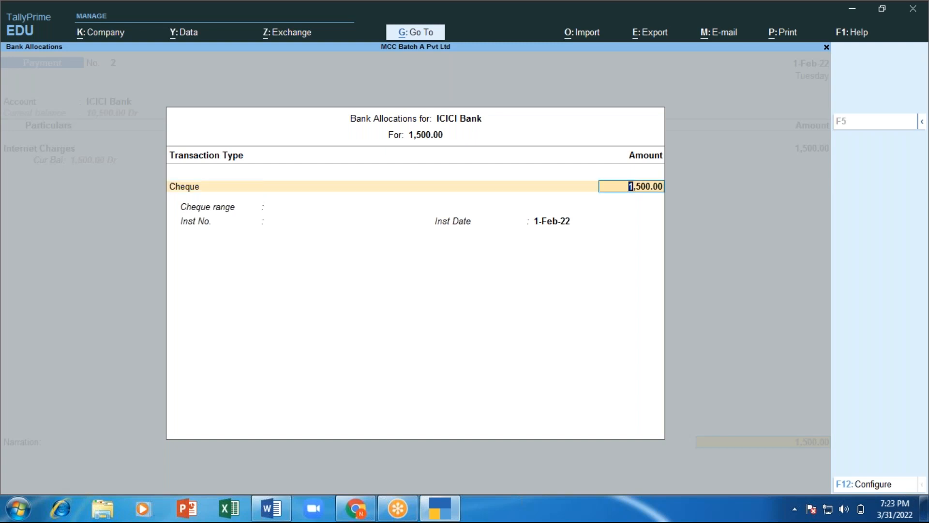
key(Return)
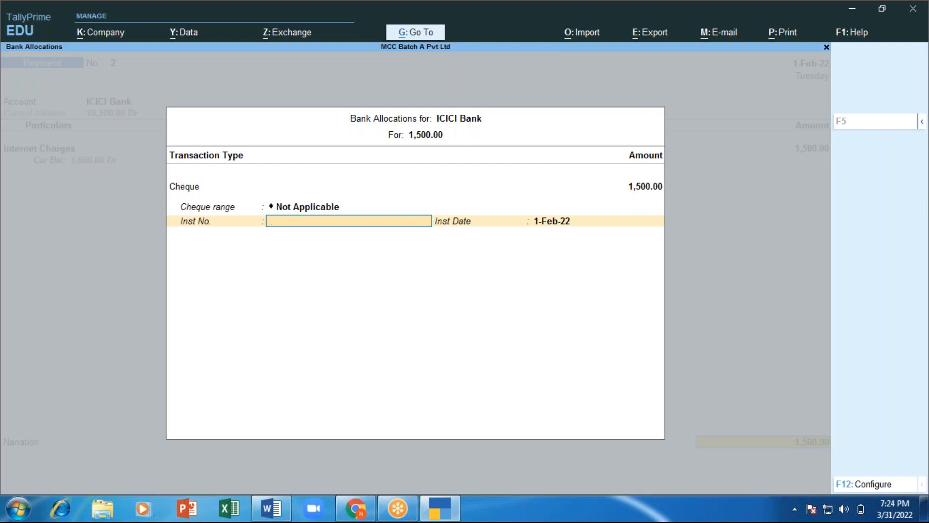
text(101010)
key(Return)
key(Return)
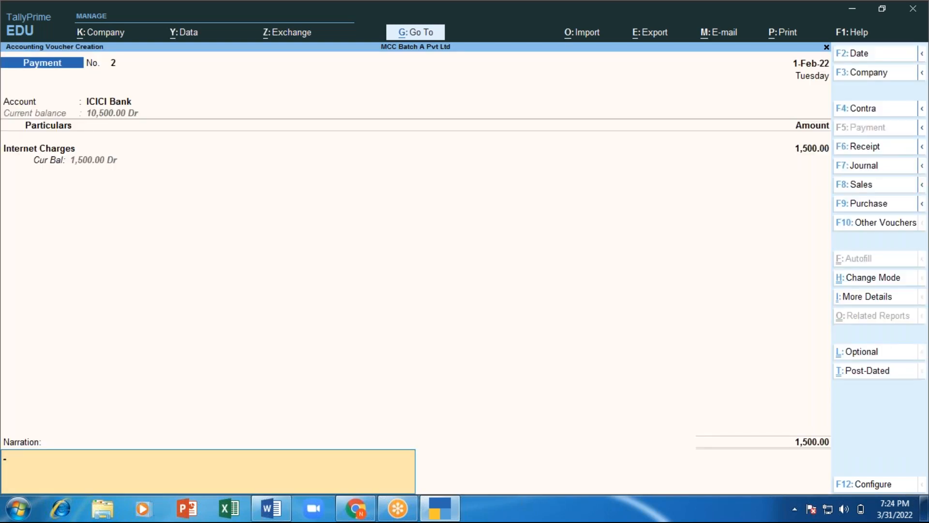
text(nternet bill for the month of)
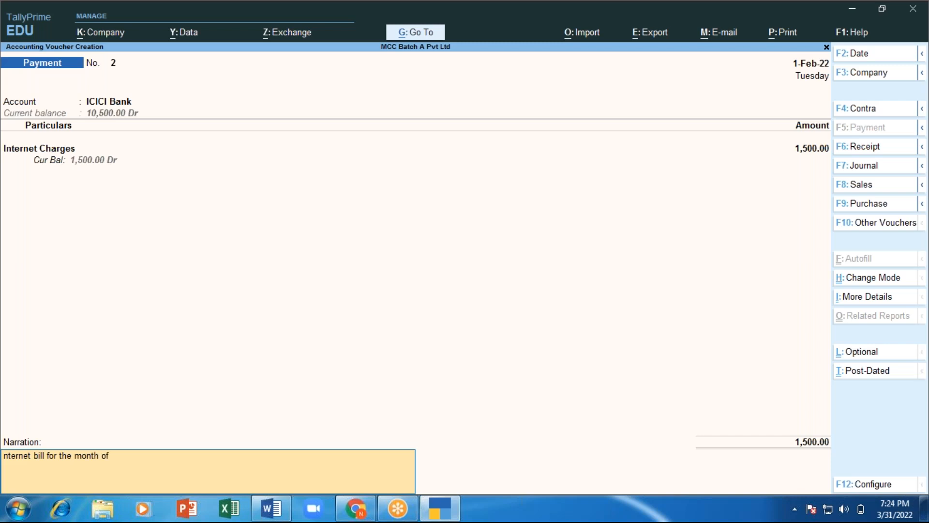
text( JAn-2022)
key(Return)
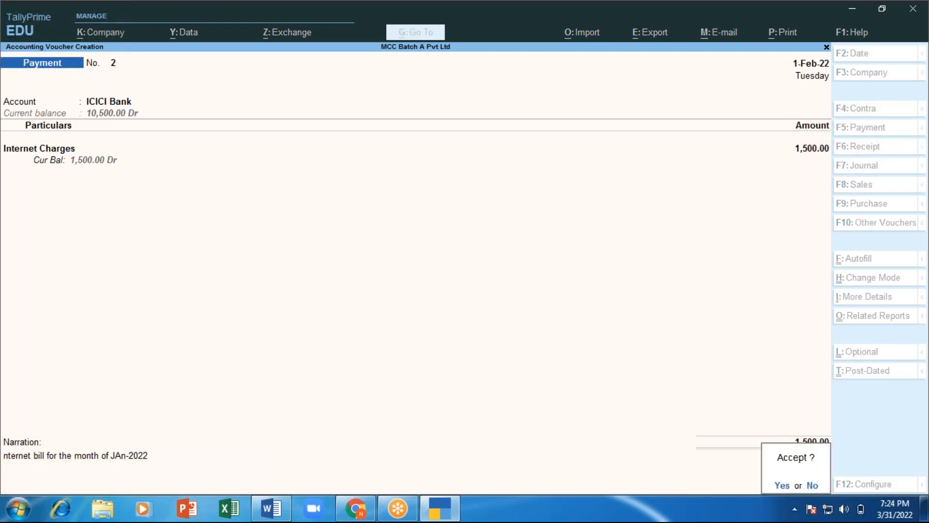
key(Return)
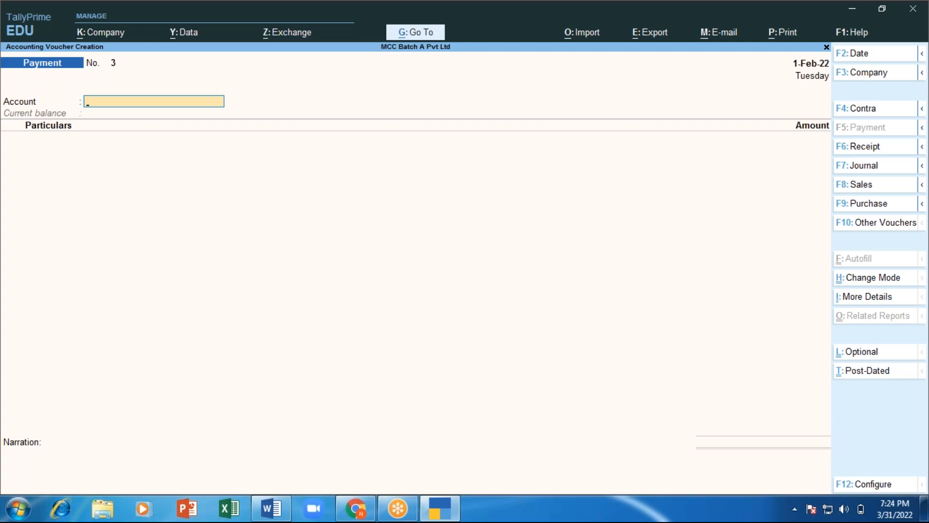
Step: Date the voucher 2-Feb-22 and pay 1,000 for Mobile Bill from Cash
key(F2)
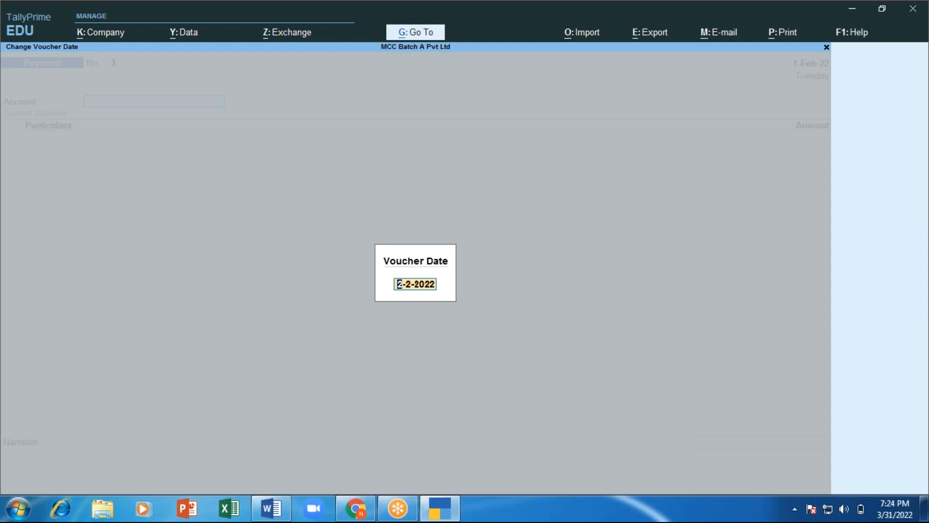
key(Return)
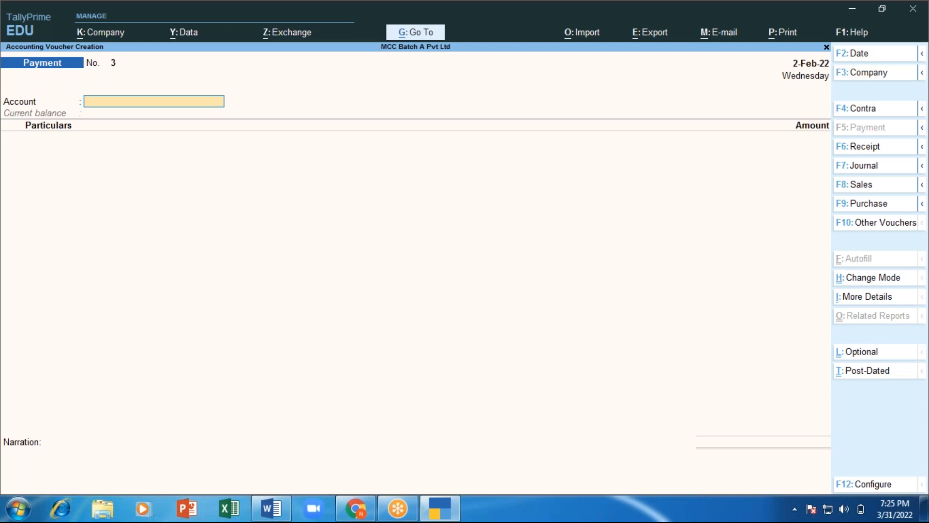
text(Cas)
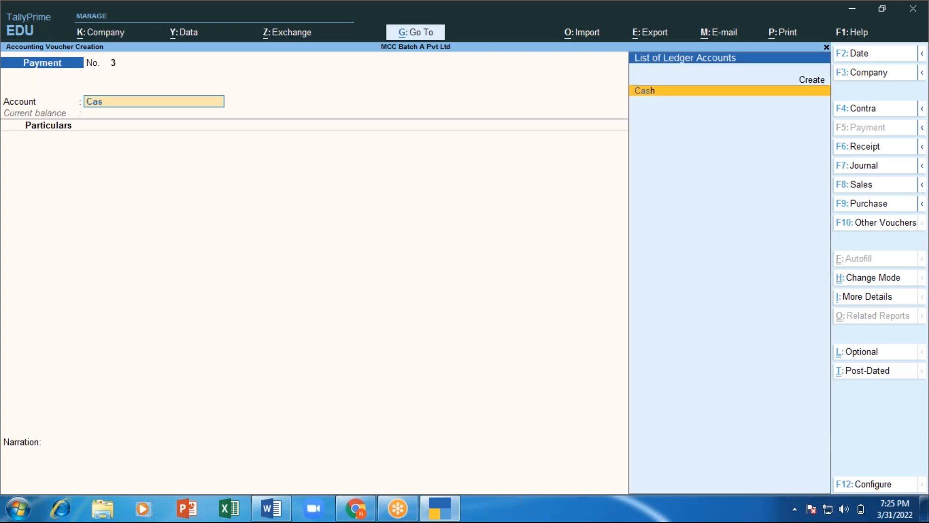
key(Return)
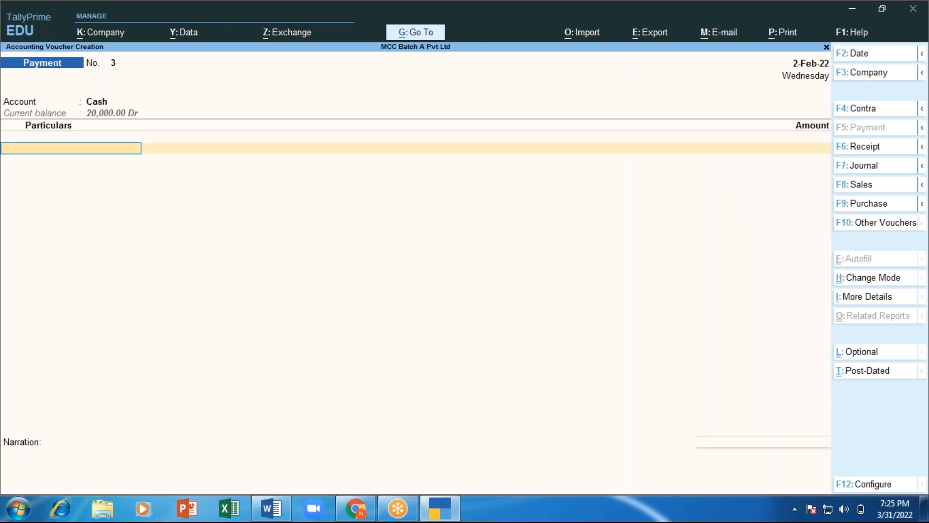
text(Mo)
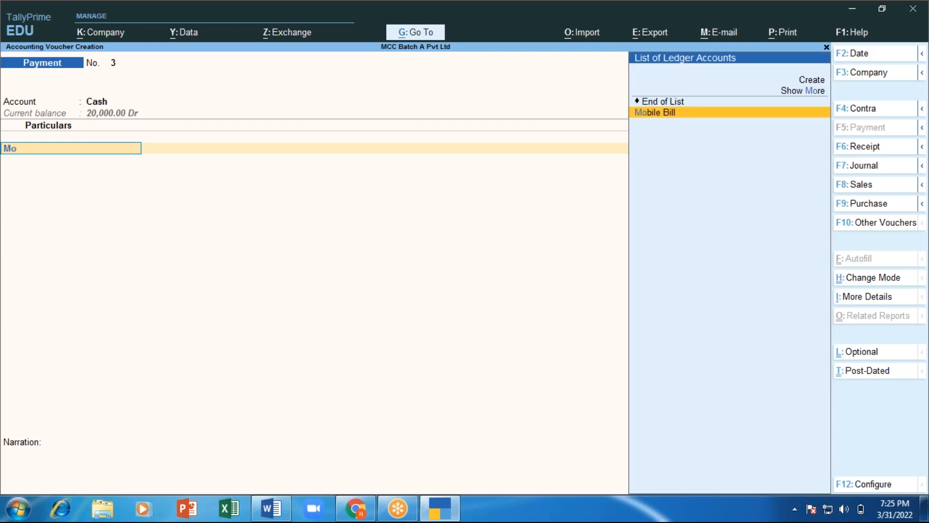
key(Return)
text(1000)
key(Return)
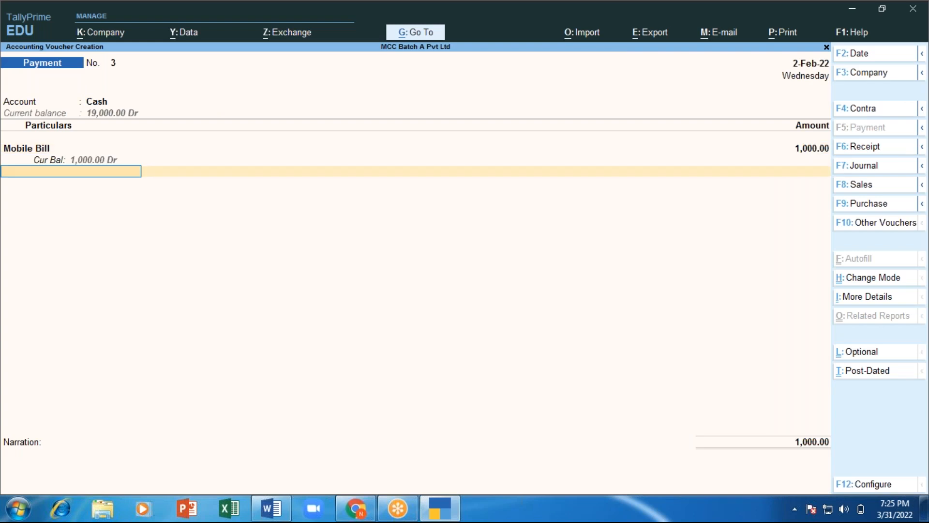
Step: Add the narration 'mobile blll FTM JAN- 2022' and save the Mobile Bill payment voucher
key(Return)
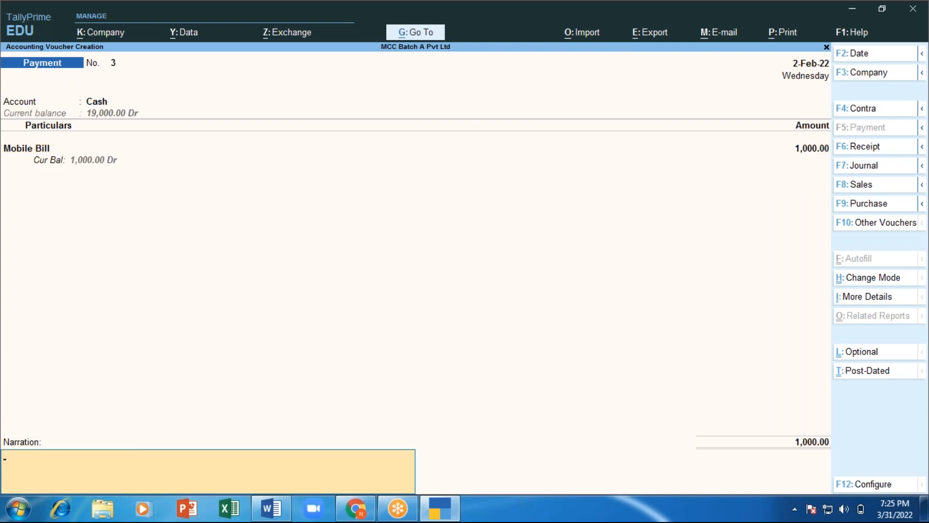
text(mobile blll FTM JAN- 2020)
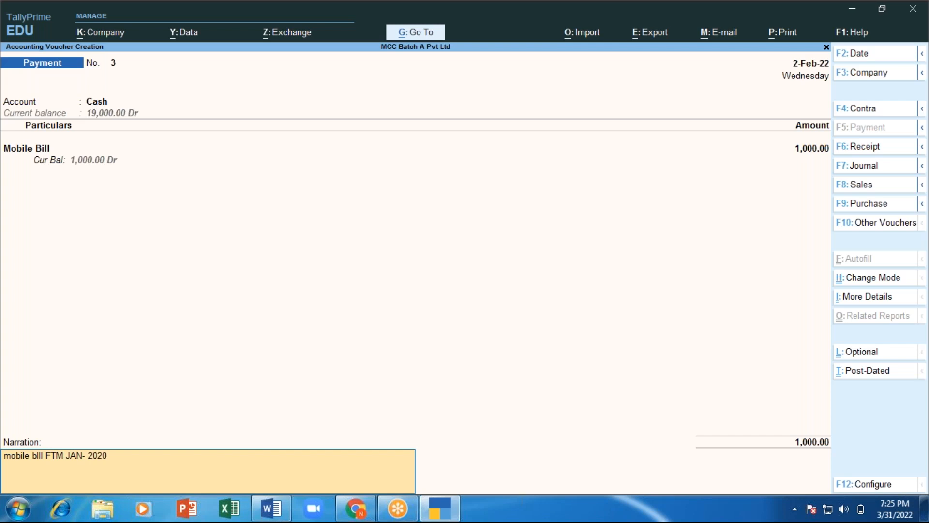
key(BackSpace)
text(2)
key(Return)
key(Return)
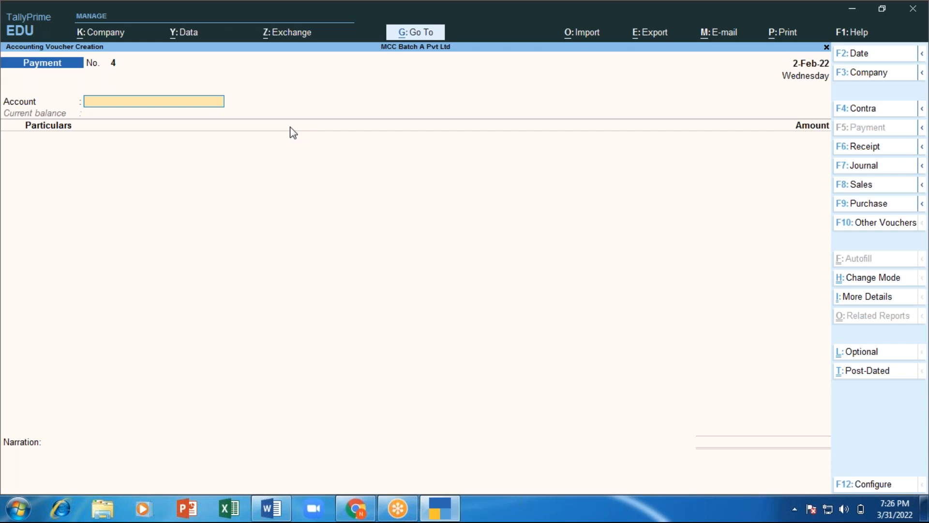
Step: Add numbered item 3 'Receipt Voucher (F6) - any income, receiving any bill - Drs' to the Word notes
key(alt+Tab)
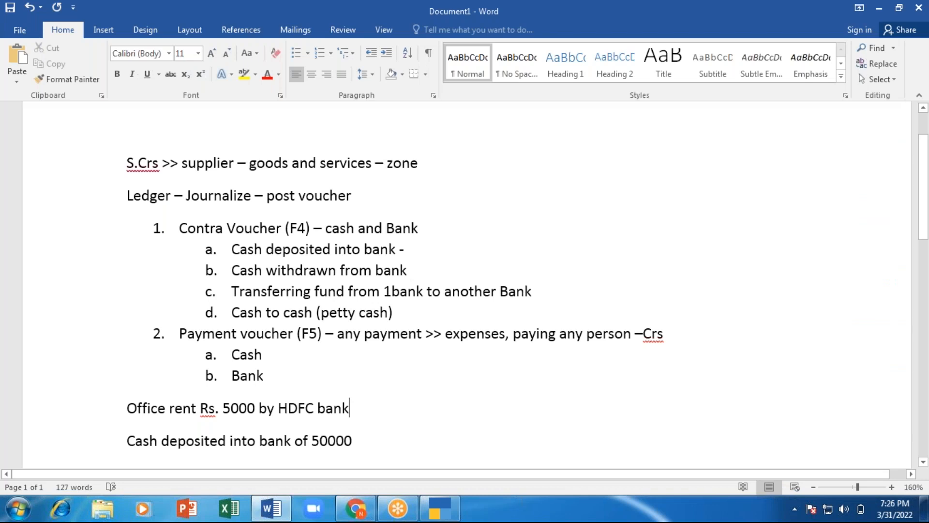
key(Return)
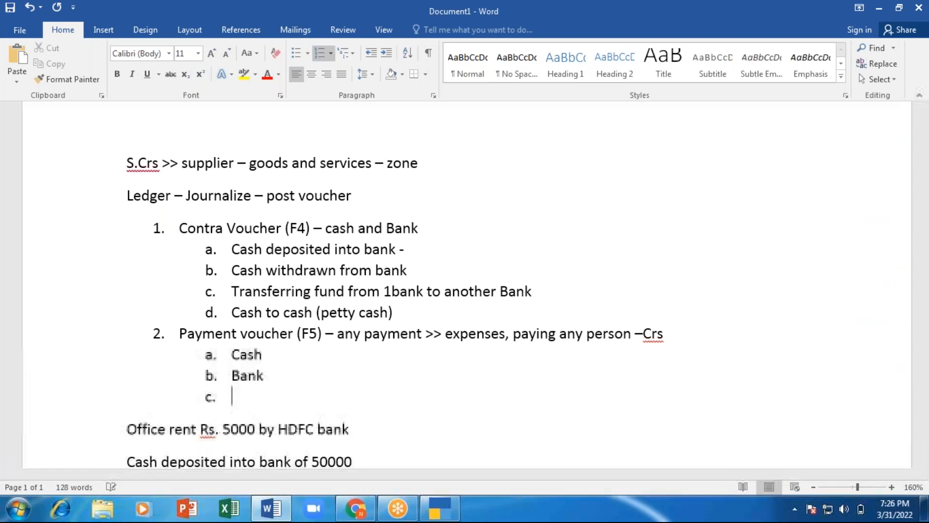
key(shift+Tab)
text(R)
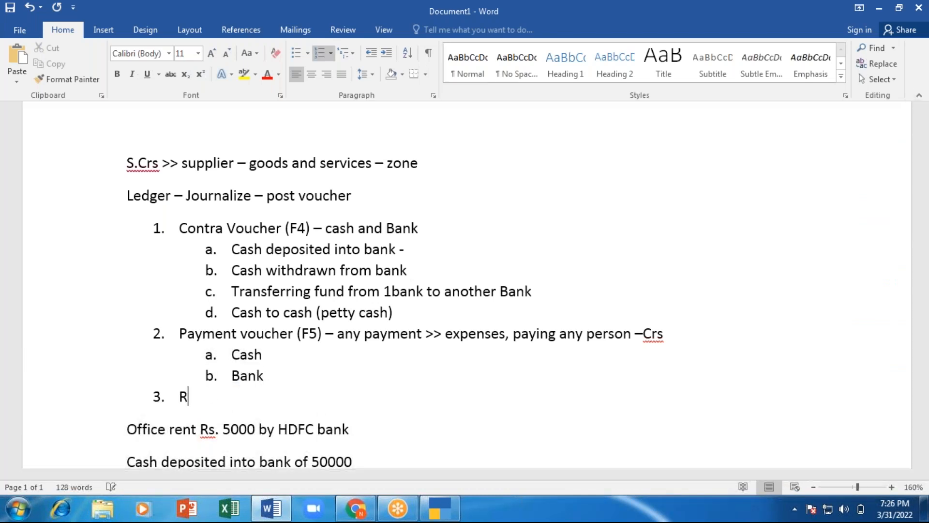
text(ecept)
key(BackSpace)
key(BackSpace)
text(ipt Voucher )
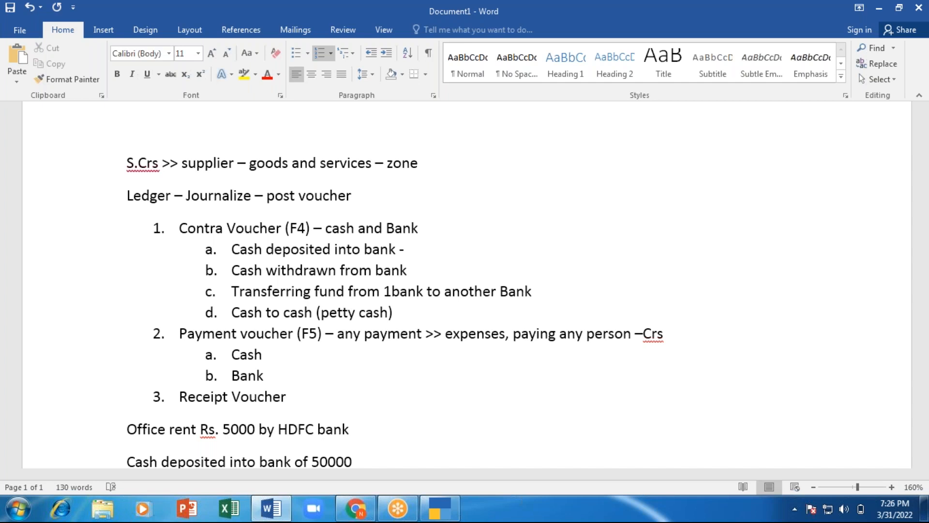
text((F6)
text() -)
text( any income)
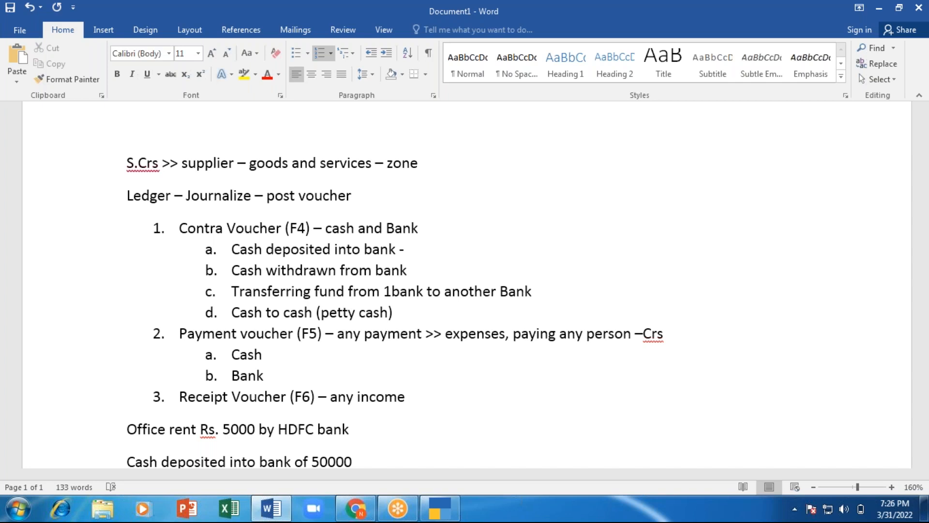
text(, receiveing anf=)
key(BackSpace)
key(BackSpace)
key(BackSpace)
key(BackSpace)
key(BackSpace)
key(BackSpace)
text(g any bill)
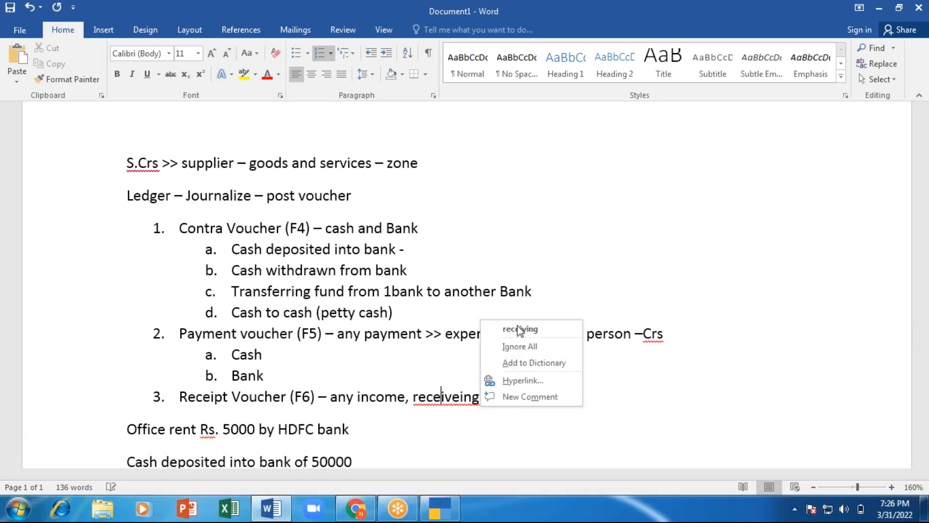
click(518, 329)
click(547, 396)
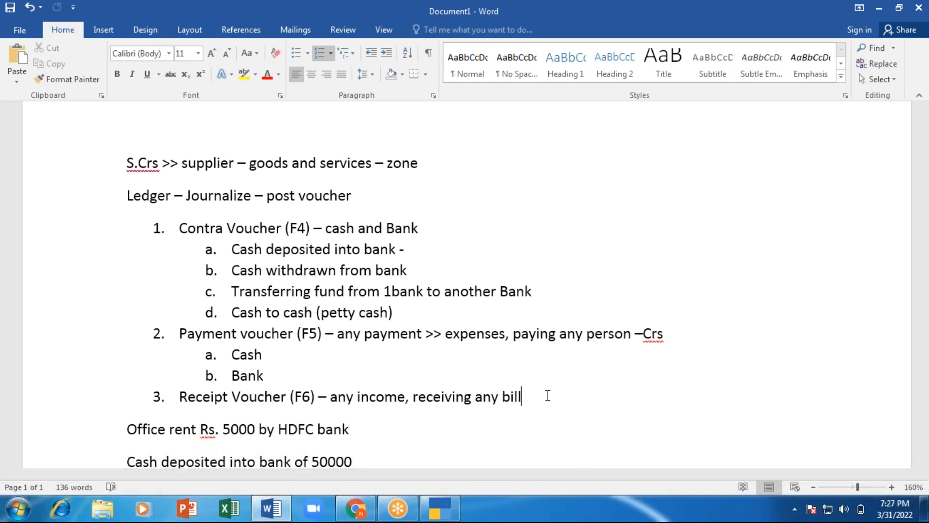
text(- Drs)
Step: Add 'cash' and 'bank' as sub-items under Receipt Voucher in the Word notes, then return to TallyPrime
key(Return)
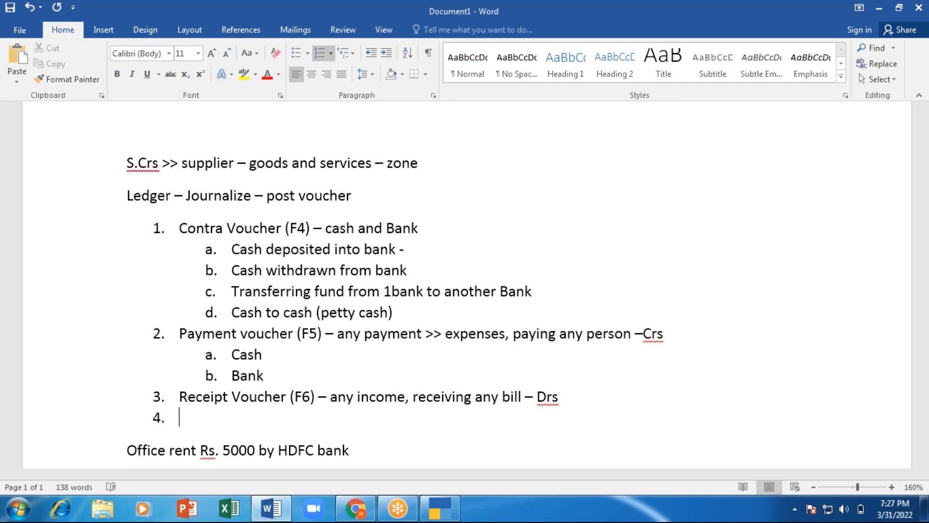
key(Tab)
text(cash)
key(Return)
text(bank)
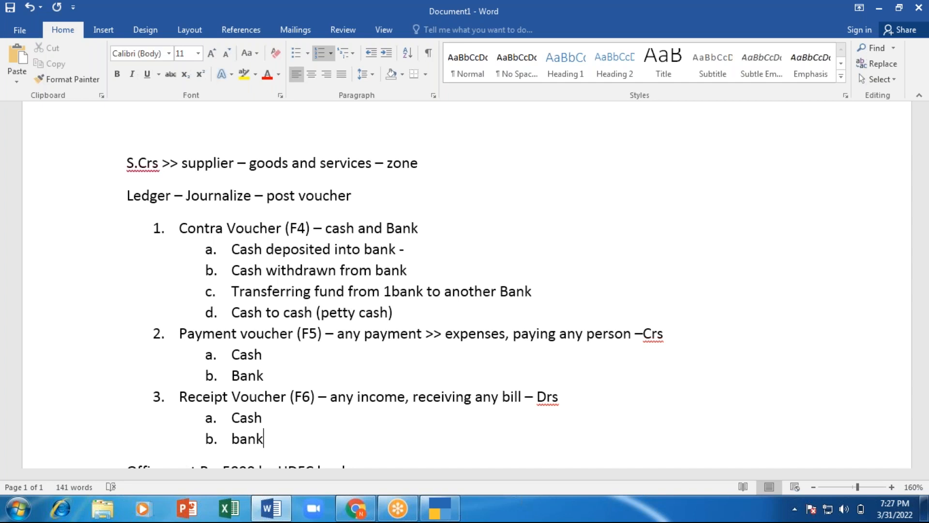
key(alt+Tab)
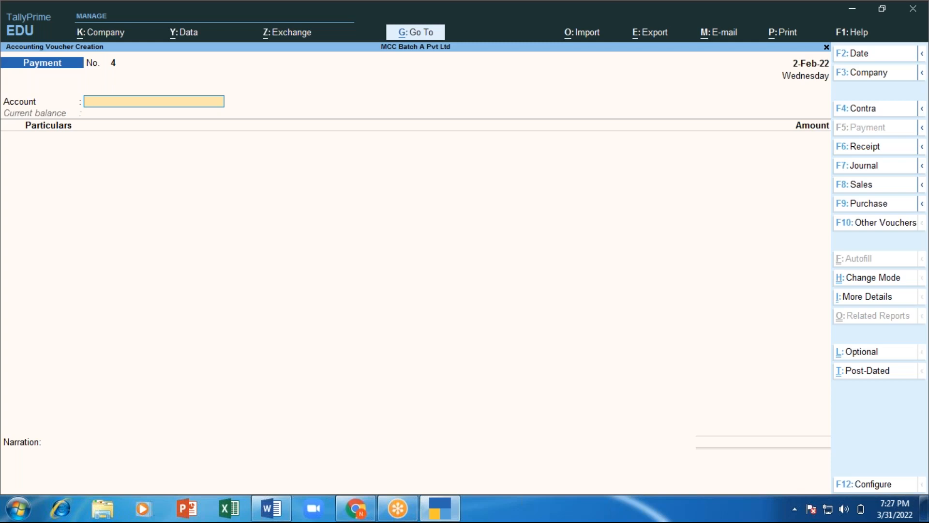
Step: Start Receipt voucher No. 1 with HDFC Bank as the account
key(F6)
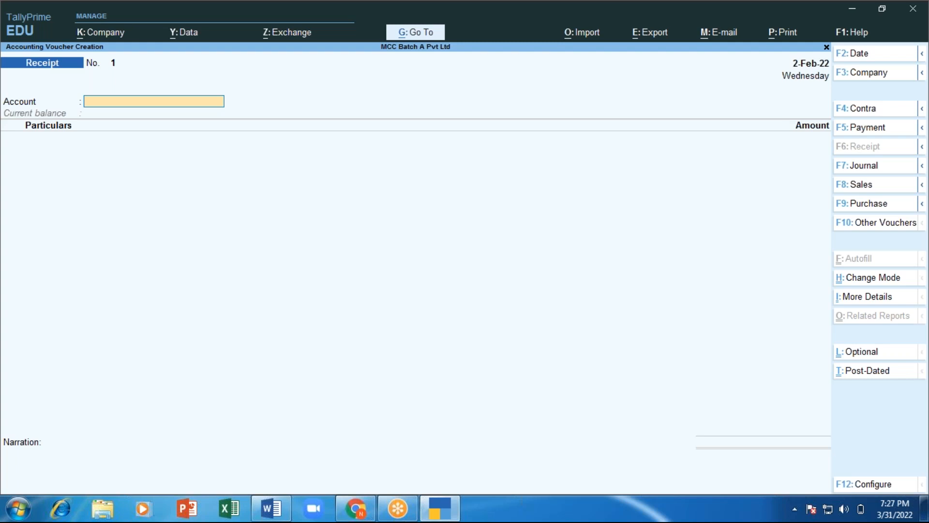
text(Hdf)
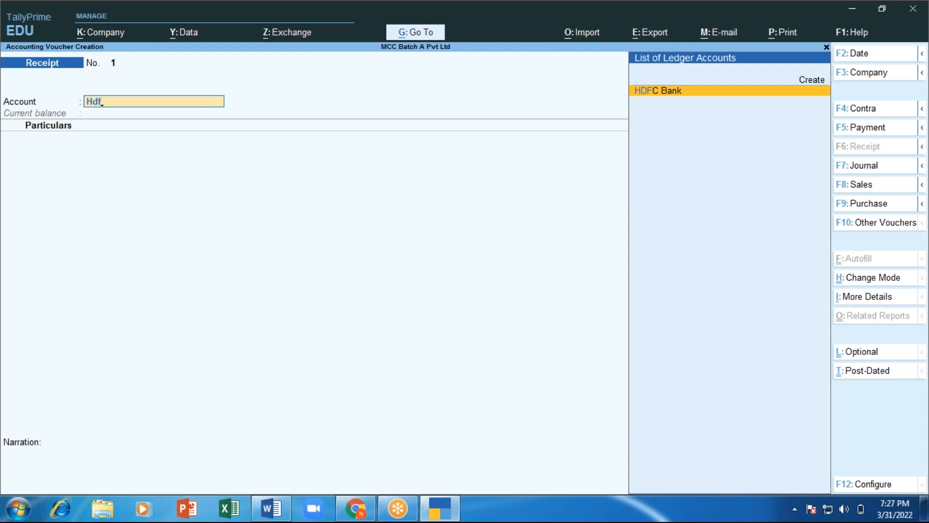
key(Return)
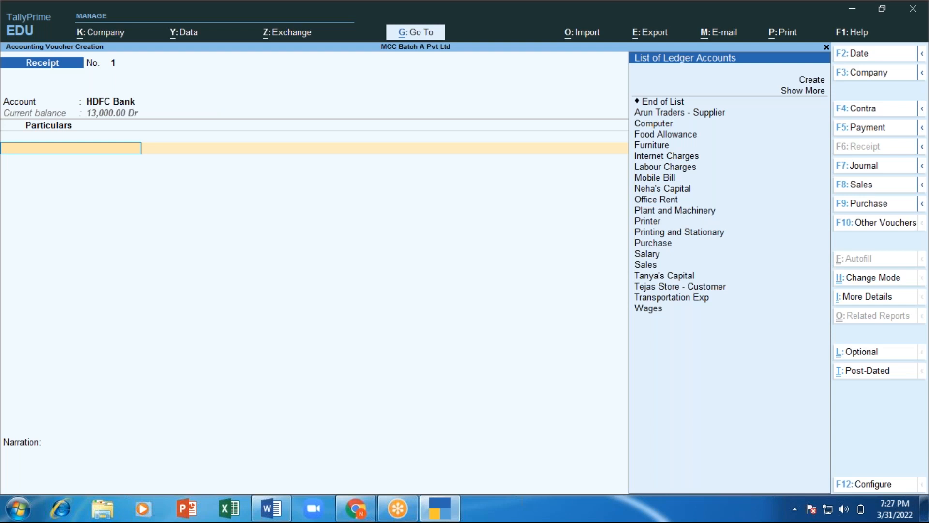
text(Co)
key(BackSpace)
key(BackSpace)
Step: Create ledger 'Commisssion Recieved' under Indirect Incomes with type Not Applicable, inventory unaffected
key(alt+c)
text(Commisssion Recieved)
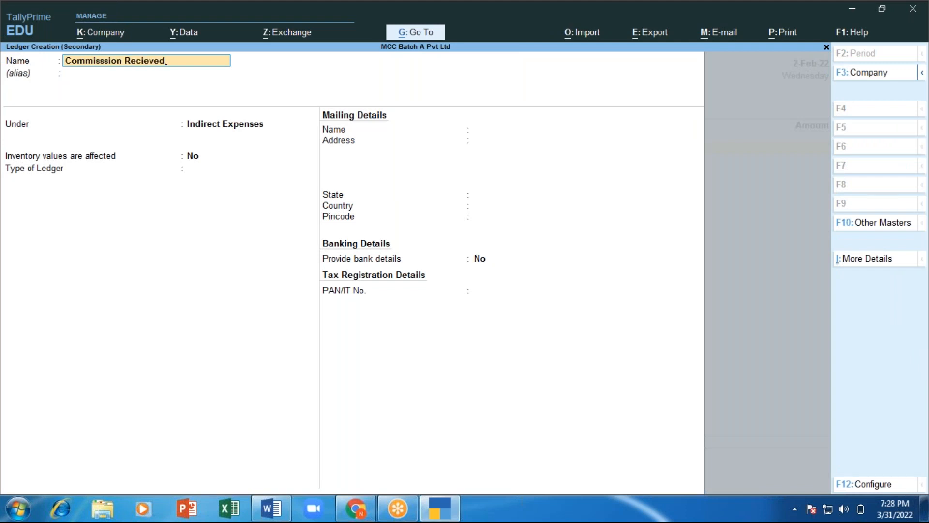
key(Return)
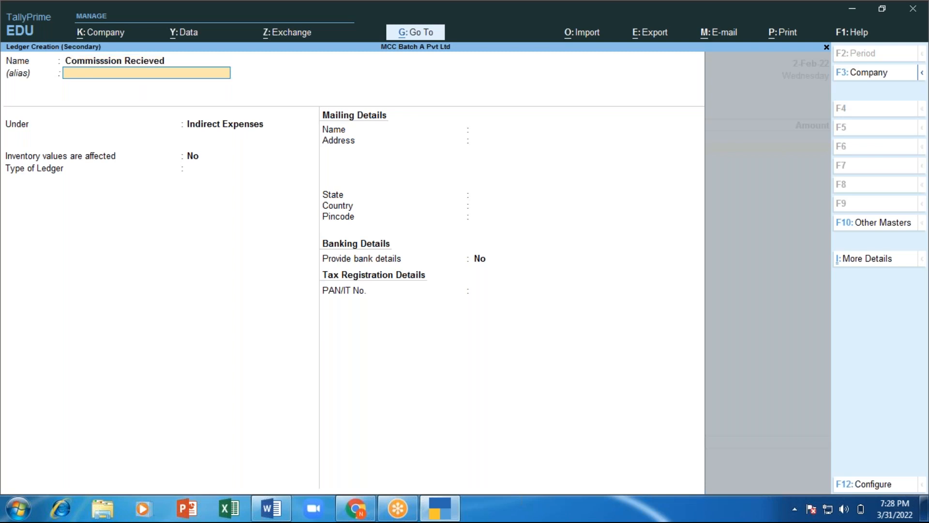
key(Return)
text(In)
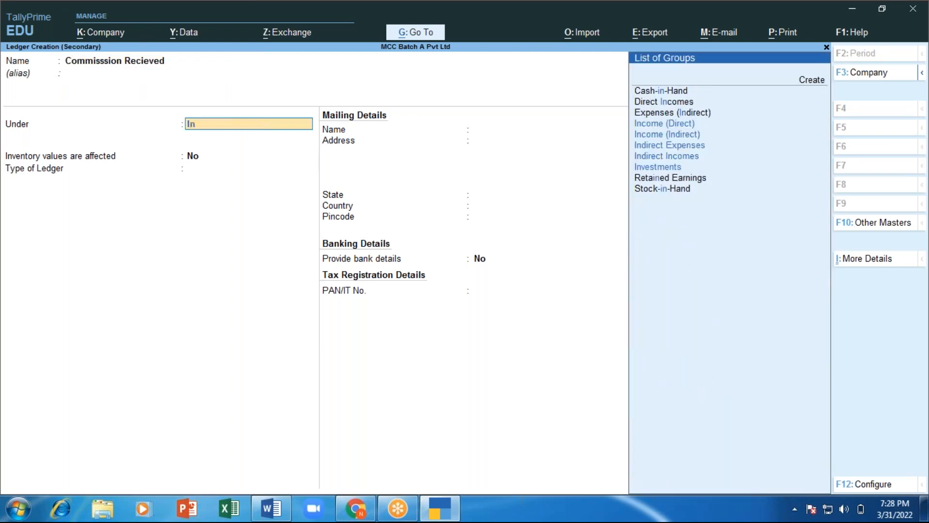
text(d)
key(Down)
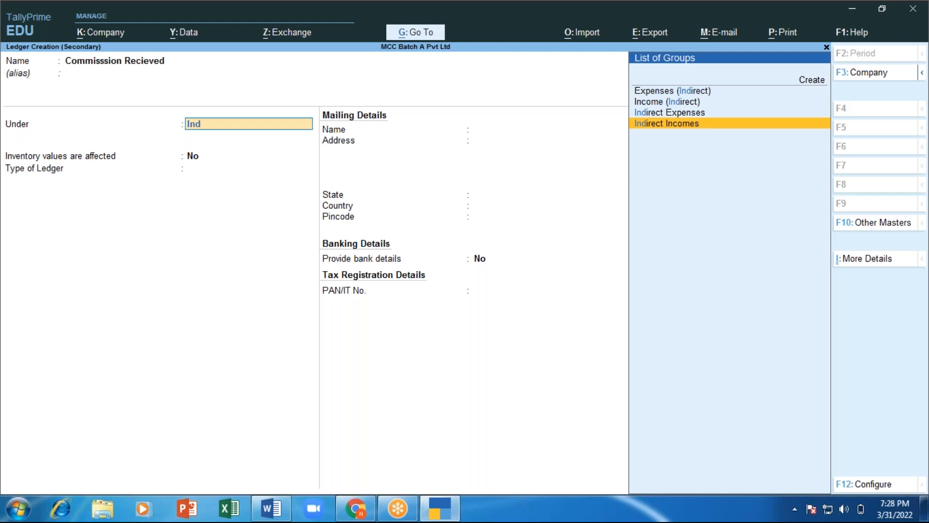
key(Return)
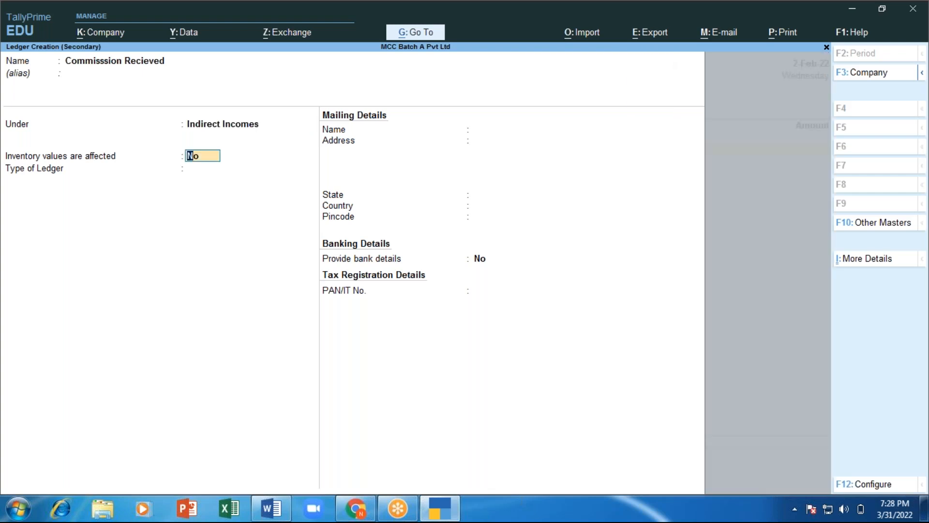
key(Return)
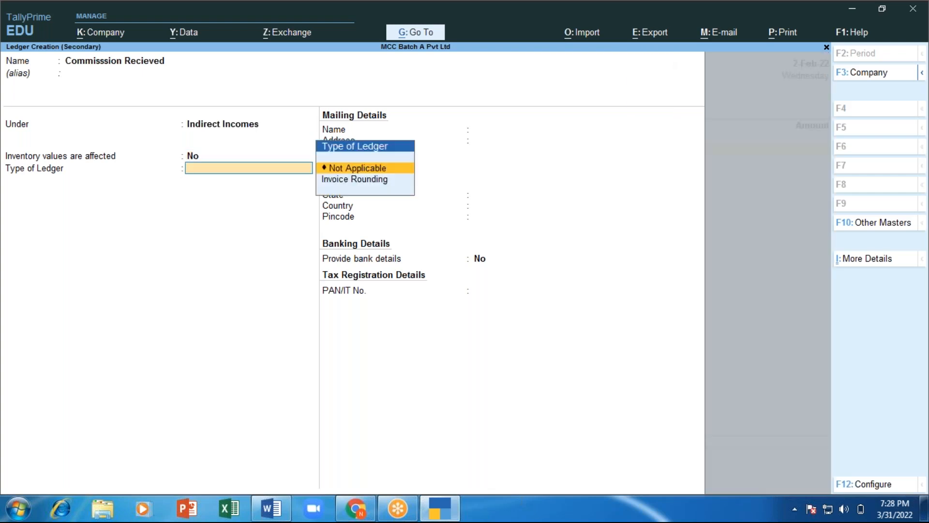
key(Return)
key(Return)
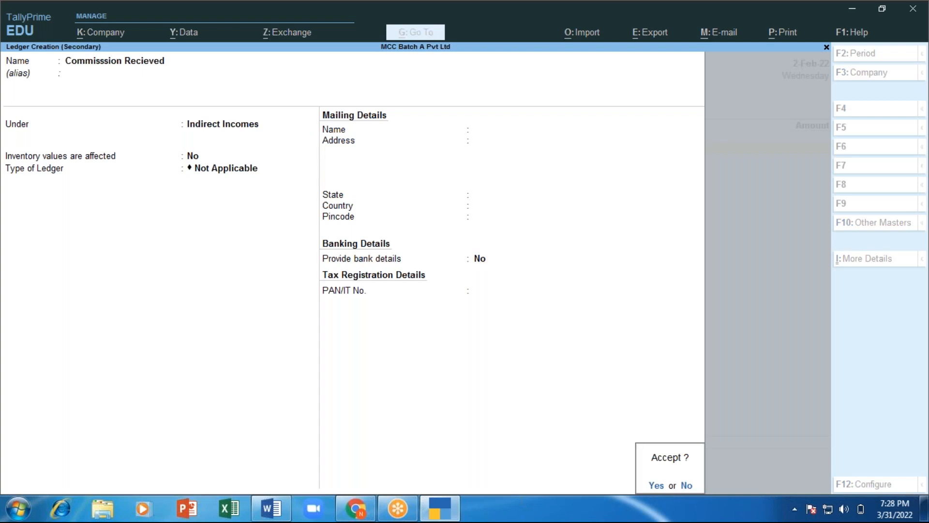
key(Return)
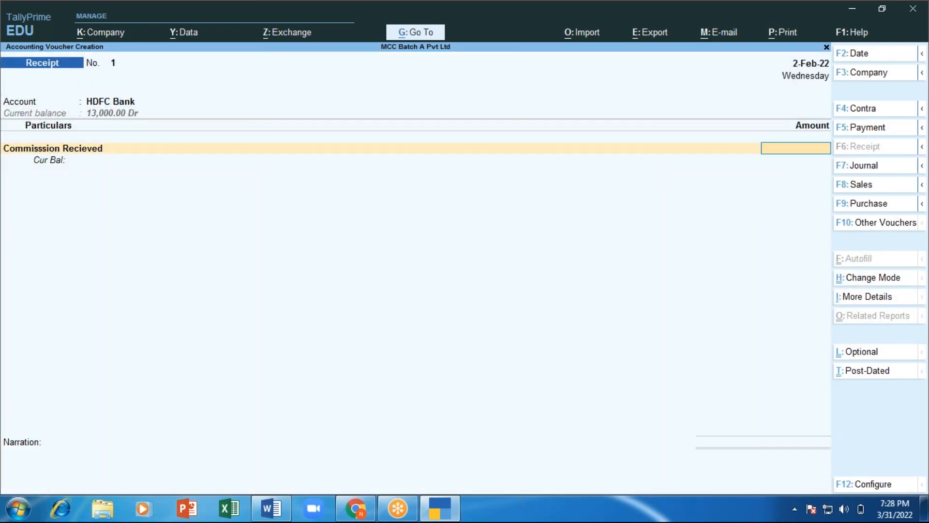
Step: Credit 4,000 commission and allocate it to HDFC Bank as an e-Fund Transfer
text(4000)
key(Return)
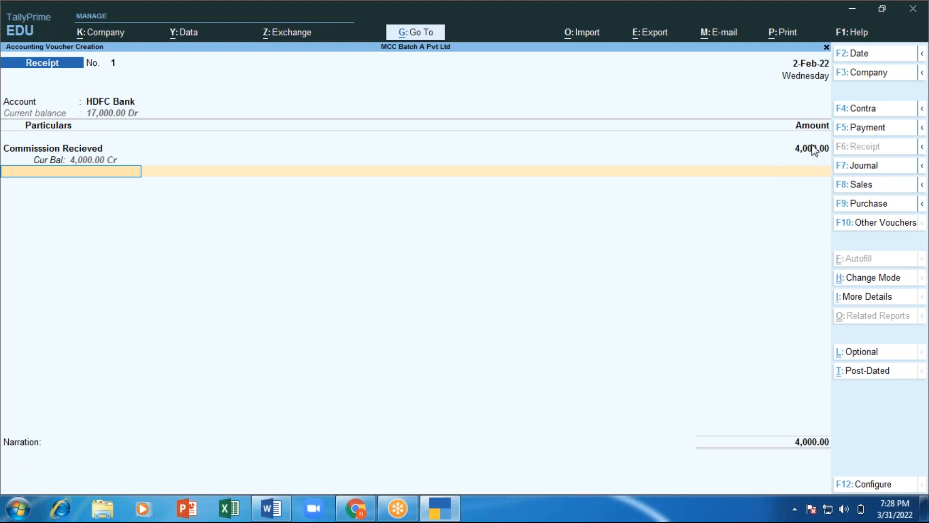
key(Return)
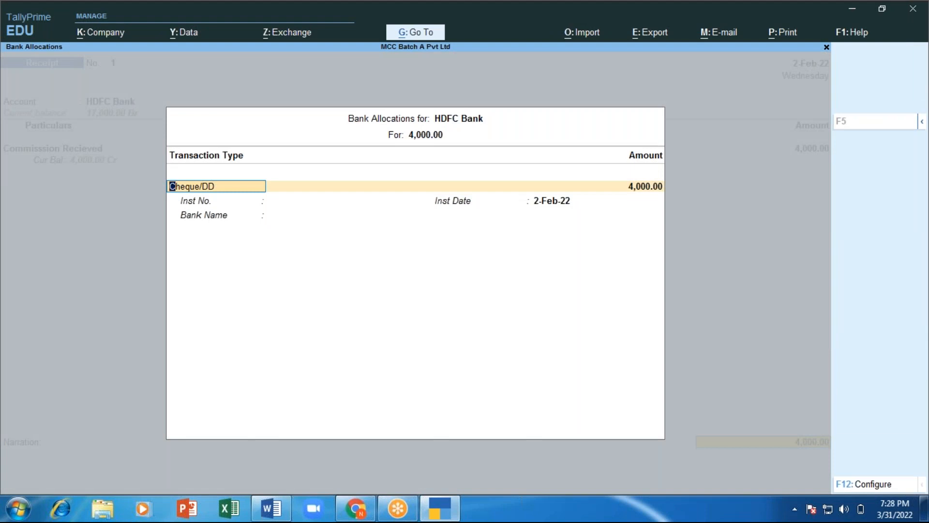
key(BackSpace)
key(BackSpace)
key(Return)
key(Return)
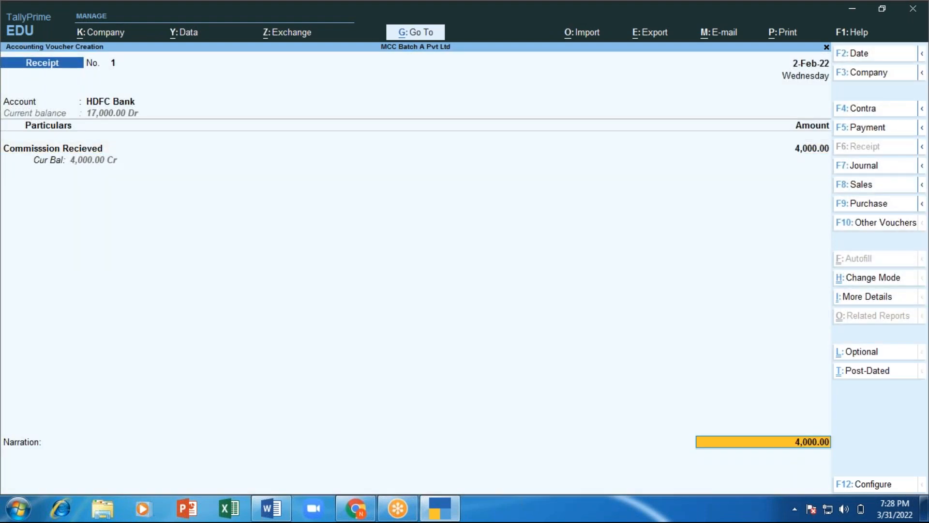
key(BackSpace)
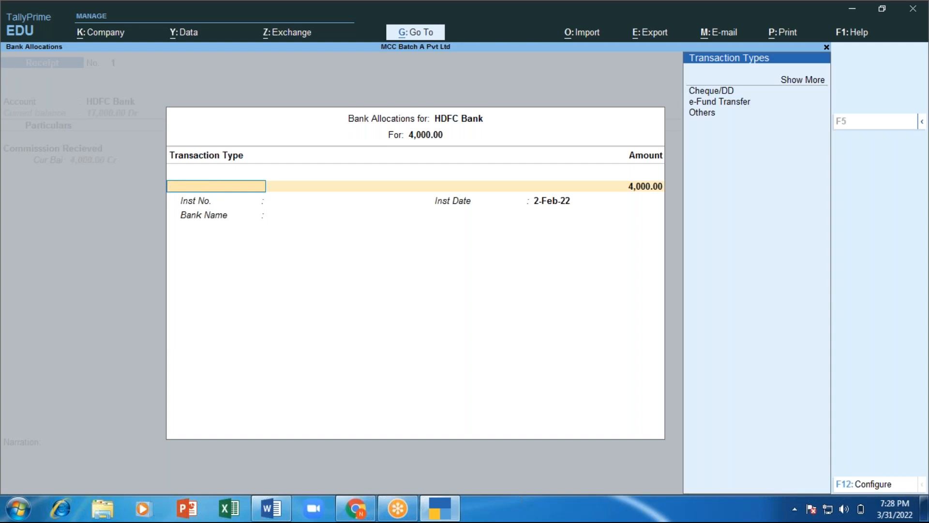
key(Down)
key(Down)
key(Down)
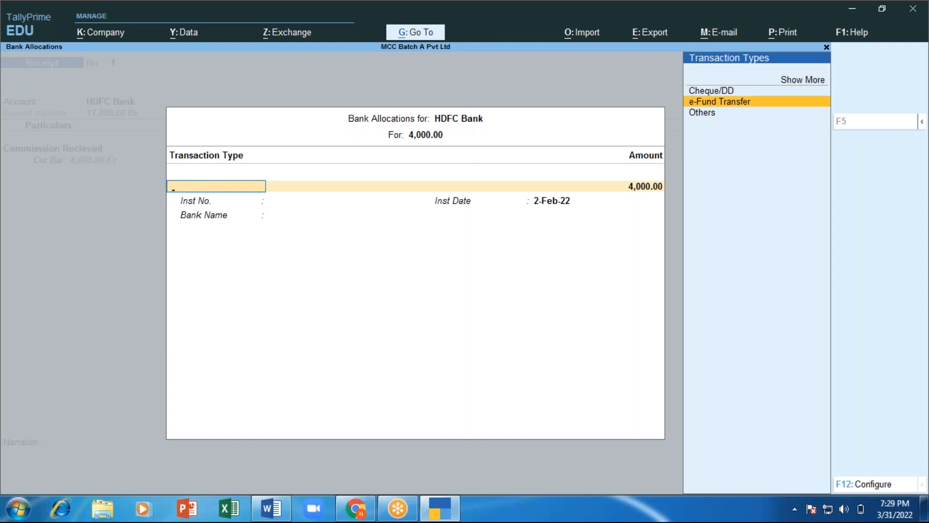
key(Return)
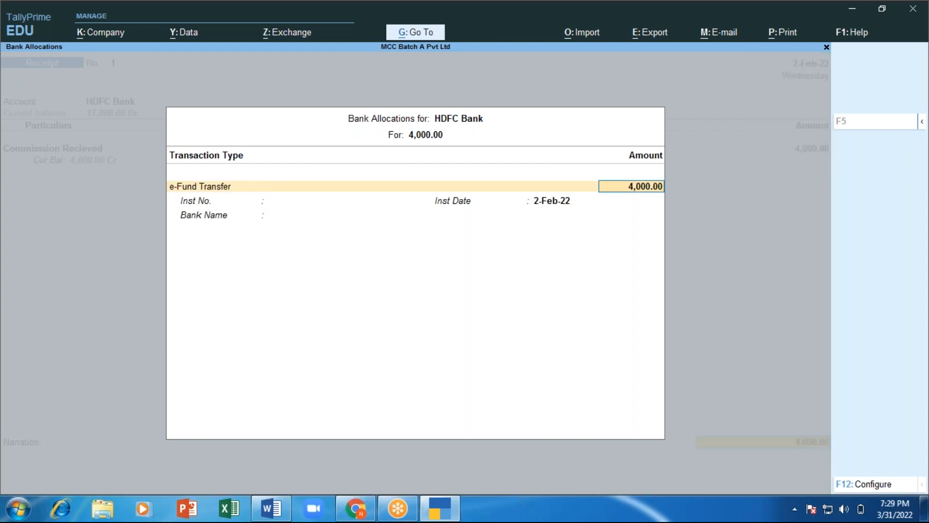
key(Return)
key(Return)
key(Return)
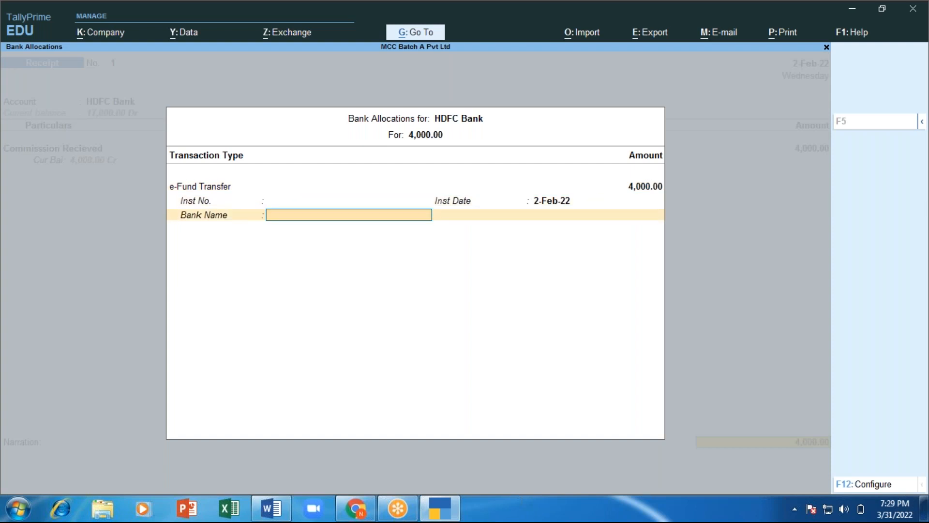
key(Return)
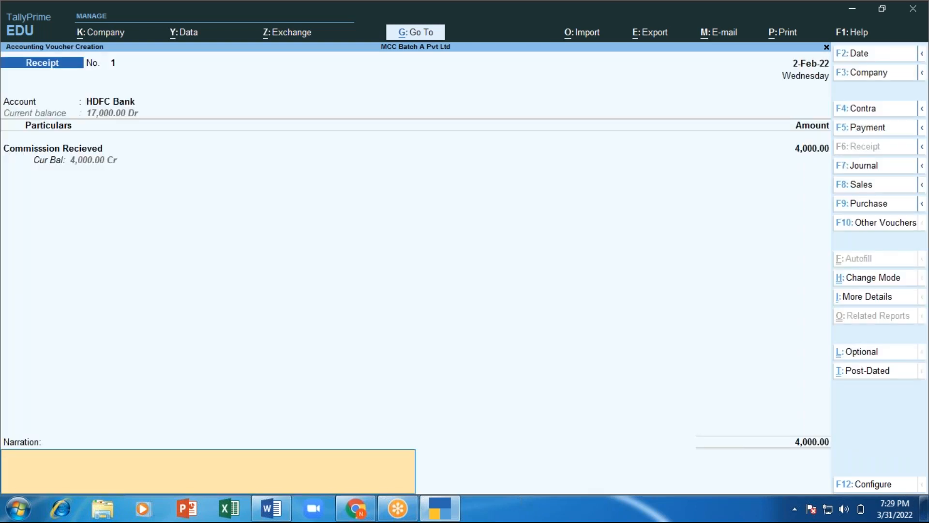
Step: Add narration 'commission received' and save Receipt voucher No. 1
text(commission received)
key(Return)
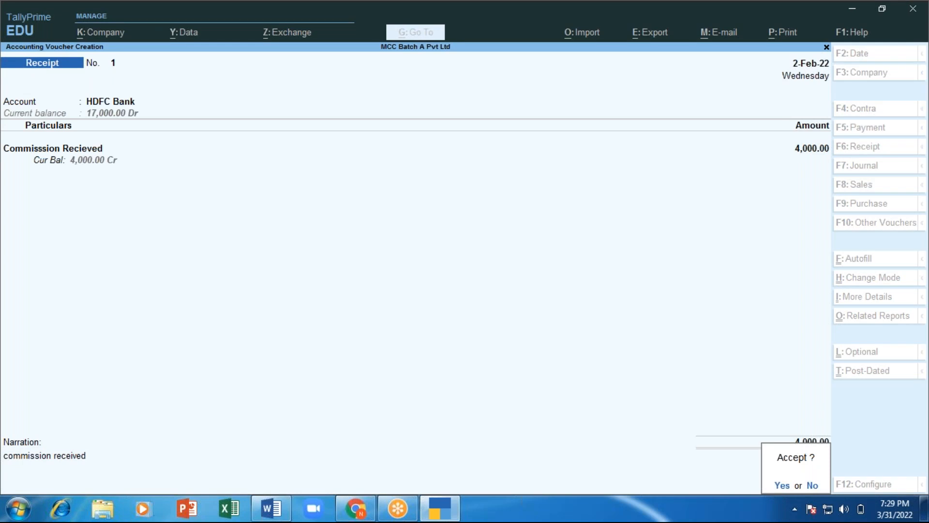
key(Return)
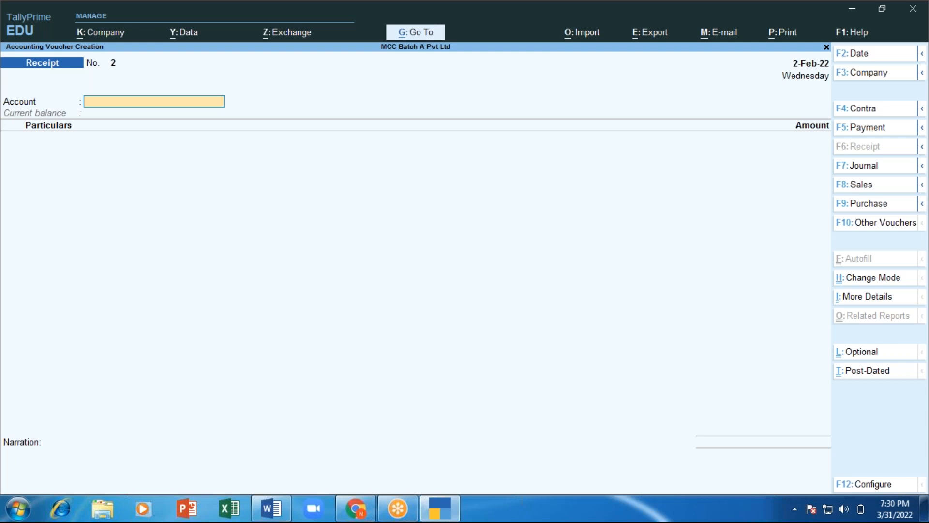
Step: Set ICICI Bank as account and create an 'Int on FD' ledger under Indirect Incomes as the particular
text(Ic)
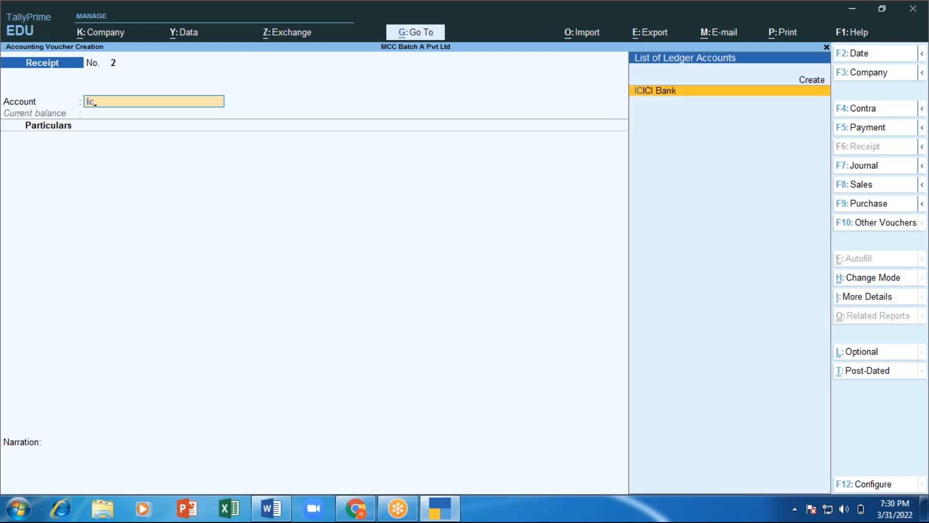
key(Return)
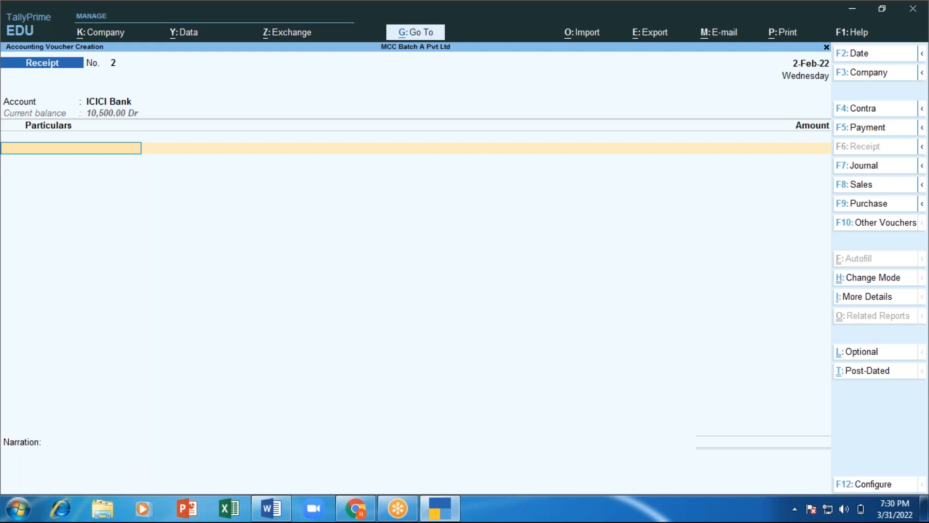
key(alt+c)
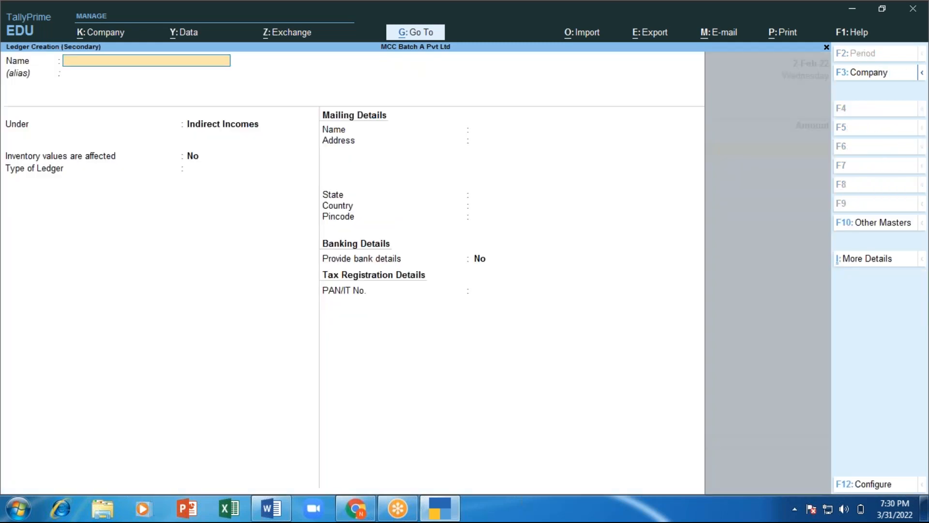
text(Inton FD)
key(BackSpace)
key(BackSpace)
text(on FD)
key(BackSpace)
key(BackSpace)
key(BackSpace)
key(BackSpace)
key(BackSpace)
key(BackSpace)
key(BackSpace)
key(BackSpace)
text(on FD)
key(Return)
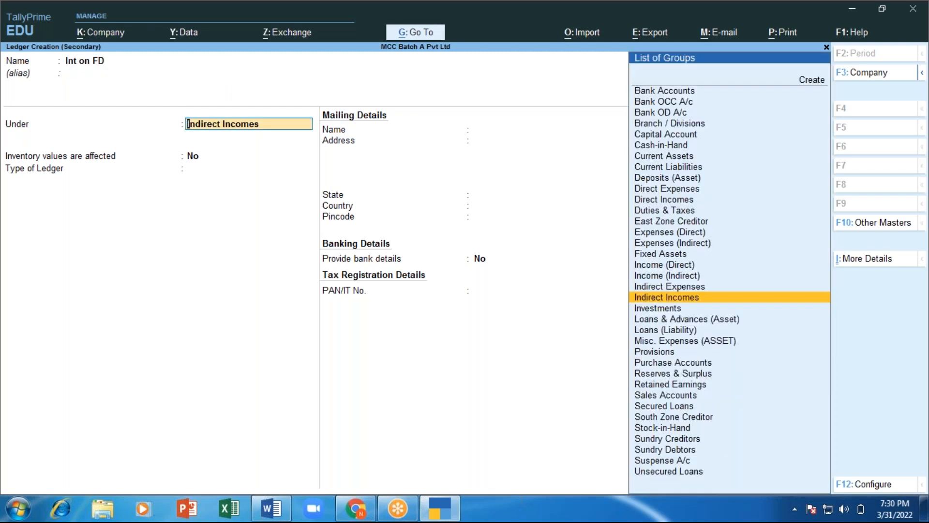
key(Return)
key(Return)
key(Return)
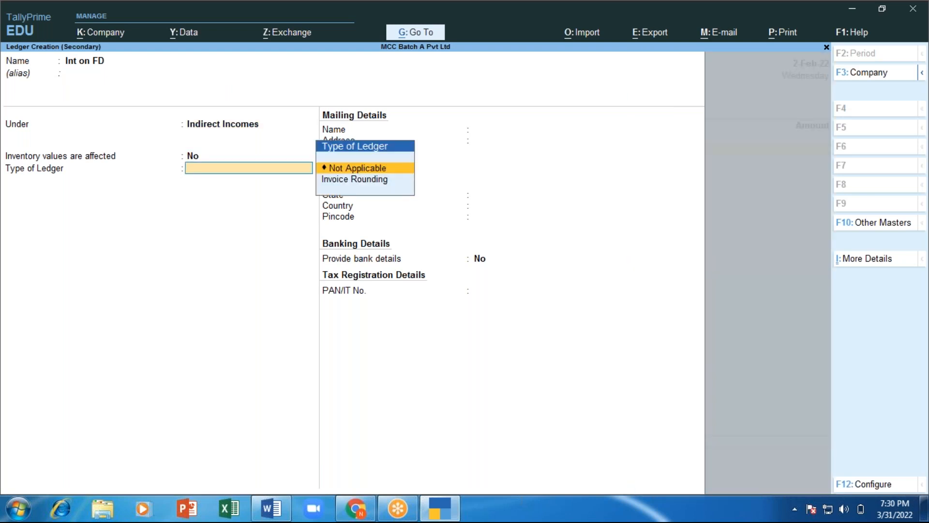
key(Return)
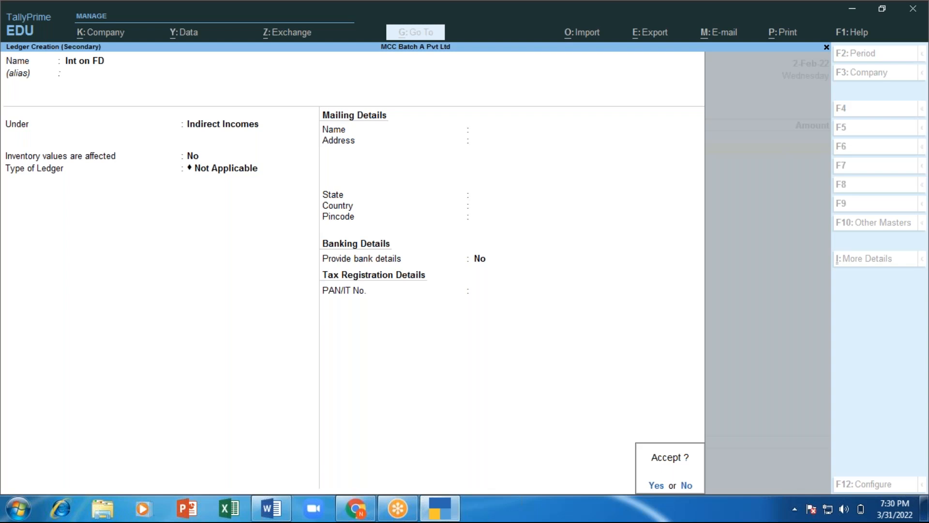
key(Return)
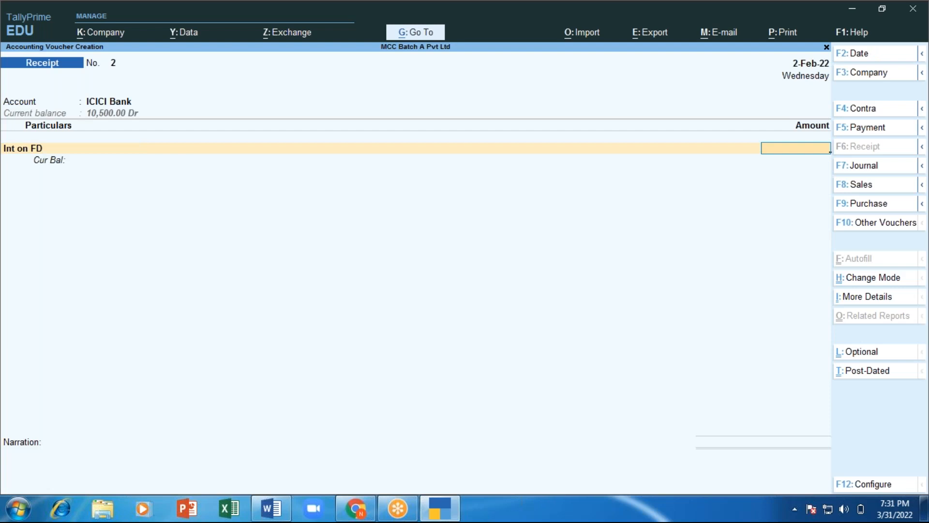
Step: Enter 1,000 Int on FD by e-Fund Transfer, narrate 'int re' and save Receipt No. 2
text(1000)
key(Return)
key(Return)
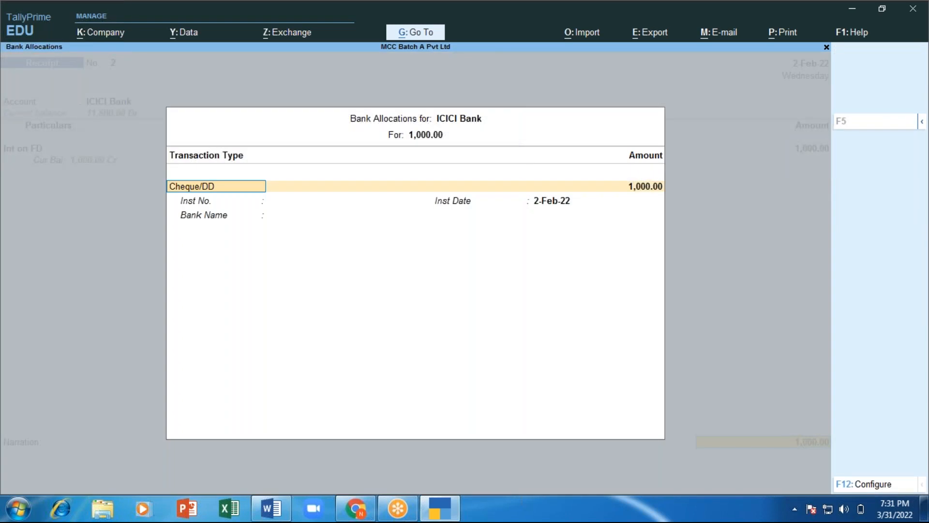
key(Down)
key(Down)
key(Down)
key(Up)
key(Return)
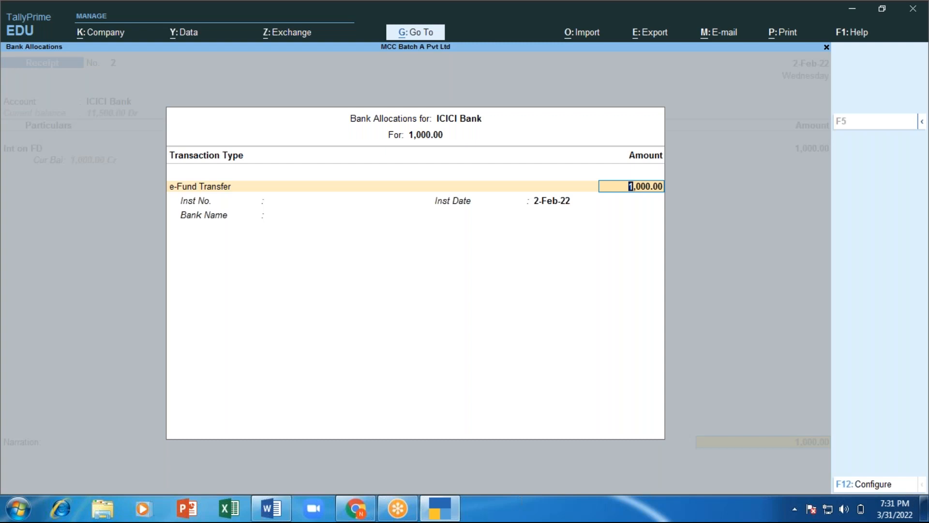
key(ctrl+a)
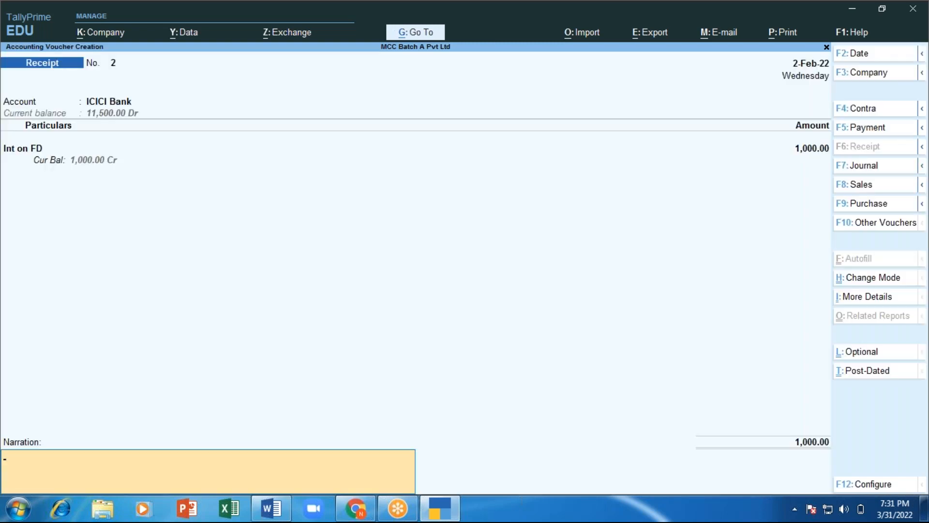
text(int rec)
key(Return)
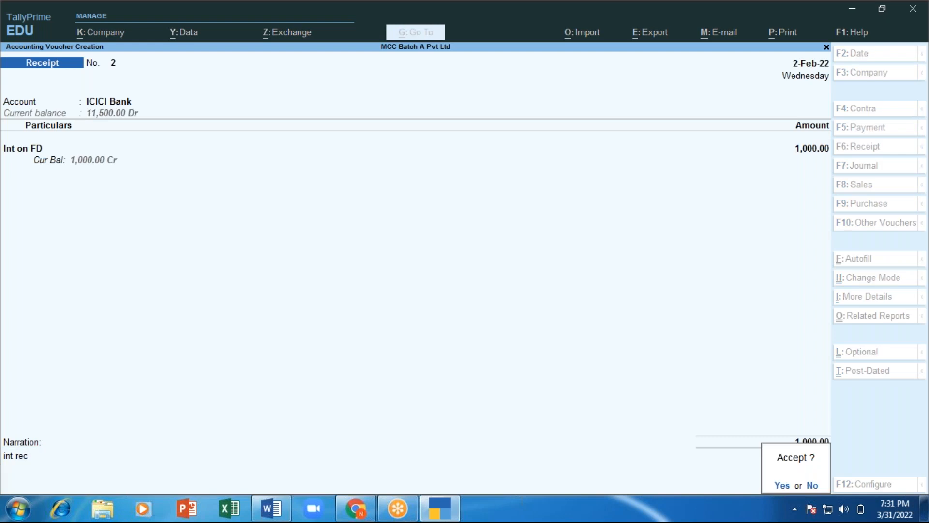
key(Return)
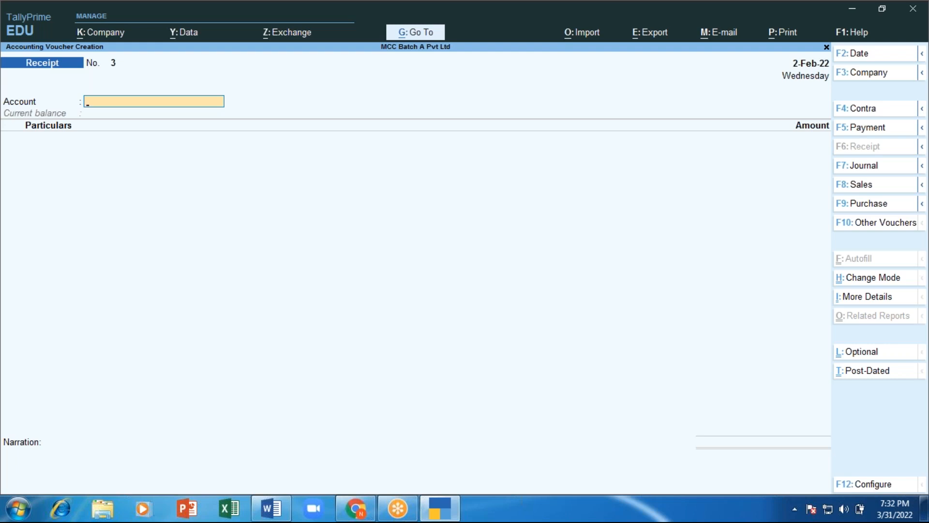
Step: Add a Note: contra, payment and Receipt vouchers have two modes, Single entry and Double entry
key(alt+Tab)
key(Return)
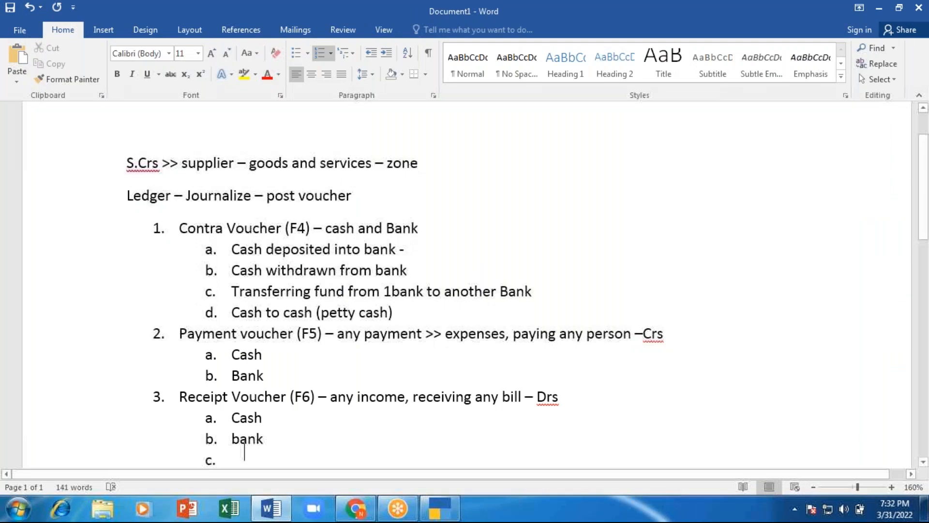
key(shift+Tab)
key(Return)
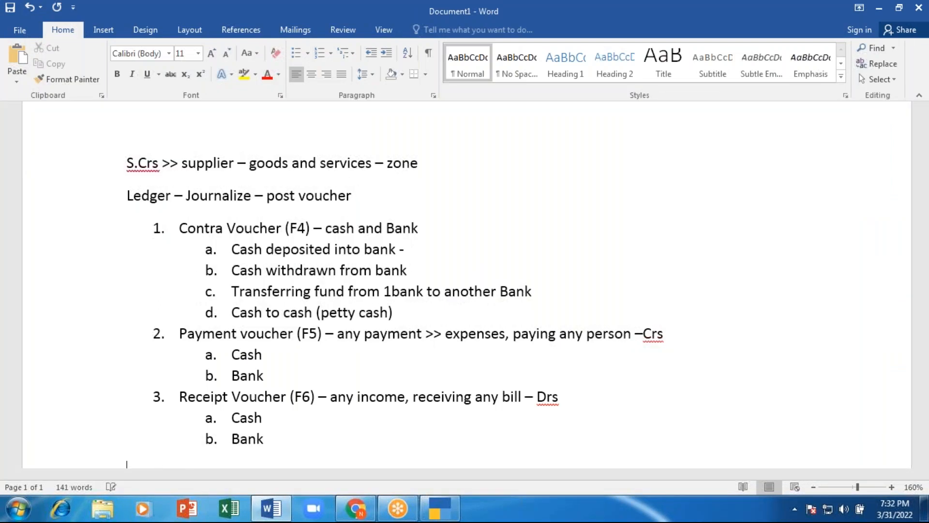
text(Note )
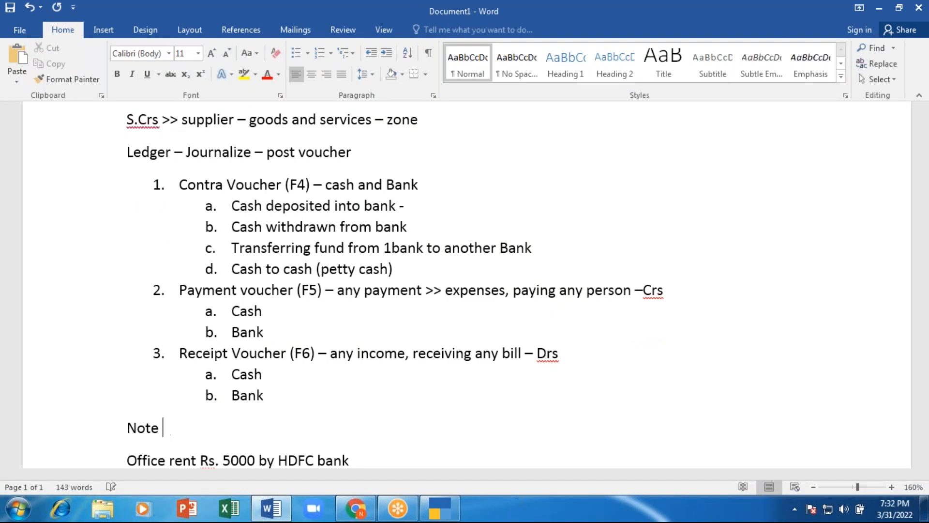
text(- contro)
key(BackSpace)
text(a, )
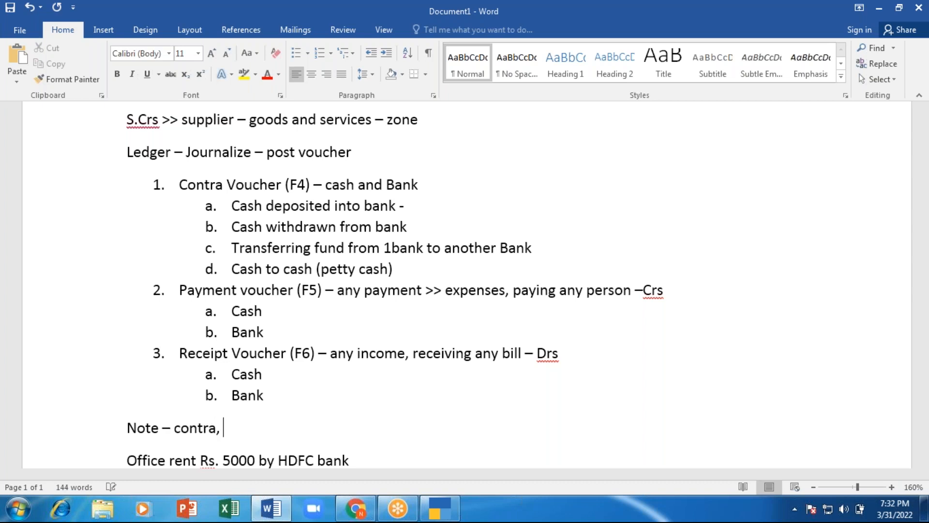
text(payment )
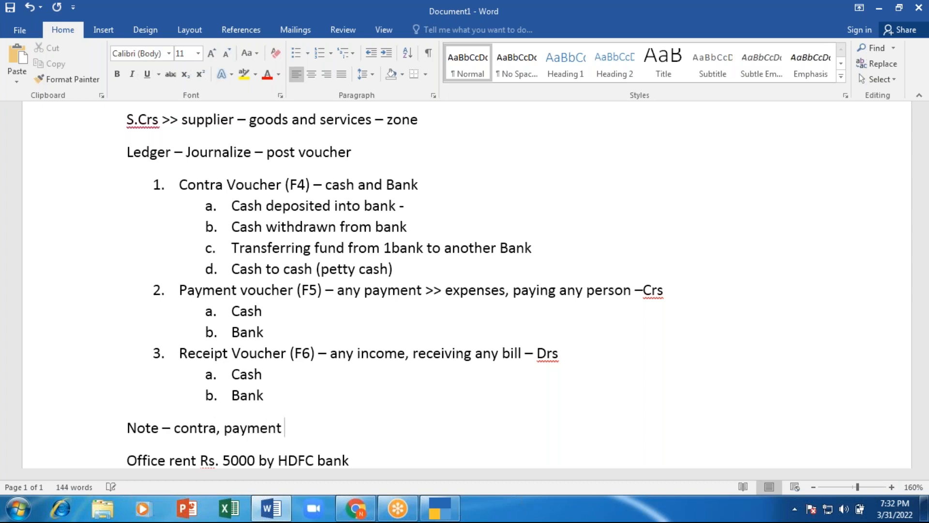
text(and Receit)
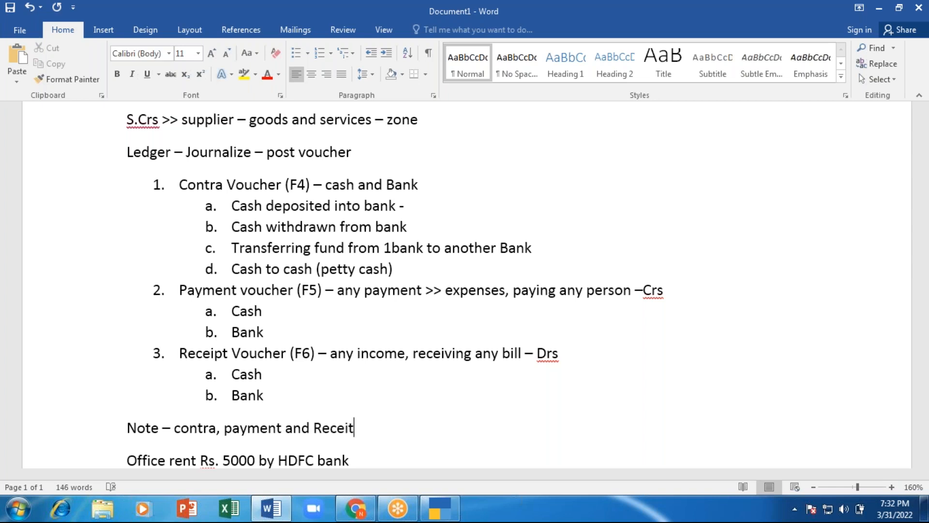
key(BackSpace)
text(pt voucher -)
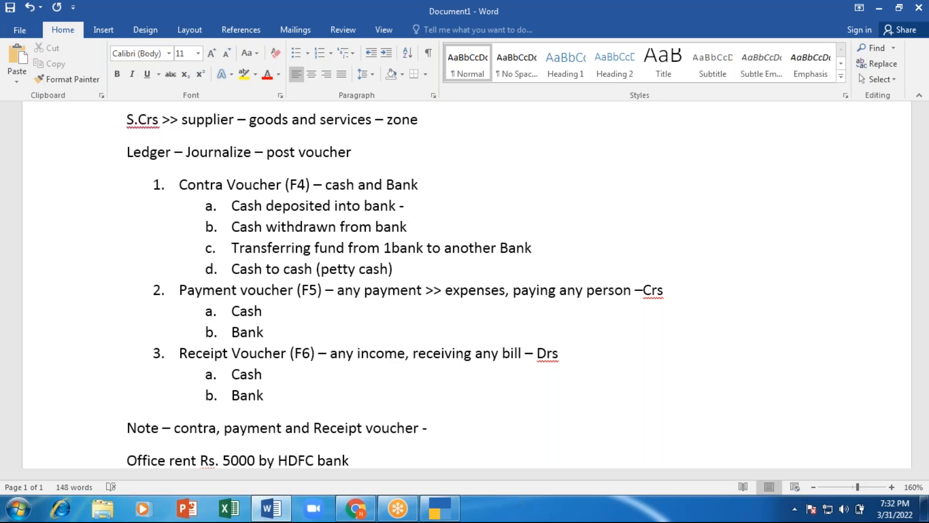
text( there 2 mode)
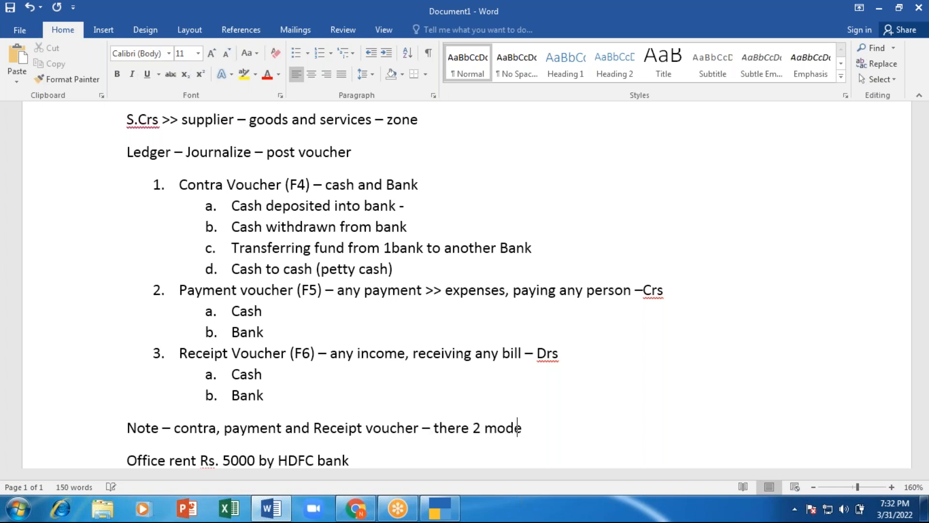
text( of reansactions )
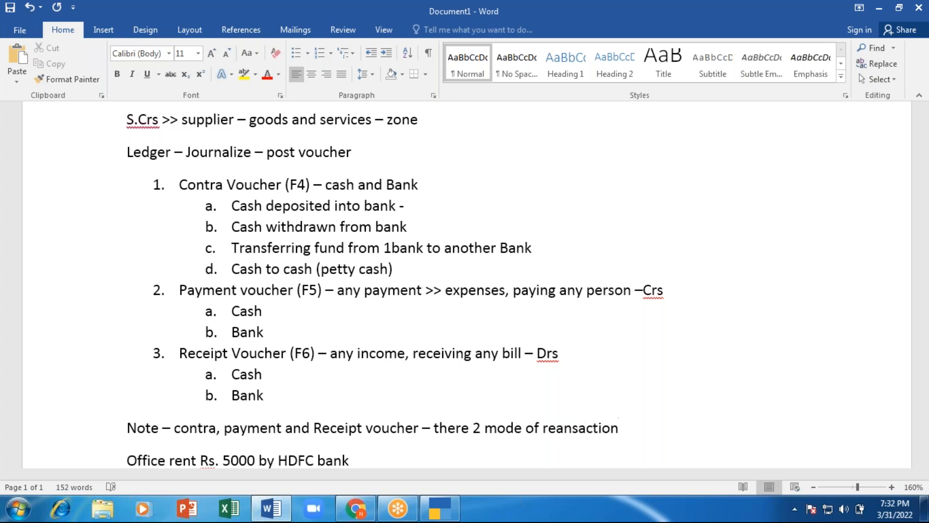
text(>> Singl)
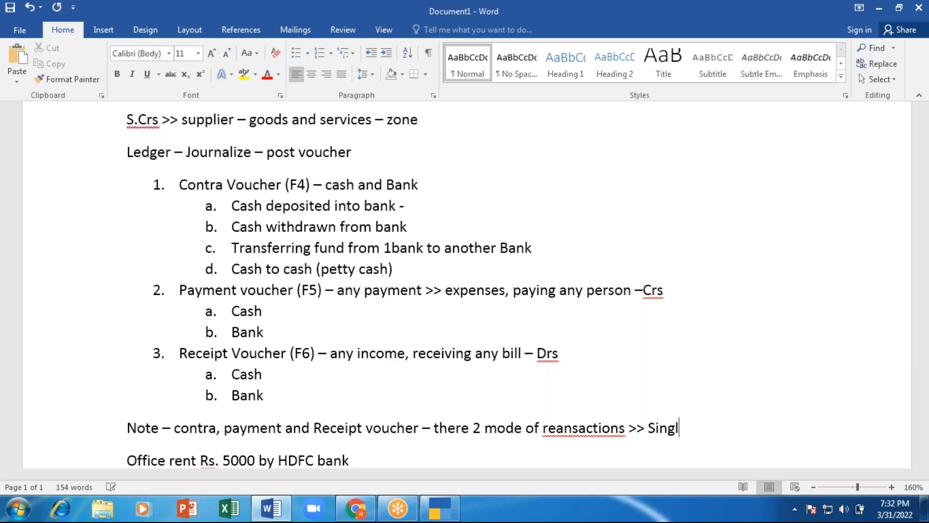
text(e entry and)
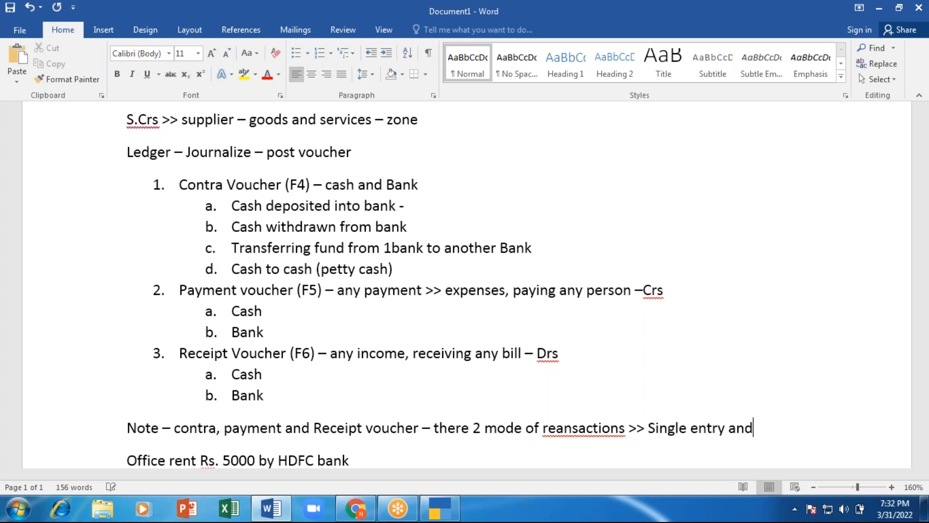
text( Dou)
text(ble)
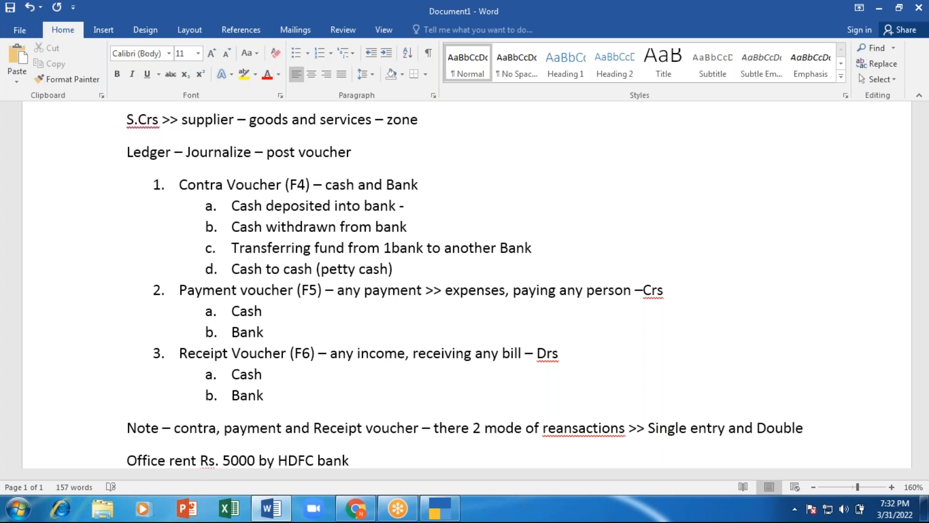
text( entry)
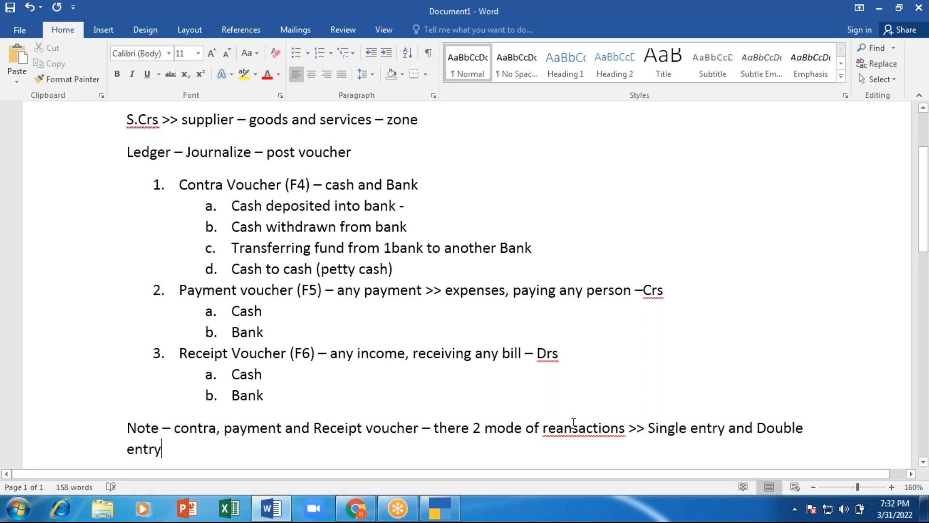
right_click(573, 428)
click(671, 343)
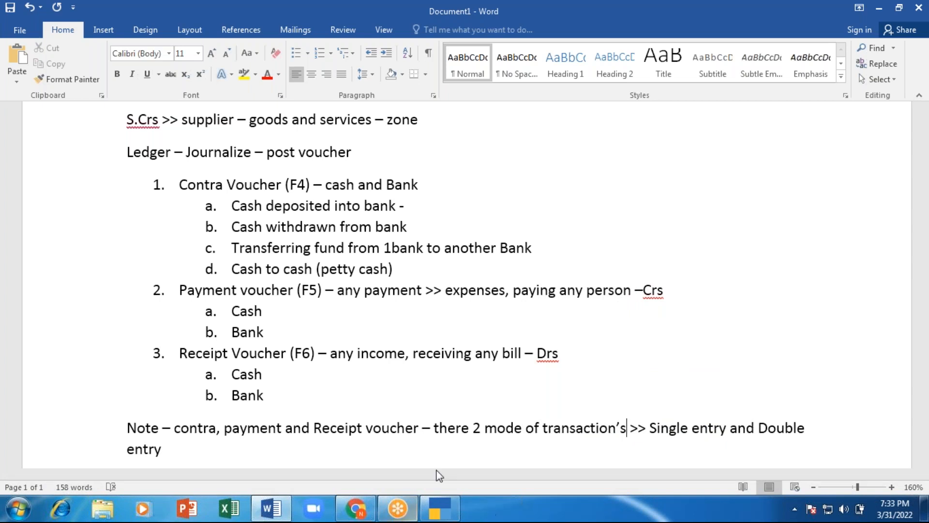
Step: Append '- Ctrl + H > to change mode' to the Note and select the paragraph
click(440, 510)
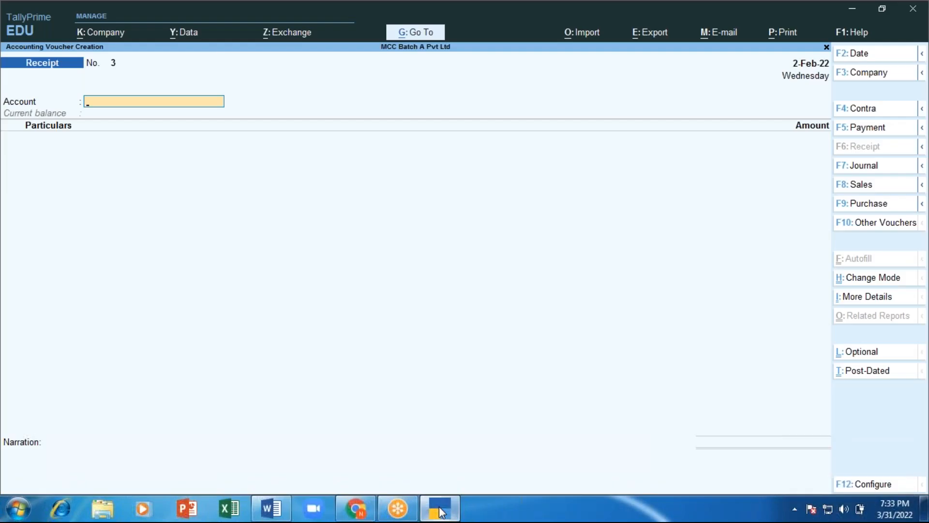
key(alt+Tab)
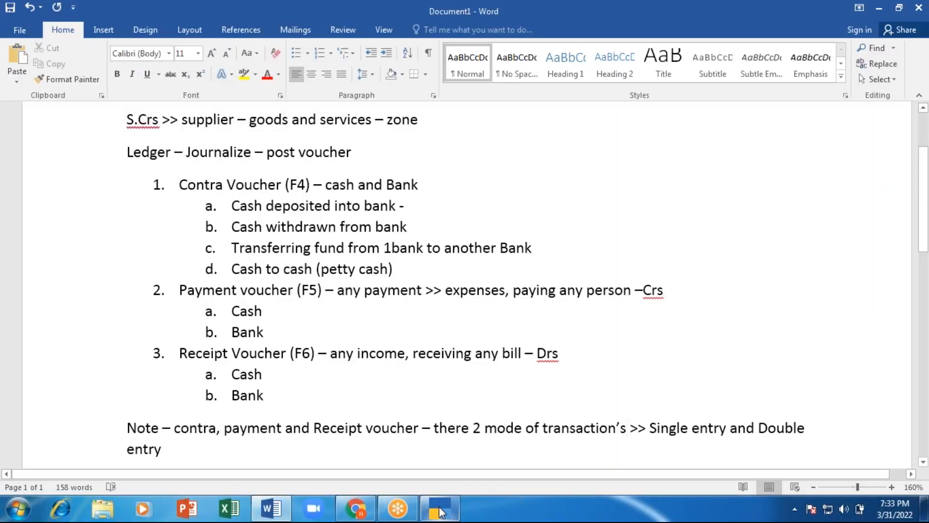
scroll(246, 412, down, 2)
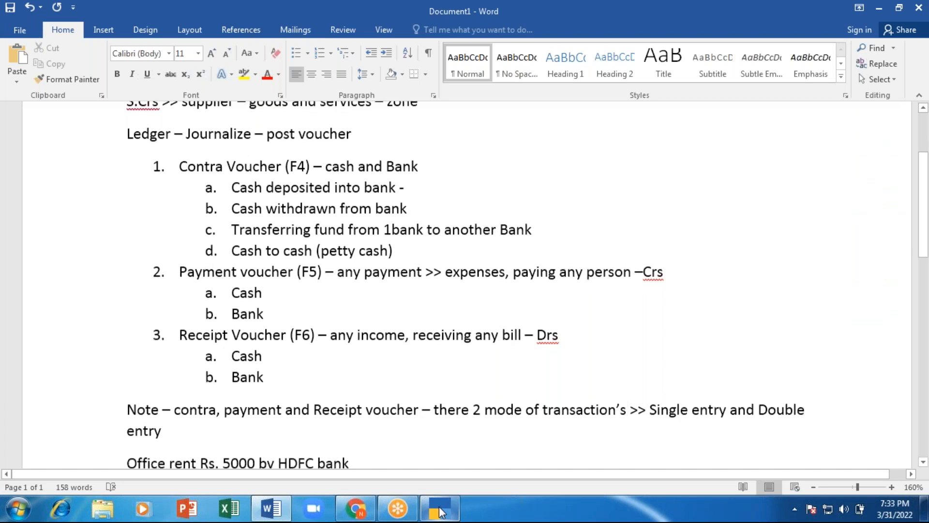
click(224, 402)
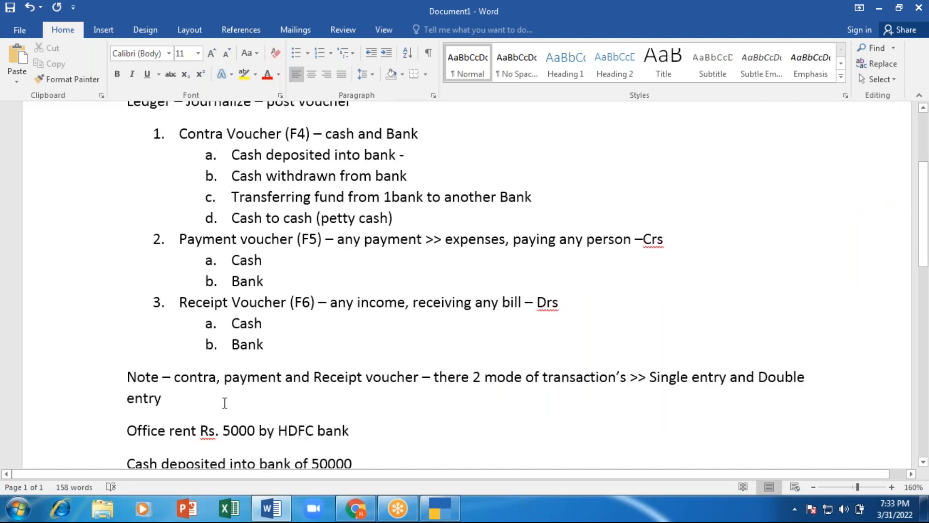
text(- C)
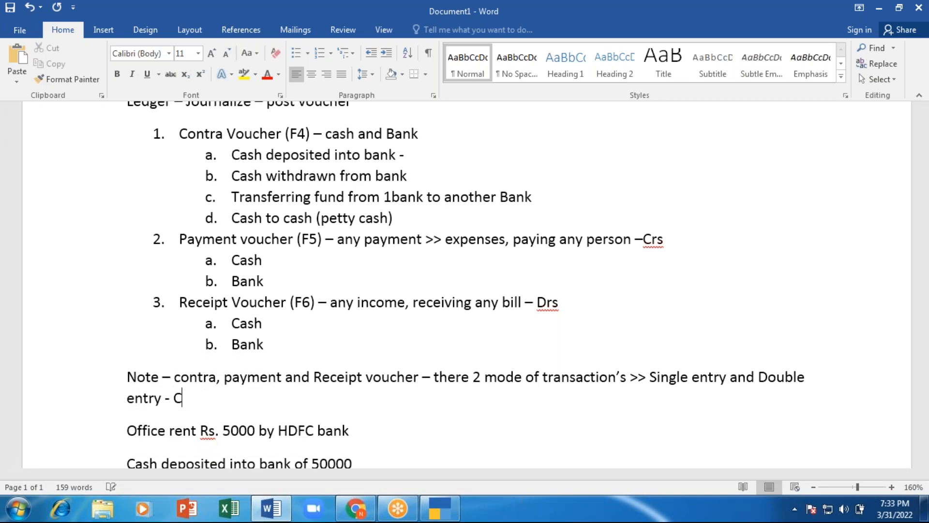
text(trl + H > to ch)
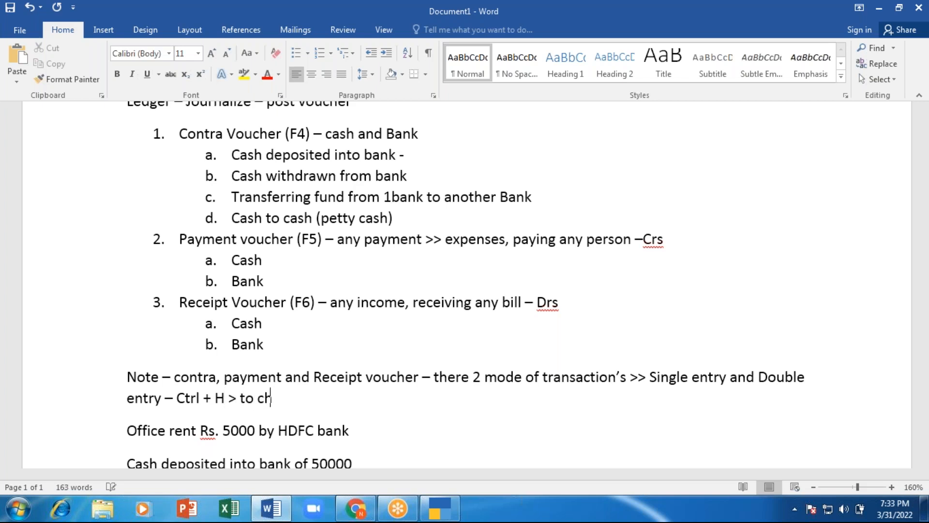
text(ange mode)
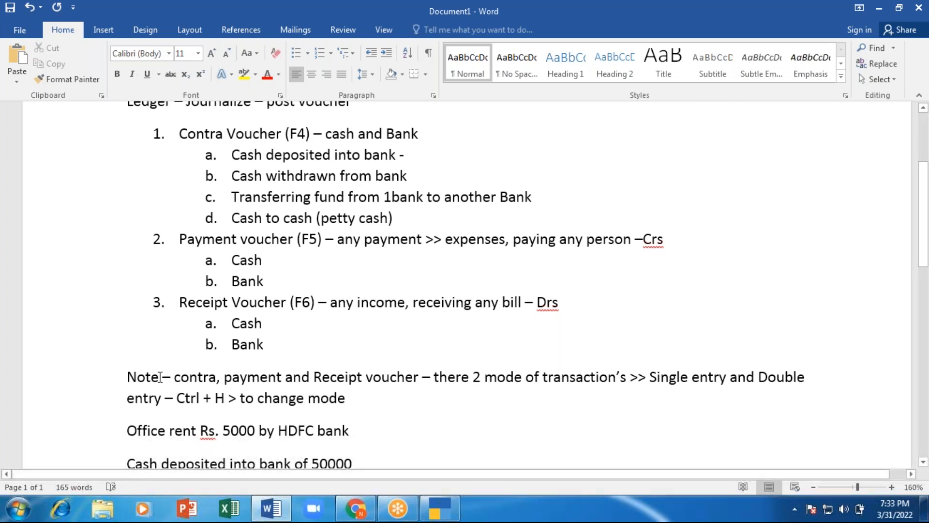
drag(142, 380, 333, 392)
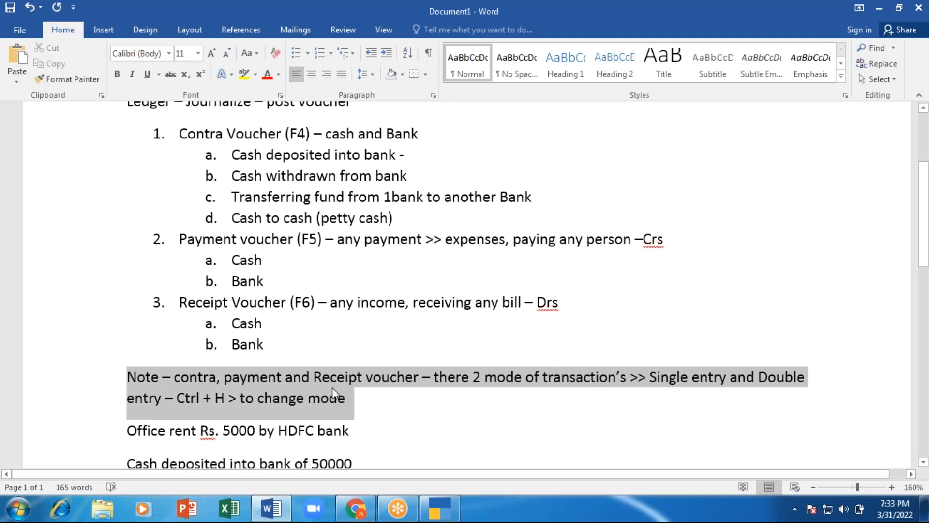
Step: Highlight the Note paragraph in yellow, then bring the TallyPrime Receipt voucher forward
click(244, 74)
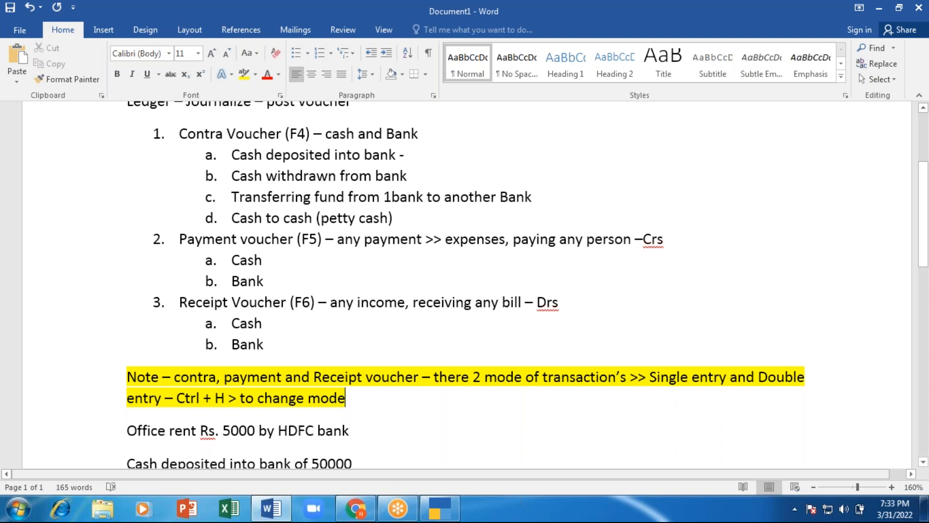
key(alt+Tab)
key(alt+Tab)
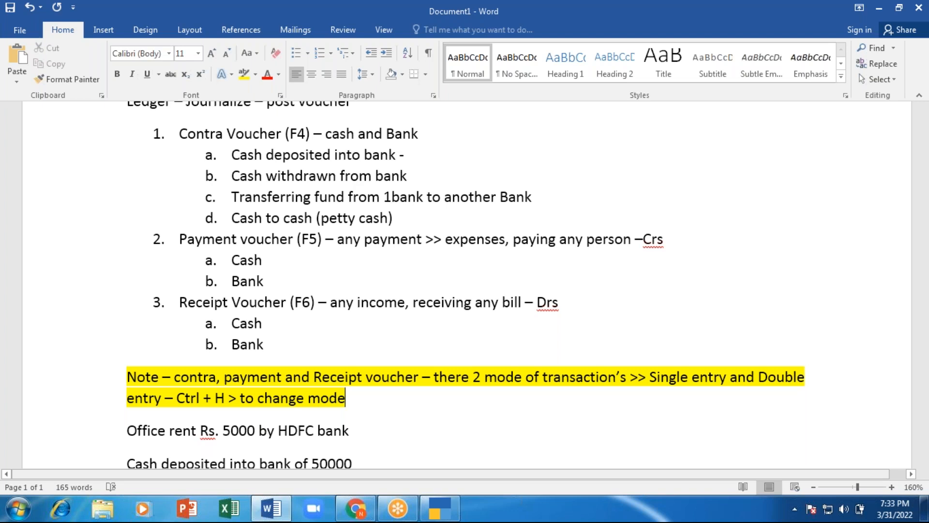
key(alt+Tab)
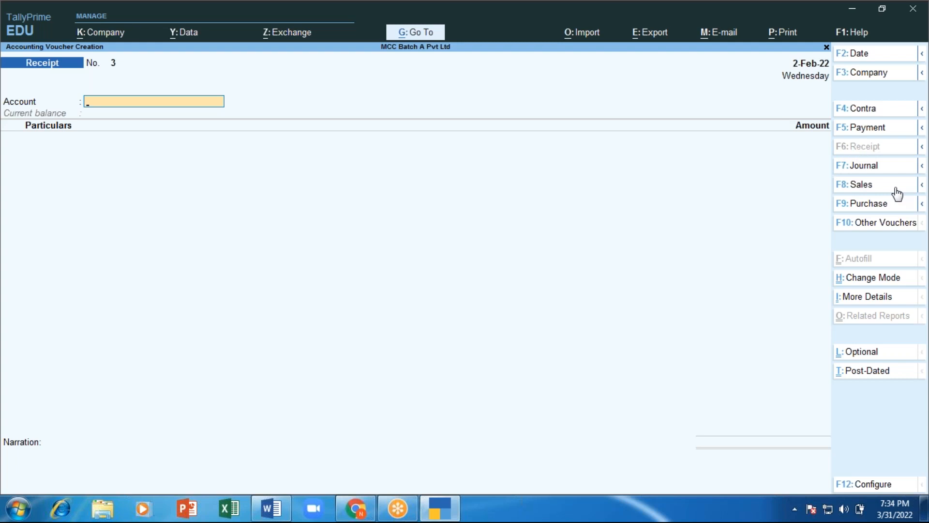
Step: Switch TallyPrime to a Journal voucher (F7), then add a blank line above 'Office rent' in Word
key(F7)
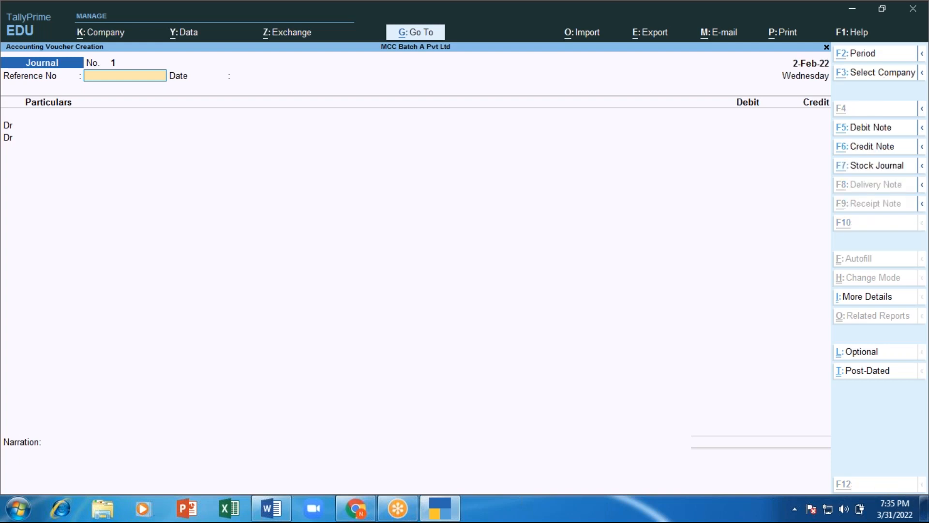
key(alt+Tab)
key(Return)
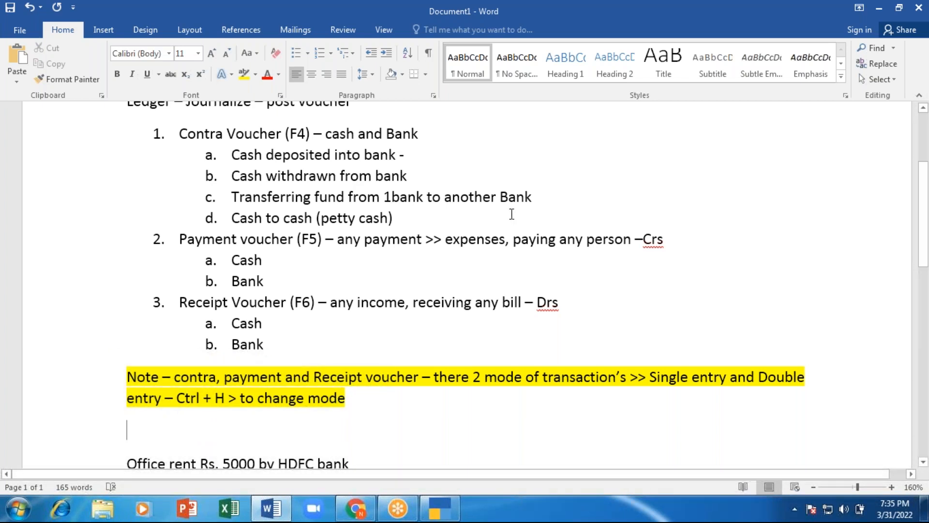
Step: Type item '4. Journal Voucher (F7) - adjustment entry - always double entry' and end the list
text(4. Jo)
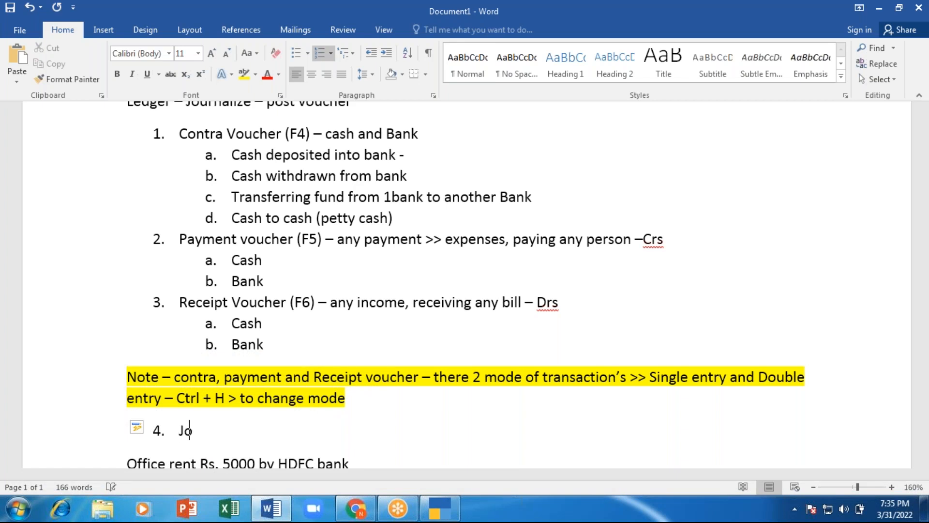
text(urnal Vou)
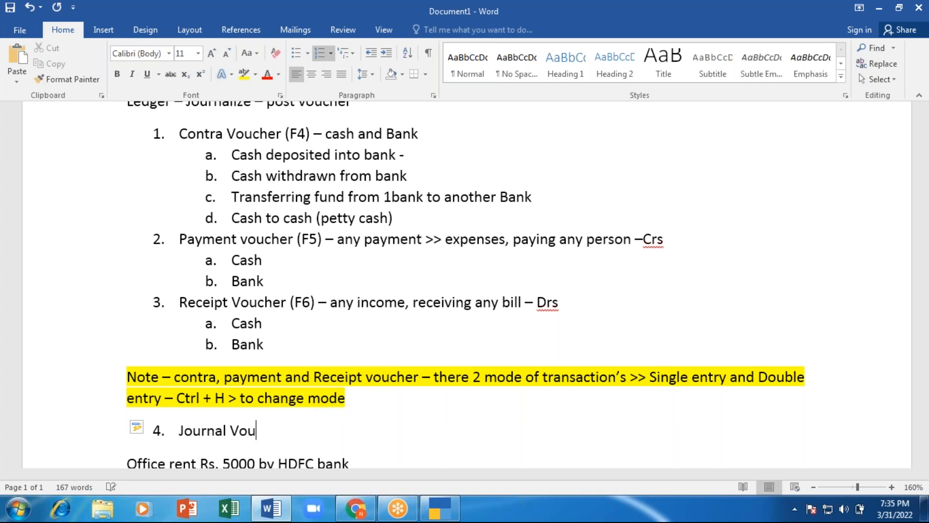
text(cher (F7) - )
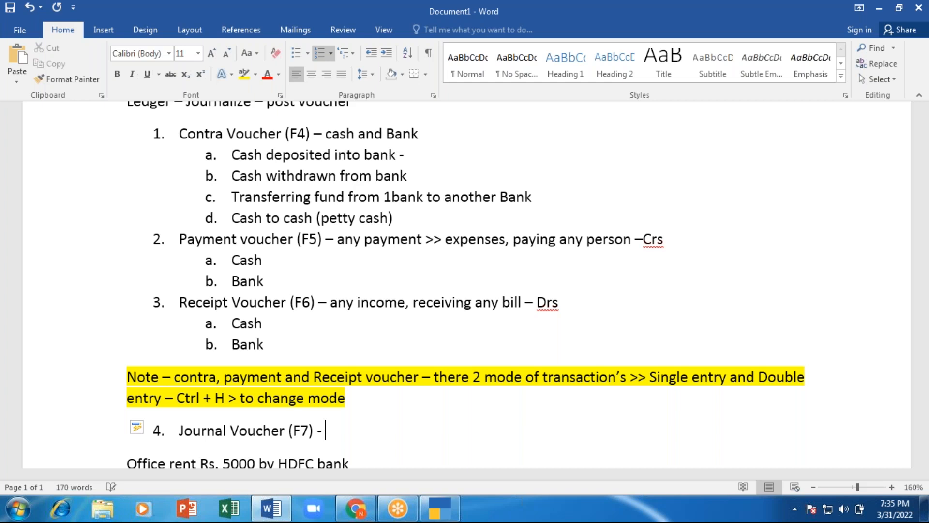
text(adjustemtn)
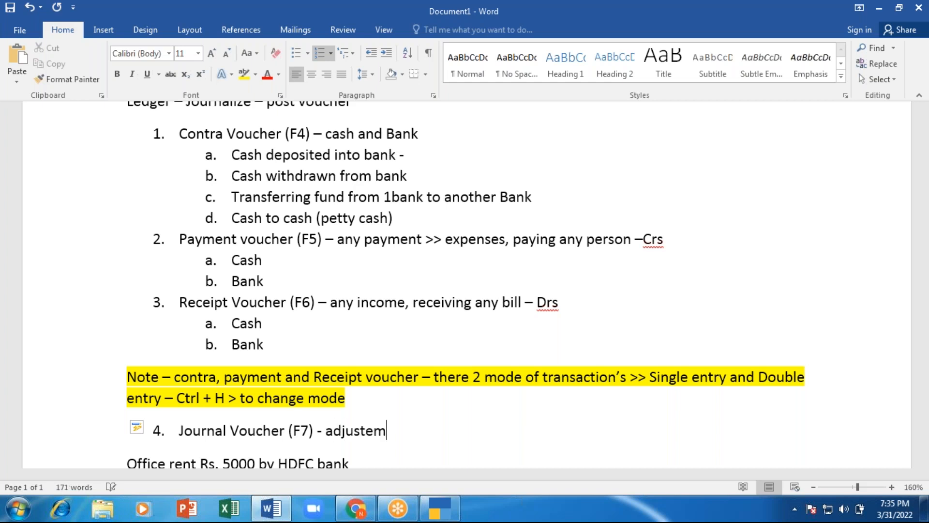
key(BackSpace)
key(BackSpace)
key(BackSpace)
key(BackSpace)
key(BackSpace)
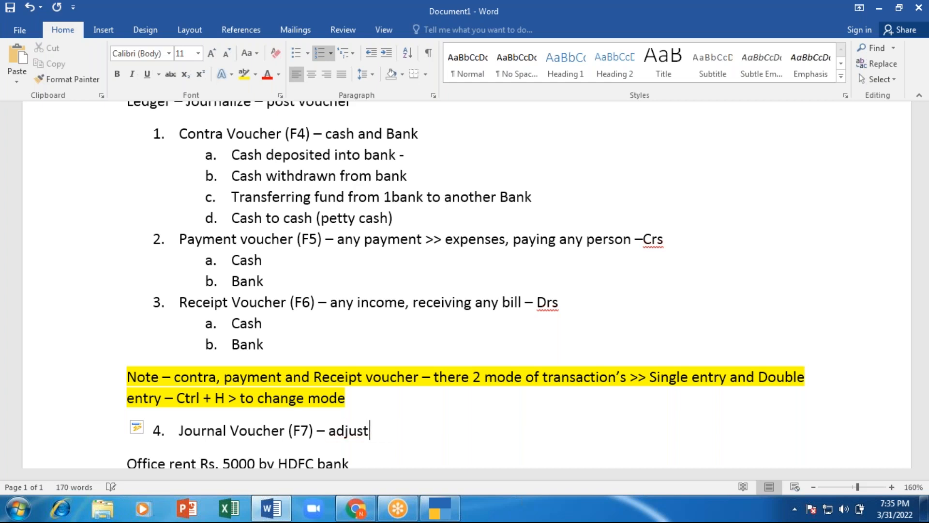
text(ment entry)
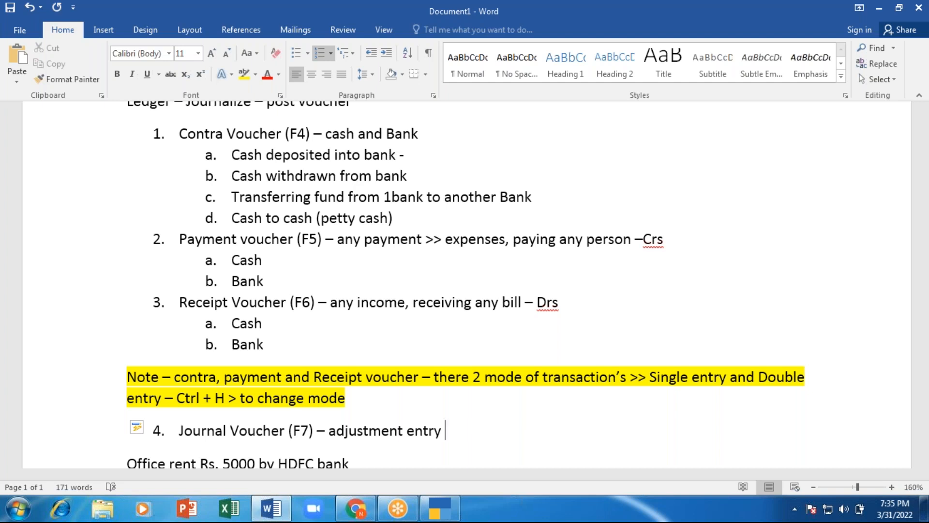
key(alt+Tab)
key(alt+Tab)
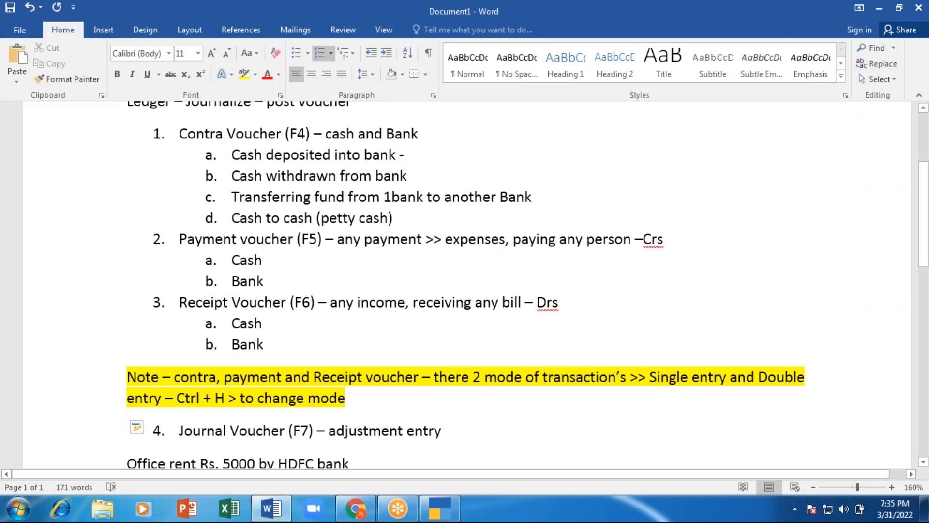
text(- no )
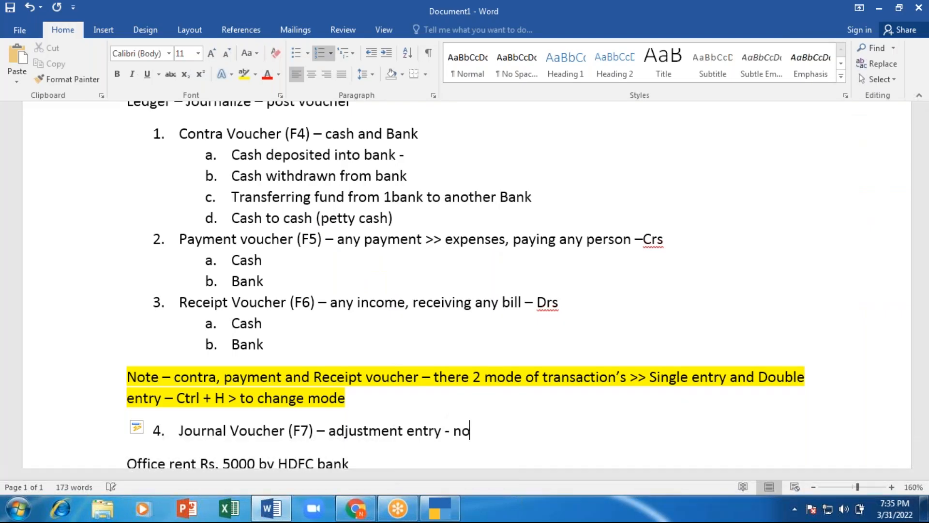
text(mode )
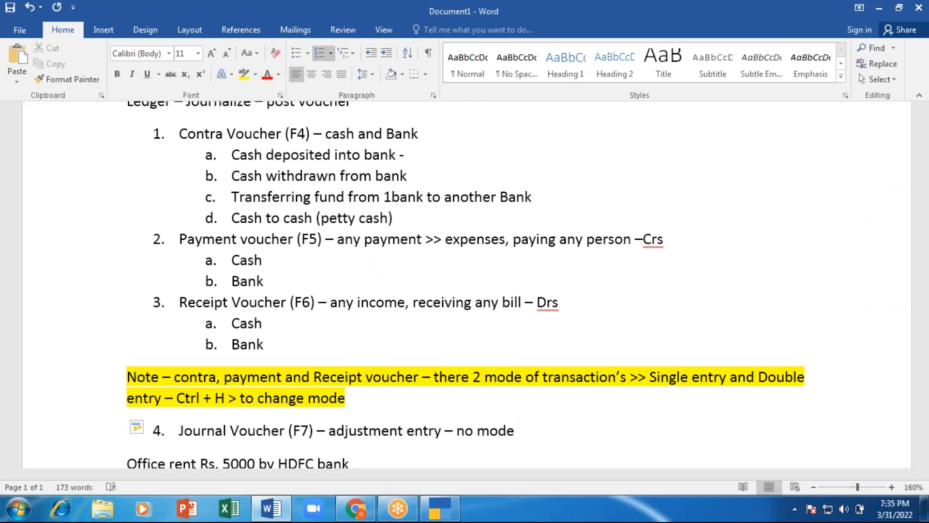
text(==>)
key(BackSpace)
key(BackSpace)
key(BackSpace)
key(BackSpace)
key(BackSpace)
key(BackSpace)
key(BackSpace)
key(BackSpace)
key(BackSpace)
text(always doub)
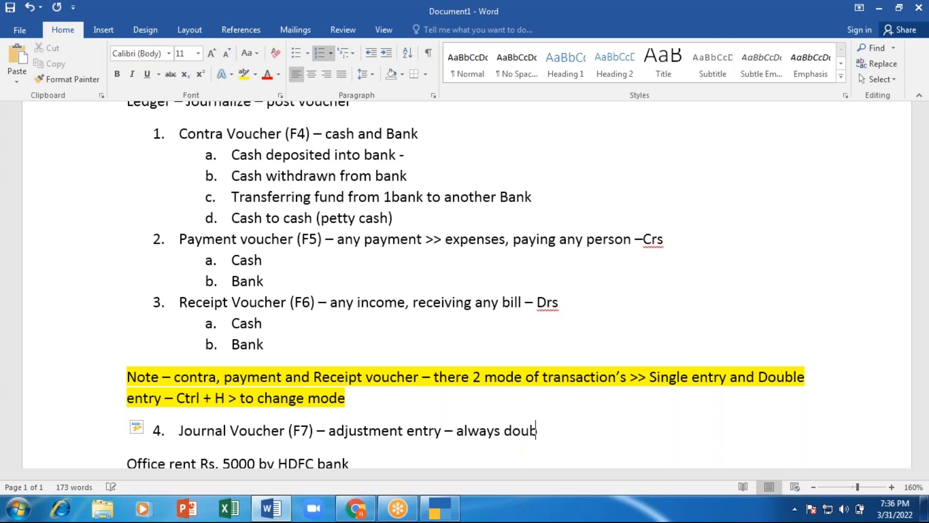
text(le entry)
key(alt+Tab)
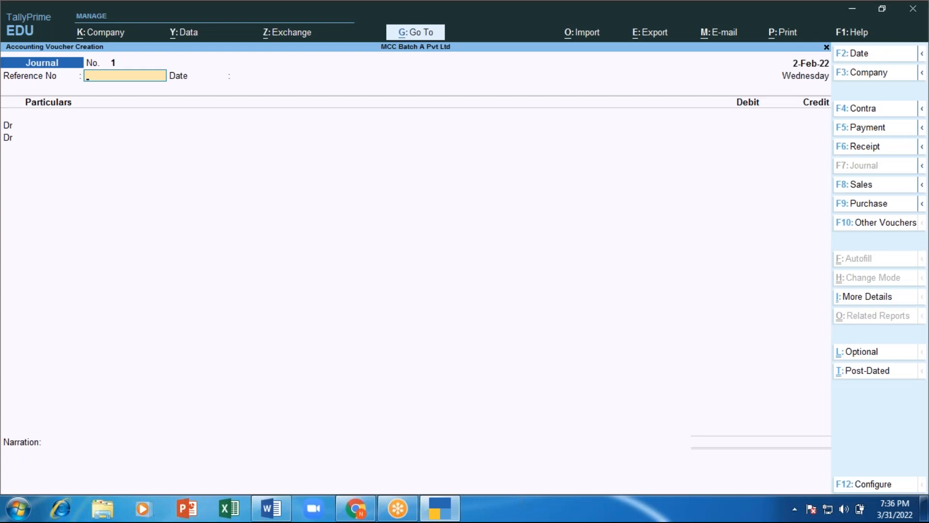
key(alt+Tab)
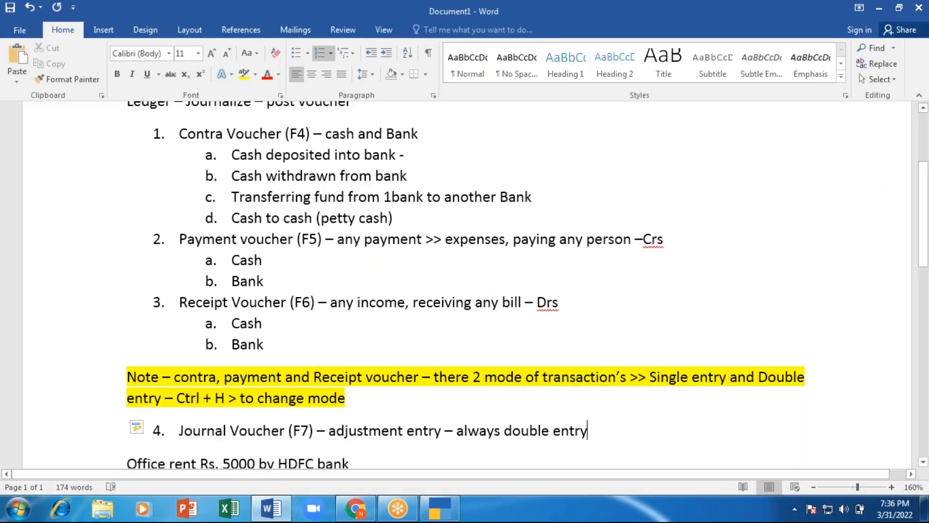
key(Return)
key(Return)
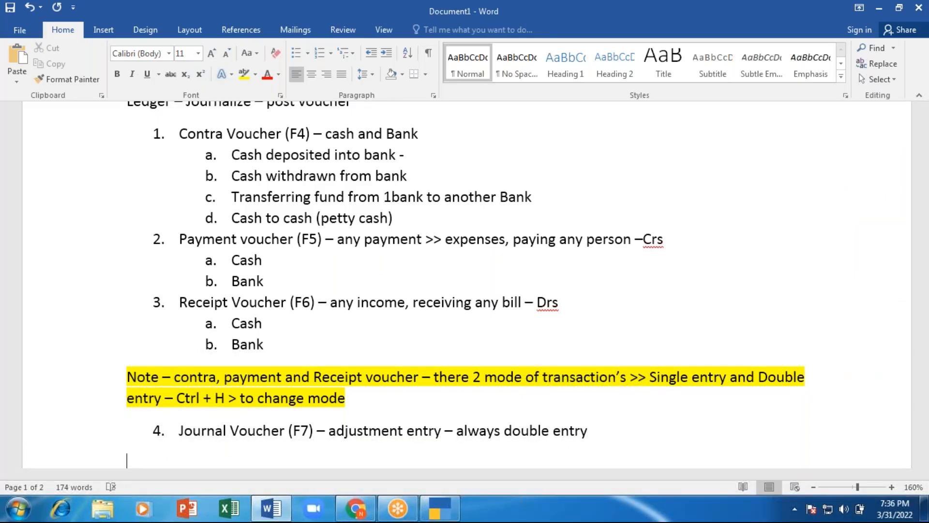
Step: Add sub-point a. under item 4: capital of 100000 brought in by the first owner as cash
key(BackSpace)
key(Return)
key(Tab)
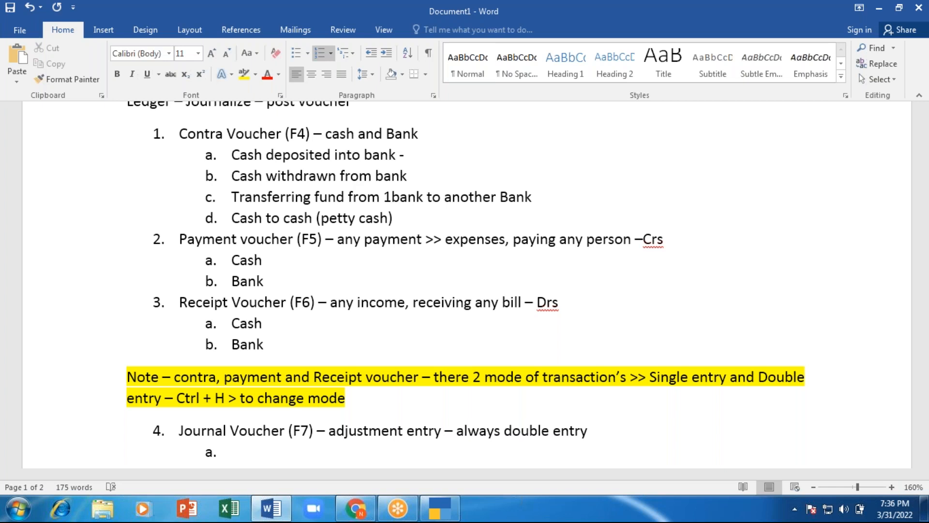
text(capital of 1000)
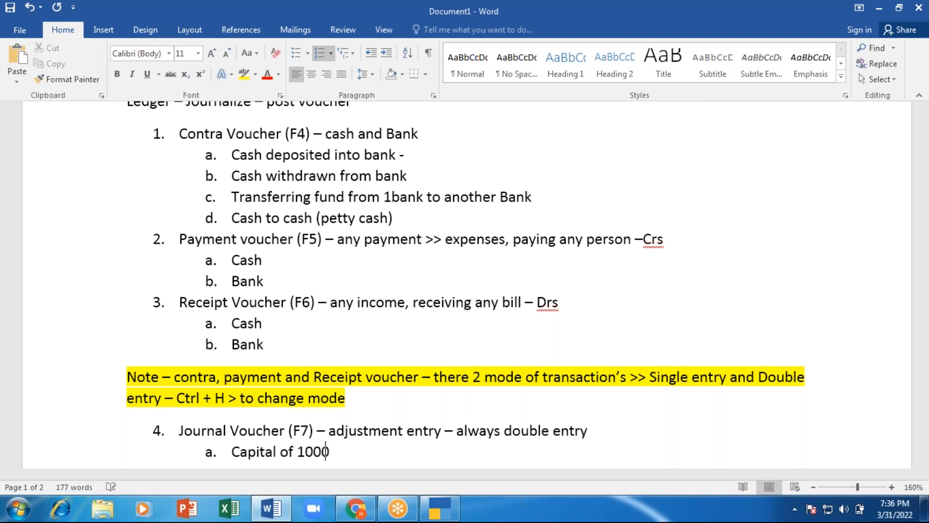
text(0)
key(BackSpace)
text(0 ny)
key(BackSpace)
key(BackSpace)
text(by Neha as cash)
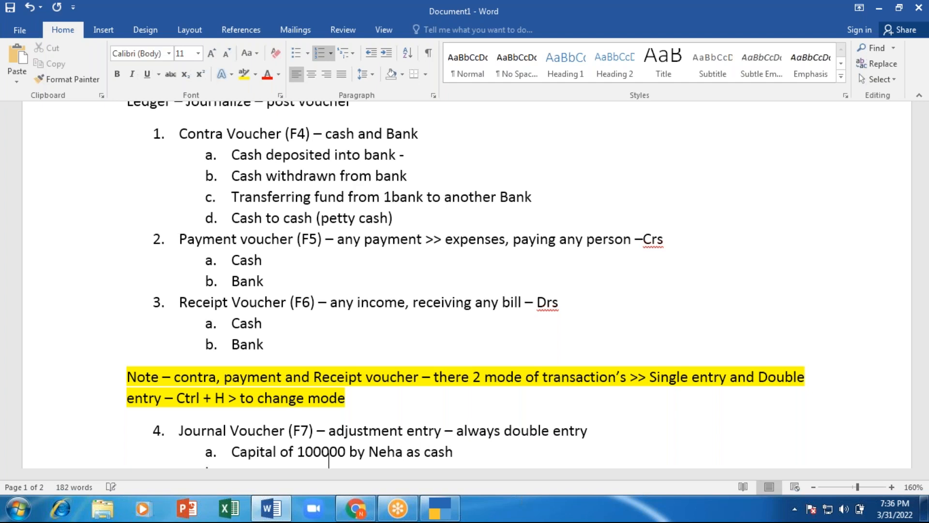
Step: Add indented sub-lines i. 'Dr cash' and ii. a 'cr' line for the owner
key(Return)
key(Tab)
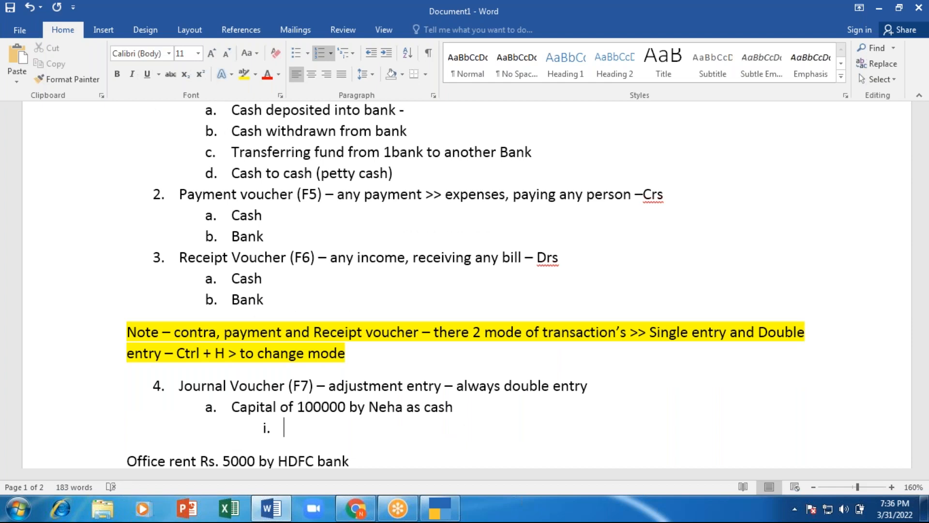
key(shift+Tab)
key(Tab)
text(Dr)
text(cash)
key(Return)
text(cr)
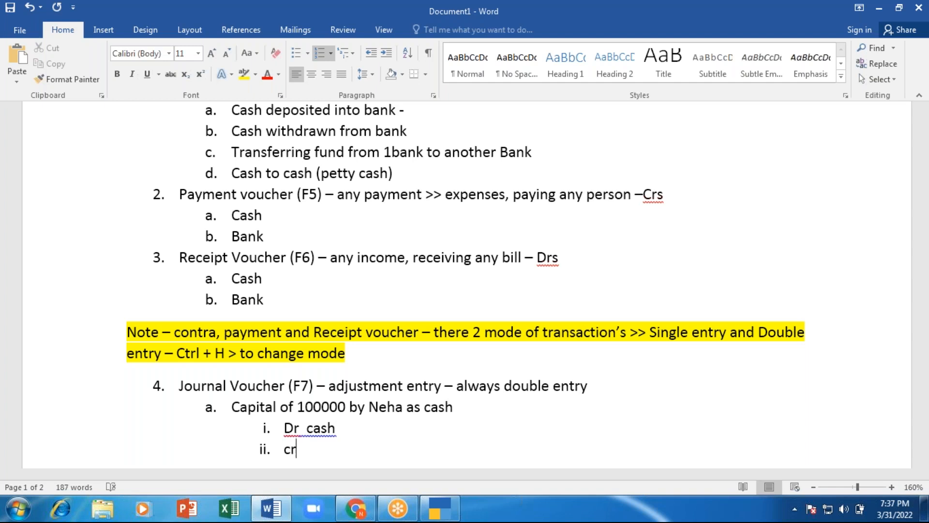
text( Neha)
Step: In journal voucher 1, debit the Cash ledger with 1,00,000
key(alt+Tab)
key(Return)
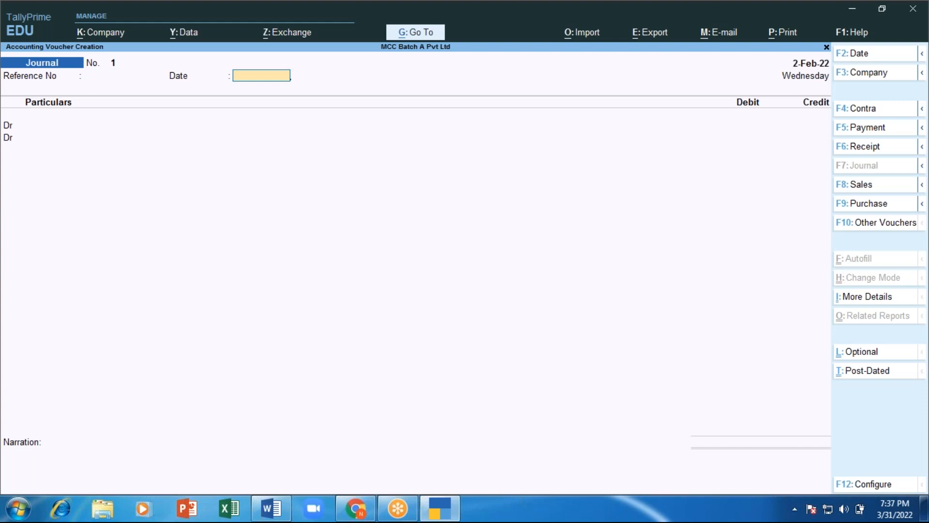
key(Return)
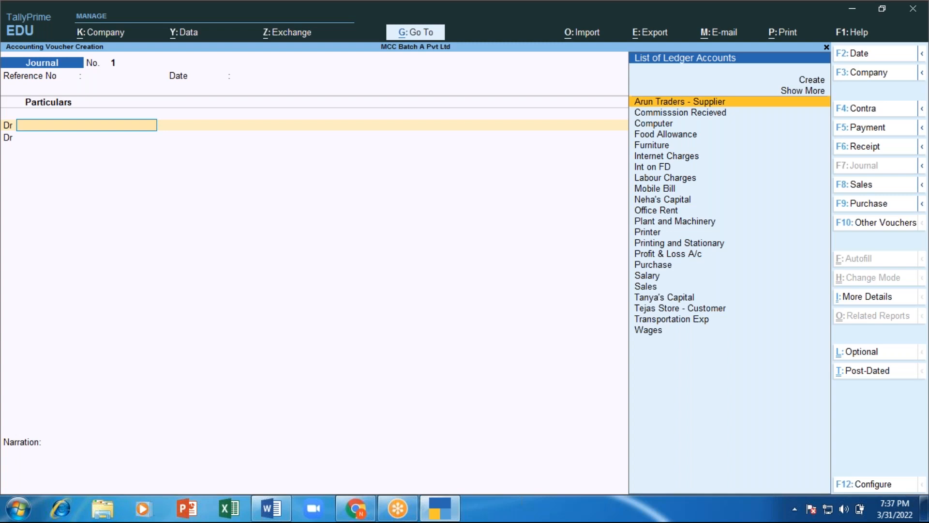
key(Down)
key(Down)
key(Down)
key(Down)
key(Up)
key(Up)
key(Up)
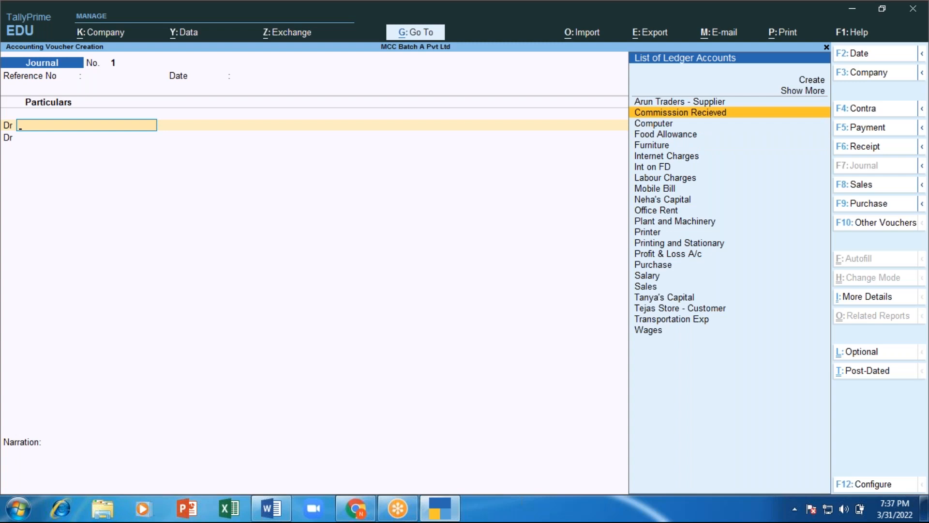
key(Up)
key(Up)
key(Up)
key(Down)
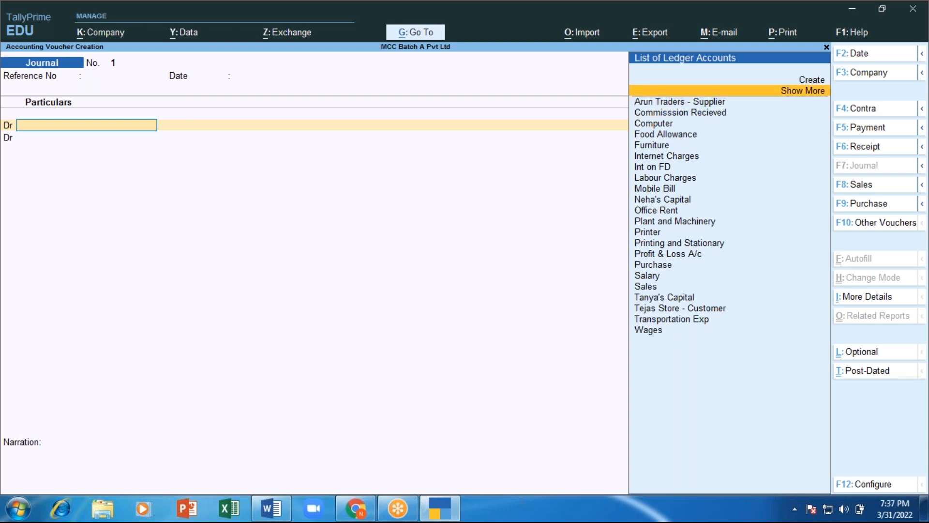
key(Return)
key(Down)
key(Down)
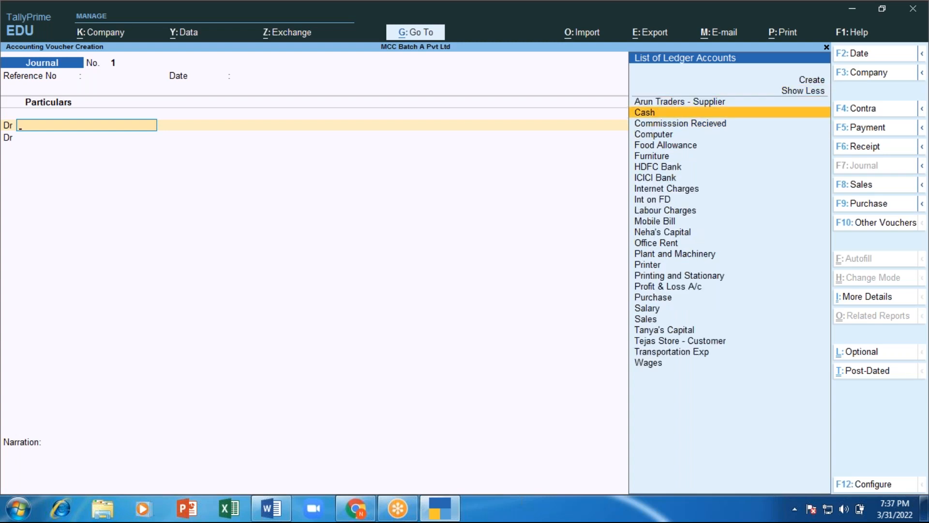
key(Up)
key(Up)
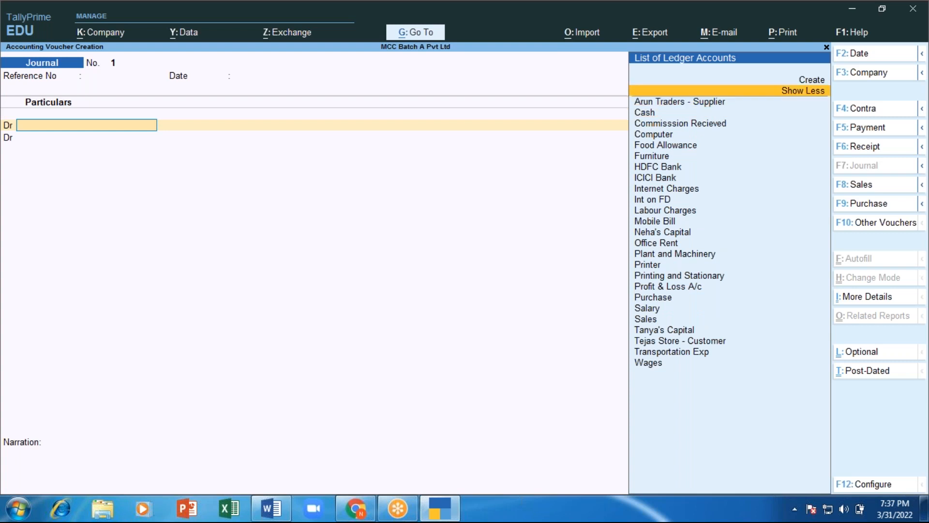
key(Return)
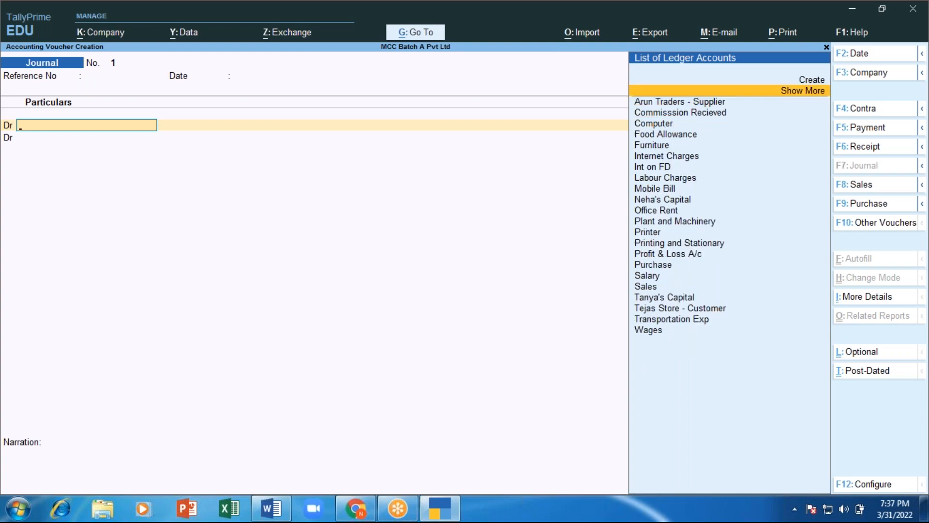
text(Cash)
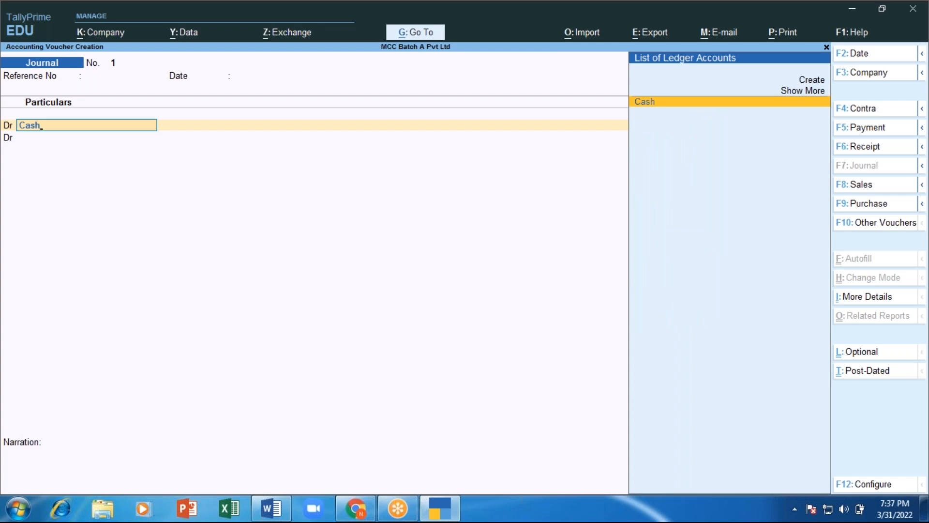
key(Return)
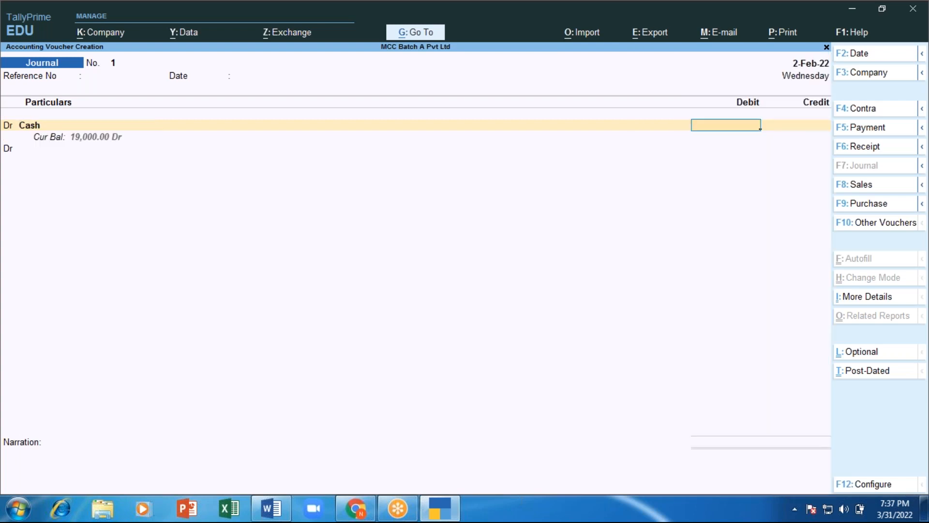
text(100000)
key(Return)
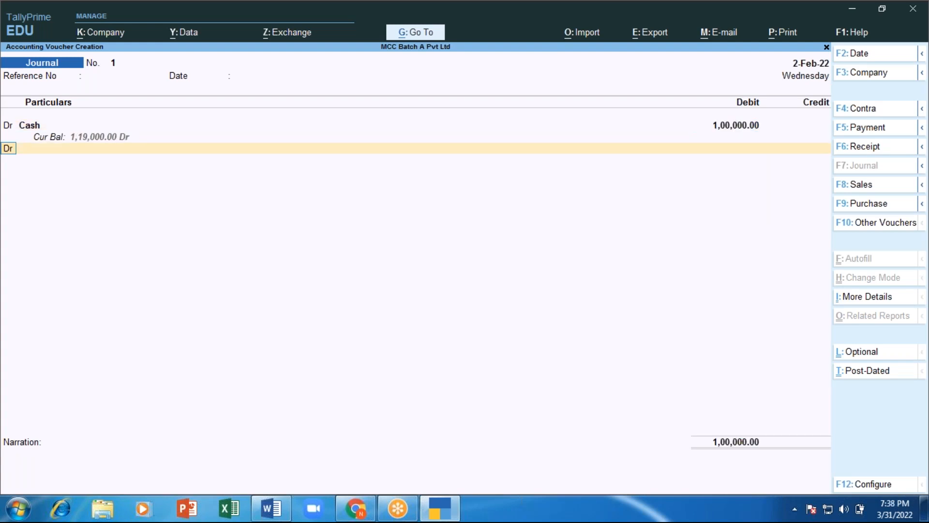
Step: Credit the first owner's capital account with the matching 1,00,000
text(c)
key(Return)
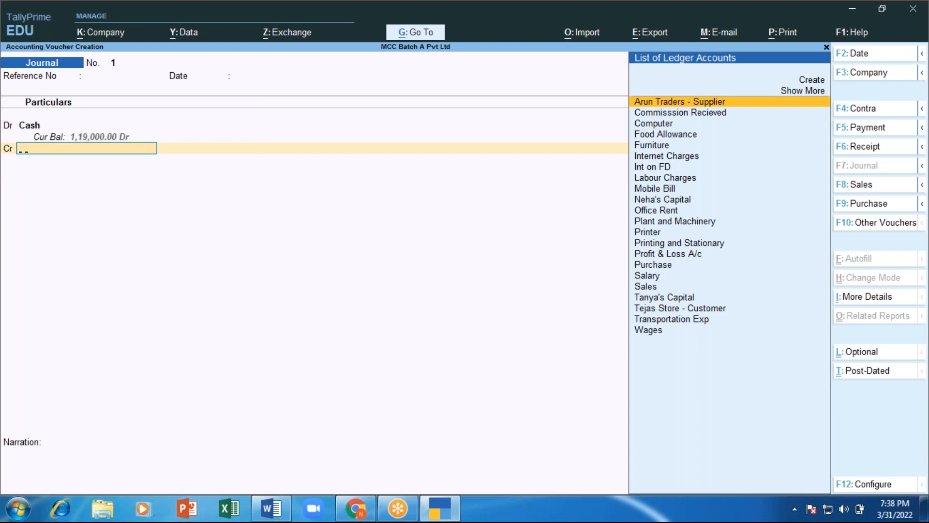
text(Ne)
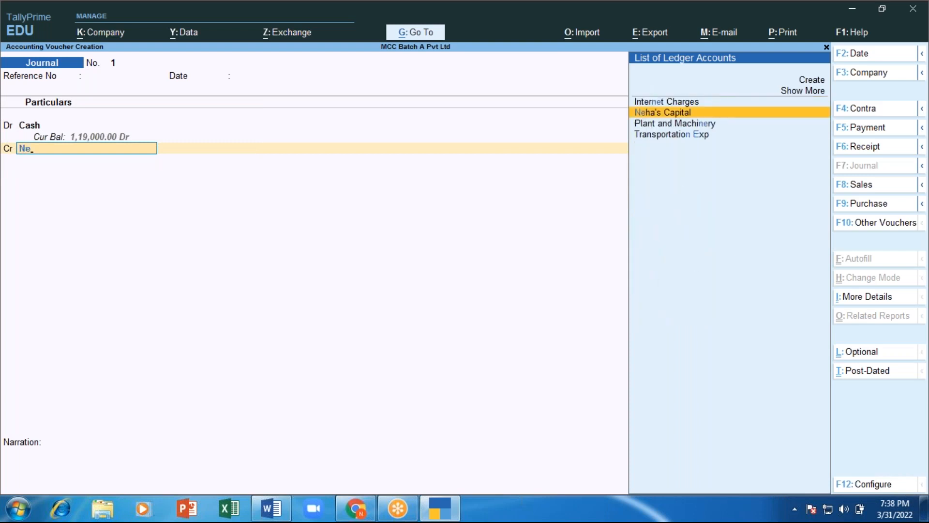
key(Return)
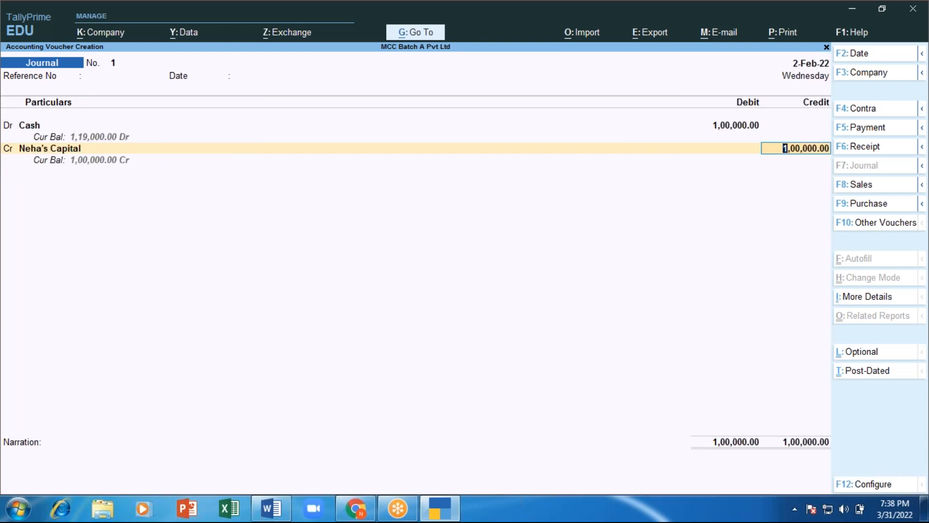
key(Return)
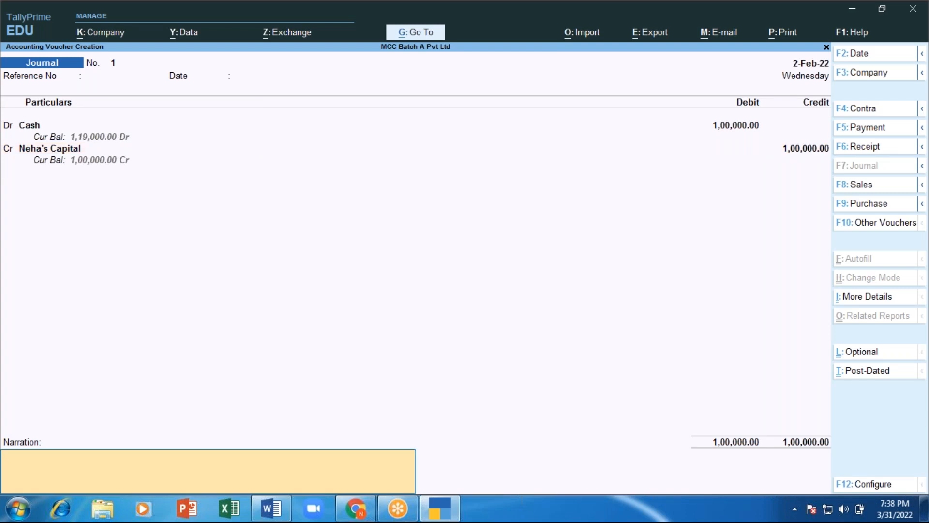
Step: Add a narration that capital was introduced by the first owner, and save the voucher
text(captal introdru)
key(BackSpace)
key(BackSpace)
text(uced by M)
click(29, 126)
text(Iss)
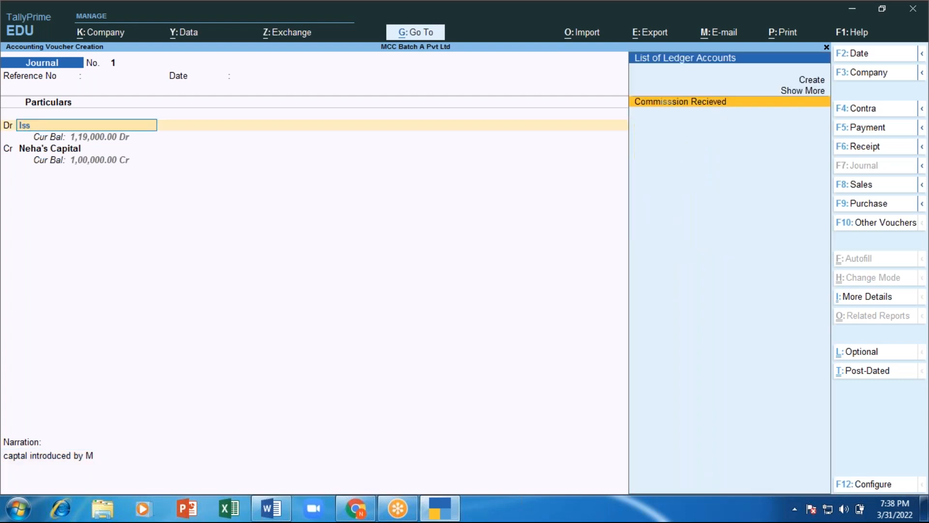
click(182, 476)
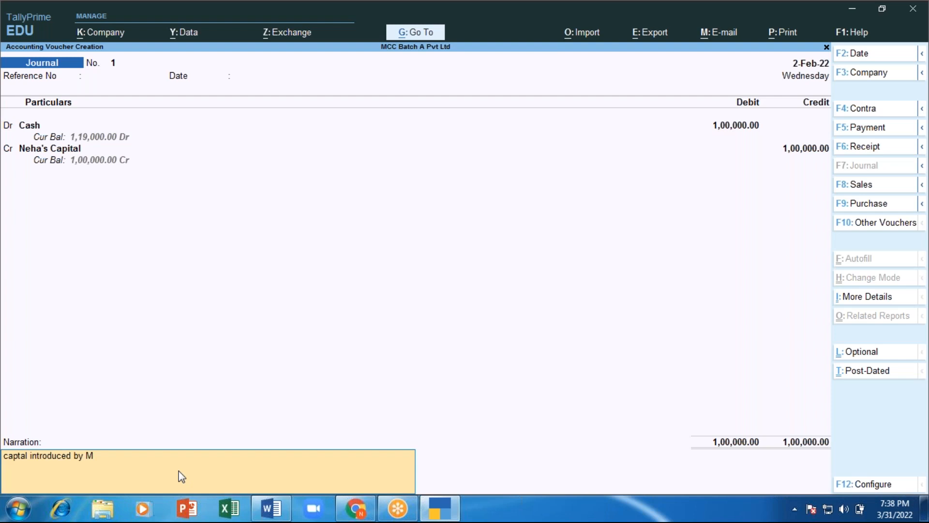
text(iss. Neha)
key(Return)
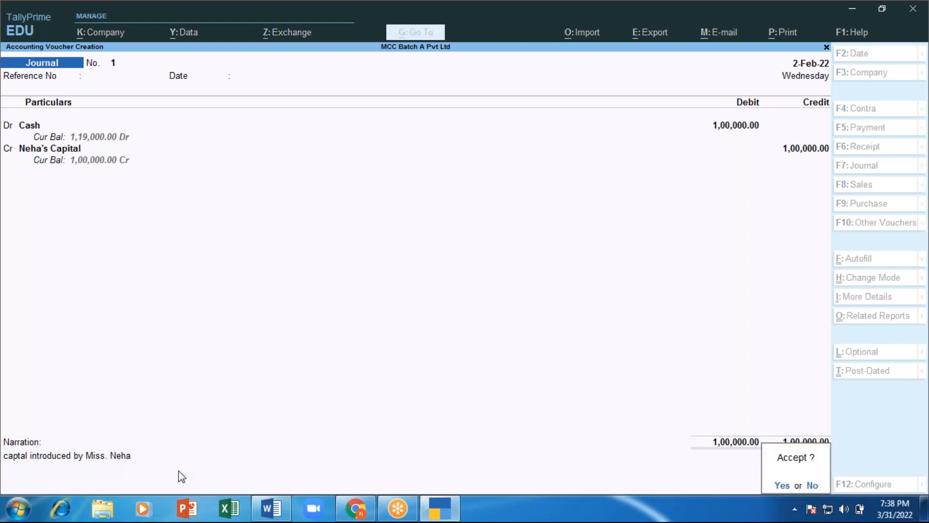
key(y)
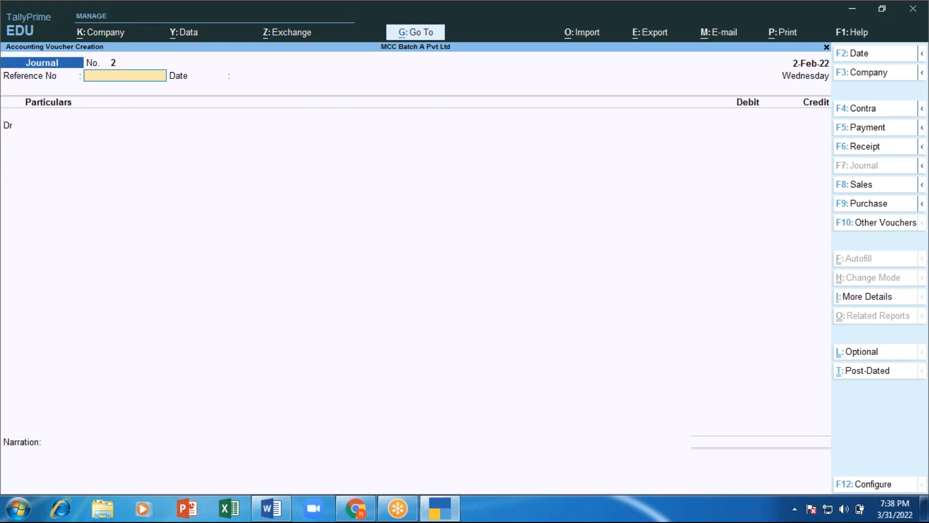
Step: In voucher 2, debit Cash 1,00,000 and credit the second owner's capital account
key(Return)
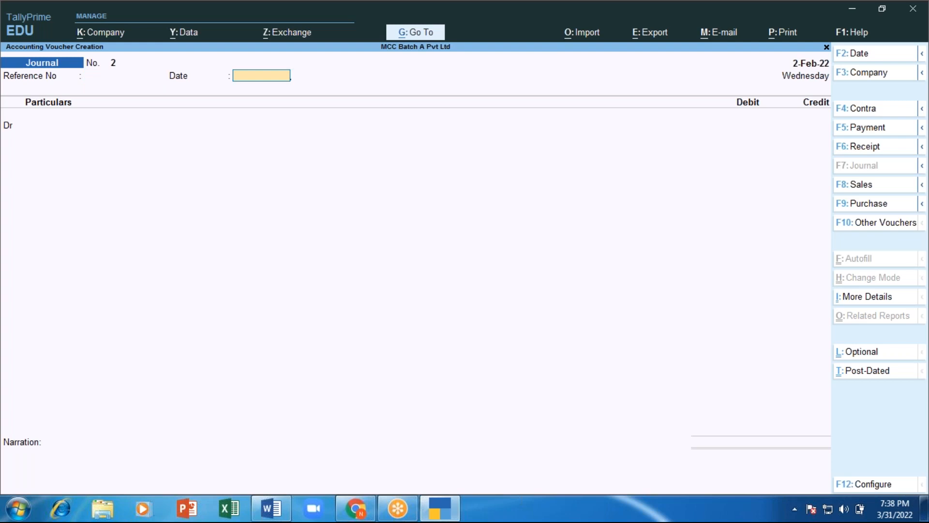
key(Return)
text(Cas)
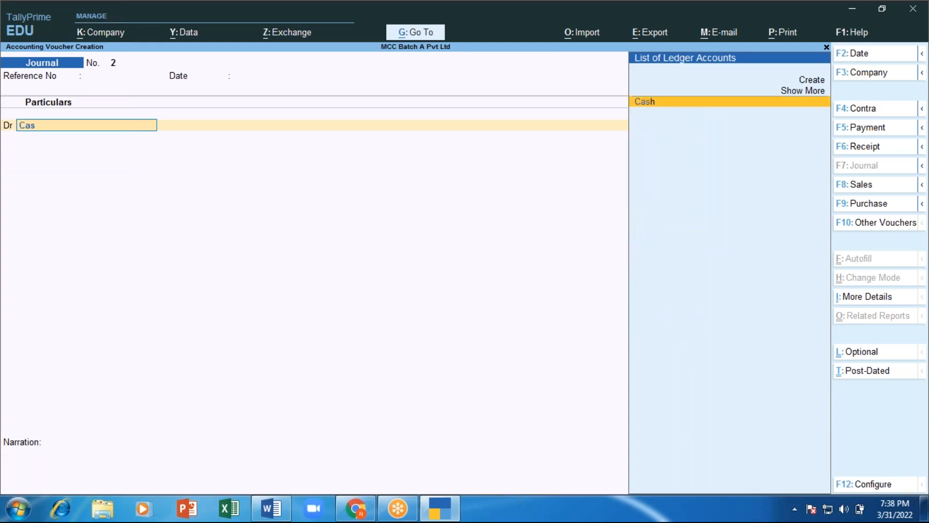
key(Return)
text(10000)
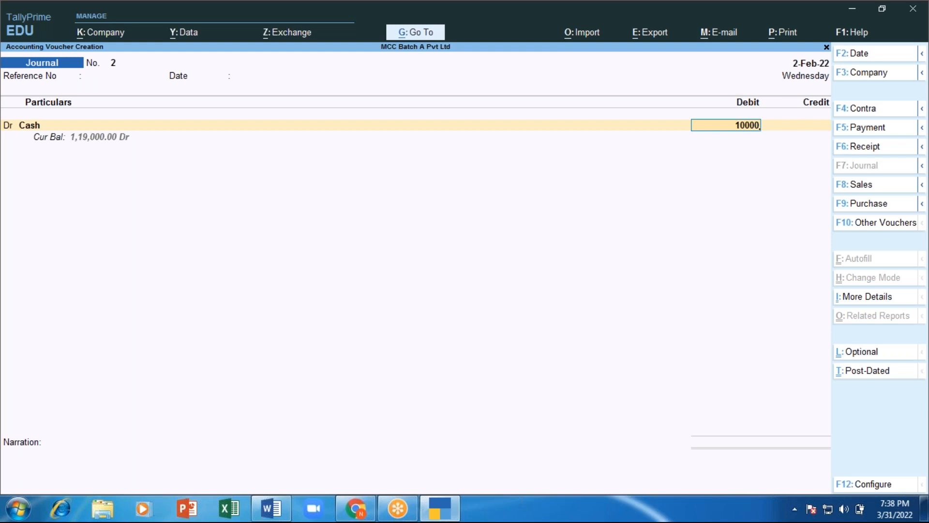
text(0)
key(Return)
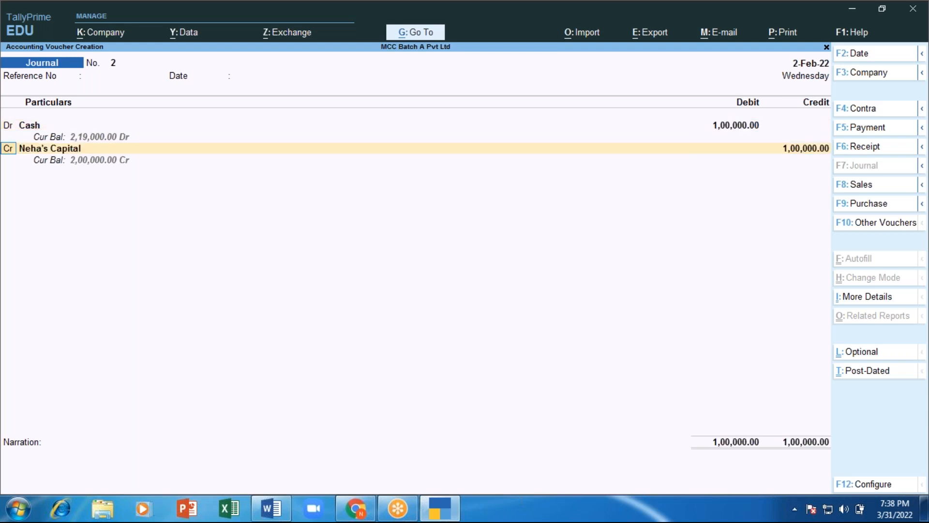
key(Return)
text(Ta)
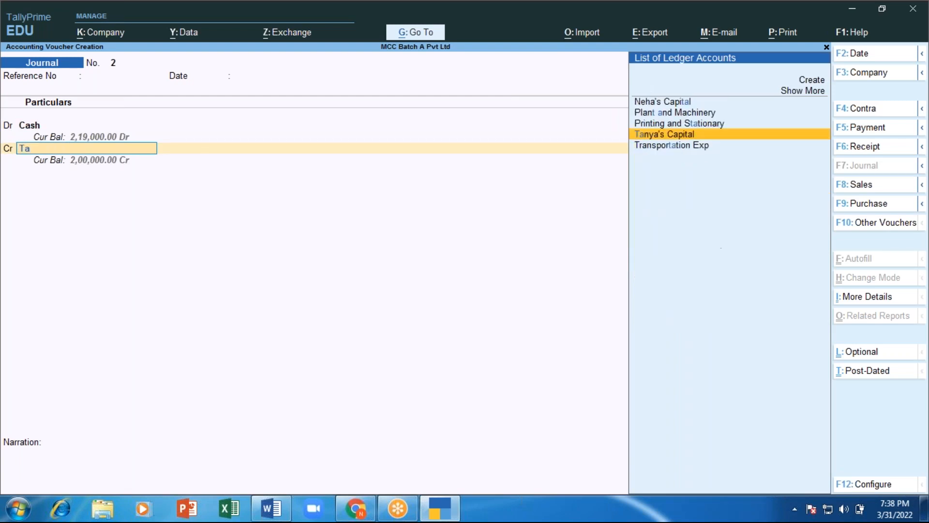
key(Return)
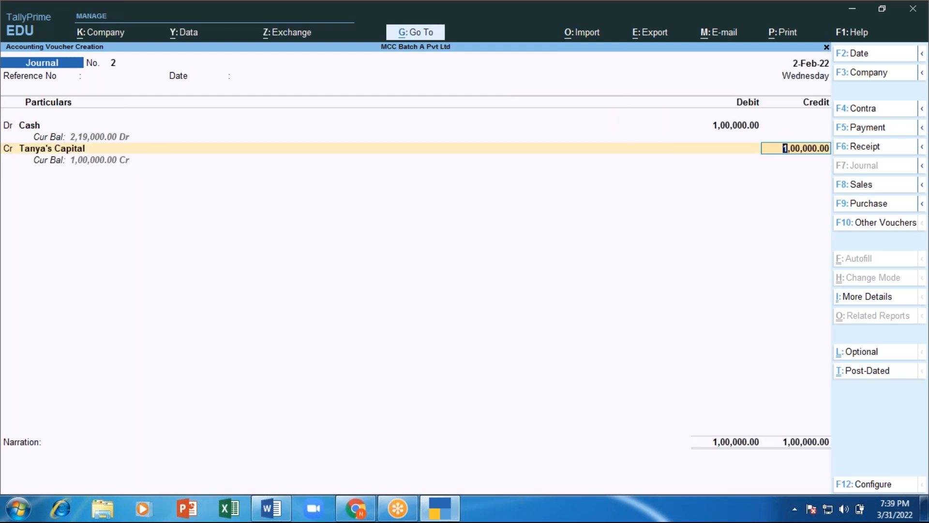
key(Return)
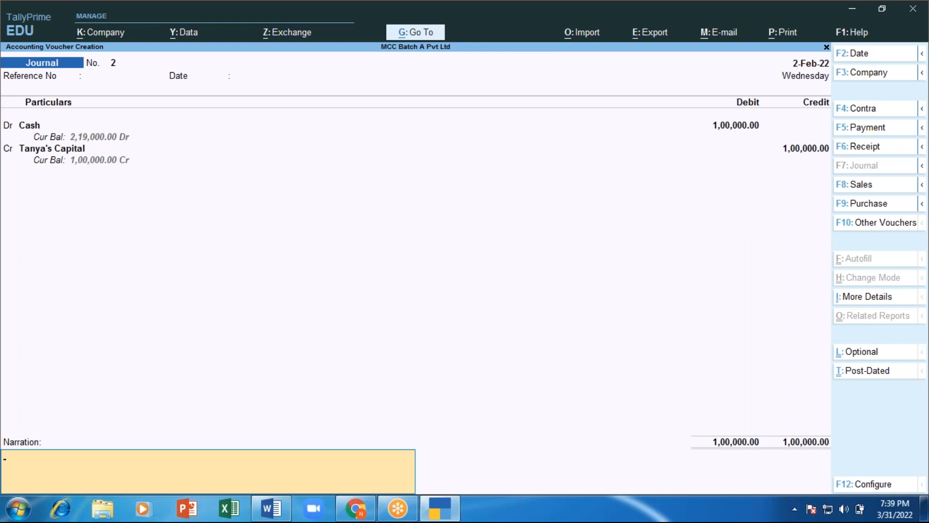
Step: Reuse the previous narration with the second owner's name, and save the voucher
key(ctrl+alt+v)
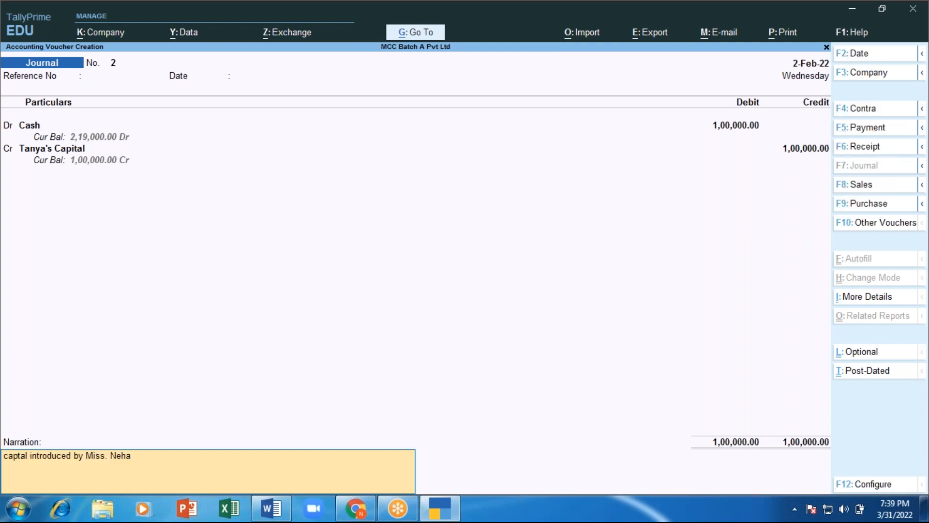
key(BackSpace)
key(BackSpace)
key(BackSpace)
key(BackSpace)
text(Tanya)
key(Return)
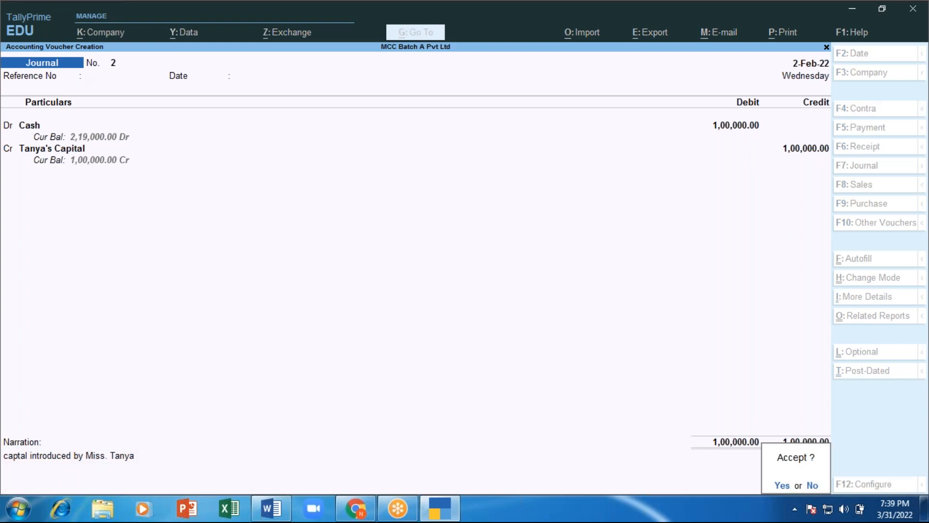
key(y)
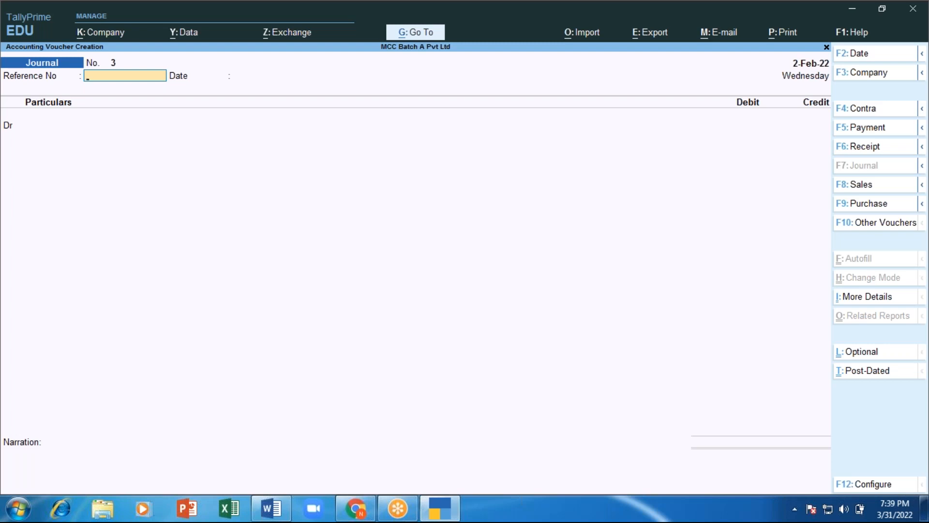
Step: Add list item b, 'Drawings', below the previous entry in the Word notes
key(alt+Tab)
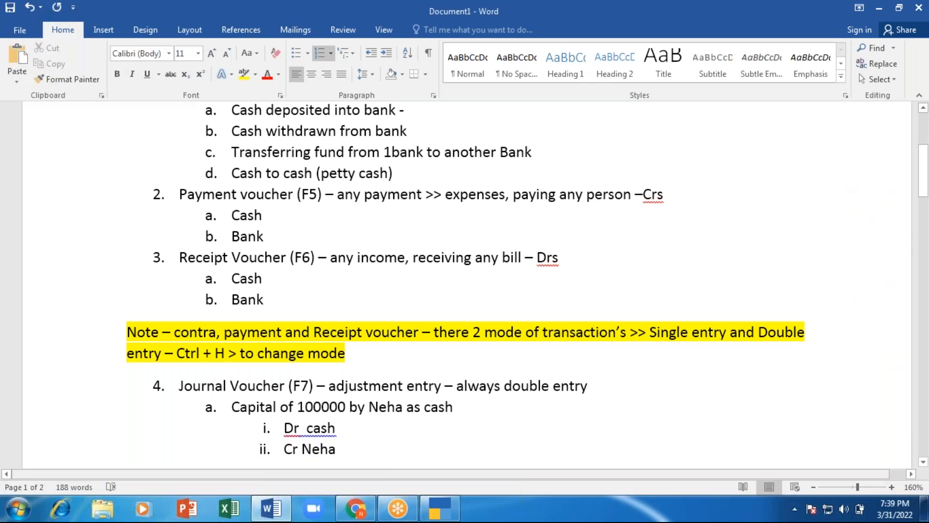
key(Return)
scroll(465, 290, down, 1)
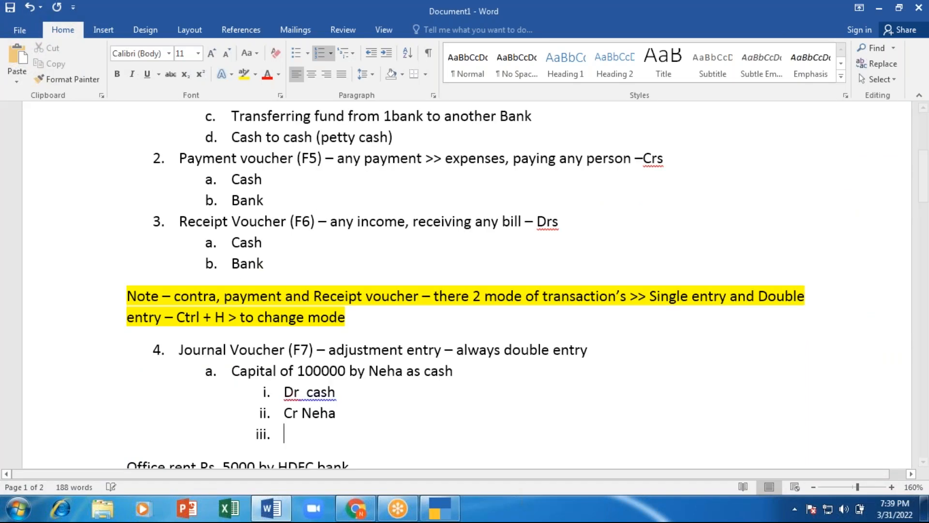
key(shift+Tab)
text(draw)
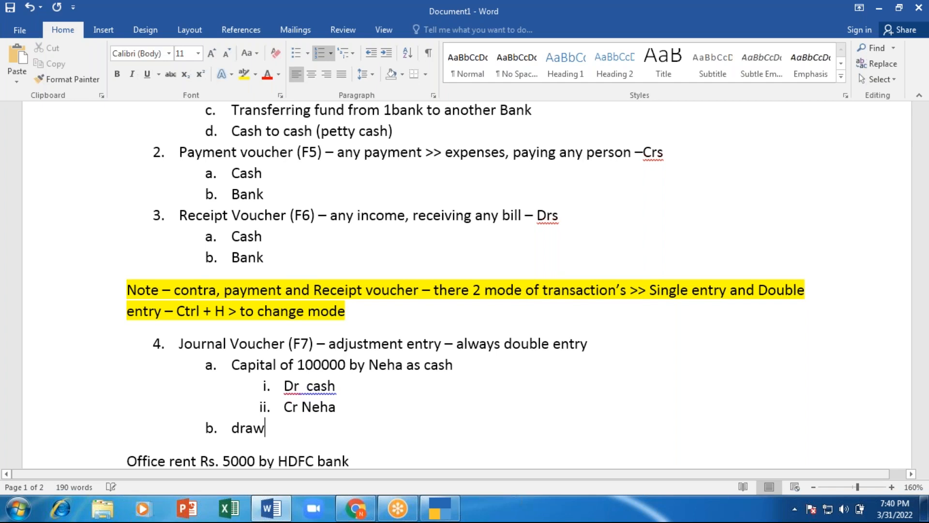
text(ings)
key(Return)
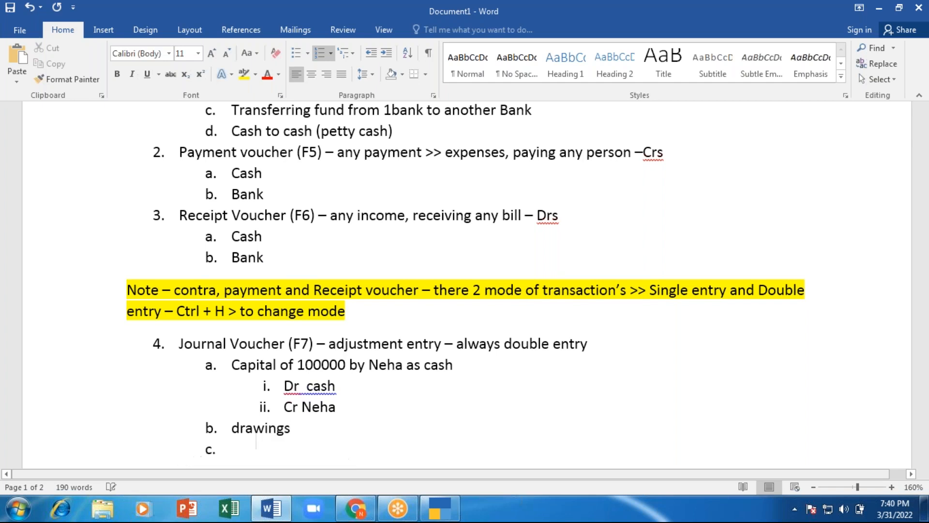
Step: Add sub-points 'dr - 20000' naming the partner and 'cr. - cash'
key(Tab)
text(dr)
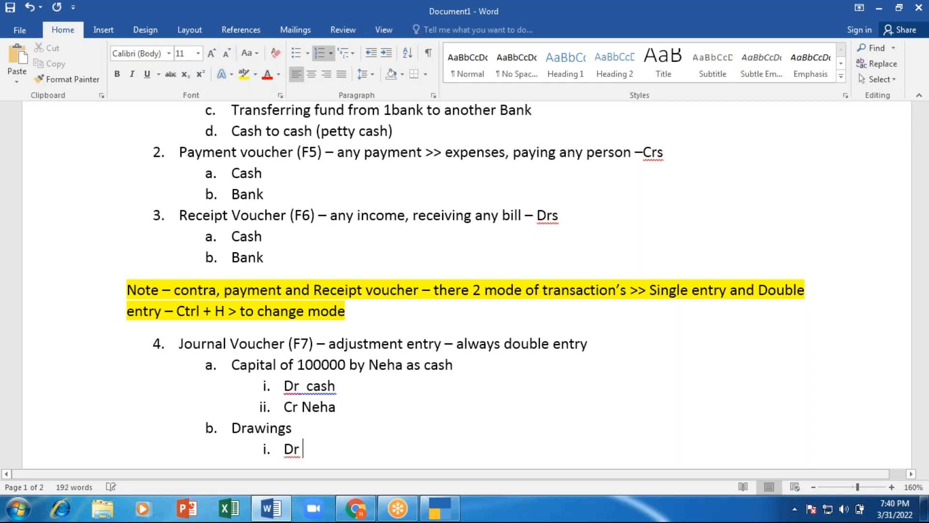
text(- 20000)
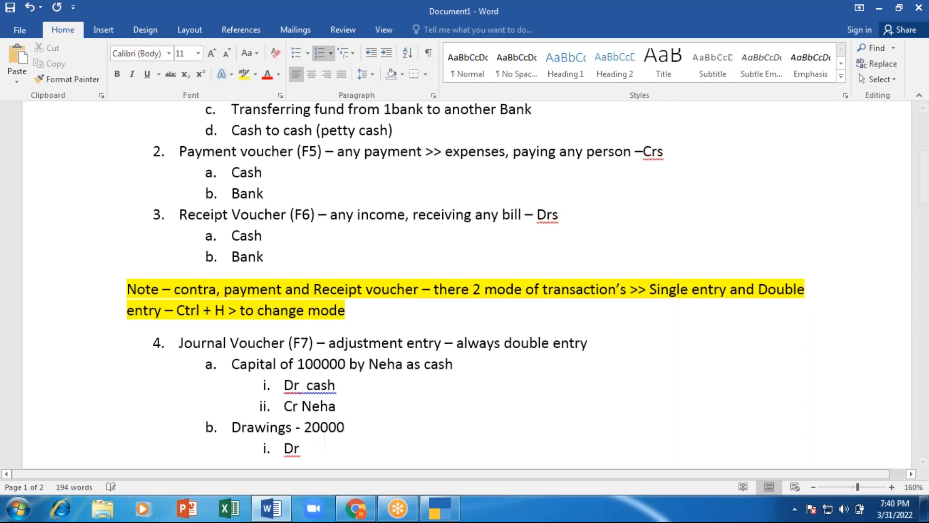
scroll(465, 285, down, 1)
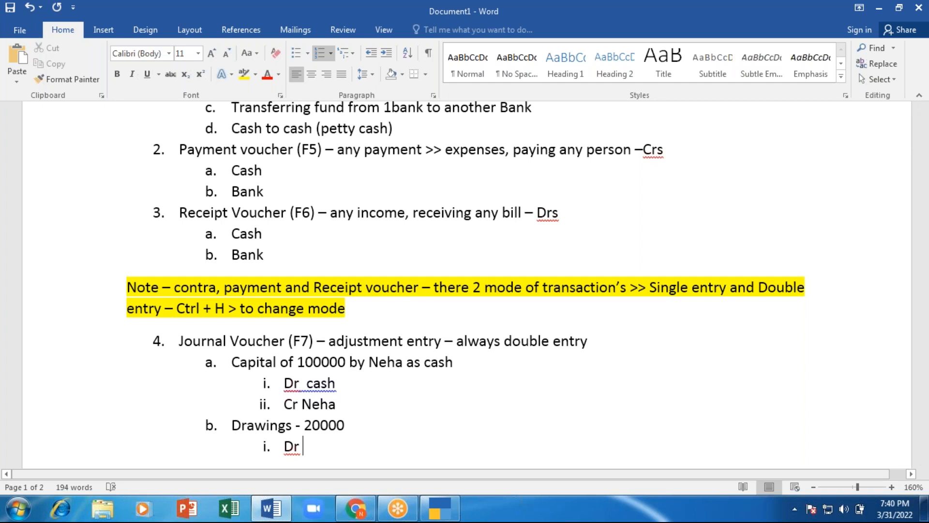
text(-)
text(tanya)
key(Return)
text(cr. )
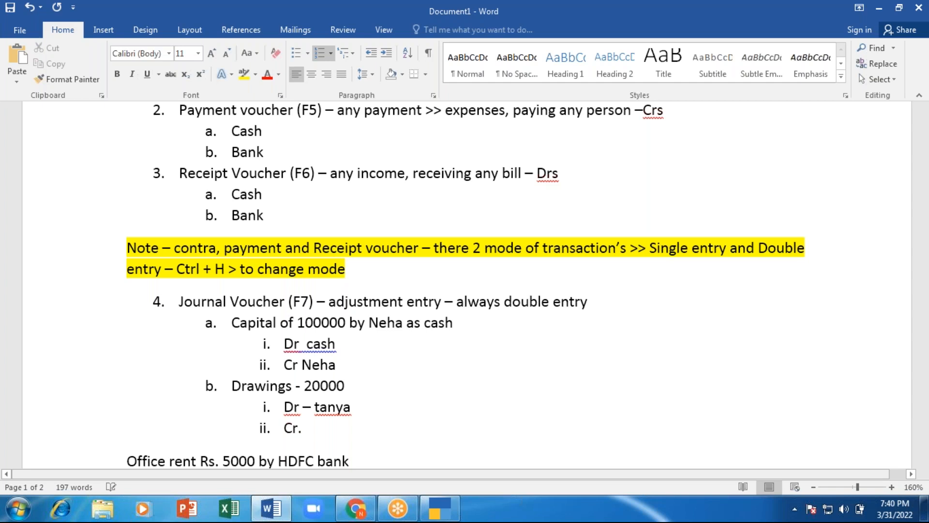
text(- cash)
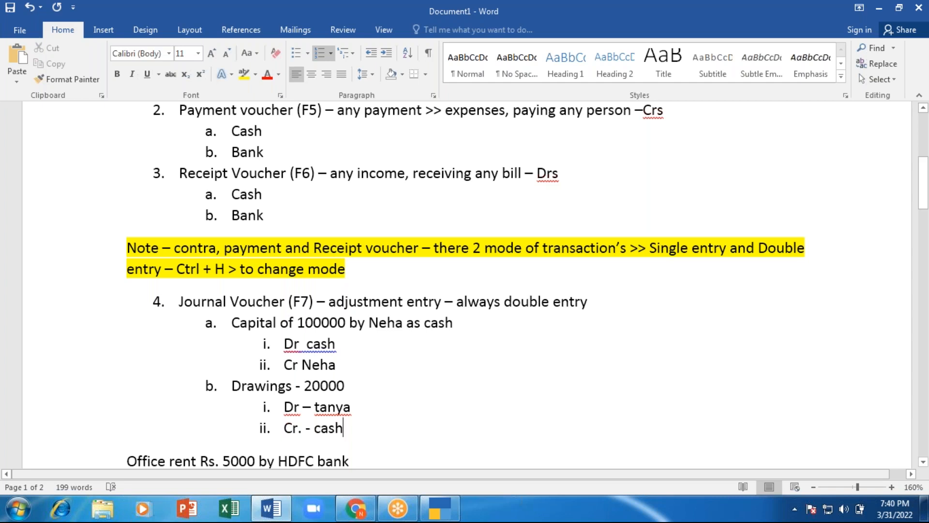
Step: In journal voucher 3, debit the partner's capital ledger 20,000 and credit Cash
key(alt+Tab)
key(Return)
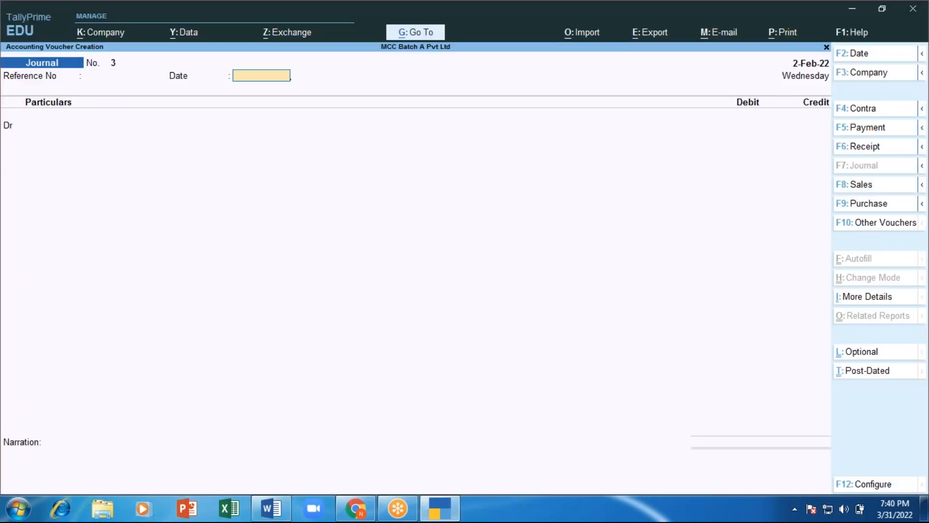
key(Return)
text(Ta)
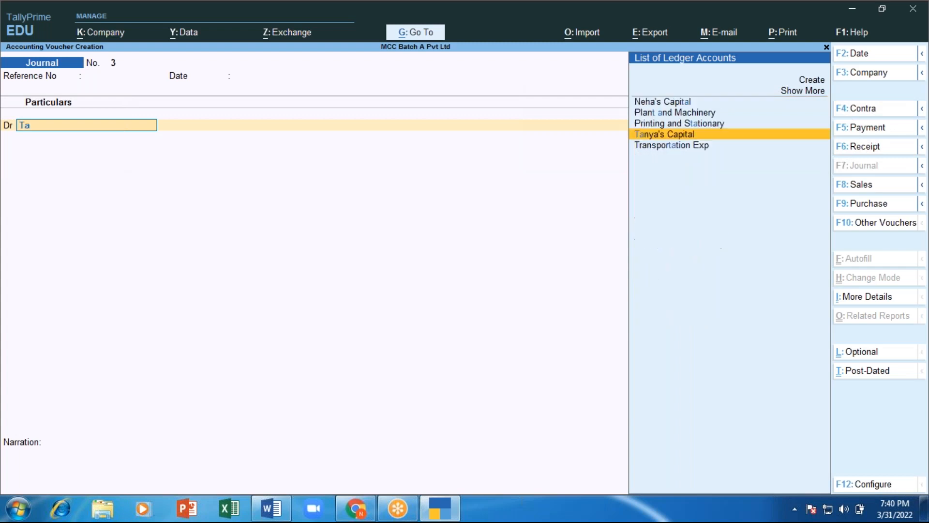
key(Return)
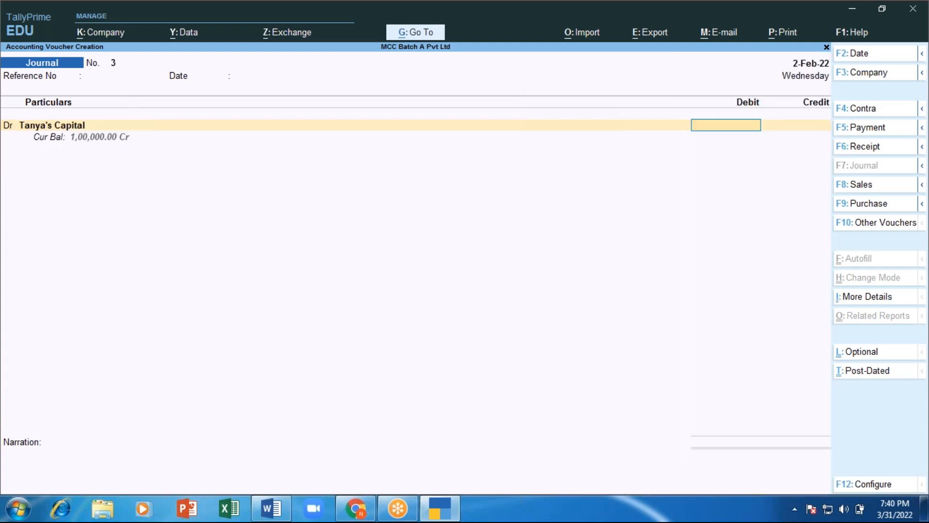
text(20000)
key(Return)
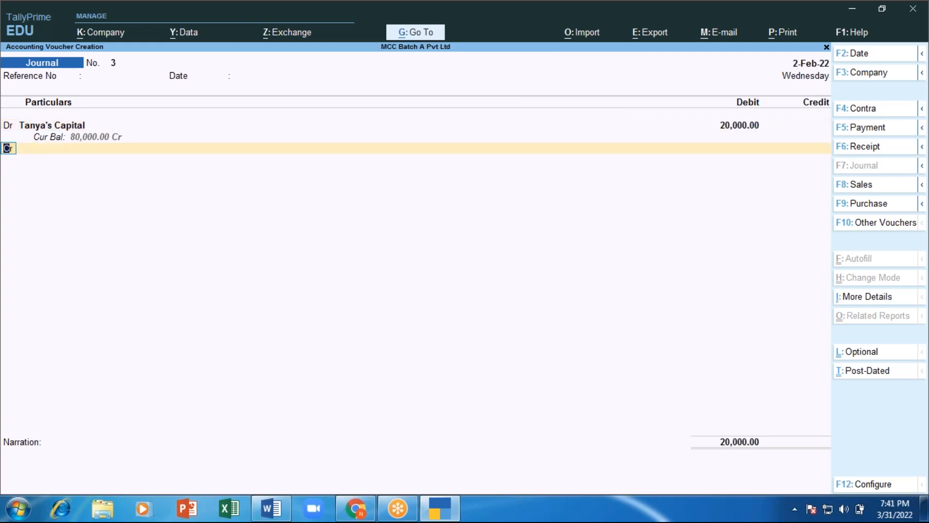
text(Cas)
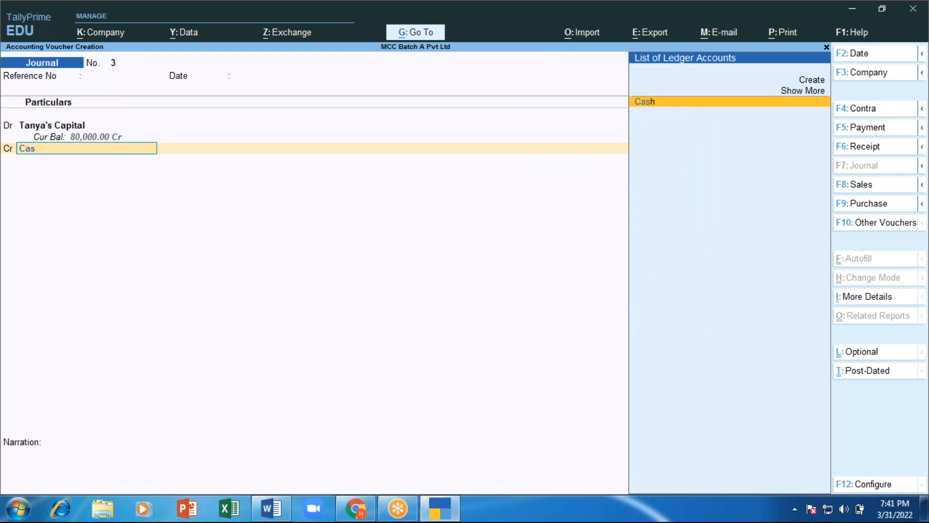
key(Return)
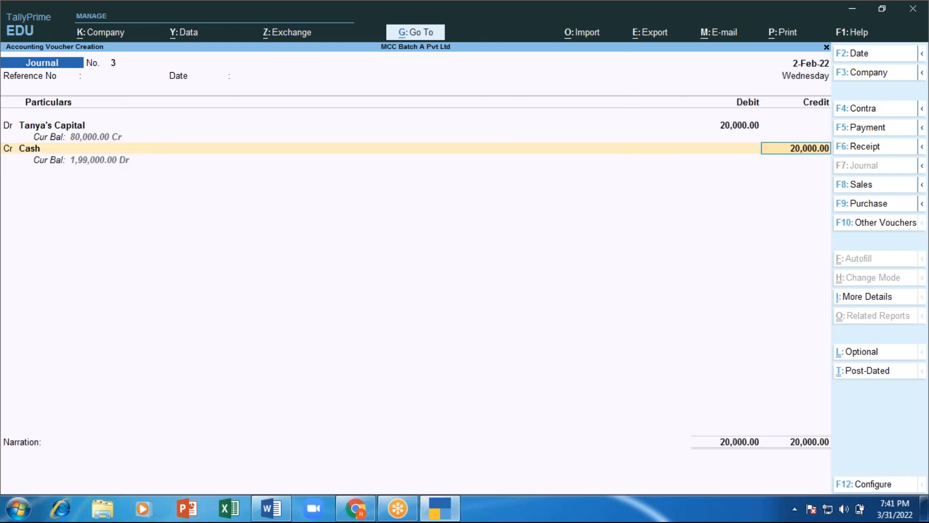
key(Return)
Step: Add a narration about drawings for the partner's personal use, and save the voucher
text(drawing form )
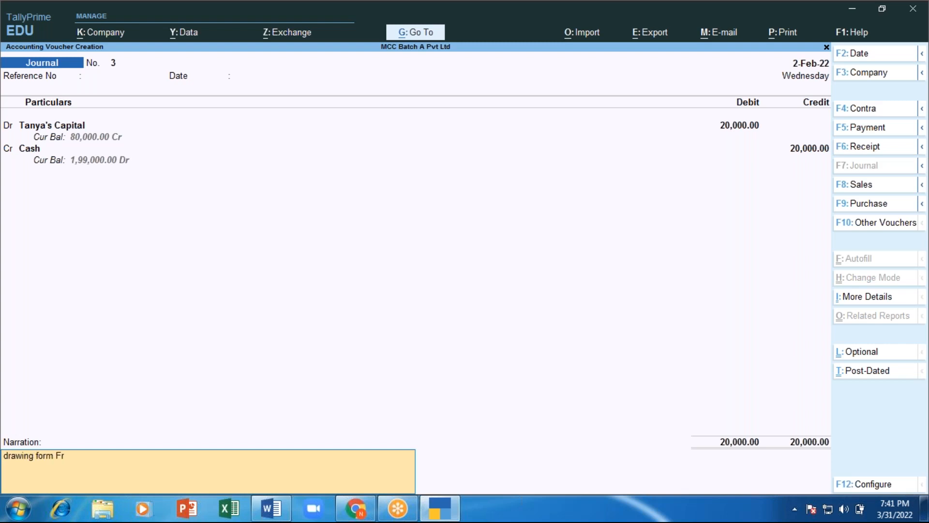
text(personal use by M)
text(ss)
key(BackSpace)
key(BackSpace)
text(iss)
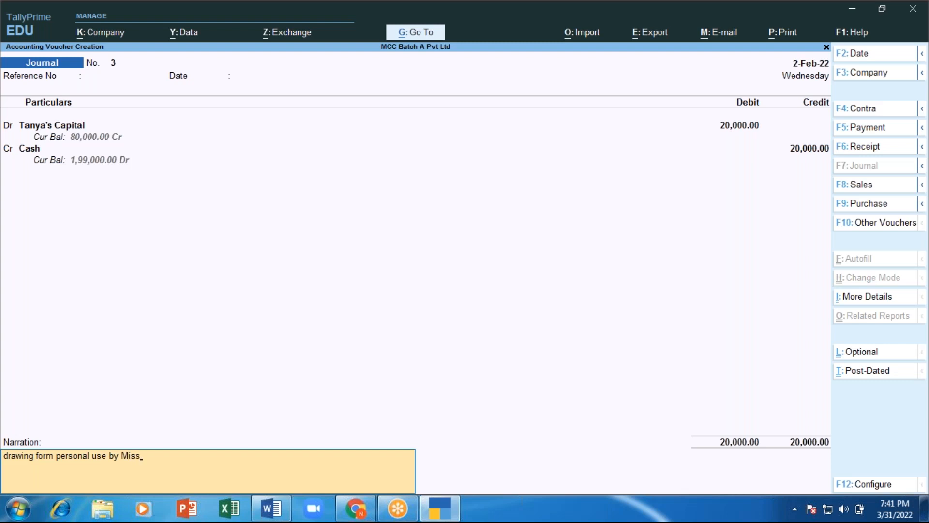
text(.Tanya)
key(Return)
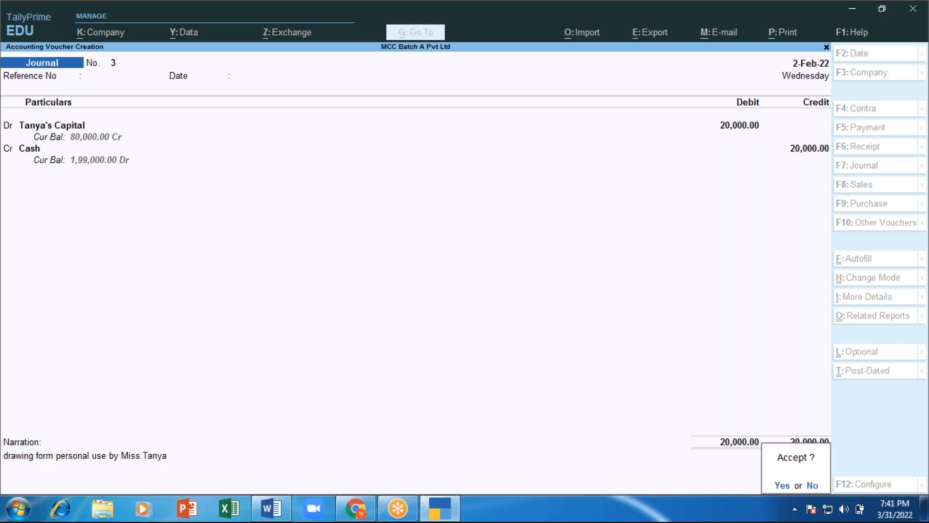
key(y)
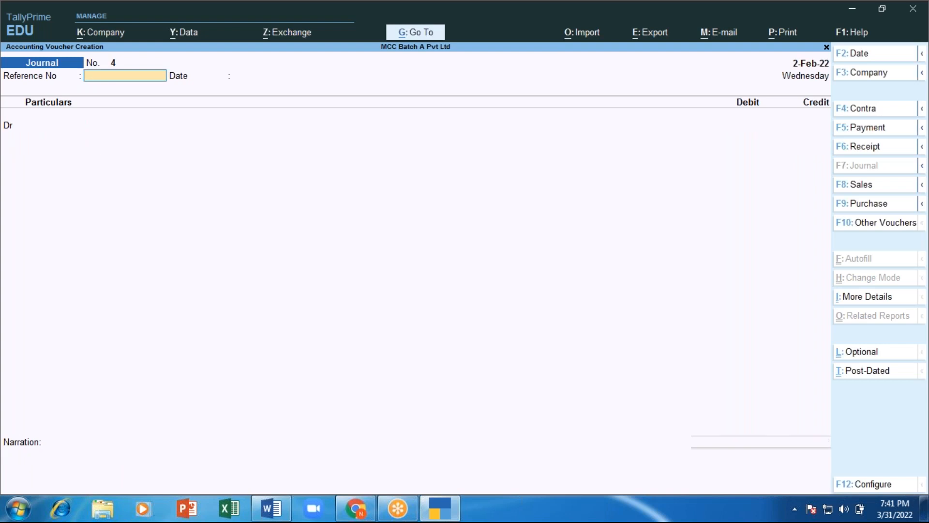
key(alt+Tab)
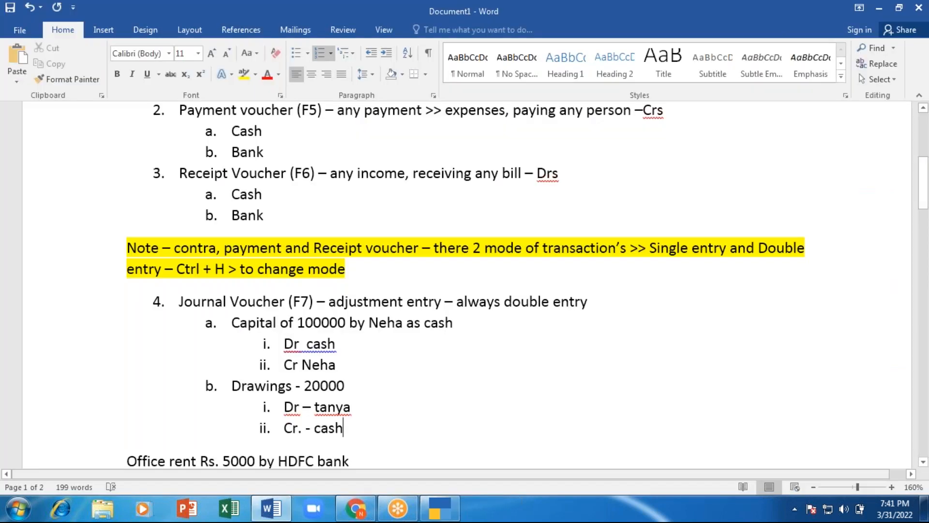
Step: Add item c, both partners' additional capital 25000 each deposited in HDFC bank, with a 'Dr - HDFC bank' line
key(Return)
key(shift+Tab)
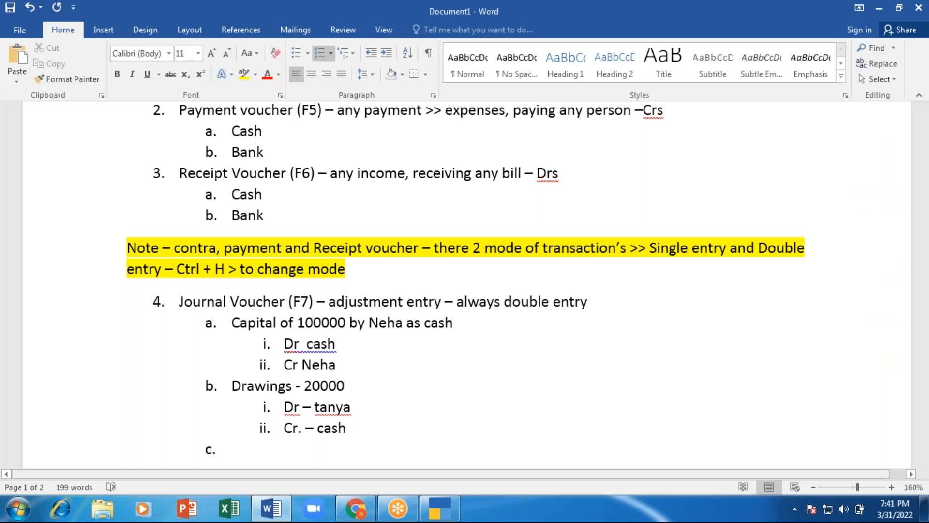
text(neha and Tan)
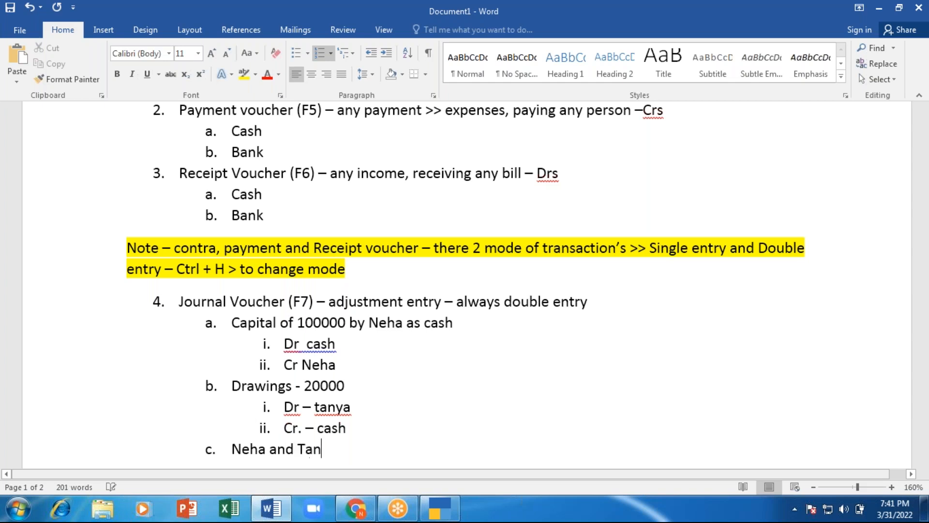
text(ya addl ca)
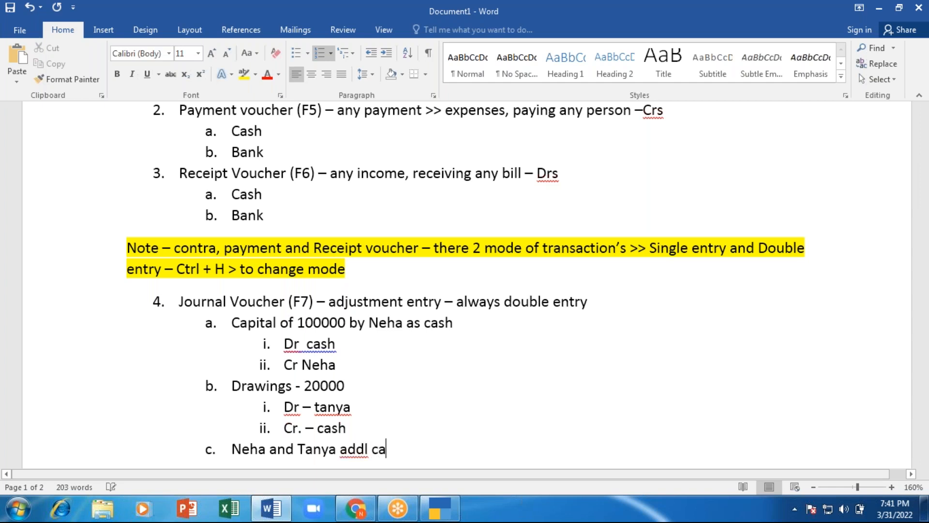
text(pital 25000)
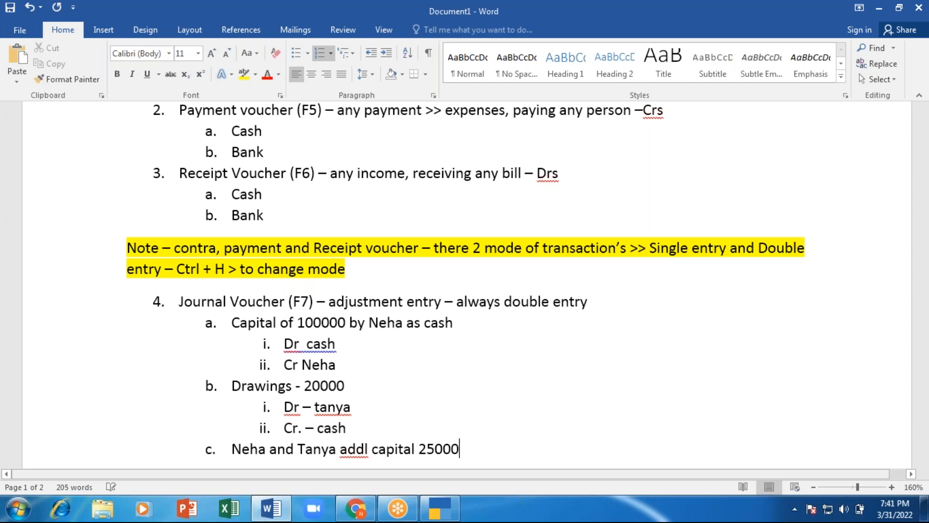
text( each - depositing )
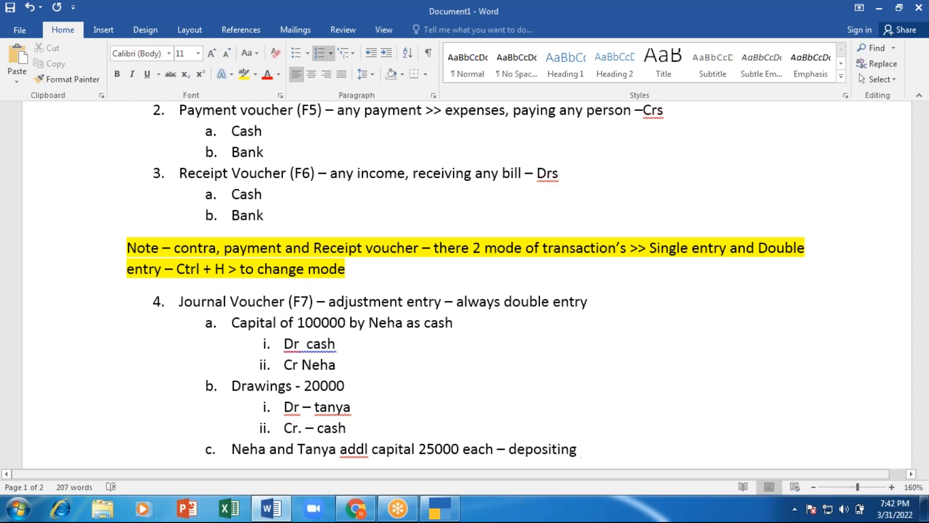
text(HDFC bank)
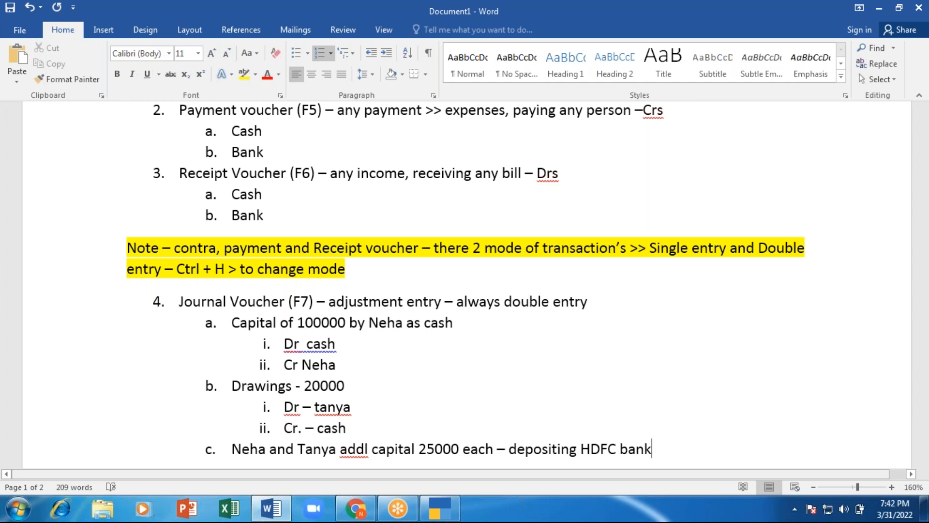
key(Return)
key(Tab)
text(Dr)
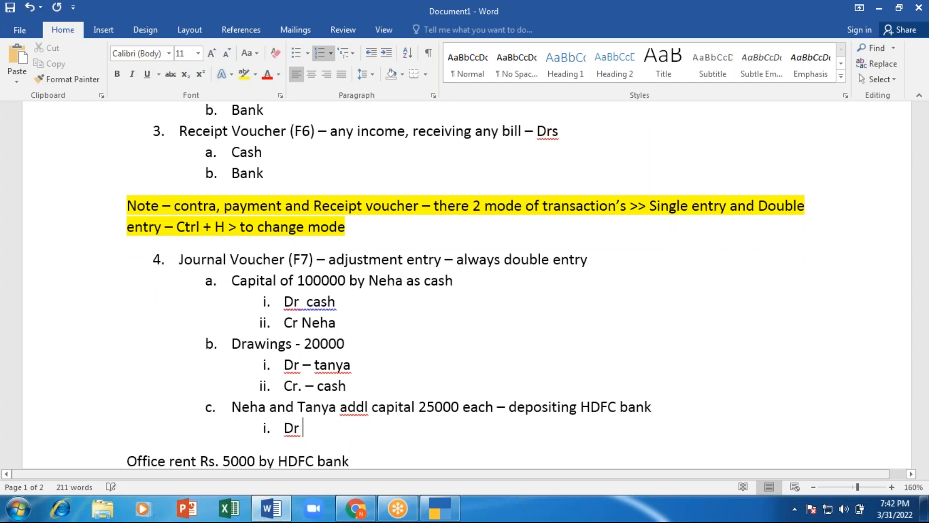
text( -)
text( HDFC)
text( bn)
key(BackSpace)
text(ank 5000)
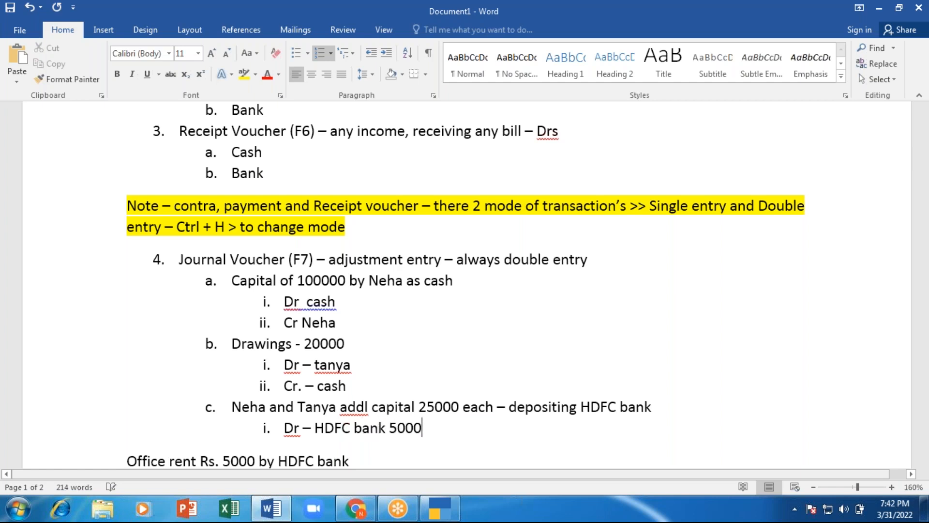
Step: Add a 25000 credit line for each partner and correct the HDFC debit to 50000
key(Return)
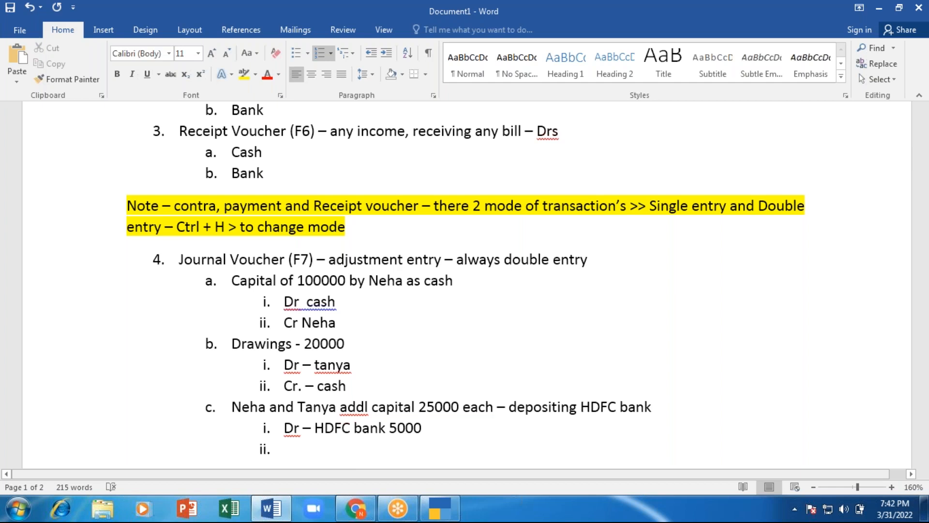
text(Cr - )
text(Neha)
key(Tab)
key(Tab)
key(Tab)
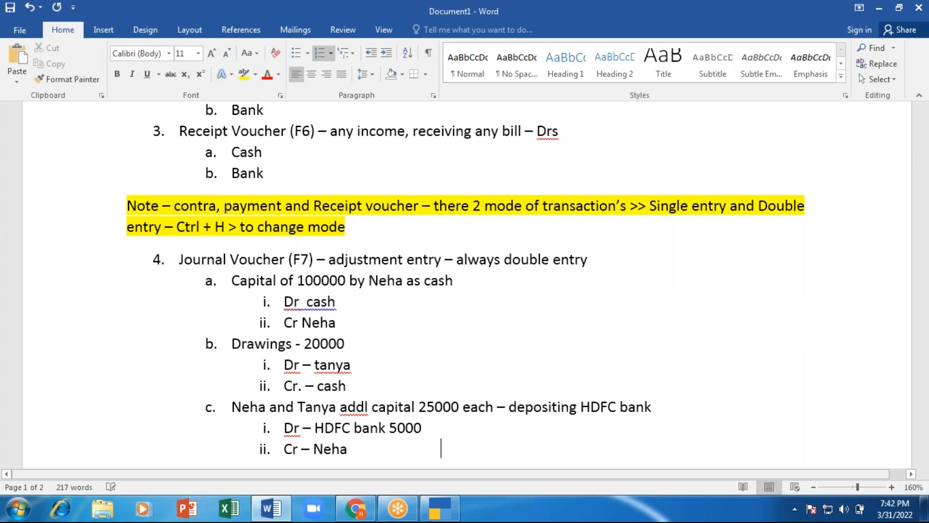
text(25000)
key(Up)
key(BackSpace)
text(0)
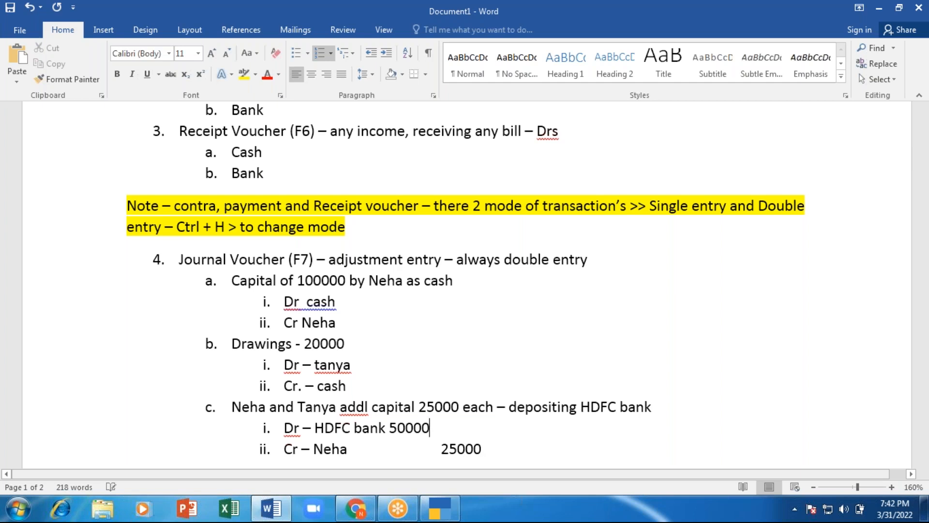
key(Down)
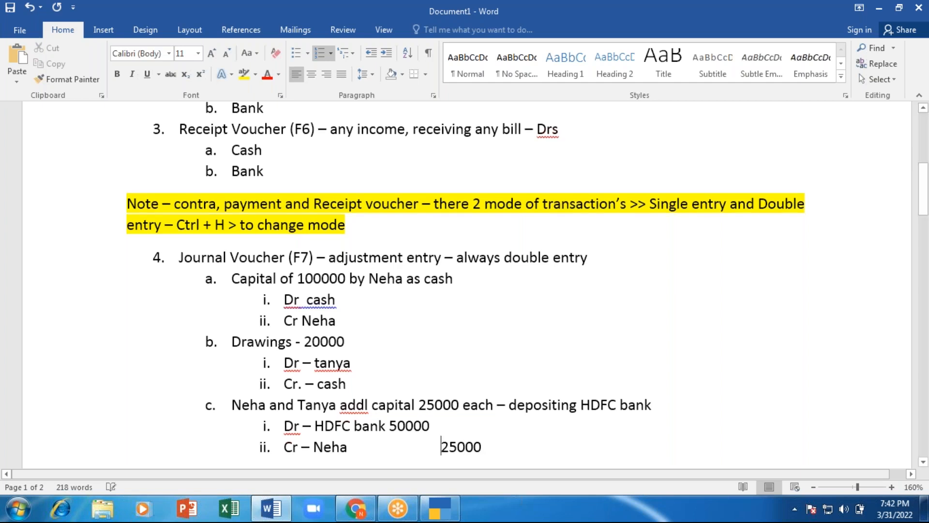
key(Right)
key(Right)
key(Right)
key(Right)
key(Right)
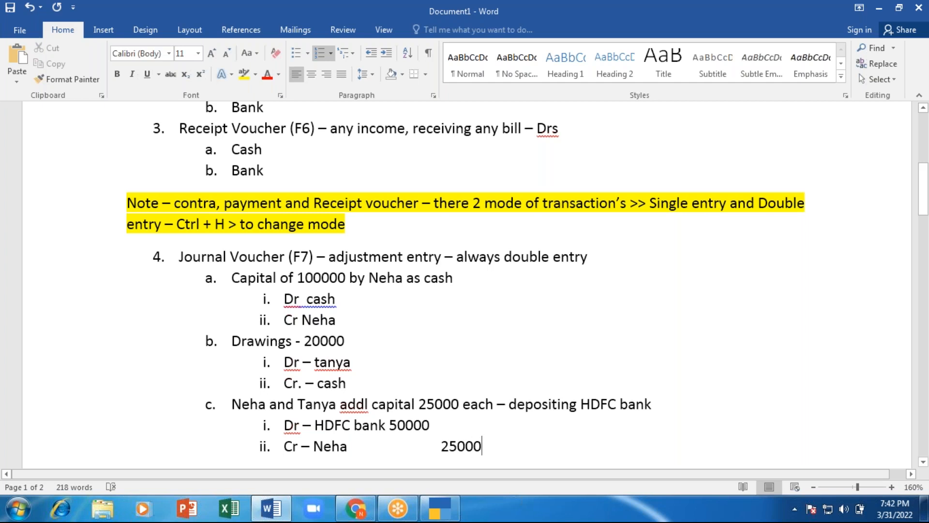
key(Return)
text(Cr - )
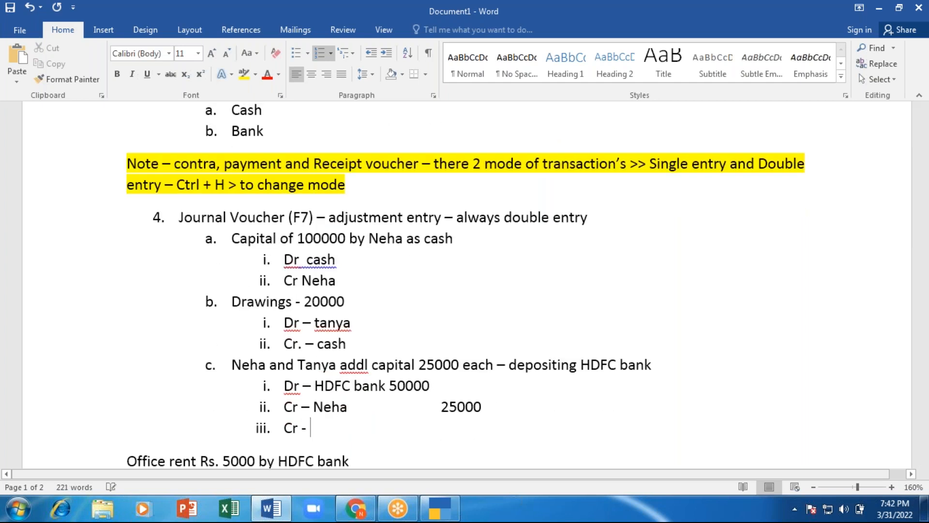
text(Tanya)
key(Tab)
key(Tab)
text(25000)
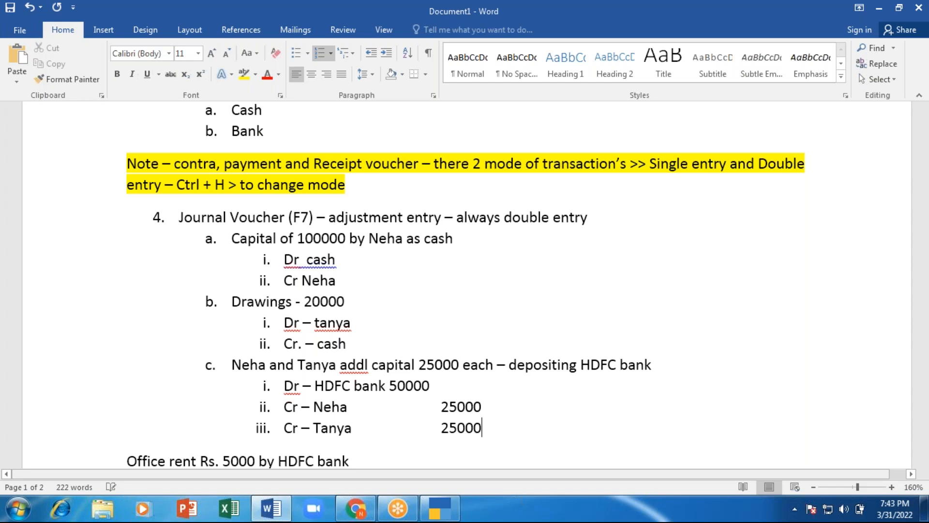
Step: In journal voucher 4, debit HDFC Bank 50,000 with transaction type e-Fund Transfer
key(alt+Tab)
key(Return)
key(Return)
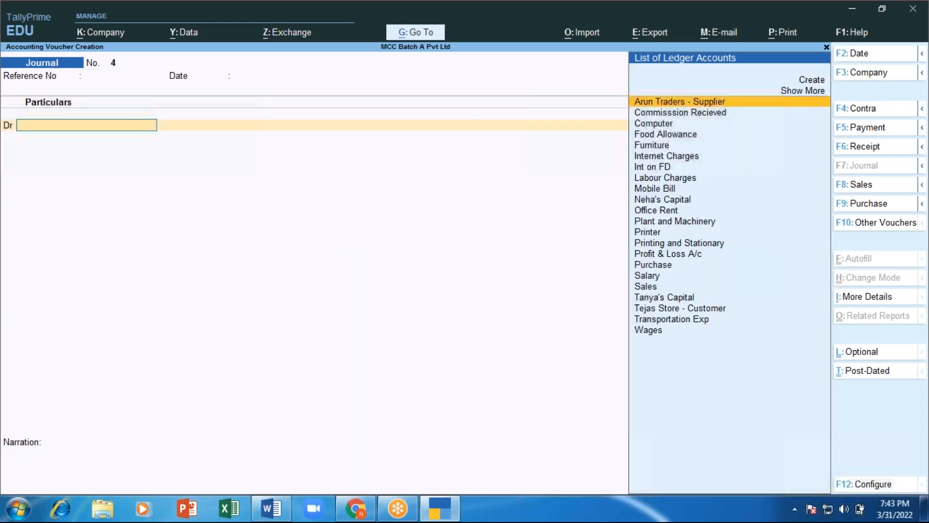
text(Hdfc)
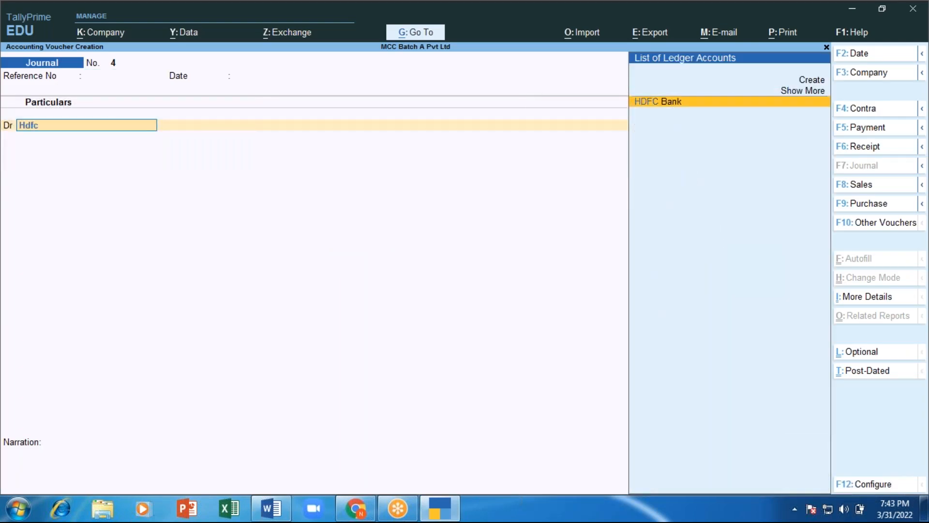
key(Return)
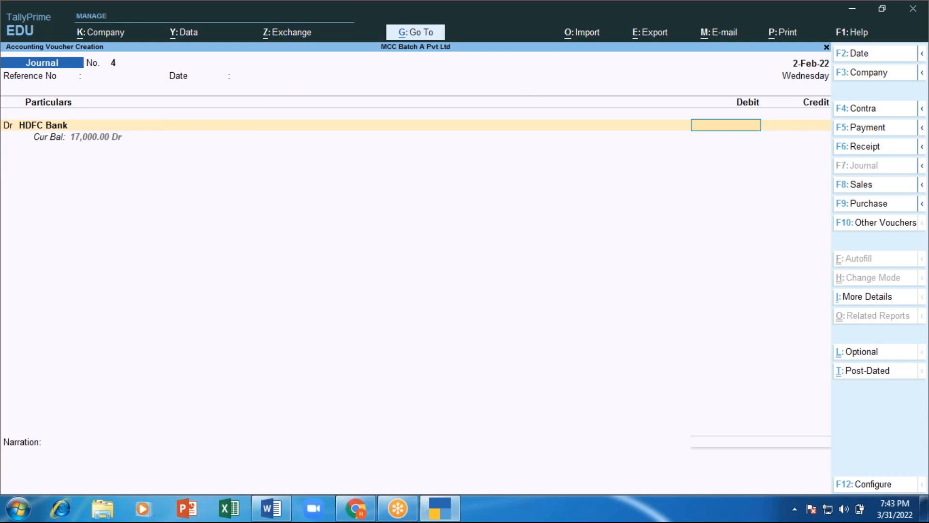
text(50000)
key(Return)
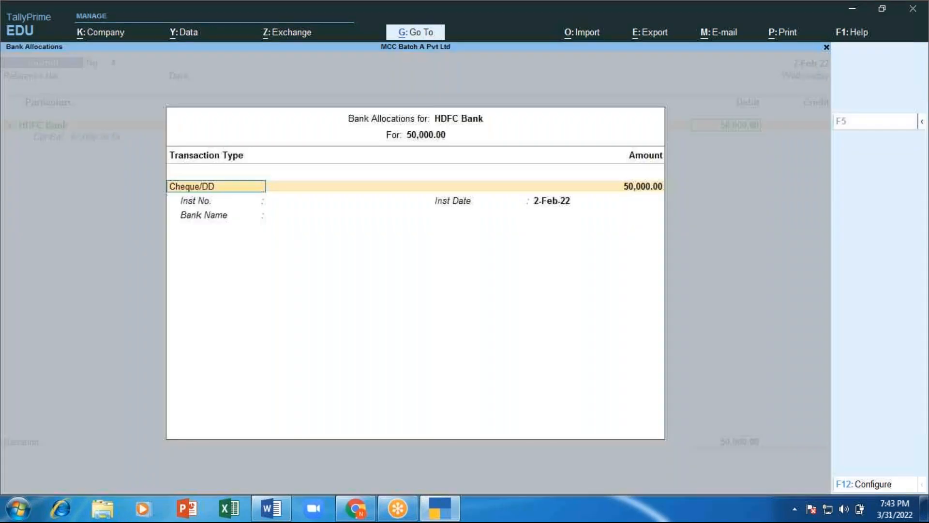
key(BackSpace)
key(Down)
key(Down)
key(Down)
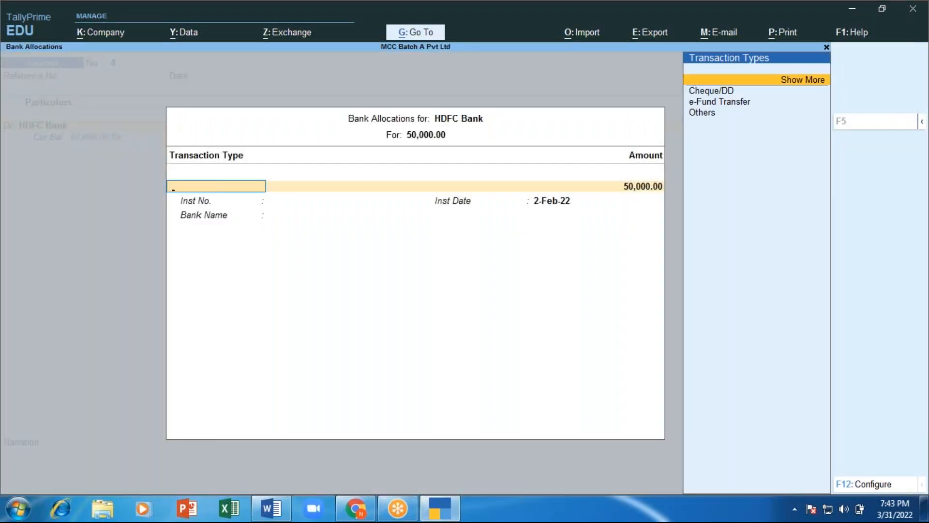
key(Return)
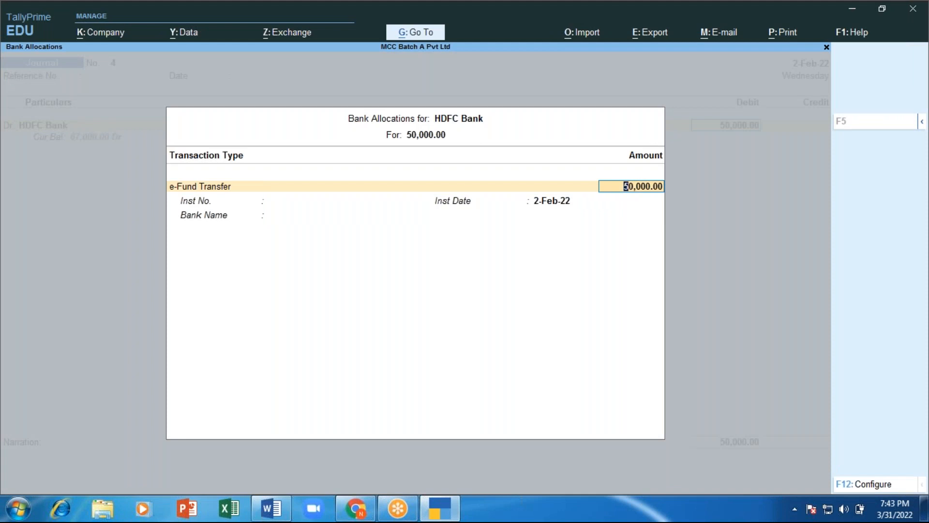
key(Return)
key(Return)
key(Return)
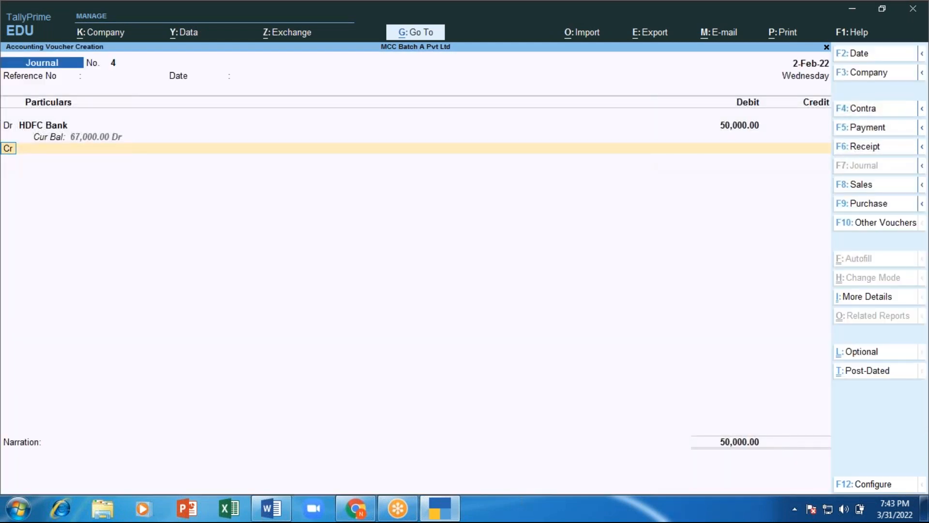
Step: Credit each of the two partners' capital ledgers 25,000
key(Return)
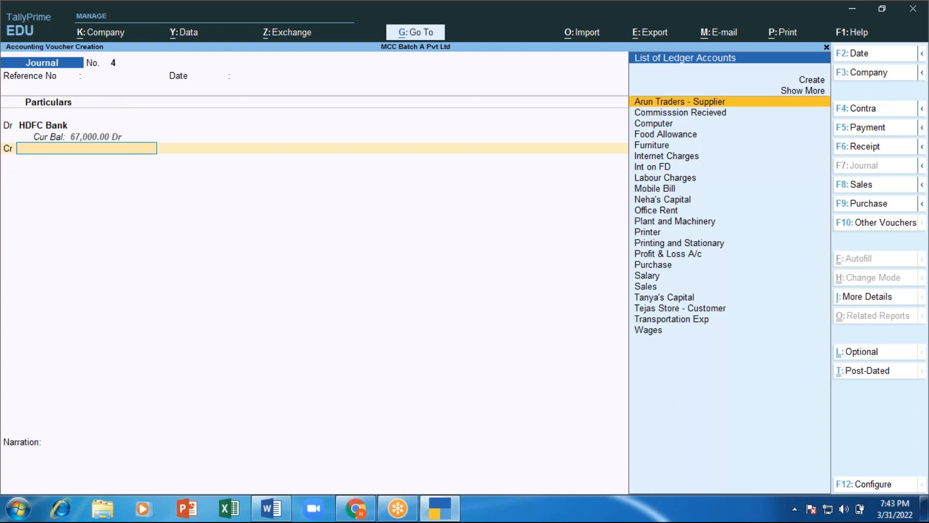
text(Ne)
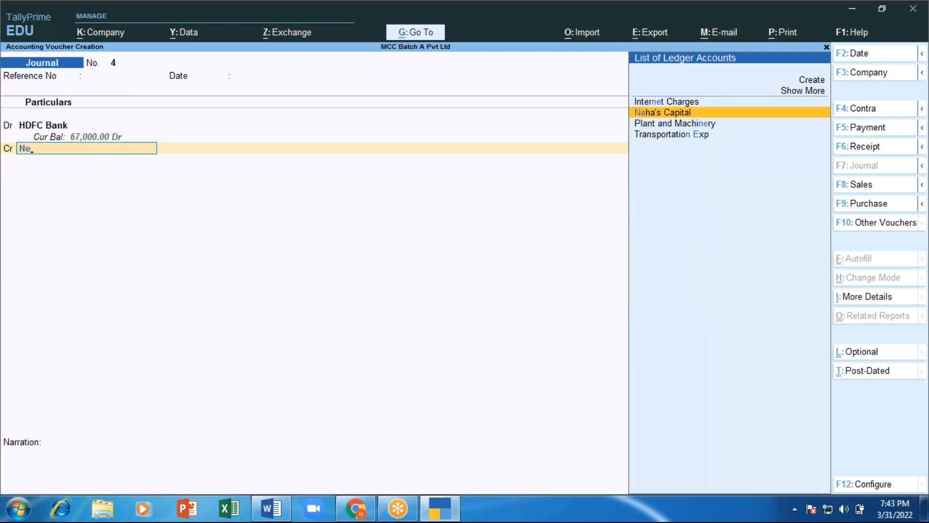
key(Return)
text(2500)
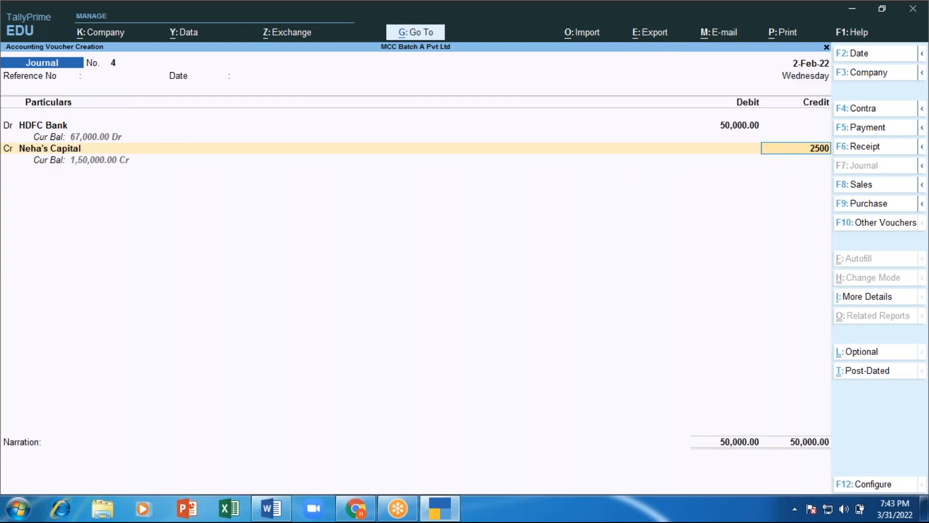
text(0)
key(Return)
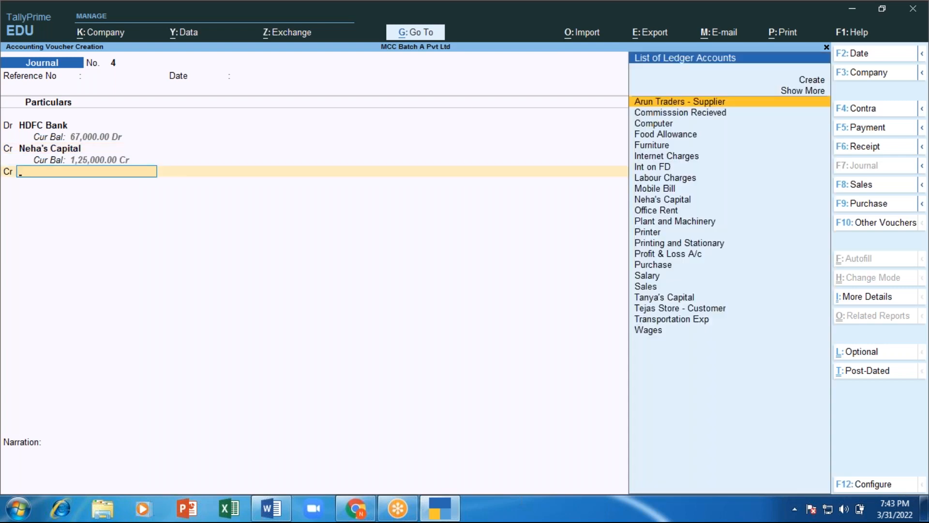
text(Ta)
key(Return)
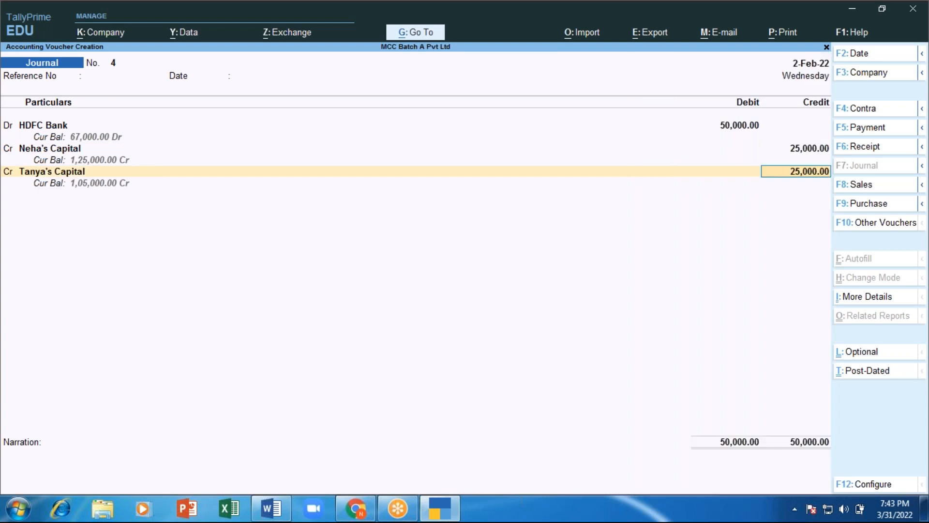
key(Return)
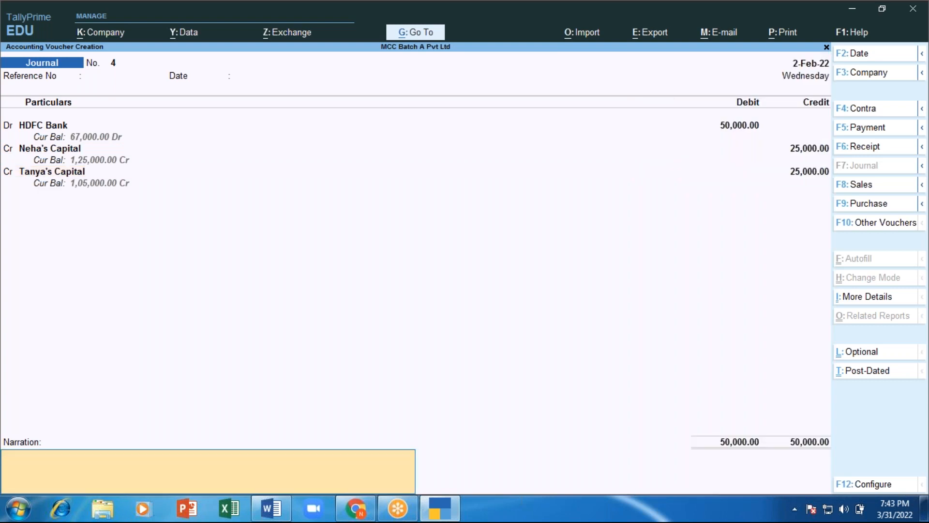
Step: Enter the narration 'addl cap intro by Drectors of company', save voucher 4, and exit voucher entry
text(addl cap intro by Drecto)
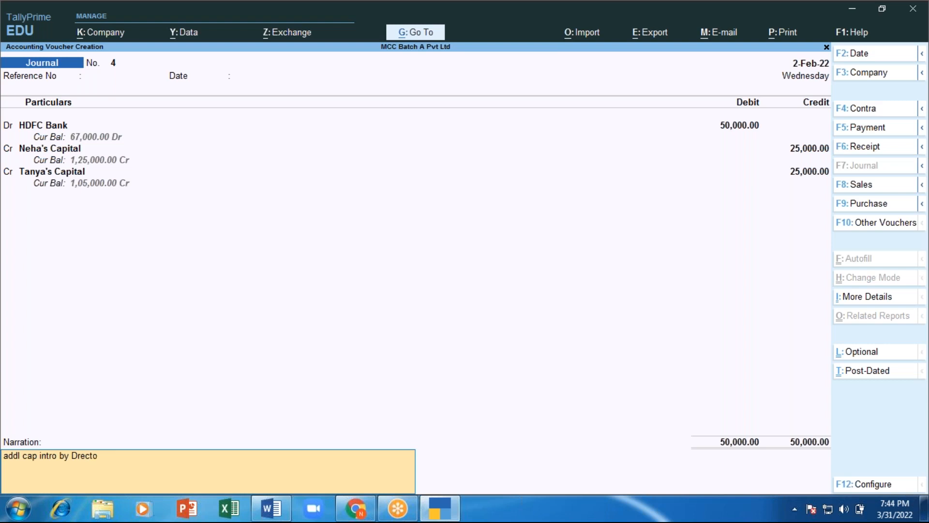
text(rs onf)
key(BackSpace)
key(BackSpace)
text(f como)
key(BackSpace)
text(pany)
key(Return)
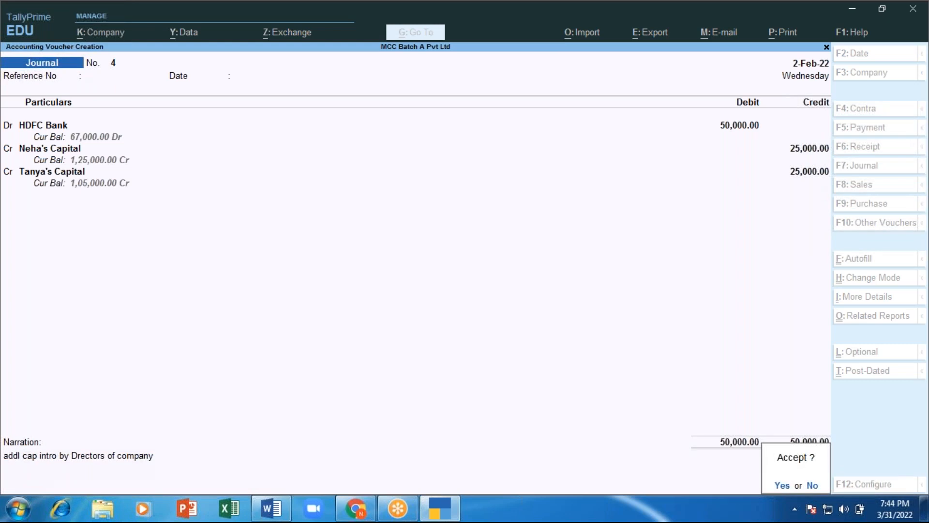
key(y)
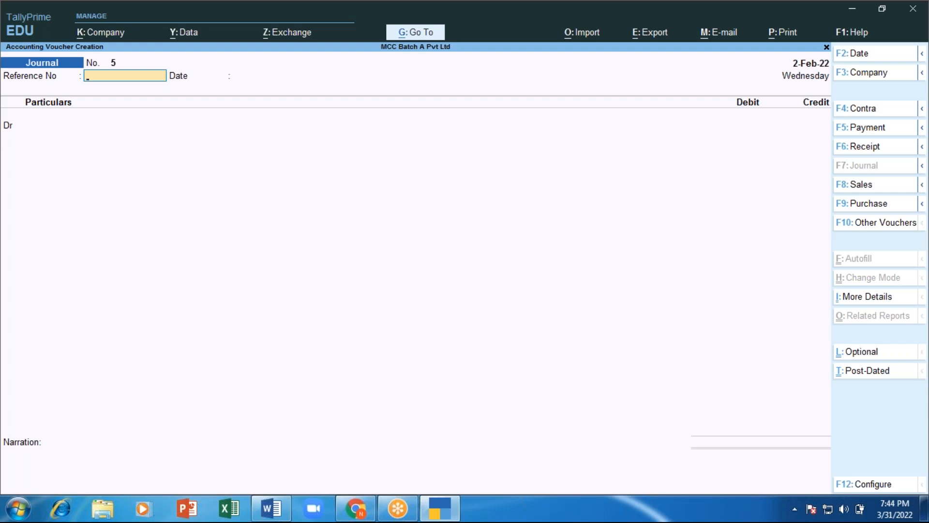
key(Escape)
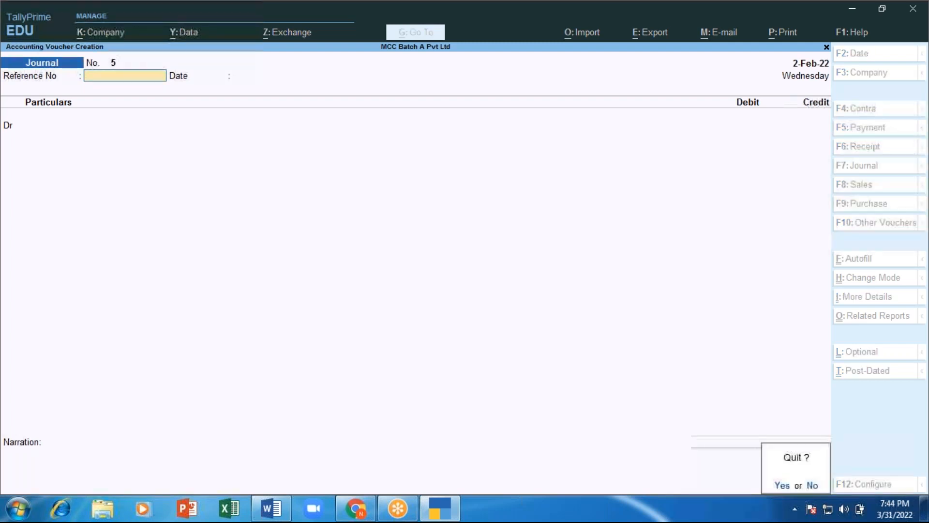
key(alt+Tab)
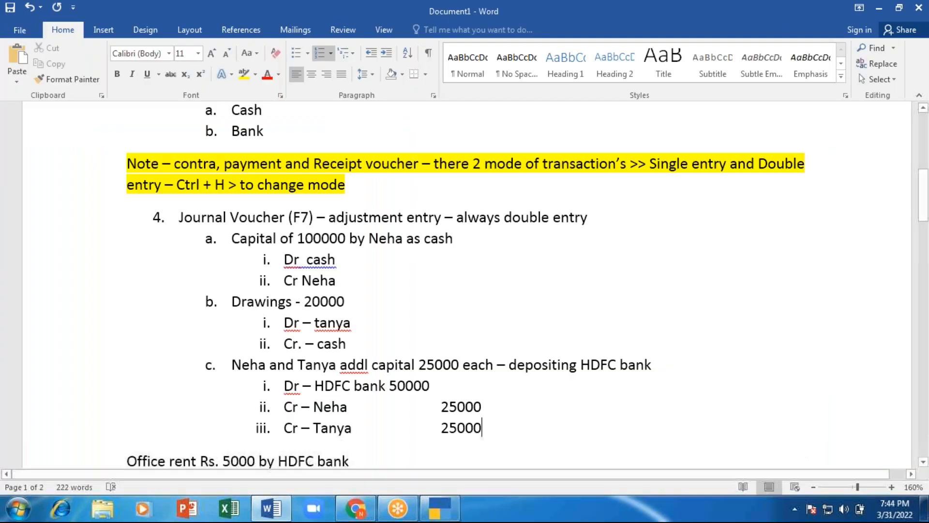
Step: Colour the Dr cash and partner credit lines red and add a 'Simple Journal Voucher' label beneath
drag(284, 259, 351, 286)
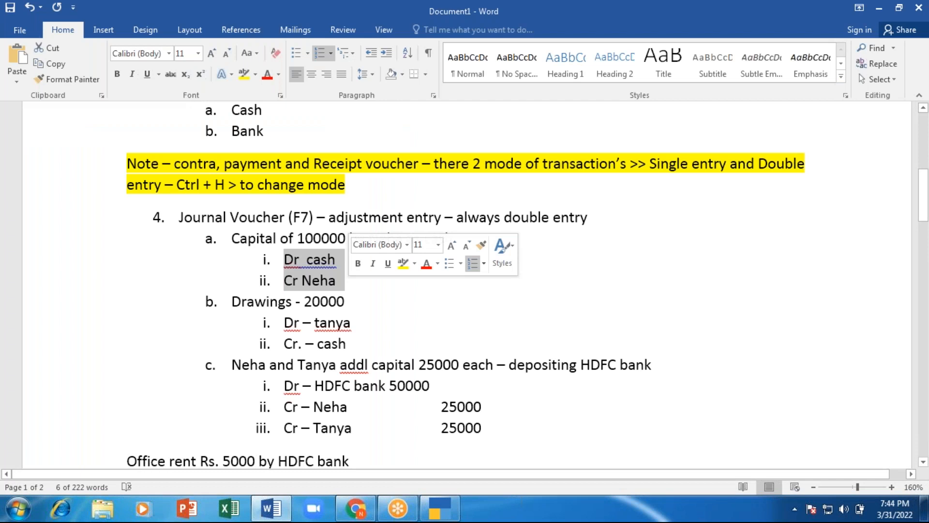
click(266, 74)
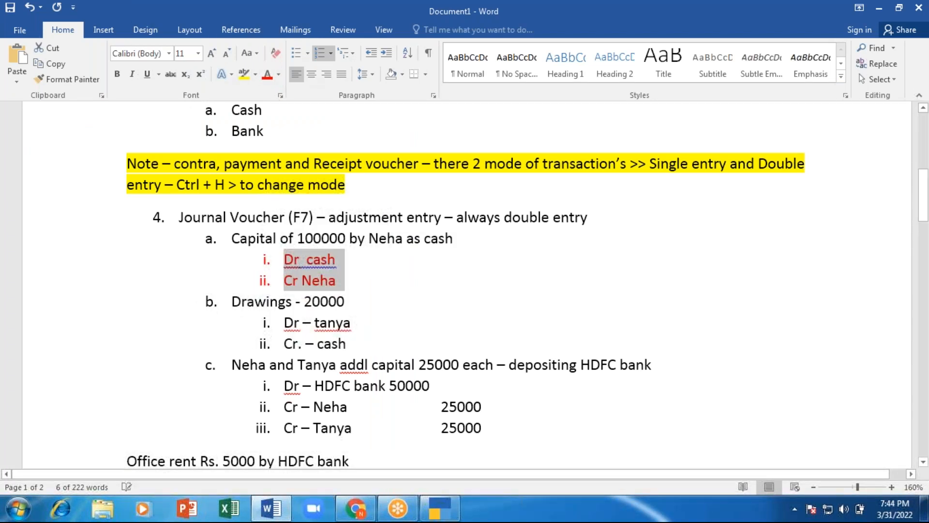
click(365, 292)
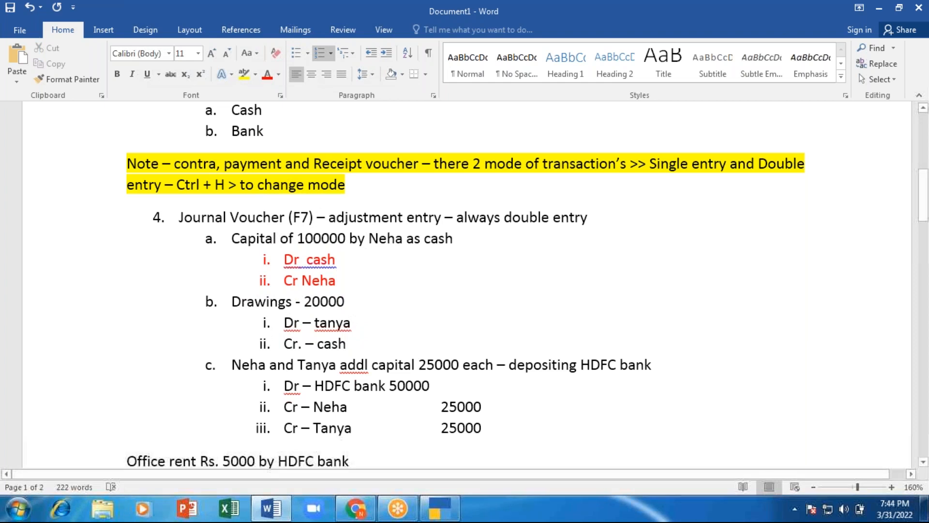
key(Return)
key(shift+Tab)
key(shift+Tab)
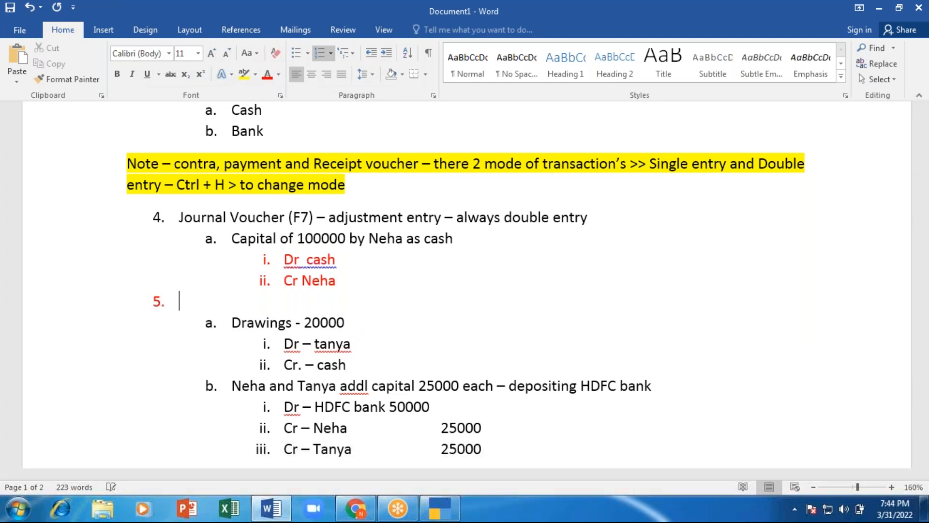
key(BackSpace)
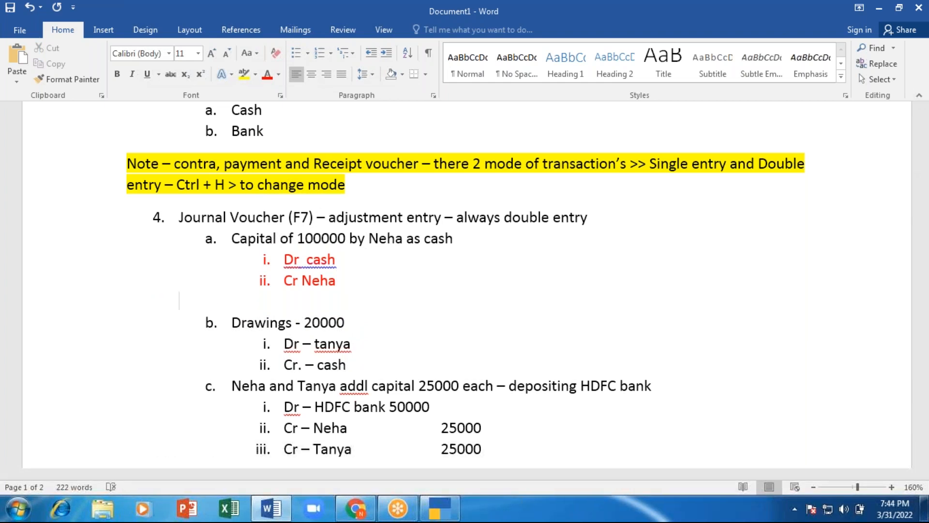
text(Simple Jou)
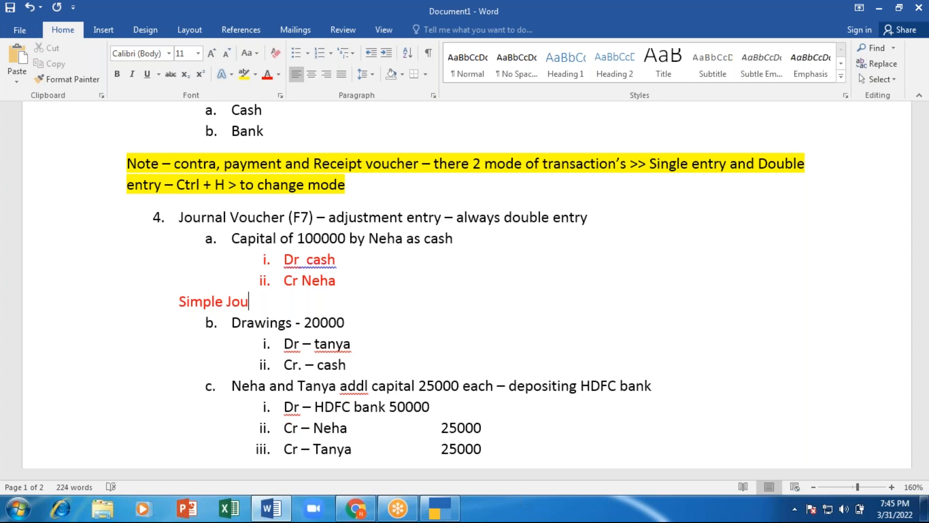
text(rnal Voucher)
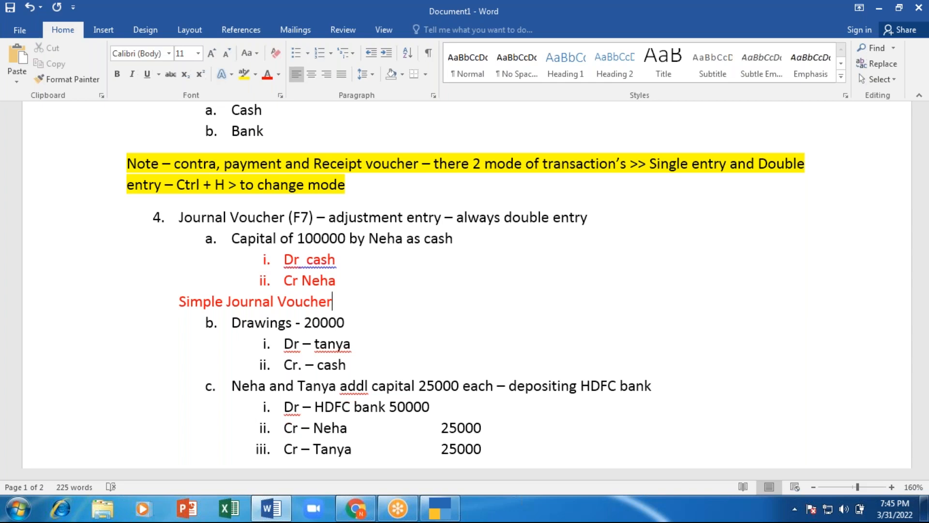
Step: Colour the three HDFC bank capital lines under item c red
scroll(339, 345, down, 3)
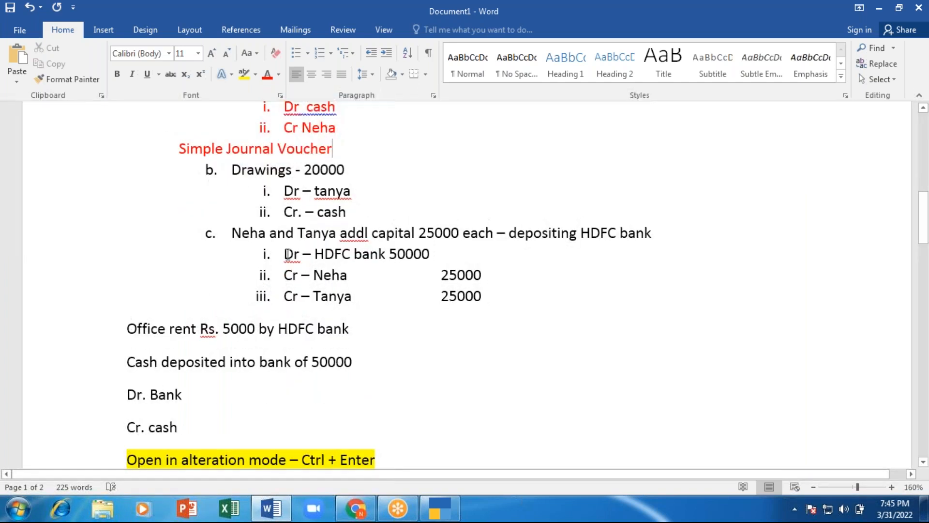
drag(285, 253, 491, 293)
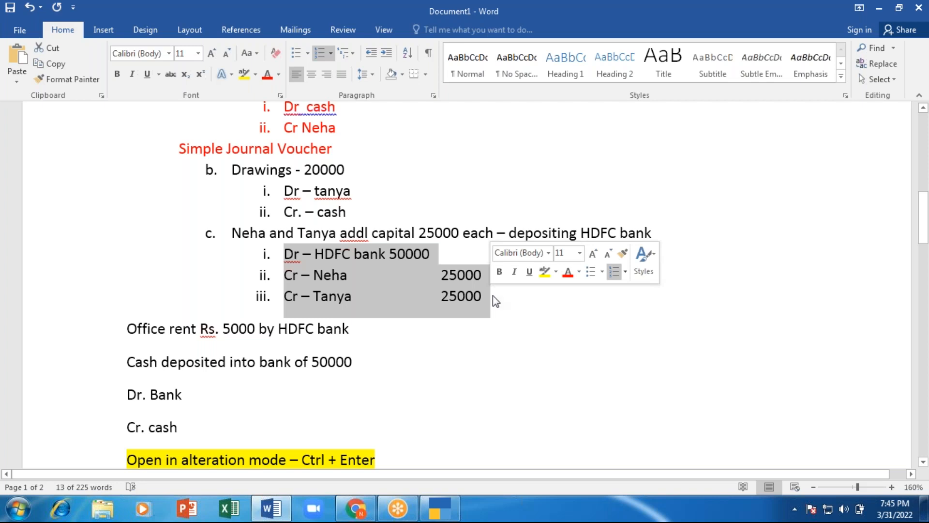
click(567, 271)
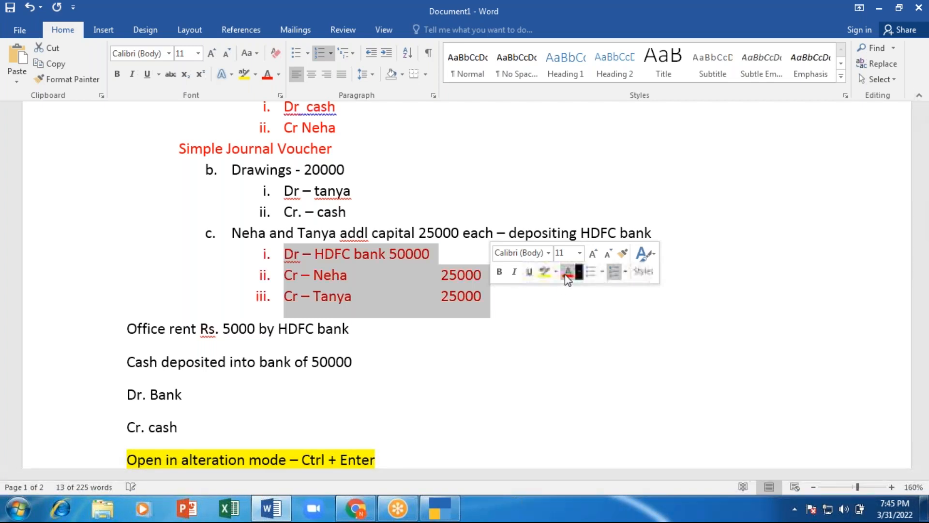
click(514, 297)
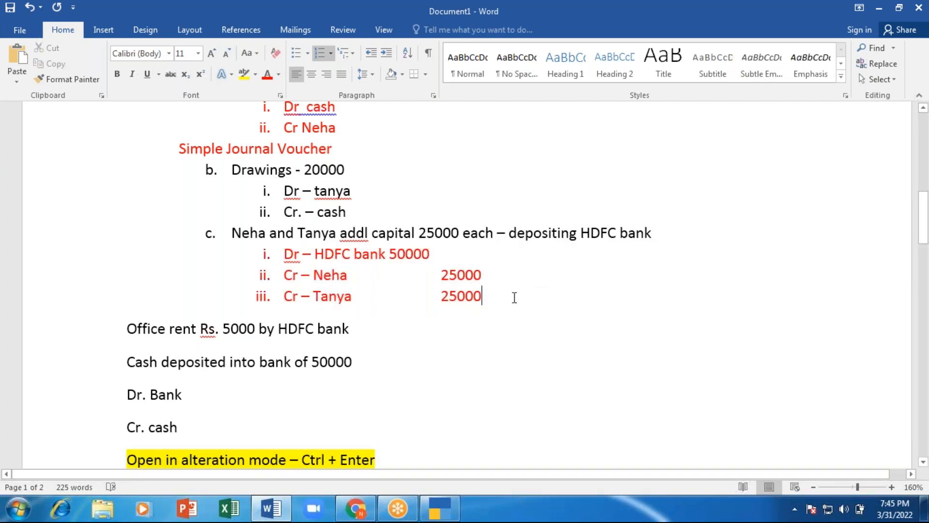
Step: Start an unnumbered 'Compound Journal vouc' label beneath them, removing stray letters after 25000
key(Return)
key(shift+Tab)
key(shift+Tab)
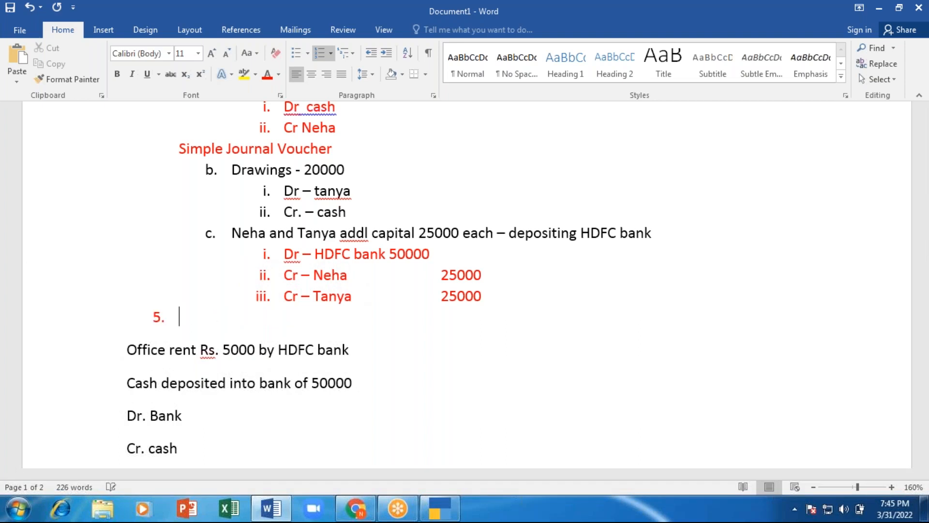
key(Return)
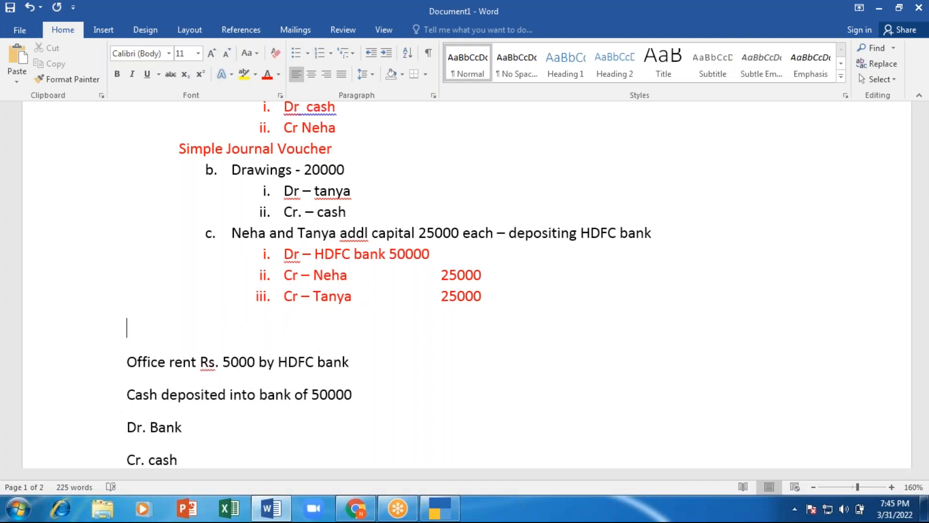
key(Tab)
text(Compou)
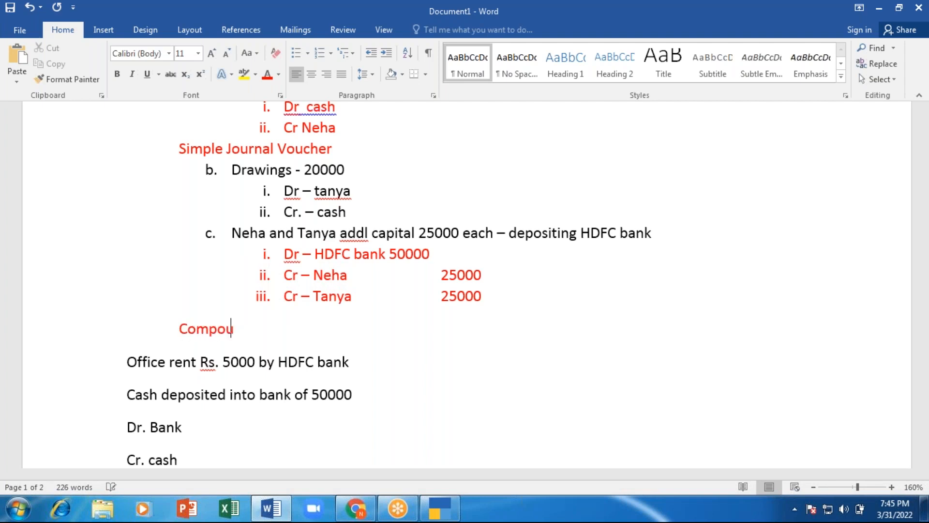
text(nd Journal vouc)
click(483, 295)
text(er)
key(BackSpace)
key(BackSpace)
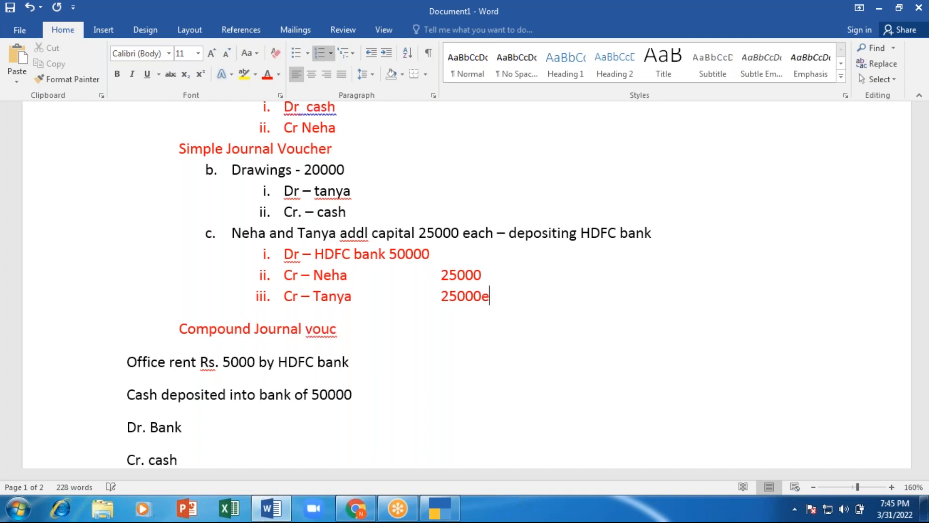
click(337, 328)
Step: Complete the label as 'Compound Journal voucher' and switch to TallyPrime
text(her)
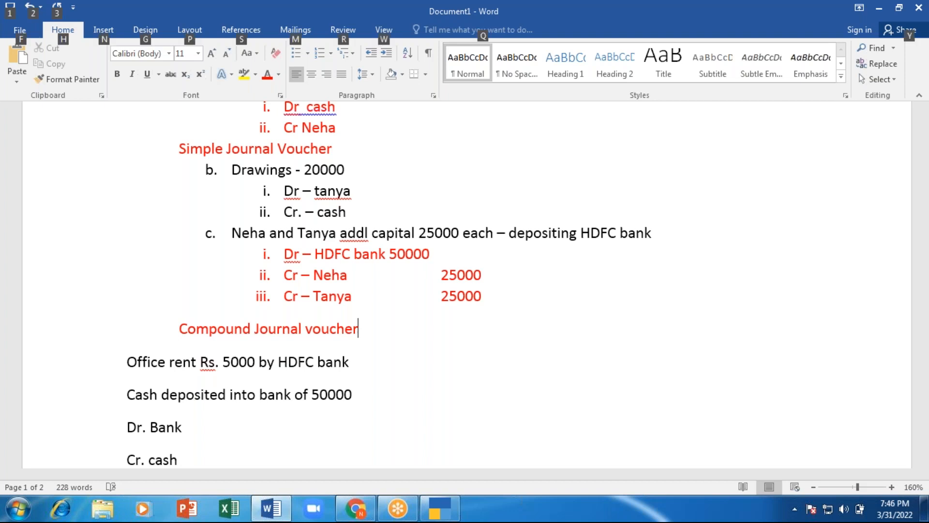
key(alt+Tab)
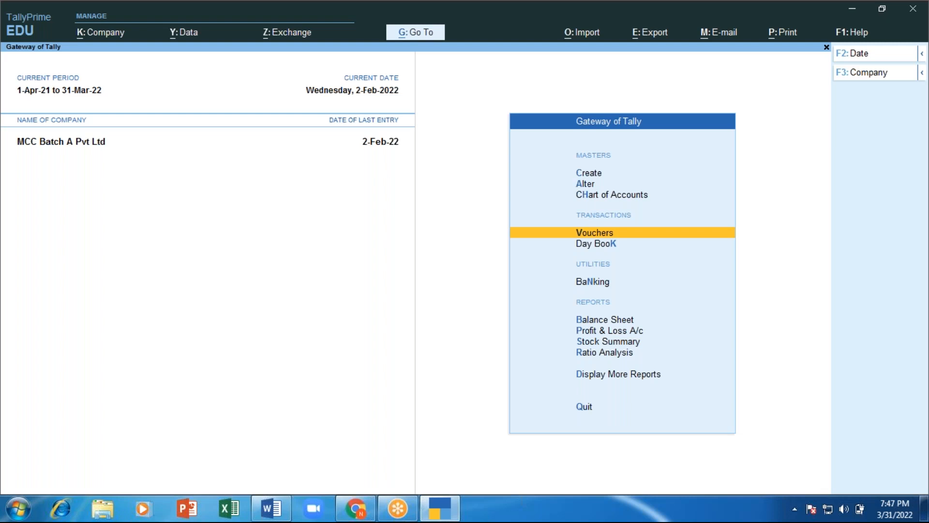
Step: Show the Day Book for the period 1-2-2022 to 31-3-2022
key(Down)
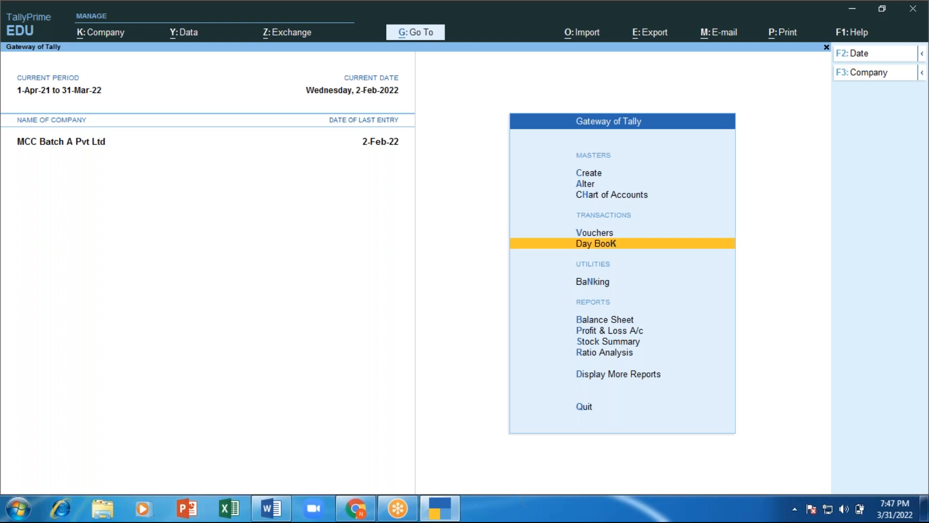
key(Return)
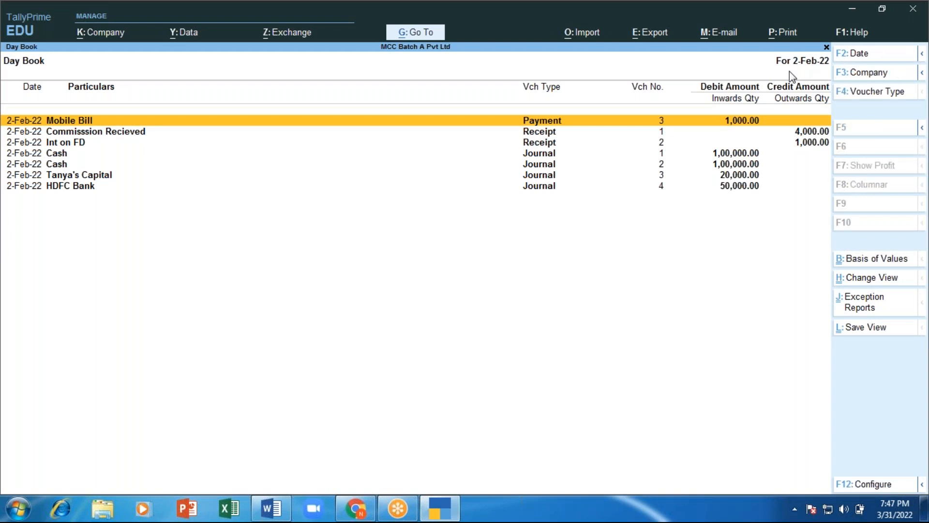
key(alt+F2)
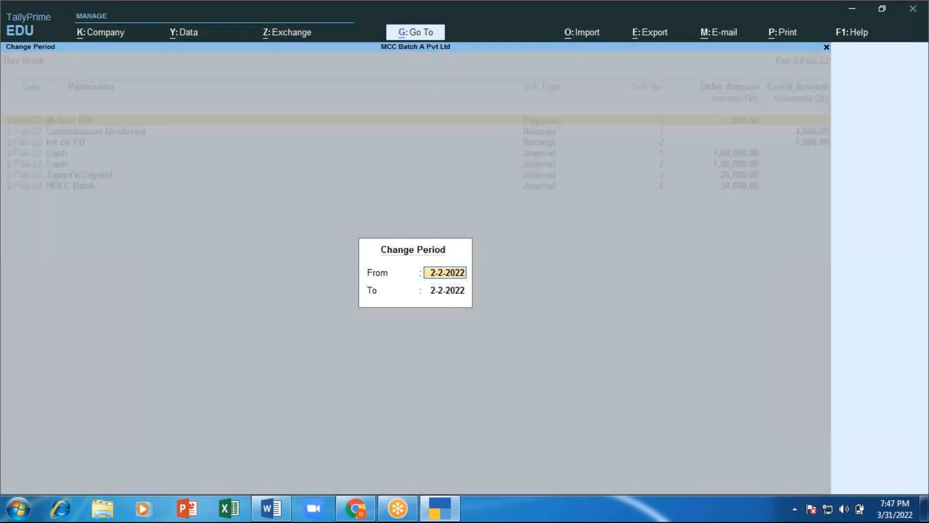
text(1.)
text(2)
key(Return)
text(mar)
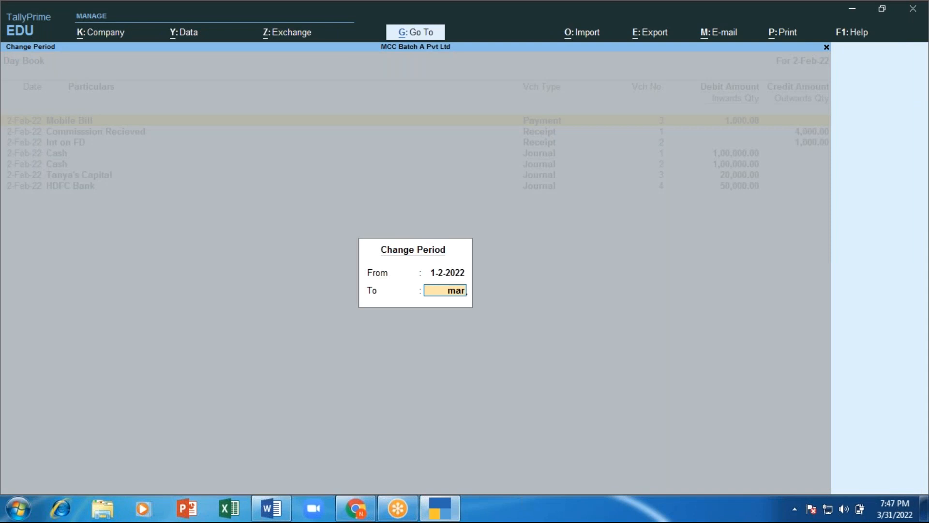
key(Return)
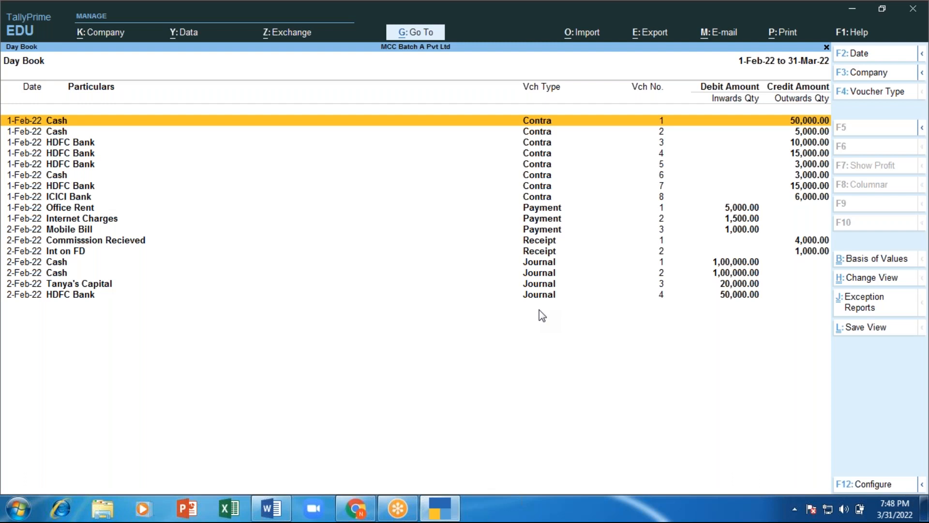
key(Escape)
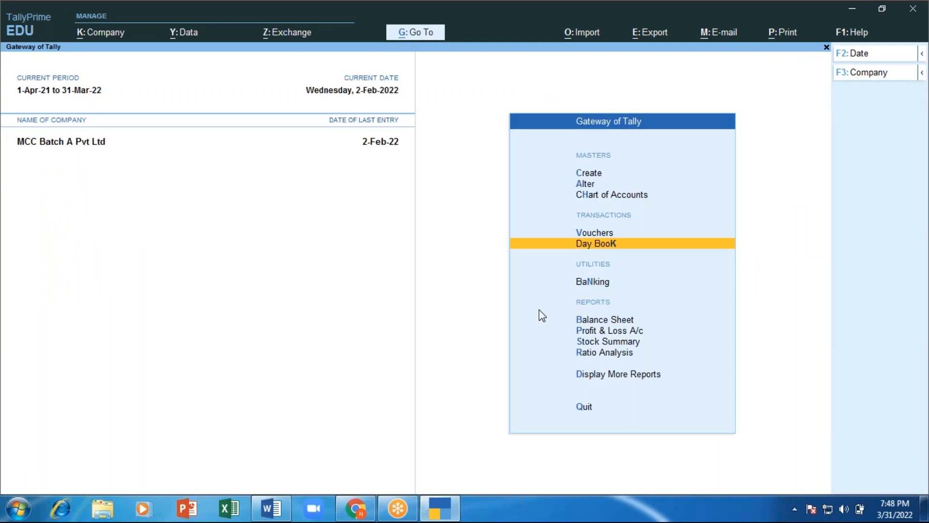
key(Return)
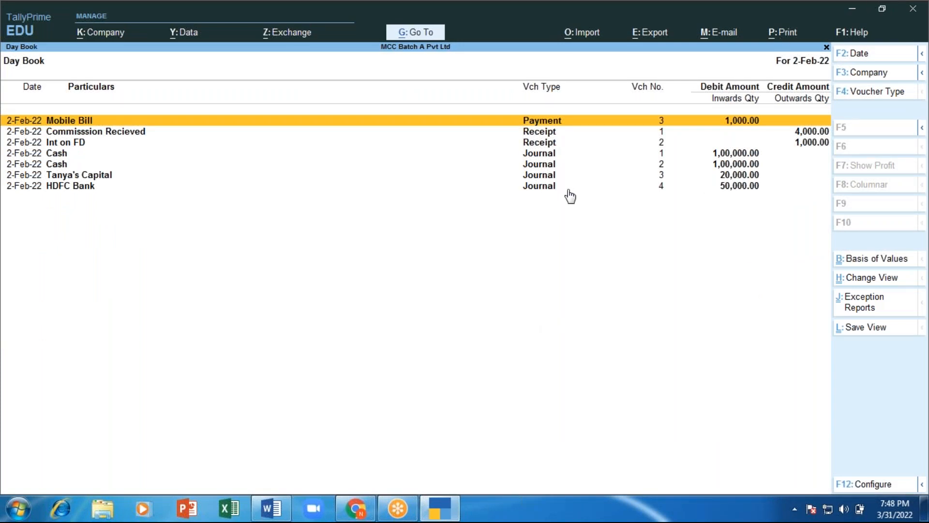
key(Escape)
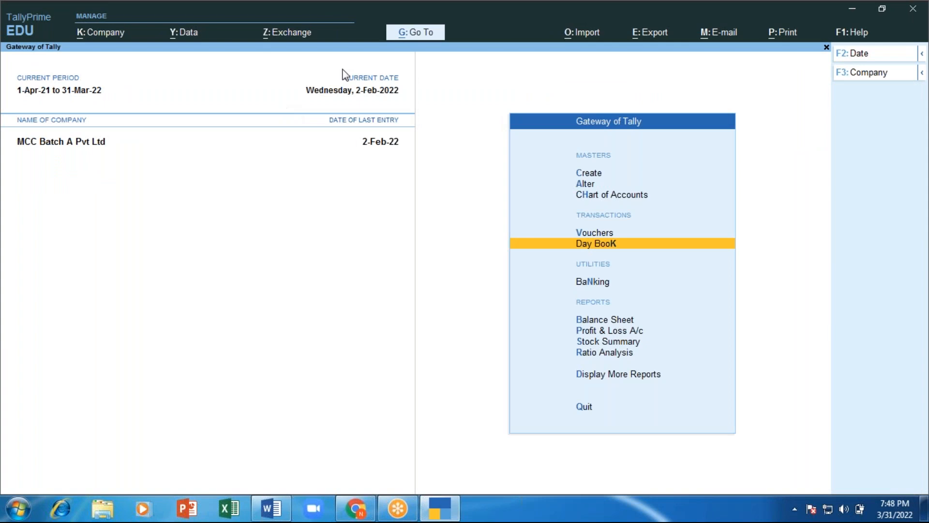
key(Return)
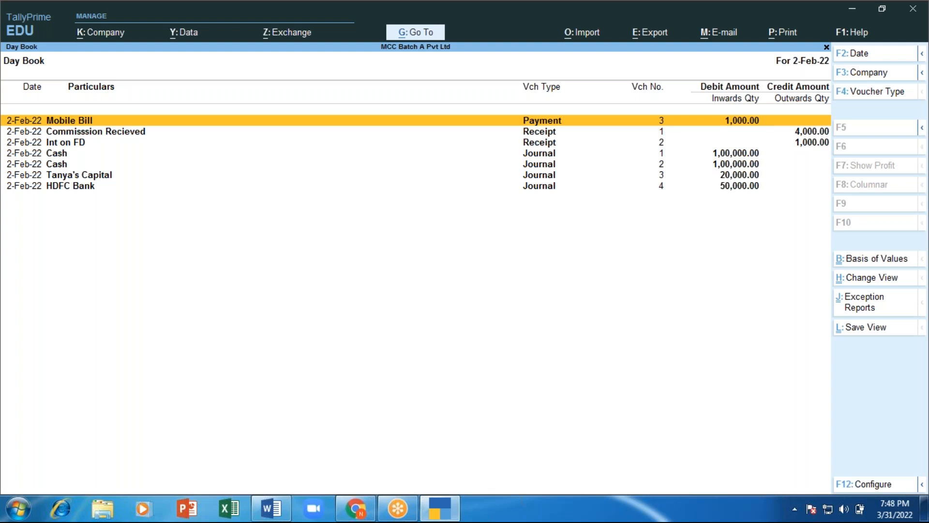
key(alt)
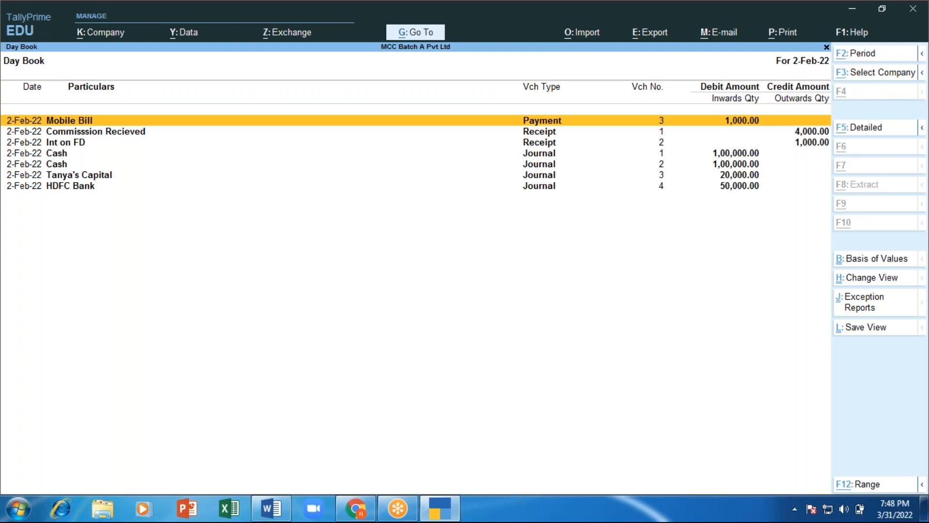
key(alt+F2)
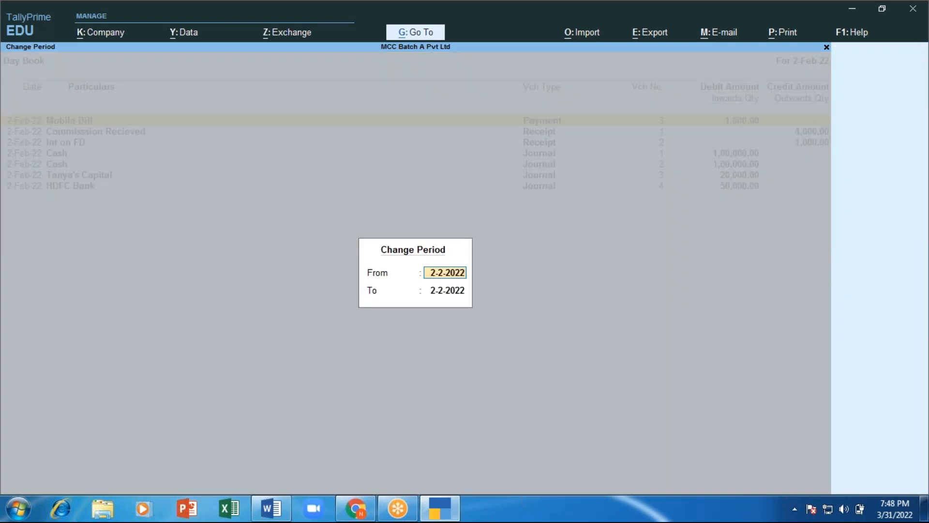
text(fe)
key(Return)
text(mar)
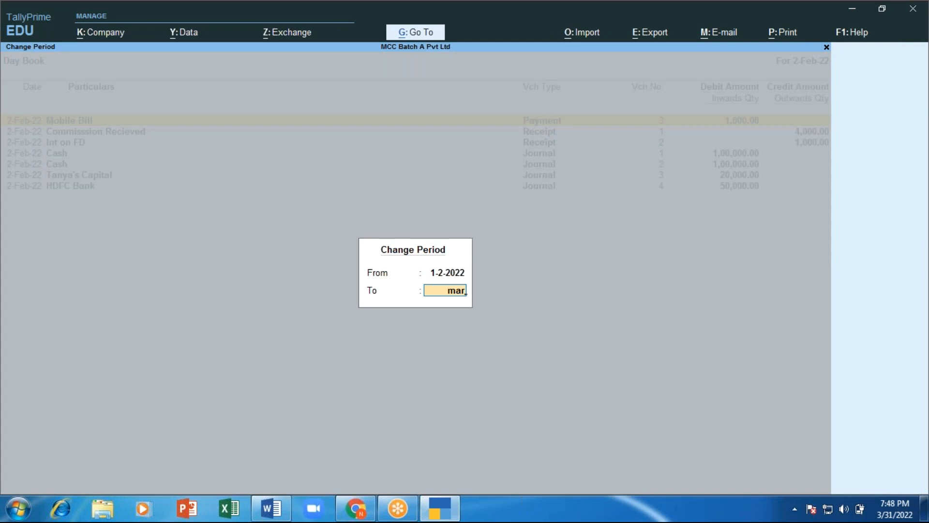
key(Return)
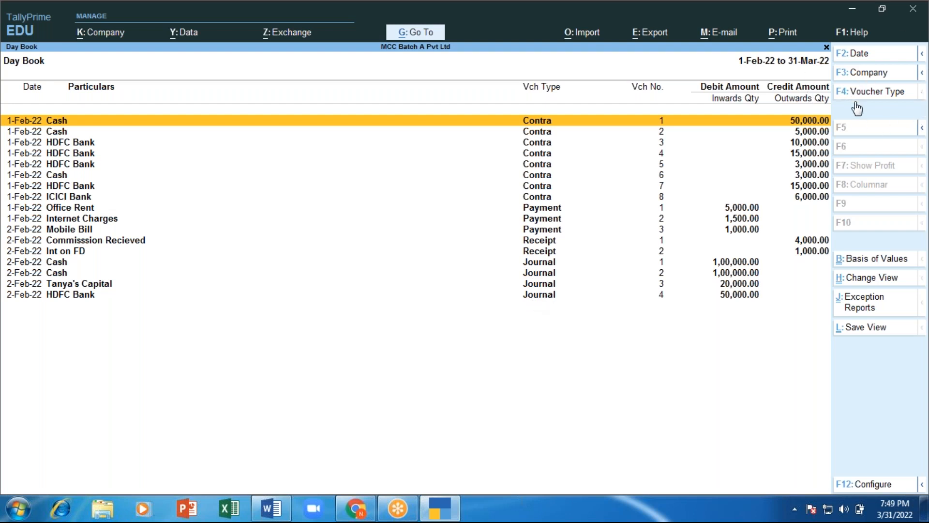
click(879, 92)
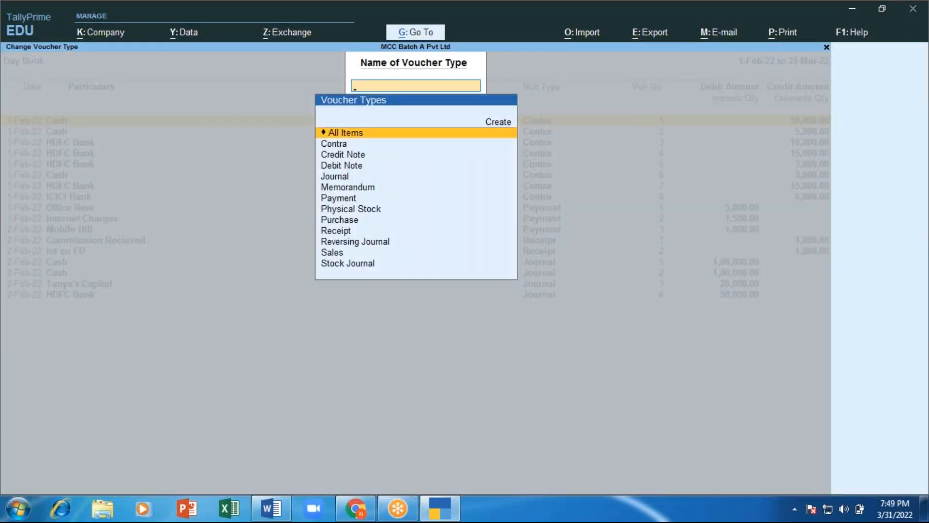
key(Down)
key(Down)
key(Down)
key(Down)
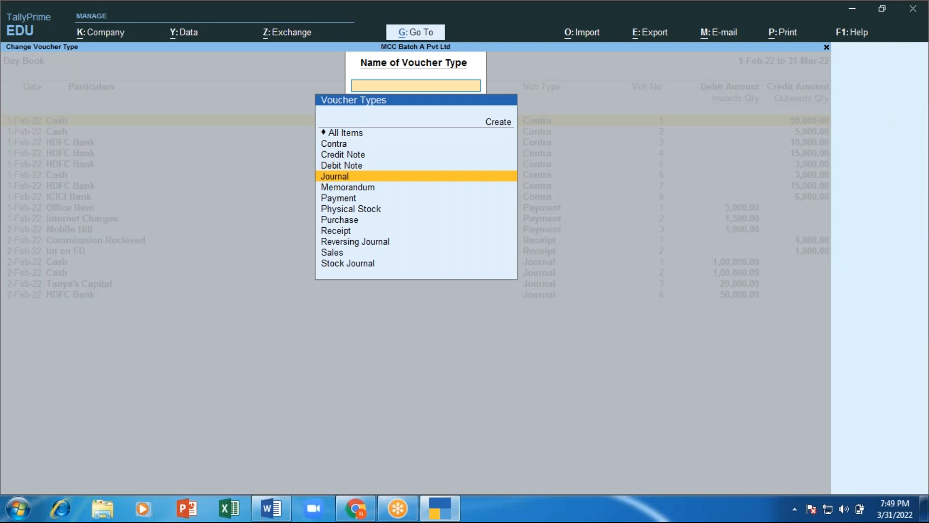
key(Return)
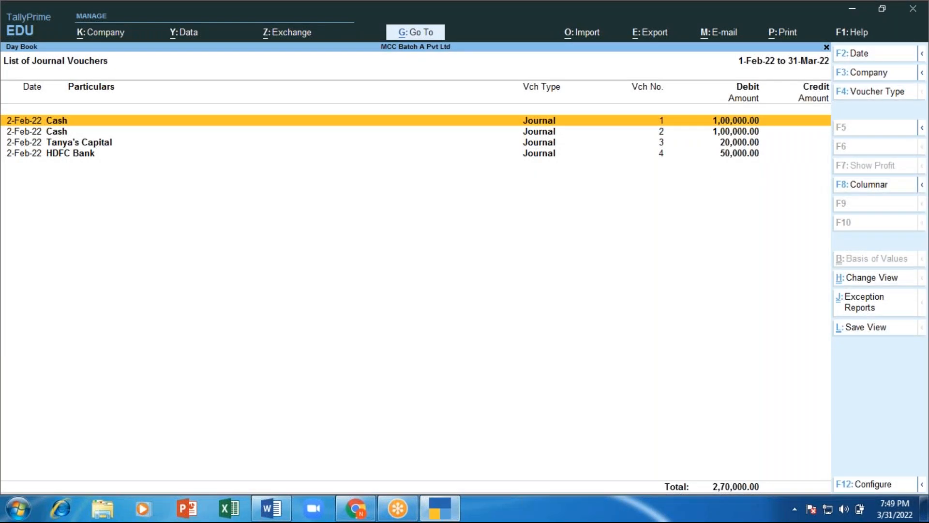
key(Escape)
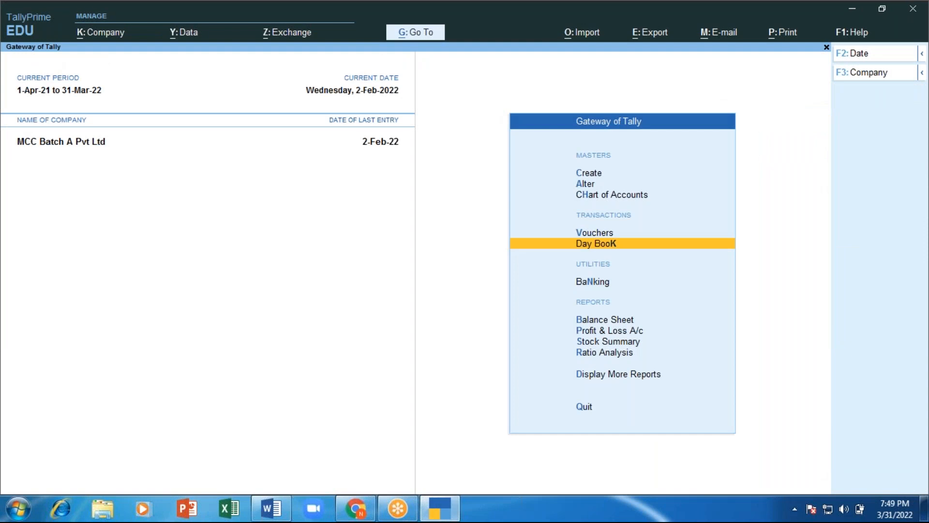
key(Return)
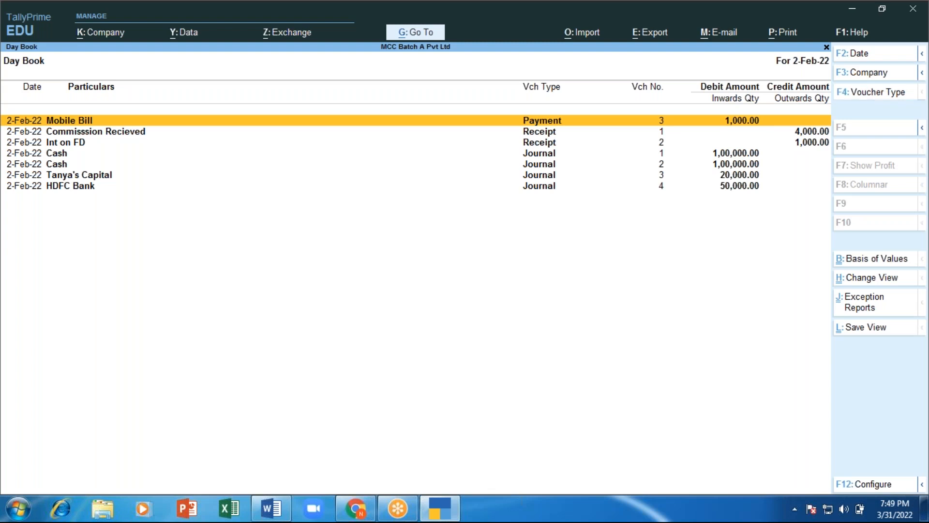
key(F4)
key(Down)
key(Down)
key(Down)
key(Down)
key(Down)
key(Down)
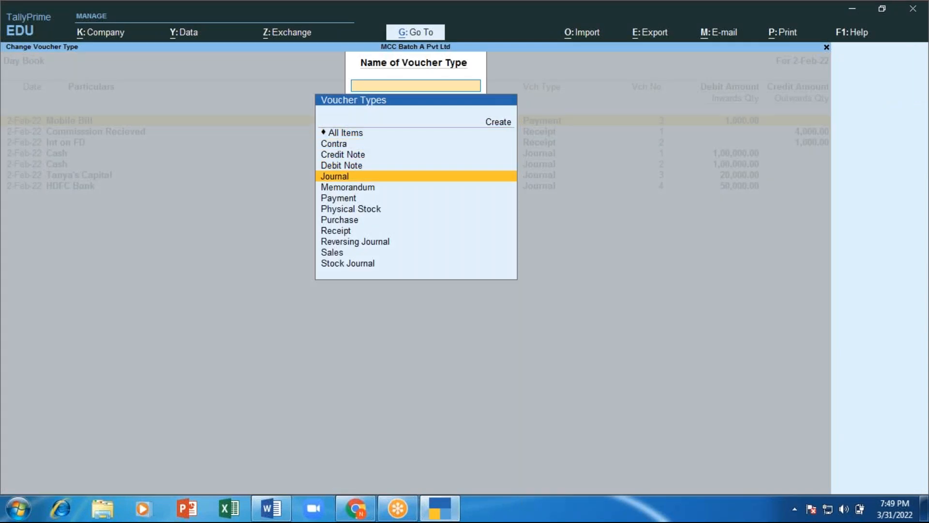
key(Down)
key(Down)
key(Down)
key(Return)
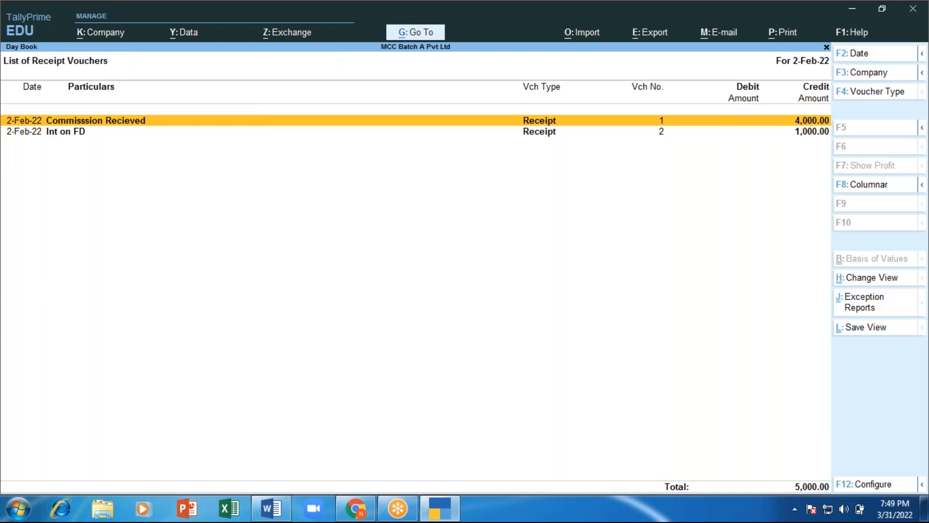
key(Escape)
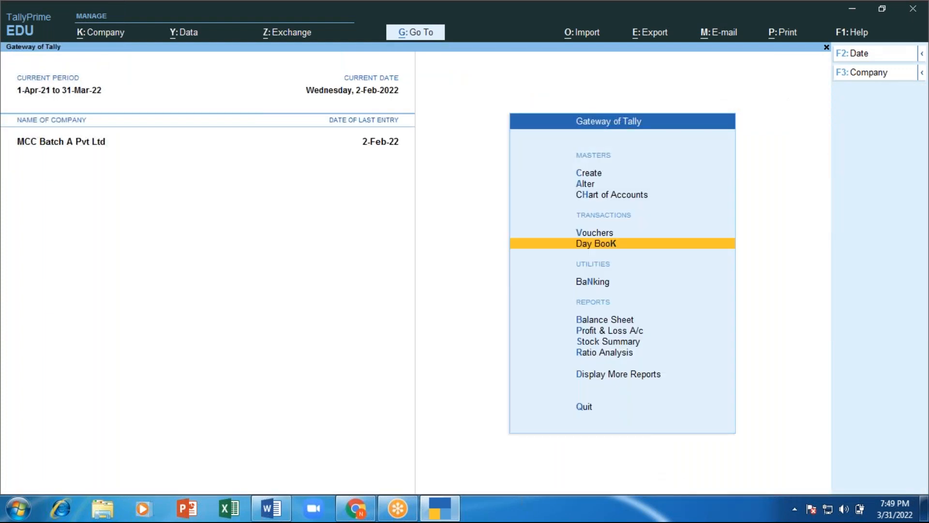
key(Return)
key(F4)
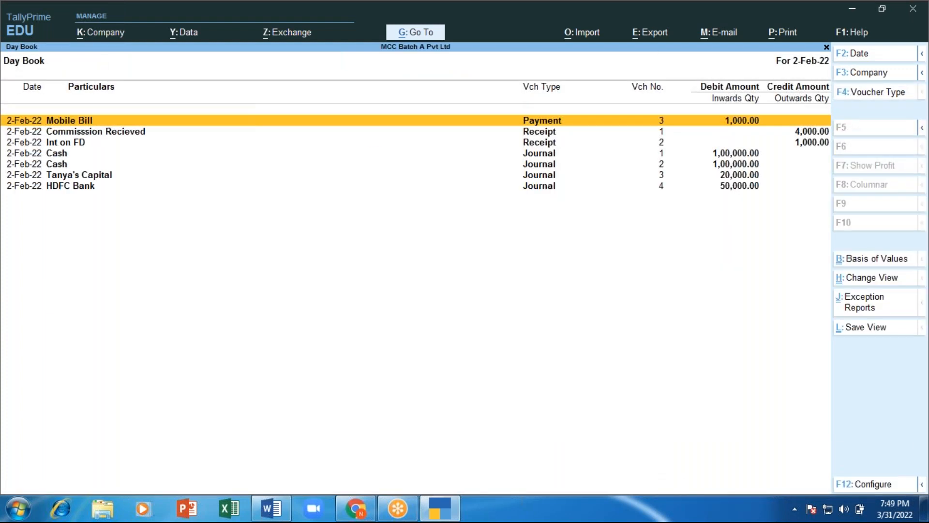
key(Down)
key(Down)
key(Down)
key(Down)
key(Down)
key(Down)
key(Down)
key(Down)
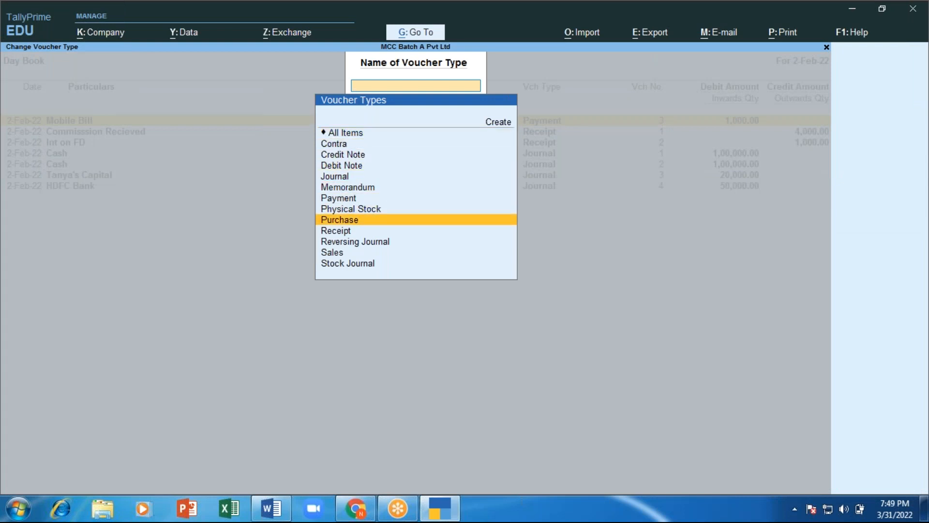
key(Return)
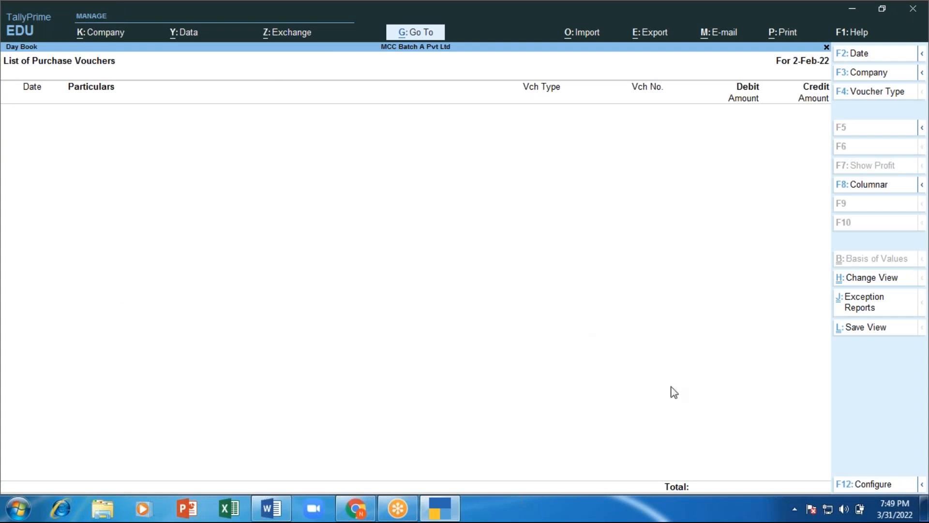
key(Escape)
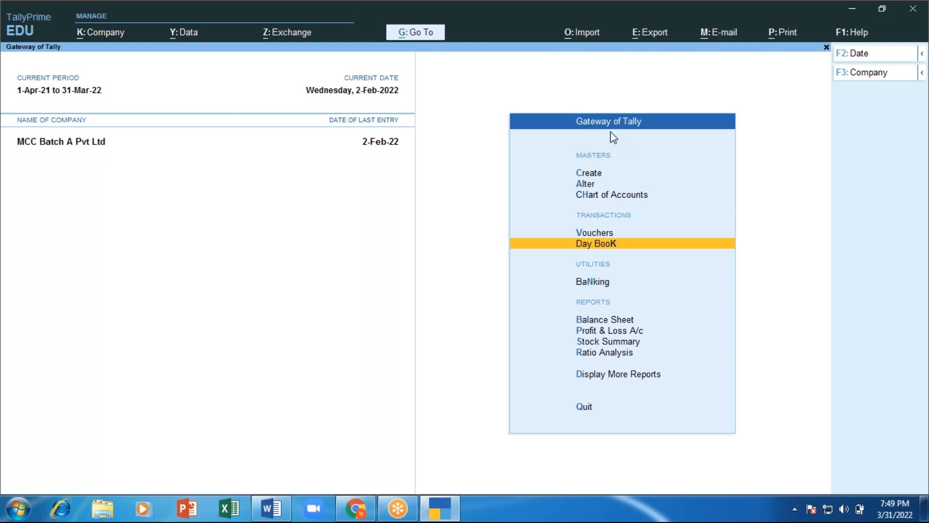
Step: Open the Day Book from Display More Reports, close it, and return to the Word notes
key(Down)
key(Down)
key(Down)
key(Down)
key(Down)
key(Down)
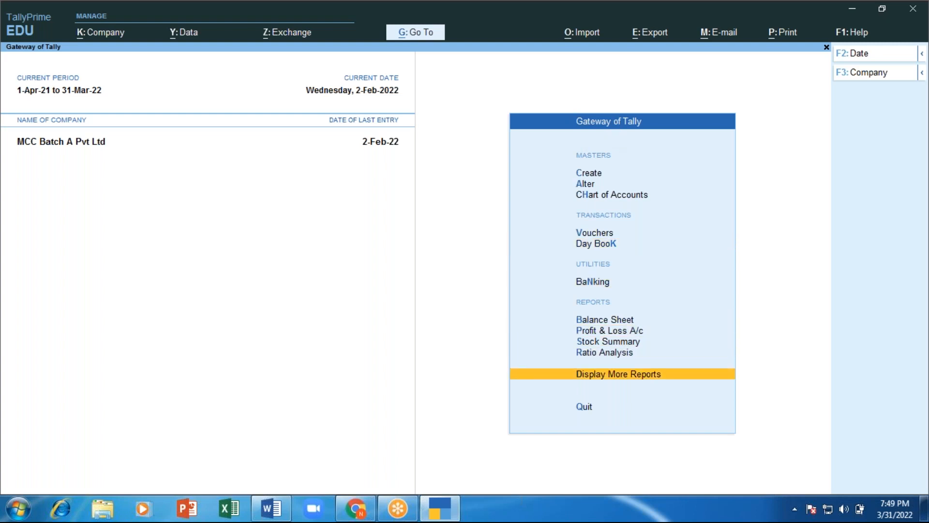
key(Return)
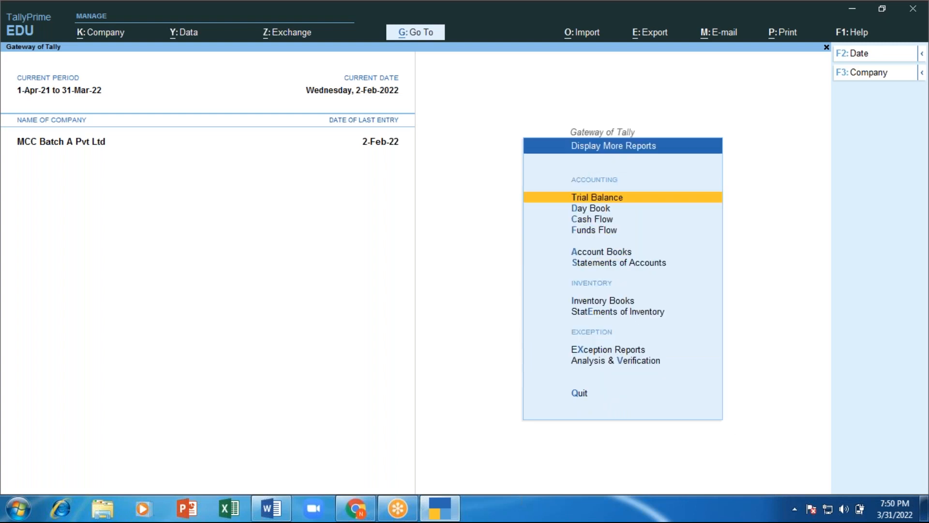
key(Down)
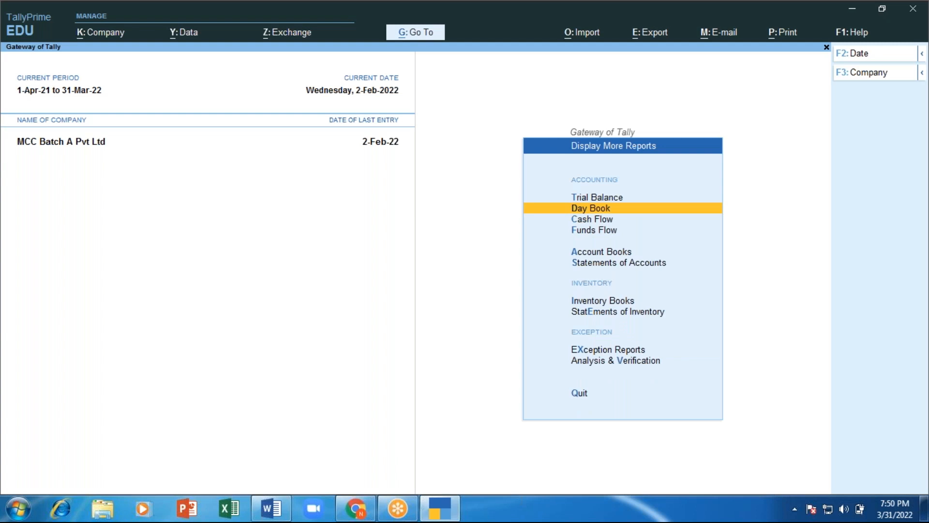
key(Return)
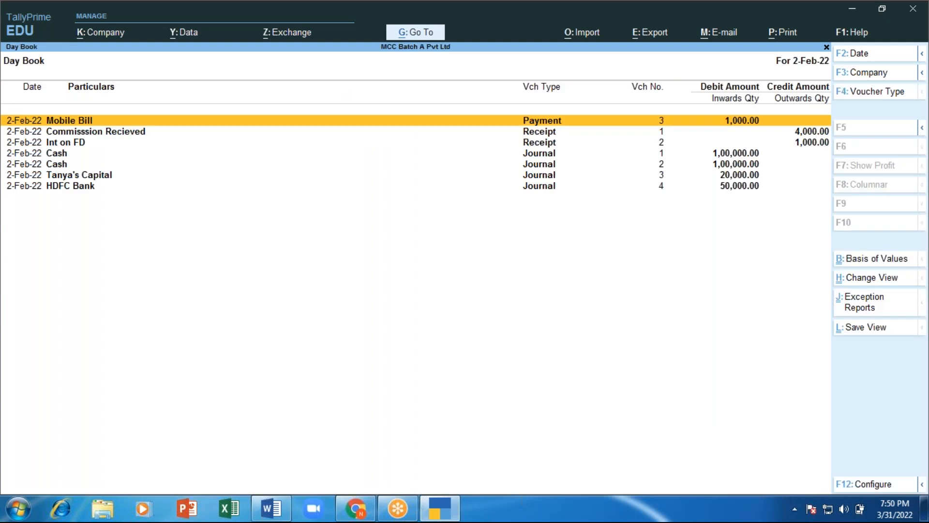
key(Escape)
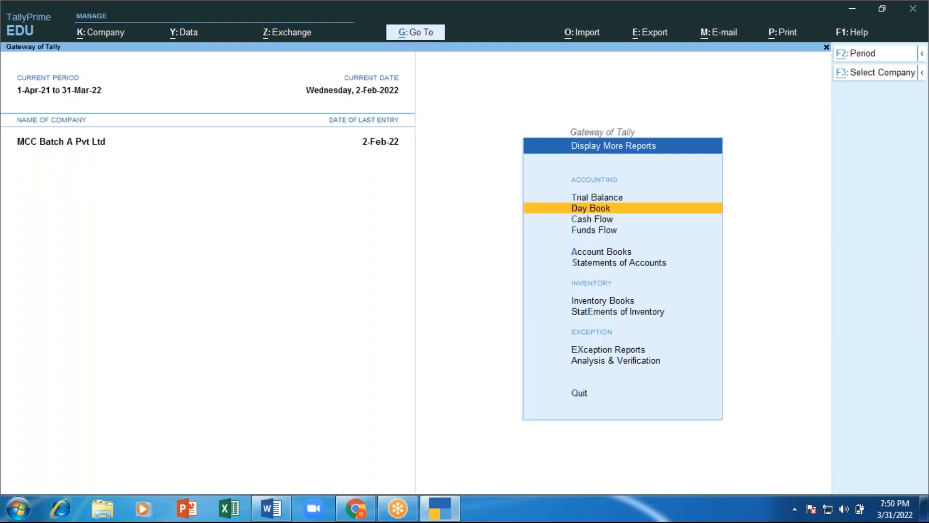
key(alt+Tab)
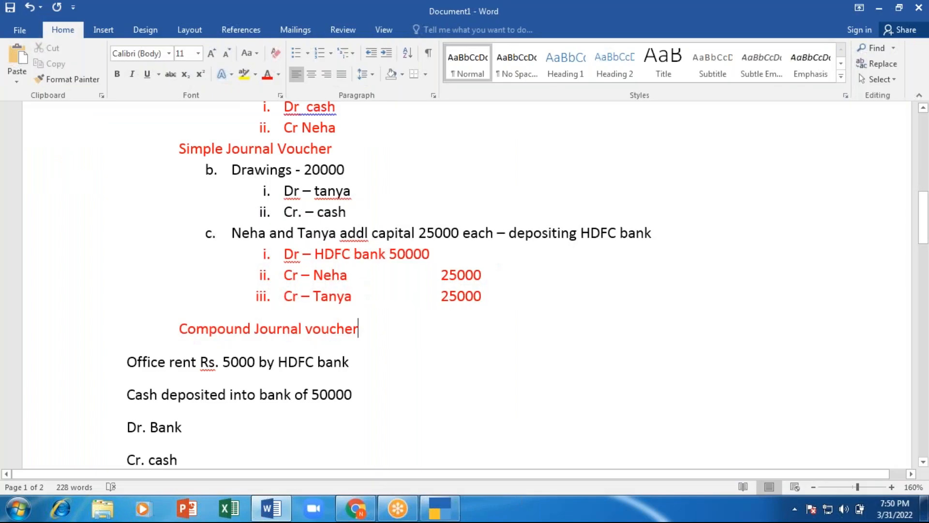
Step: Add a blank line below Compound Journal voucher and set the font colour to Automatic
key(Return)
key(Return)
key(BackSpace)
key(Return)
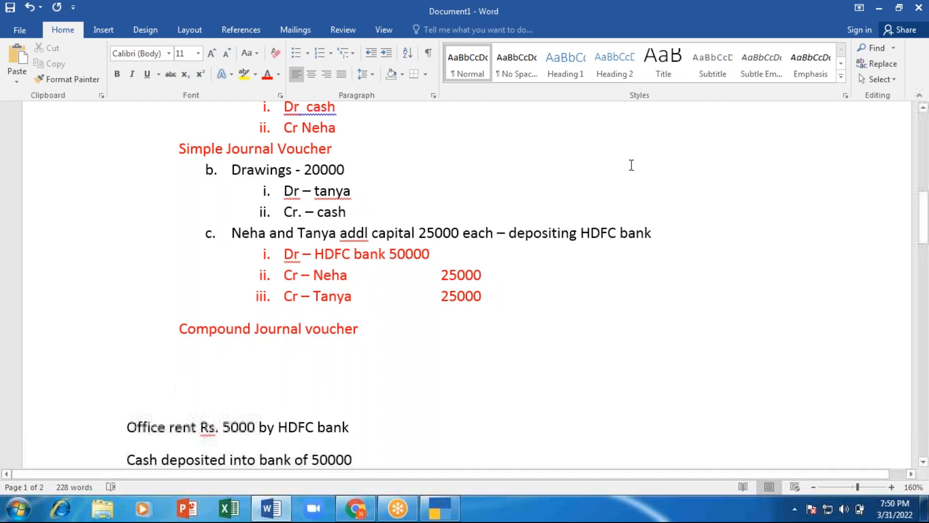
click(279, 74)
click(269, 93)
Step: Type the question 'Where can we check daily transaction' on the new line
text(w)
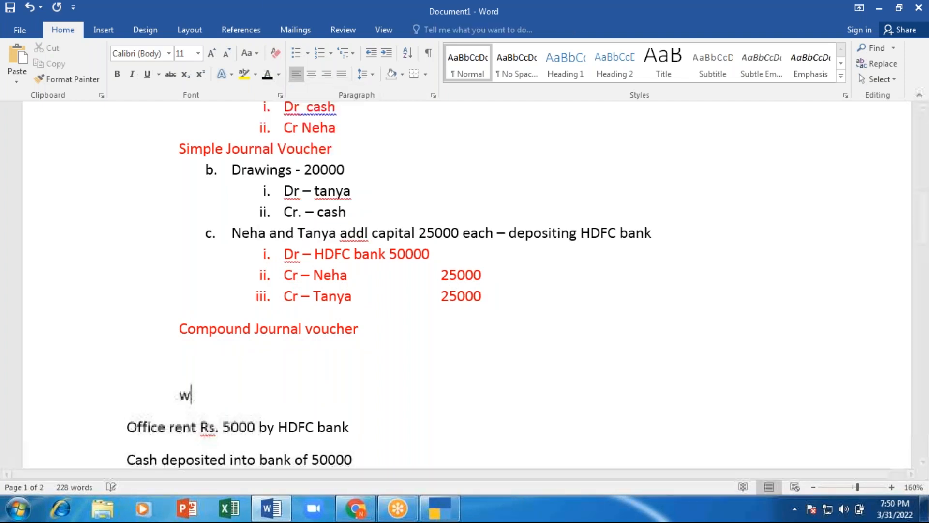
text(here can v)
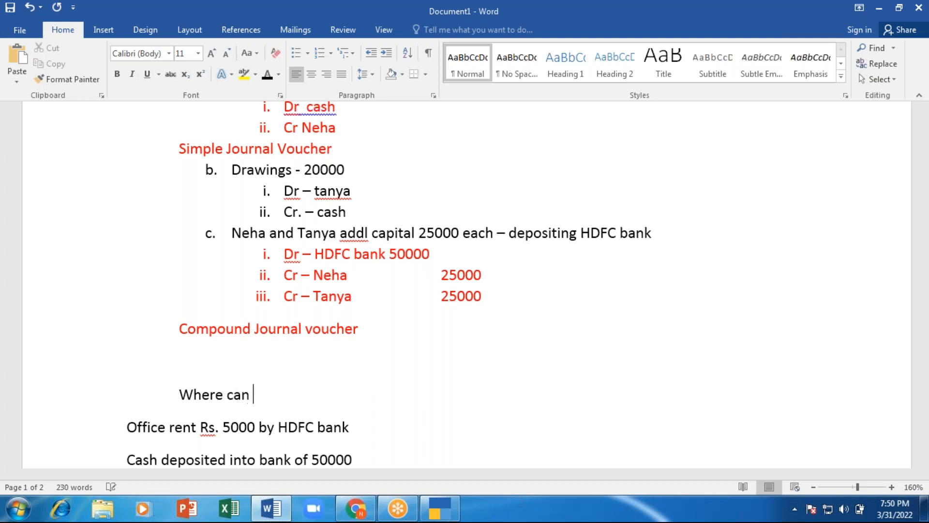
key(BackSpace)
text(we caneck de)
key(BackSpace)
key(BackSpace)
key(BackSpace)
key(BackSpace)
key(BackSpace)
key(BackSpace)
key(BackSpace)
key(BackSpace)
text(heck)
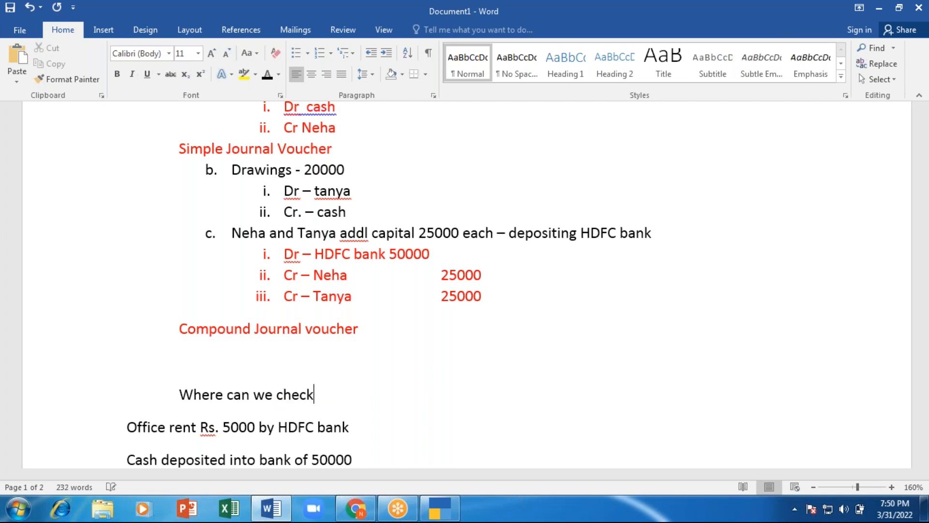
text( daily tra)
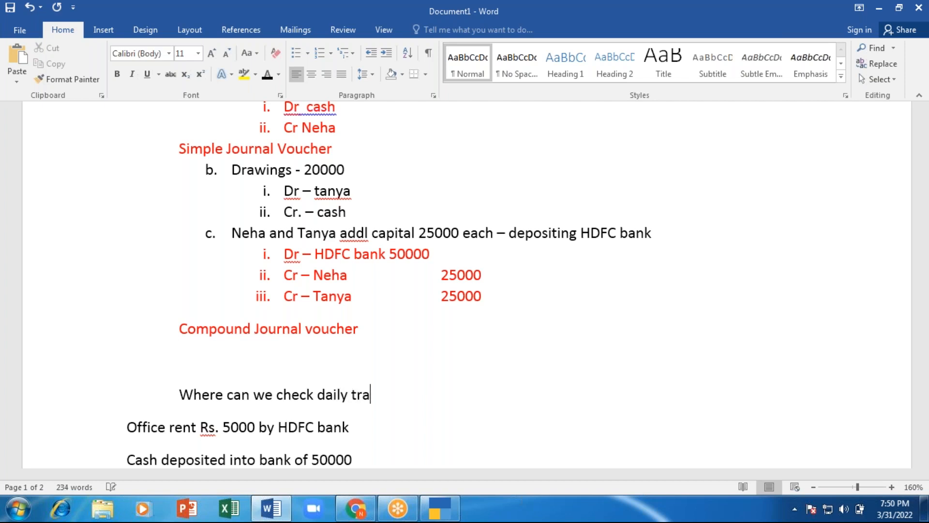
text(nsaction)
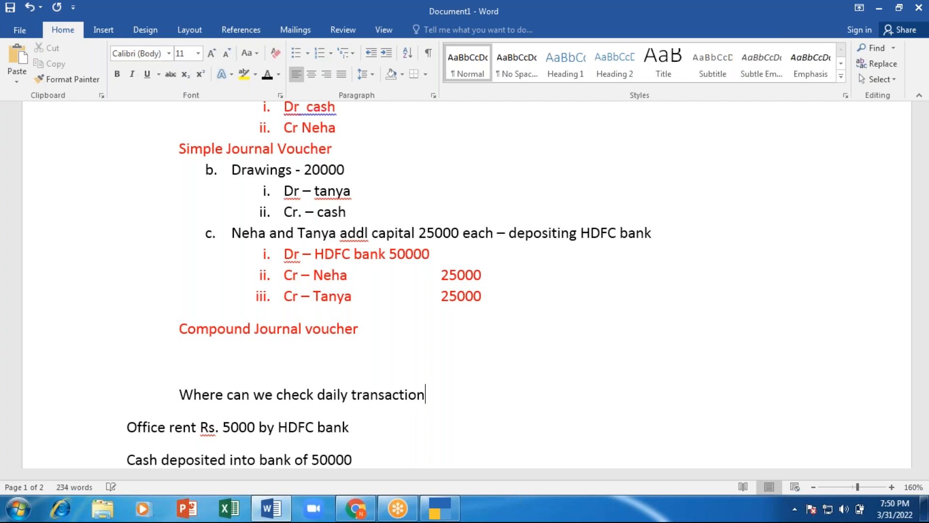
key(Return)
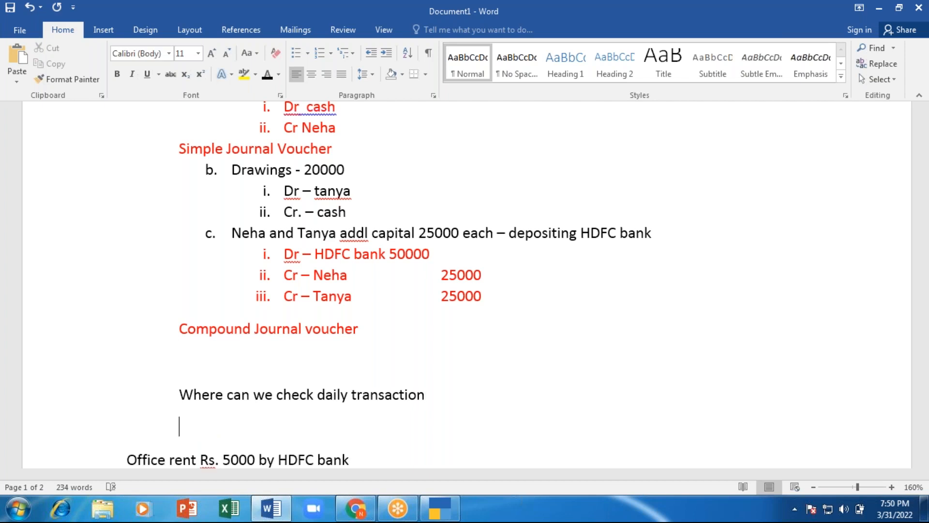
Step: Answer it with 'From GOT >> Daybook (to change voucher type - F4)'
text(From GOT >> Da)
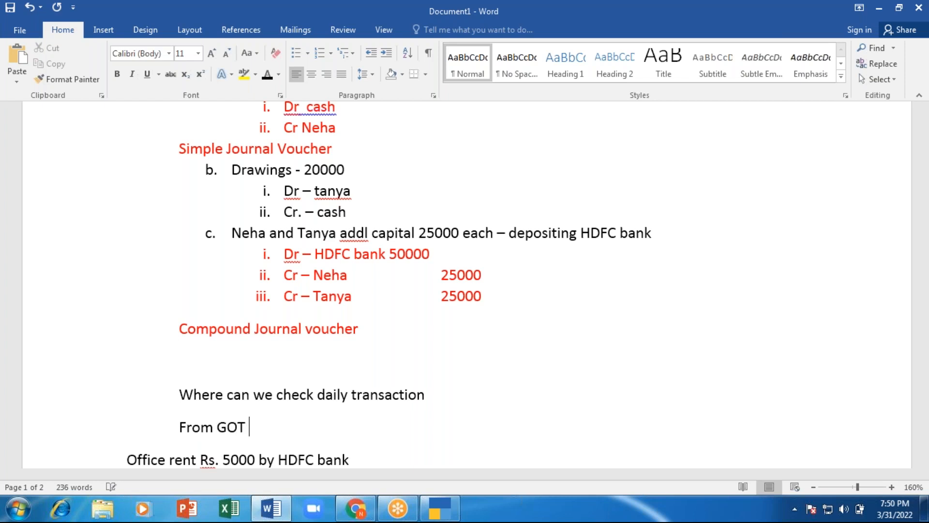
text(ybook (to)
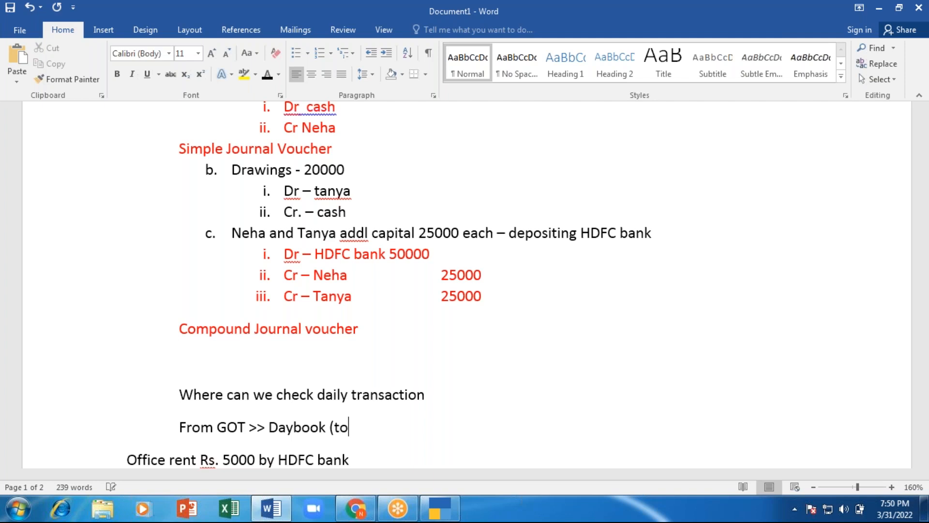
text( change b)
key(BackSpace)
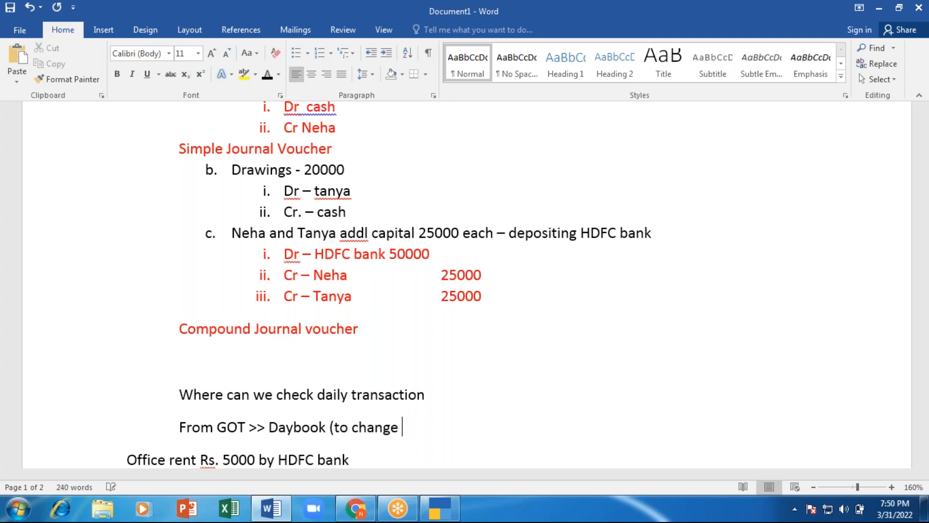
click(297, 233)
key(BackSpace)
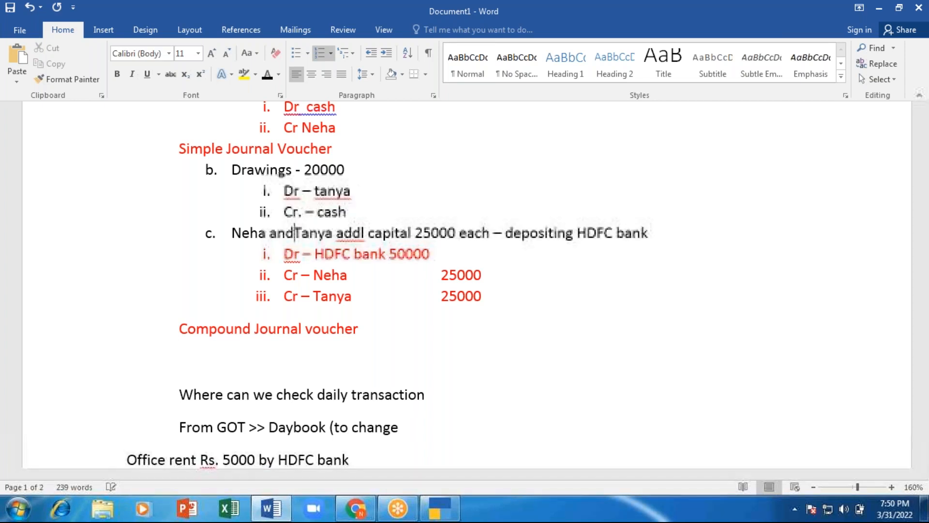
click(421, 434)
text(voucher tr)
key(BackSpace)
text(ype )
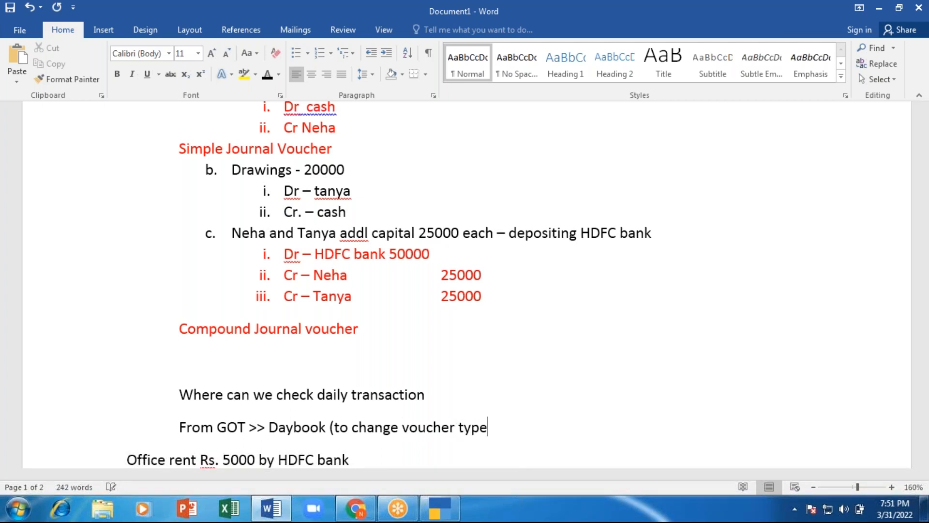
text(- F4)
text())
key(Return)
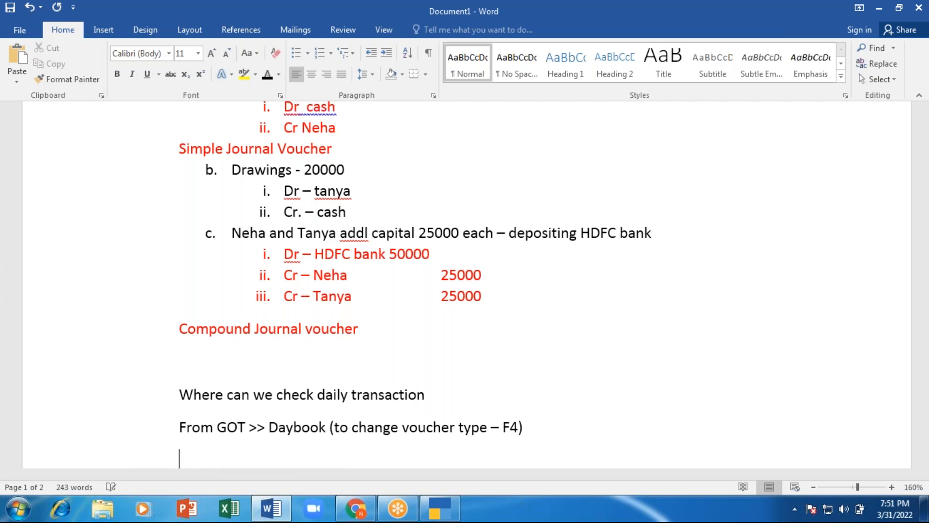
Step: Write the line 'From GOT >> Display more report Daybook.' below the daybook answer
text(From GOT >>>)
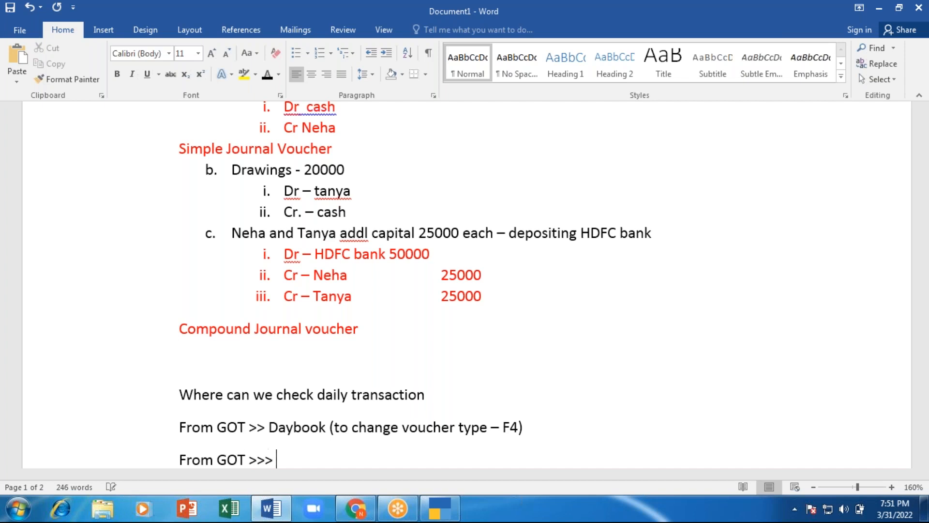
key(BackSpace)
text(Display more report)
click(418, 427)
text(>>)
key(BackSpace)
key(BackSpace)
key(BackSpace)
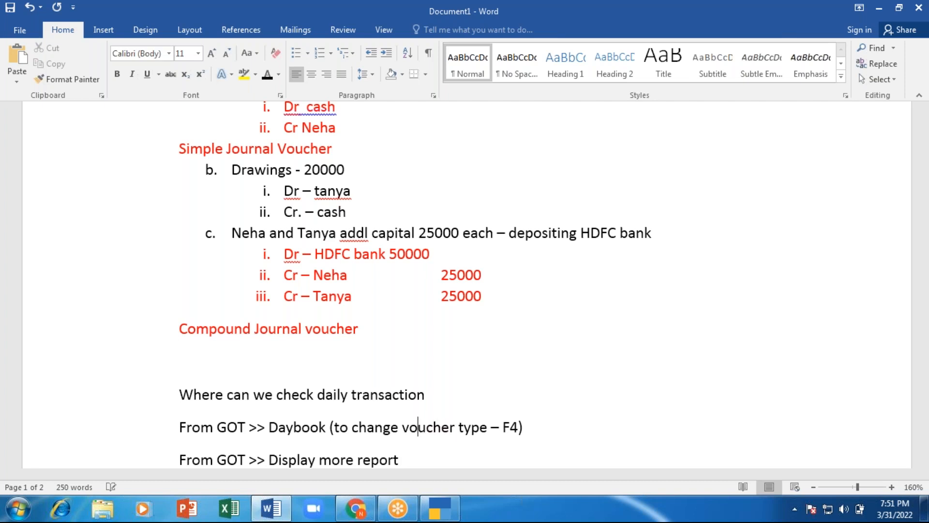
click(403, 459)
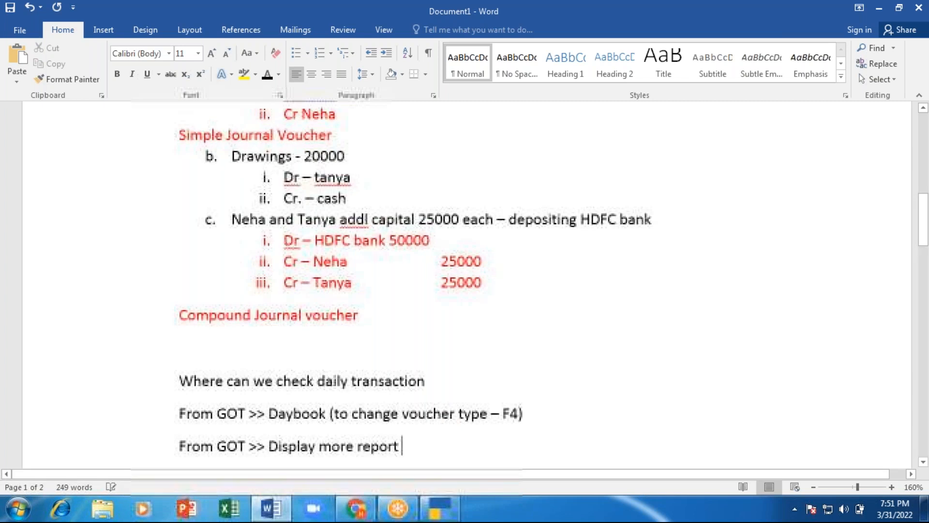
text(Da)
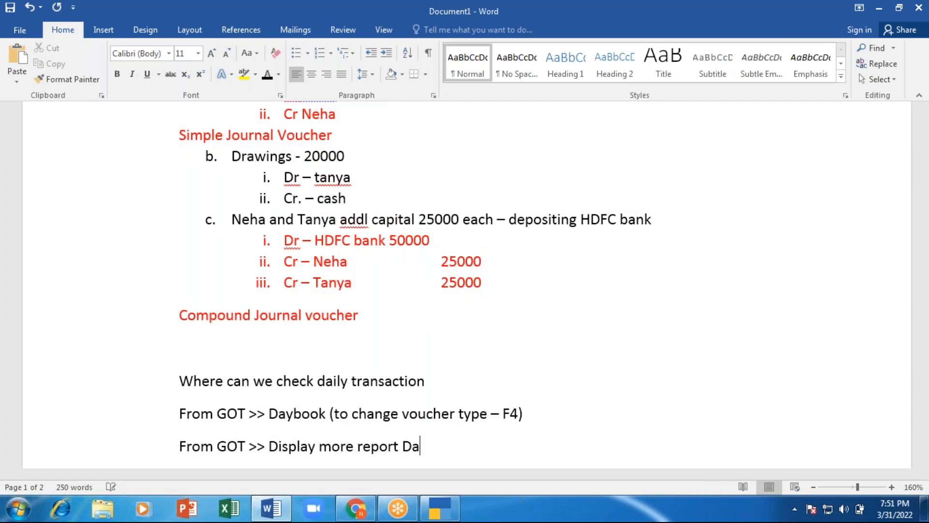
text(ybook.)
Step: Add 'How to check register' and highlight both question lines in yellow
key(Return)
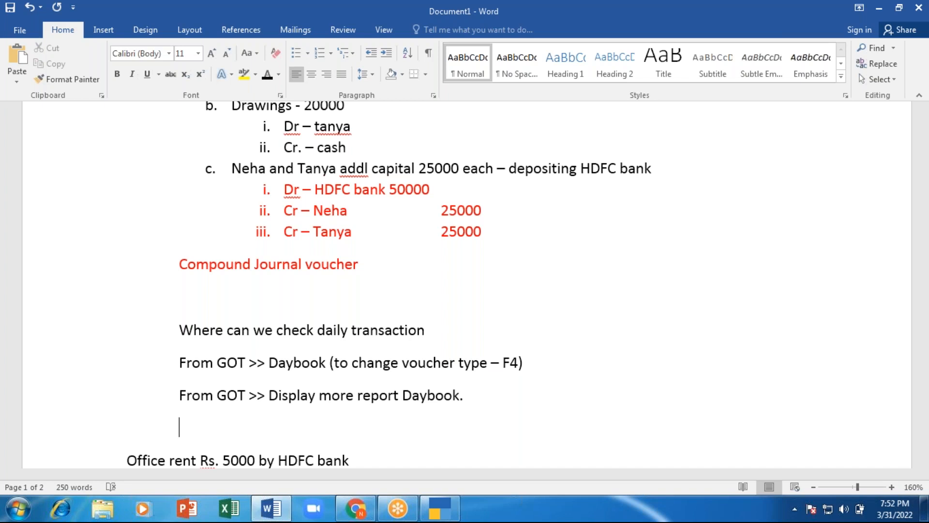
text(How to chec)
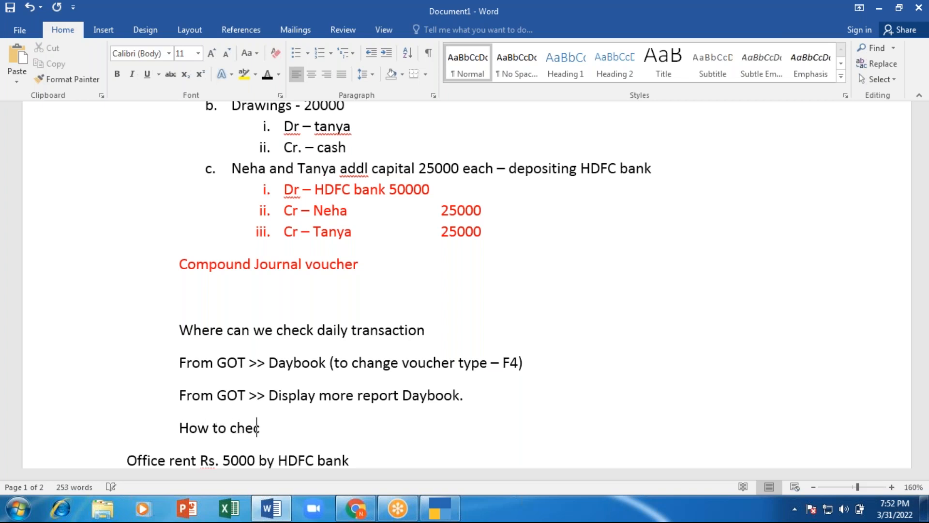
text(k register)
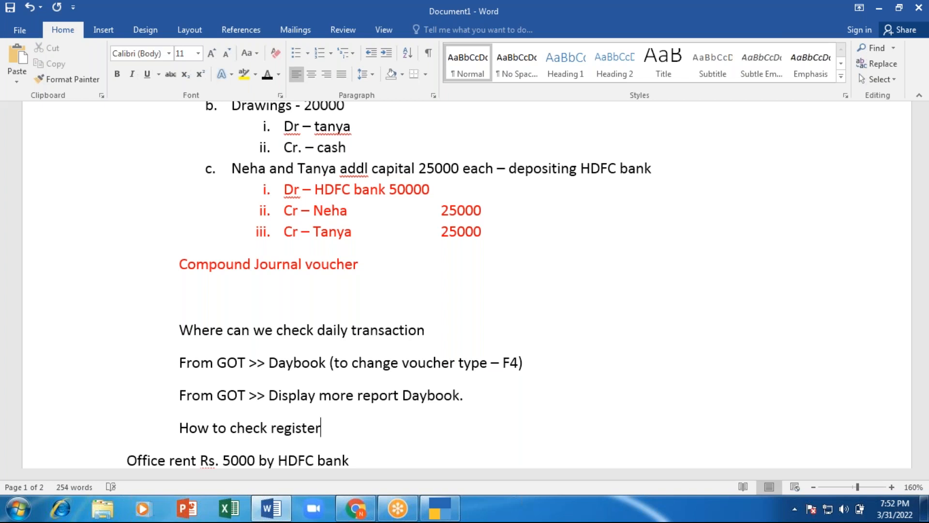
drag(426, 331, 185, 338)
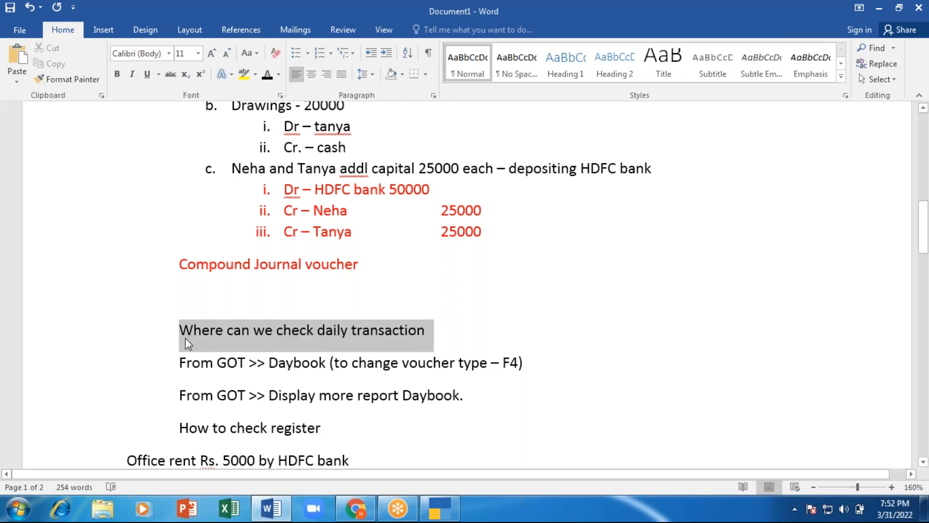
click(243, 74)
drag(320, 428, 180, 428)
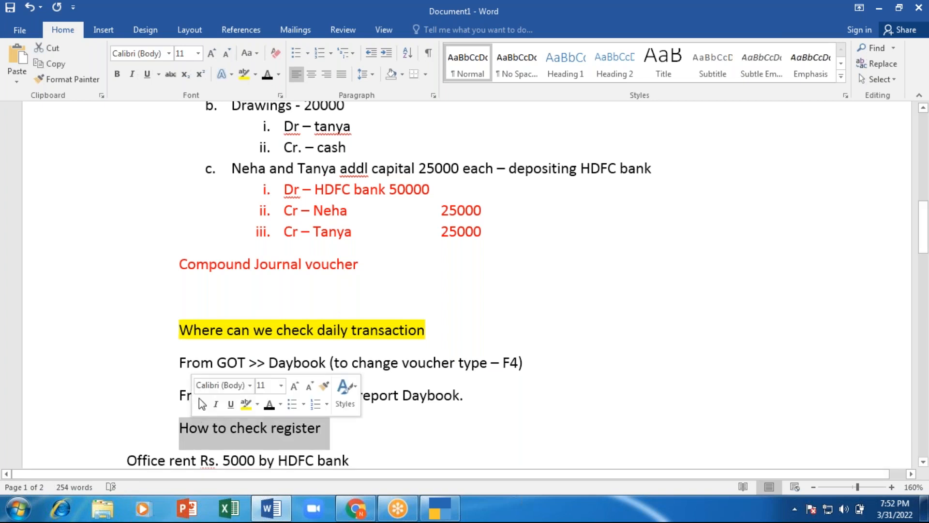
click(244, 73)
Step: In TallyPrime, open the Contra Register from Display More Reports > Account Books
click(435, 509)
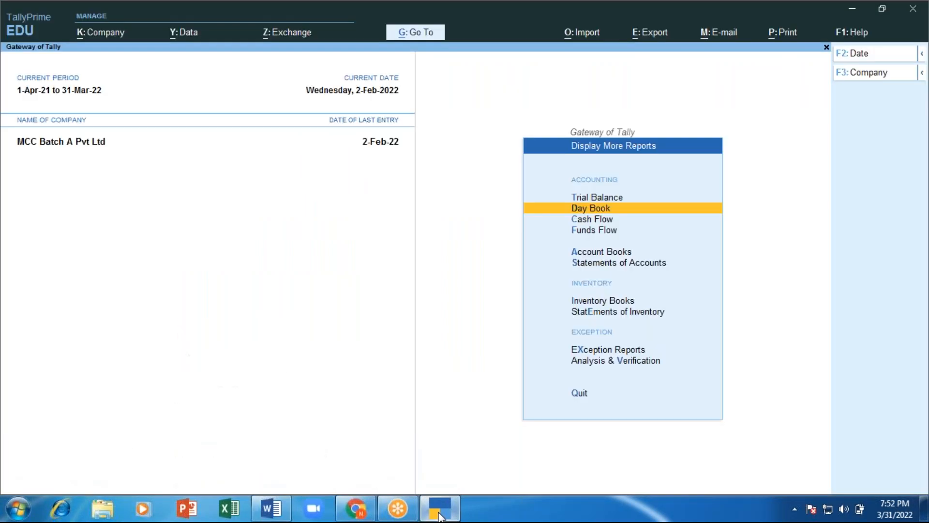
key(Escape)
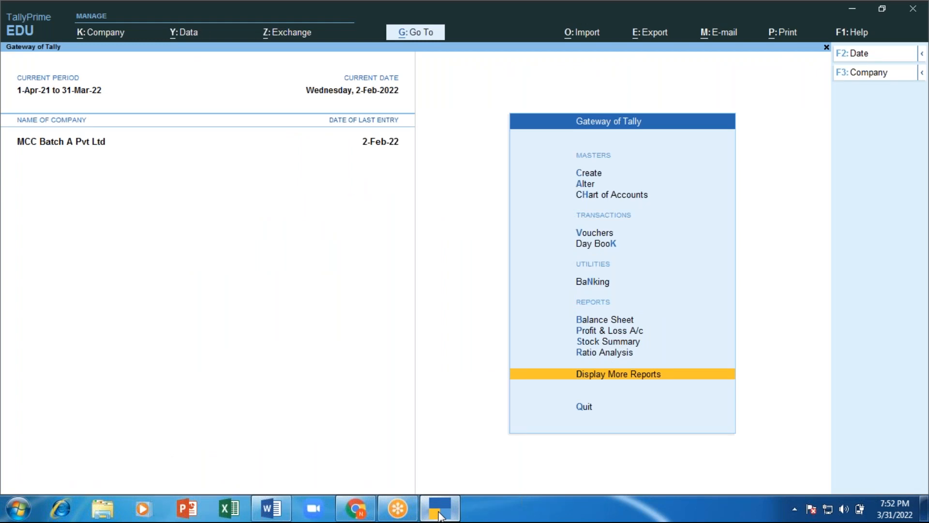
key(Return)
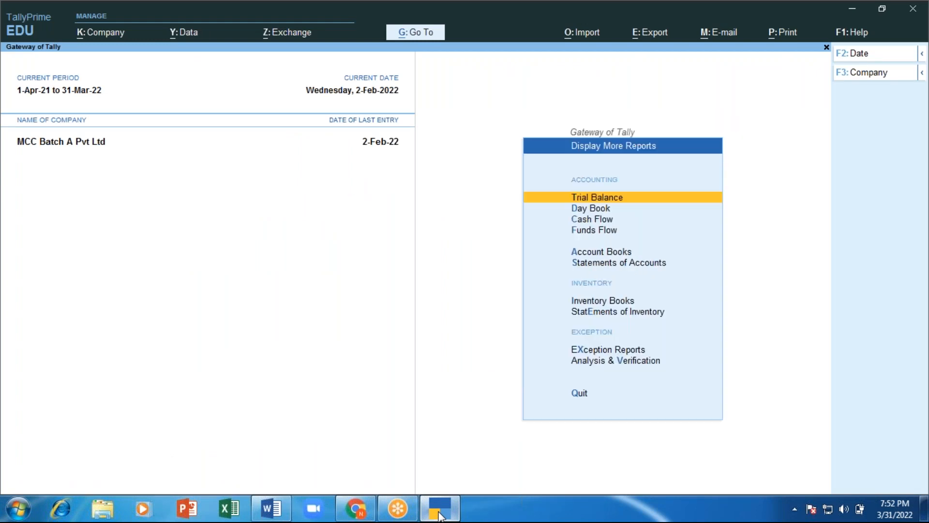
key(Down)
key(Down)
key(Down)
key(Down)
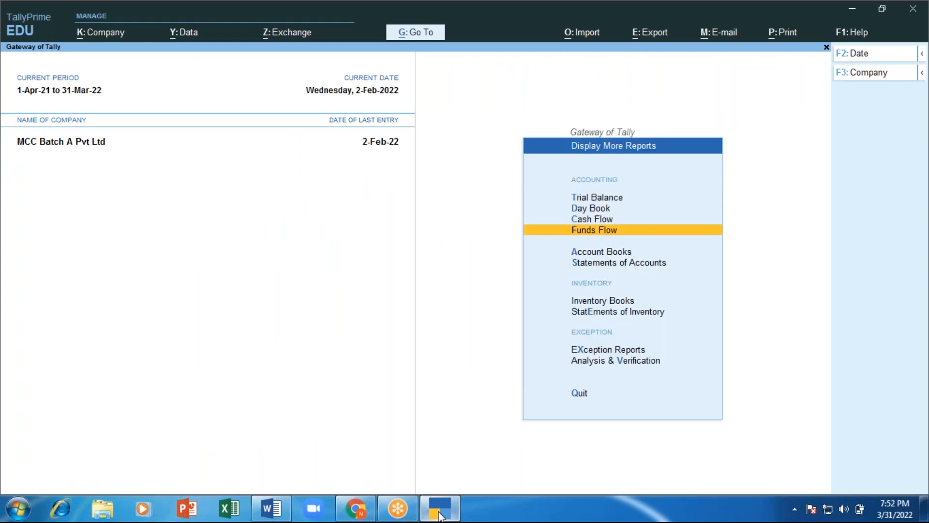
key(Return)
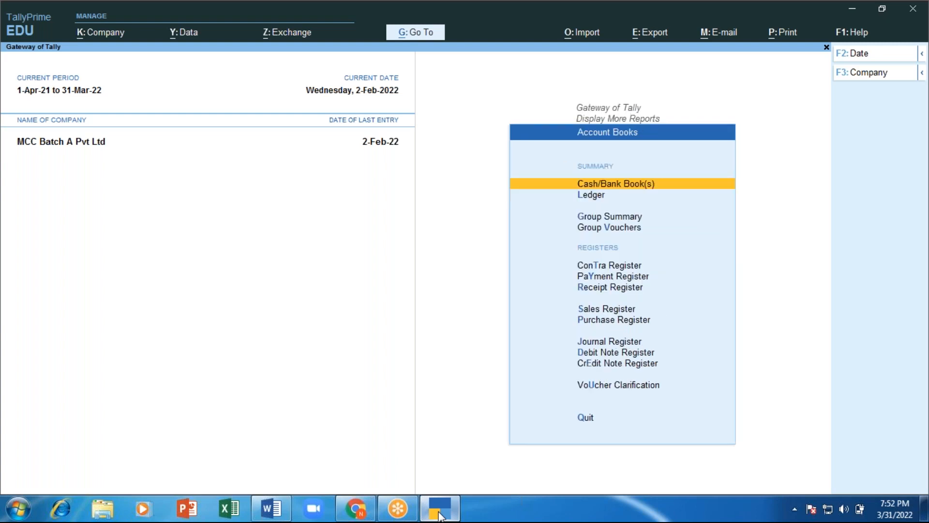
key(Down)
key(Down)
key(Down)
key(Down)
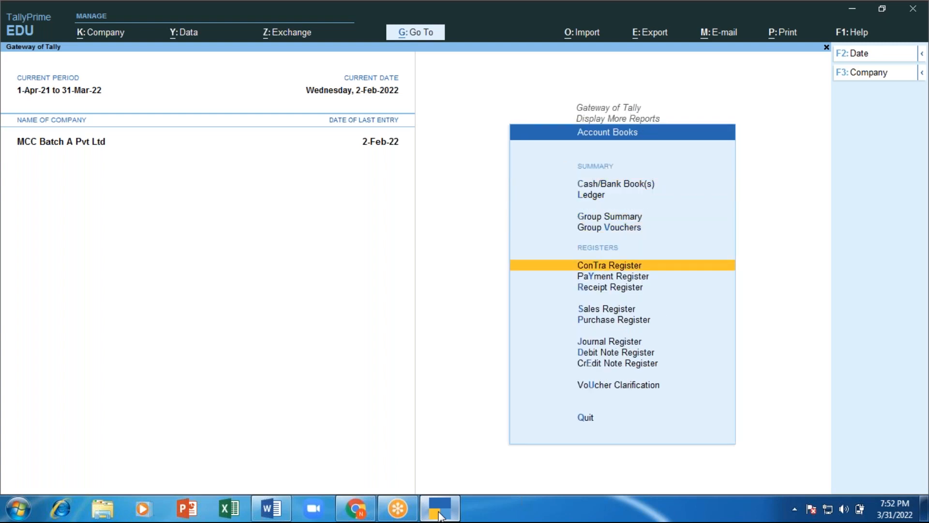
key(Down)
key(Down)
key(Down)
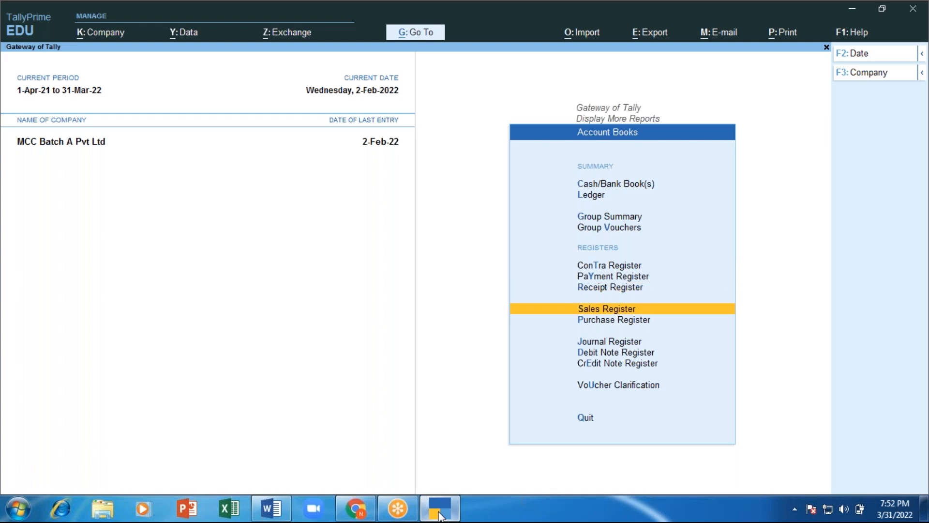
key(Down)
key(Down)
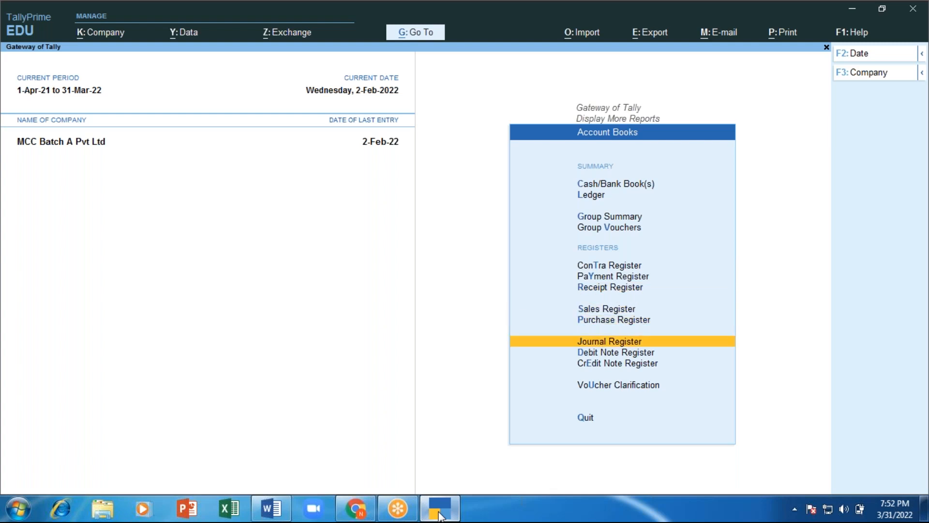
key(Down)
key(Up)
key(Up)
key(Up)
key(Up)
key(Up)
key(Up)
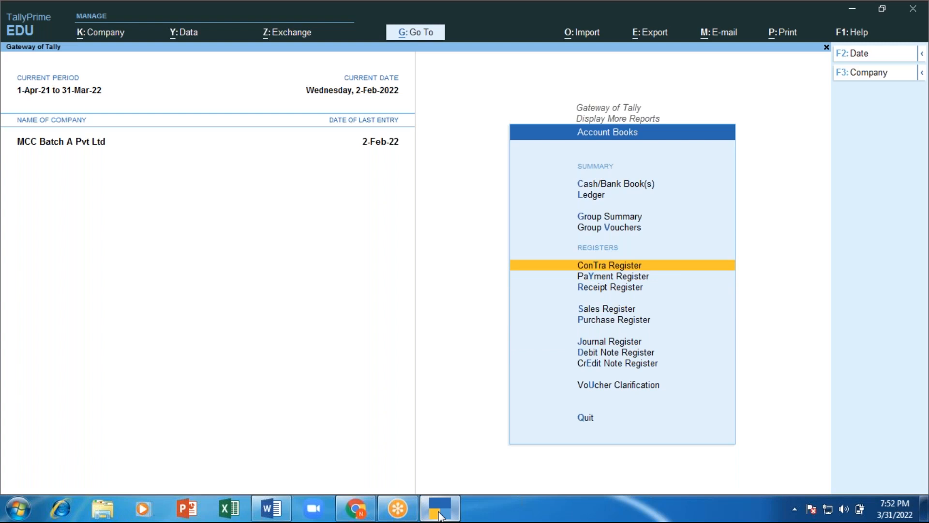
key(Return)
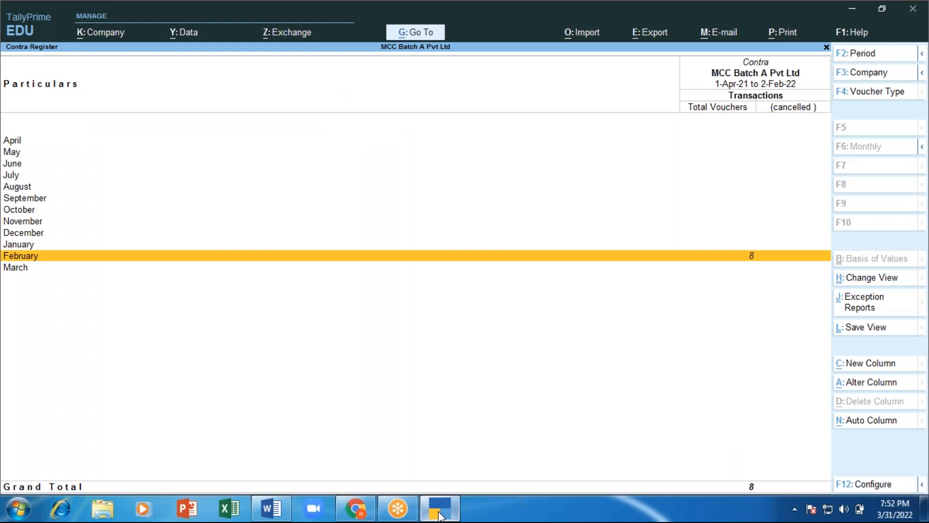
Step: List February's eight contra vouchers, then return to the Account Books list
key(Return)
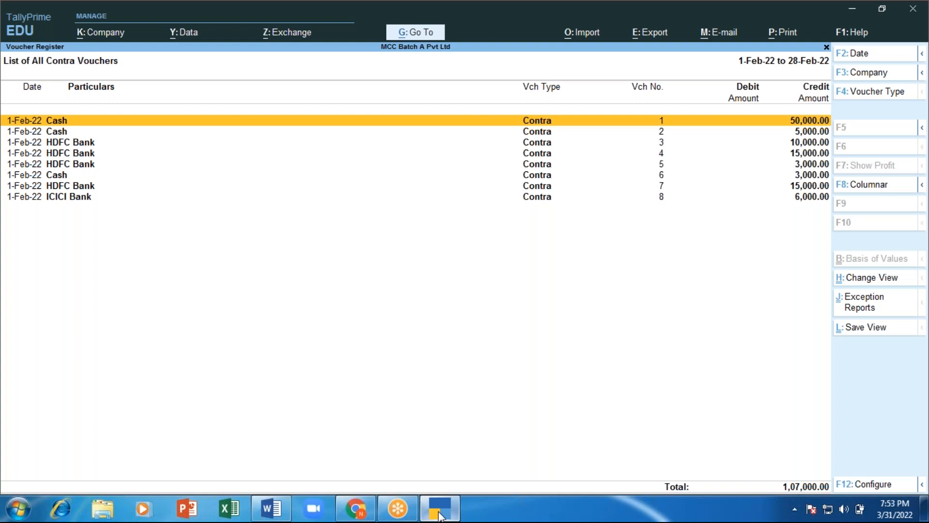
key(Escape)
key(Escape)
key(Down)
key(Down)
key(Up)
key(Down)
key(Down)
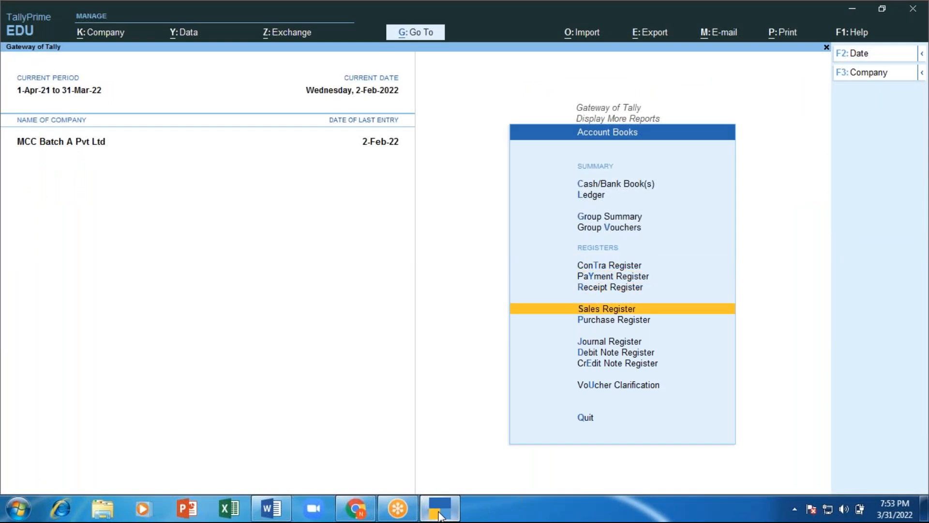
key(Down)
key(Down)
Step: Open the Journal Register, list February's four journal vouchers, and back out to Gateway of Tally
key(Return)
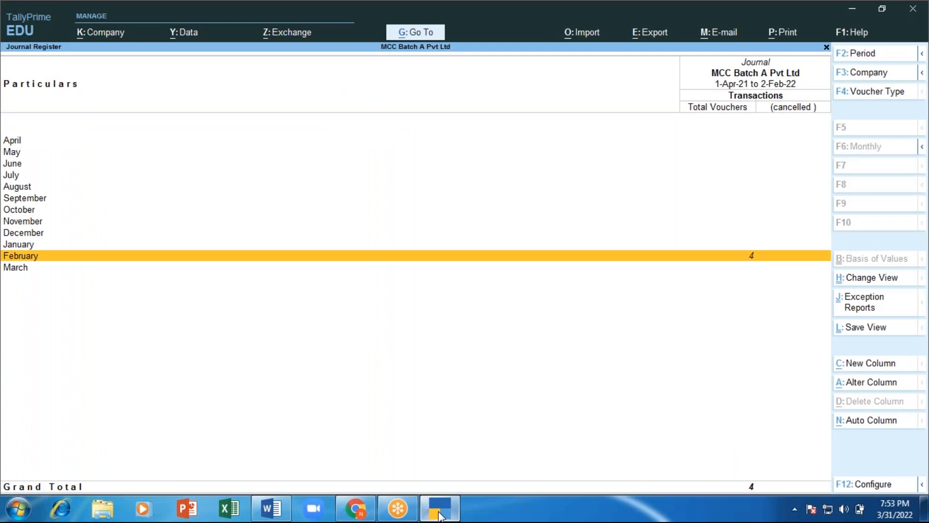
key(Return)
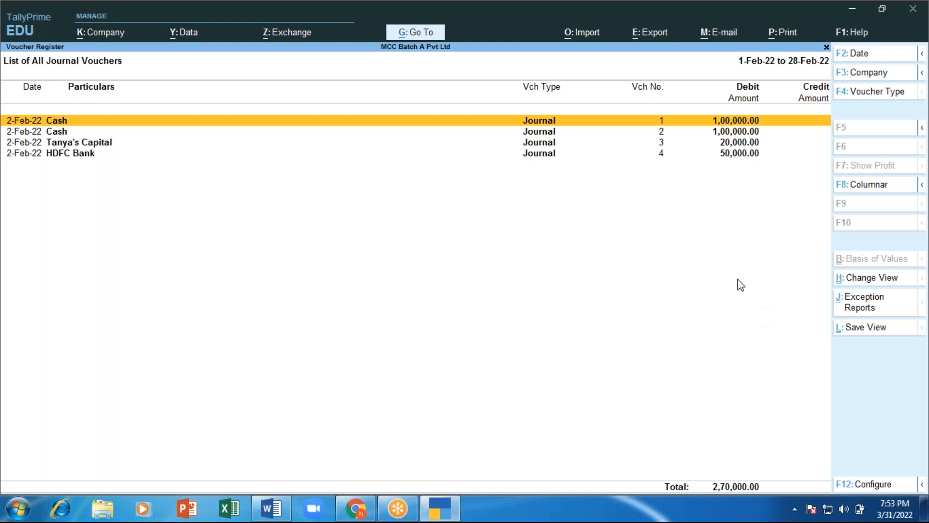
key(Escape)
key(Escape)
key(Escape)
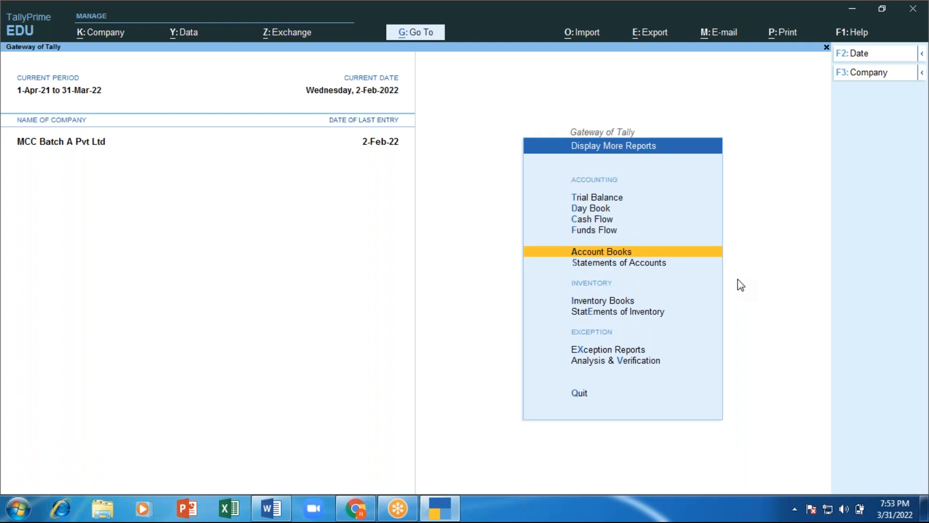
key(Escape)
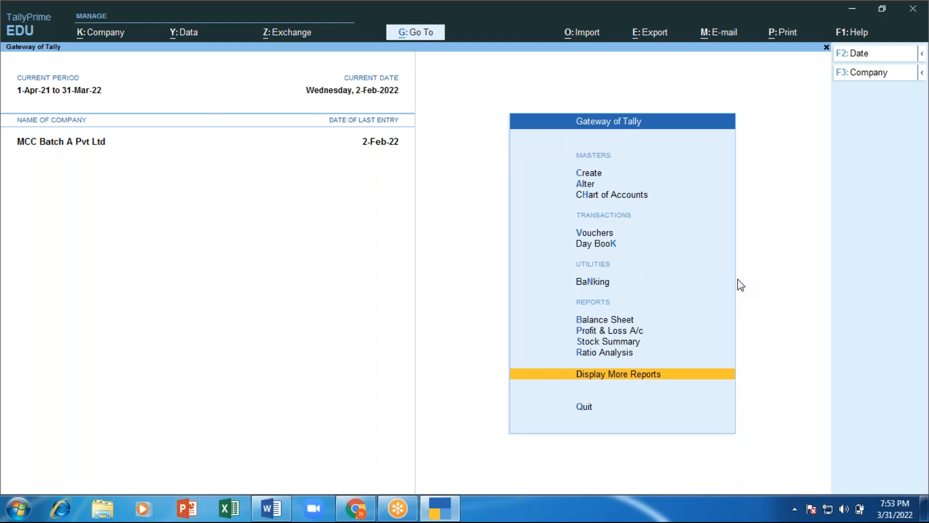
Step: Reopen Display More Reports > Account Books, then return to the Word notes
key(Return)
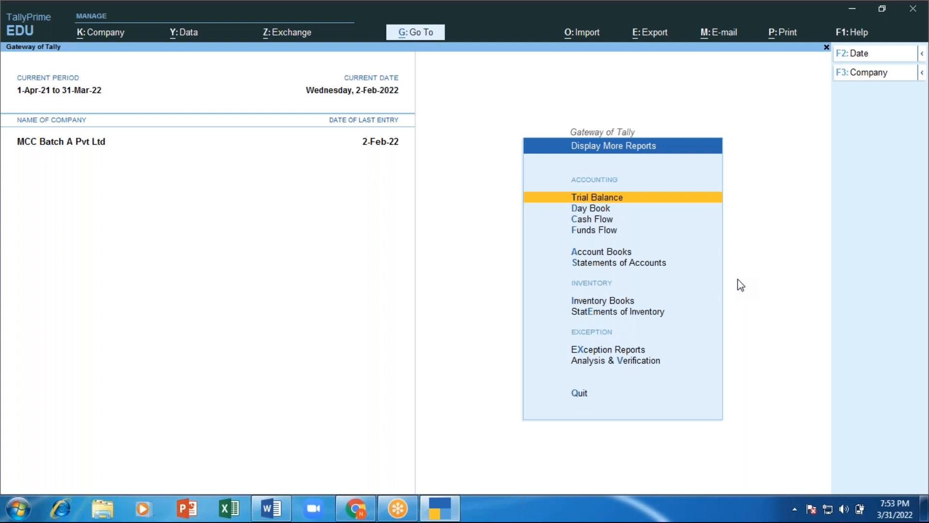
key(Down)
key(Down)
key(Down)
key(Down)
key(Return)
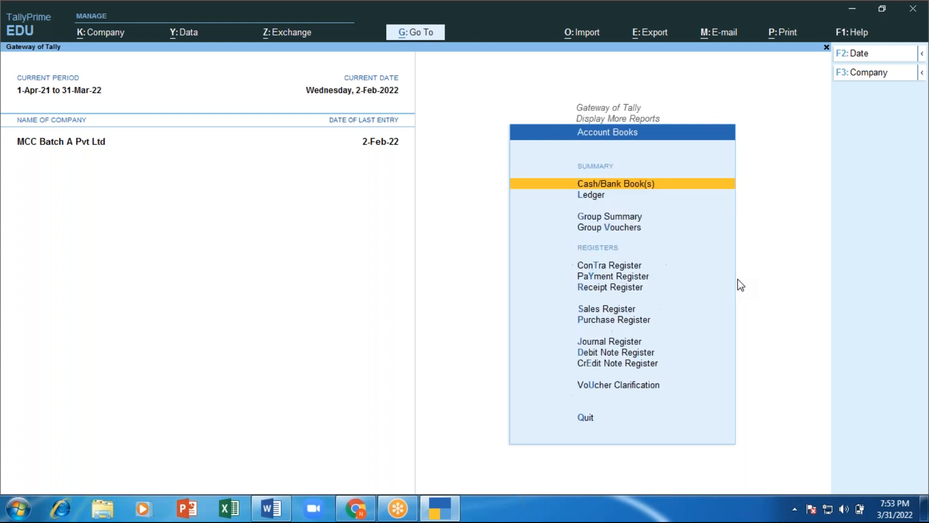
key(Down)
key(Down)
key(Down)
key(Down)
key(Down)
key(Down)
key(Down)
key(Down)
key(Down)
key(Down)
key(Down)
key(Down)
key(Up)
key(Up)
key(Up)
key(Up)
key(Up)
key(Up)
key(Up)
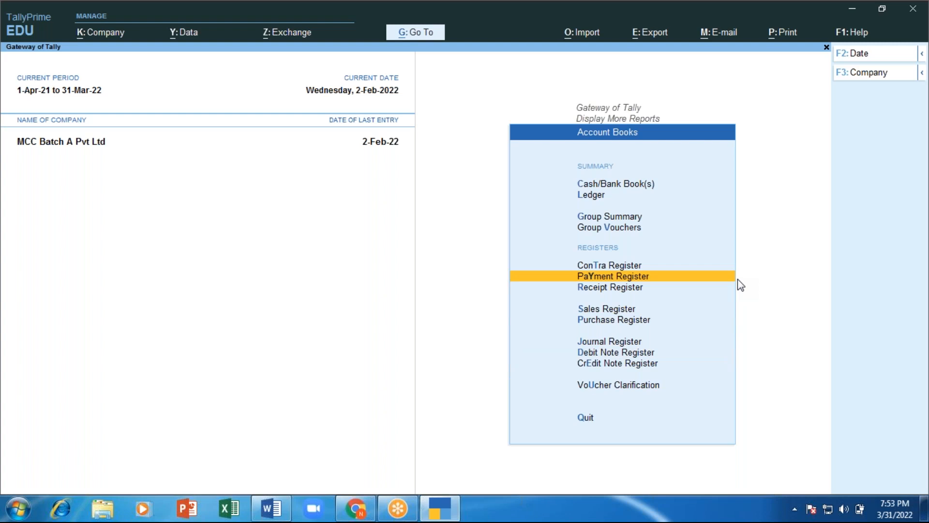
key(alt+Tab)
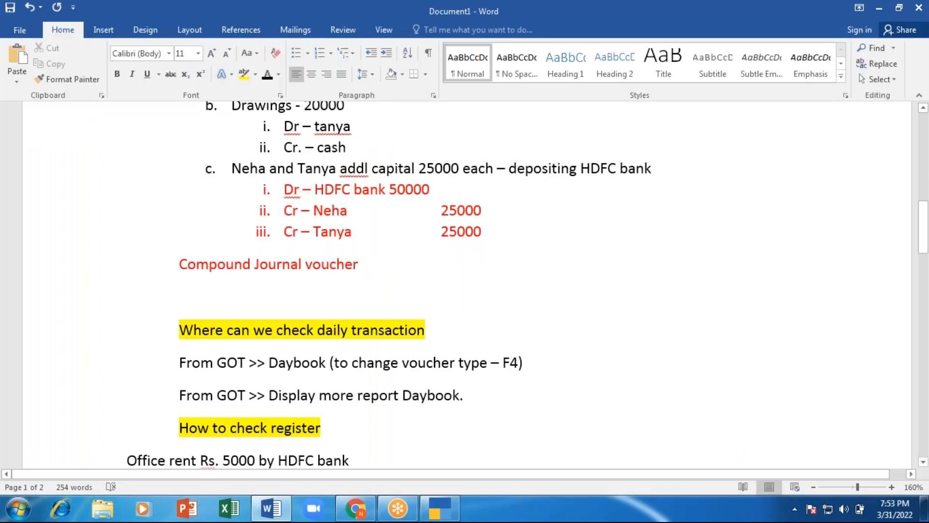
Step: Append '>>' after 'Display more report' and copy the 'From GOT >> Display more report >>' path
click(361, 414)
scroll(379, 300, down, 2)
key(Right)
key(Right)
key(Right)
key(Right)
key(Right)
text(>>)
key(BackSpace)
key(BackSpace)
key(BackSpace)
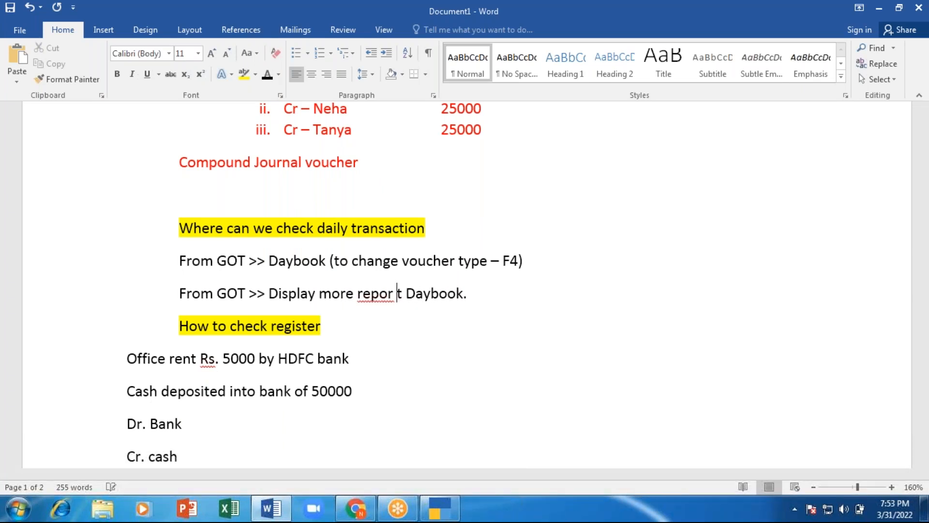
key(Right)
text(>>)
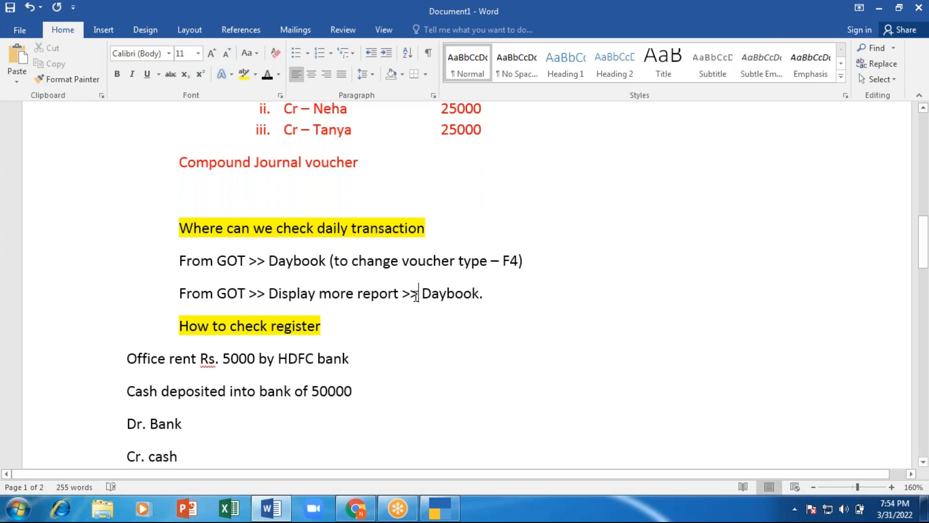
drag(420, 293, 192, 292)
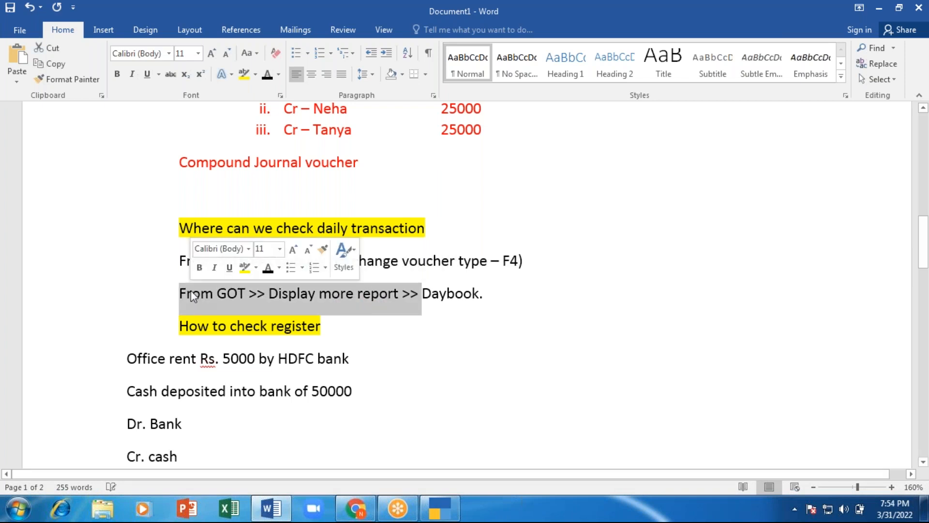
Step: Paste the path under 'How to check register' and extend it with 'Accounts book >> eg. Journal register >> view - monthly report.'
click(347, 329)
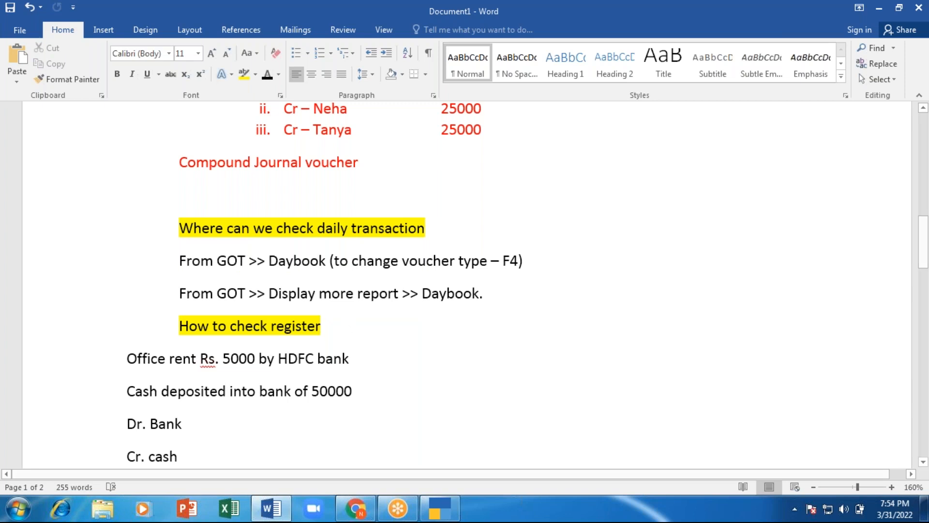
key(Return)
text(From GOT >> Display more report >>)
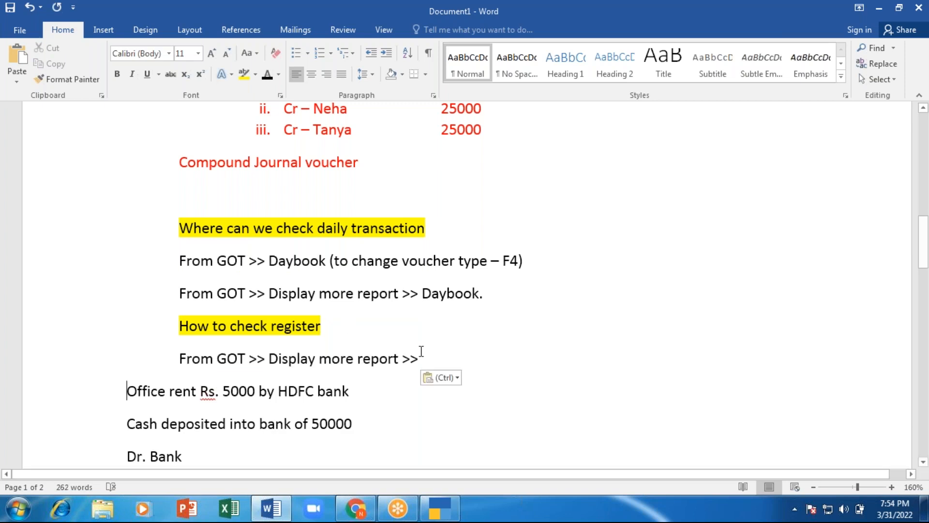
click(424, 352)
text(A)
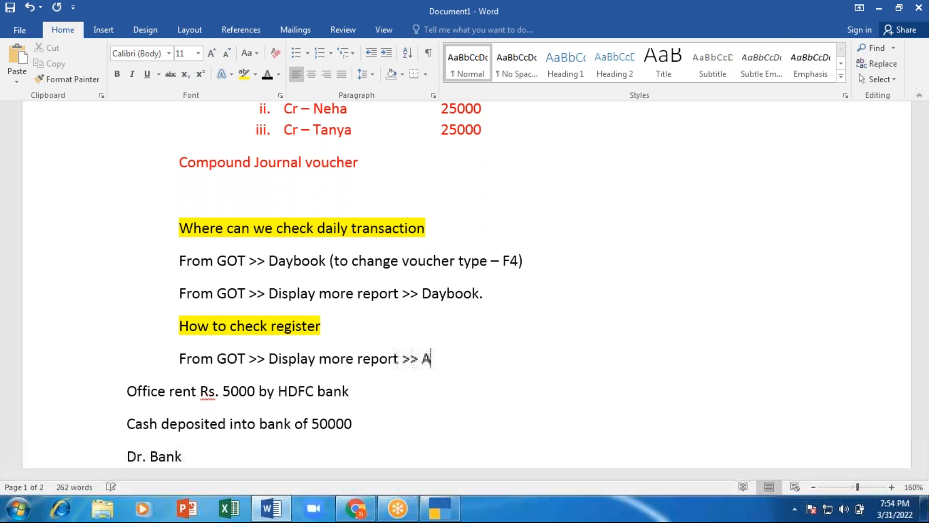
text(ccounts b)
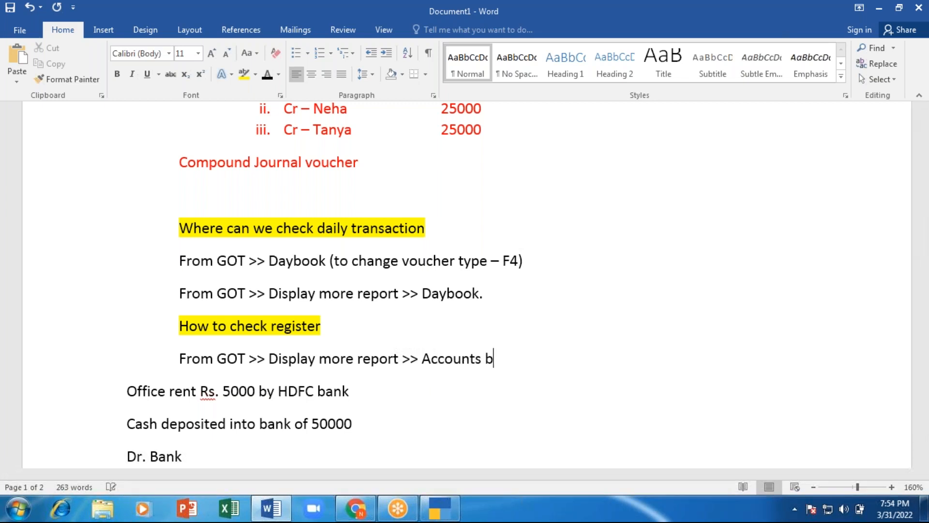
text(ook >>)
text( eg)
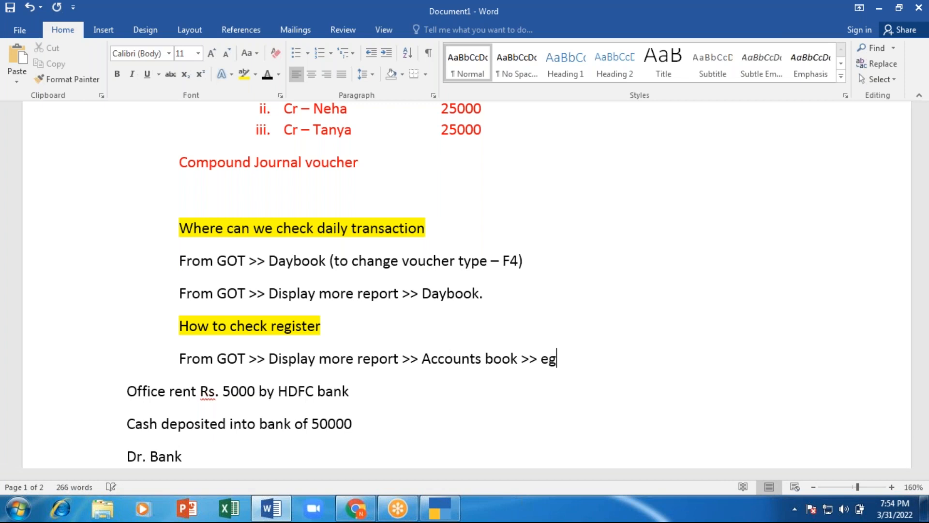
text(. Journal re)
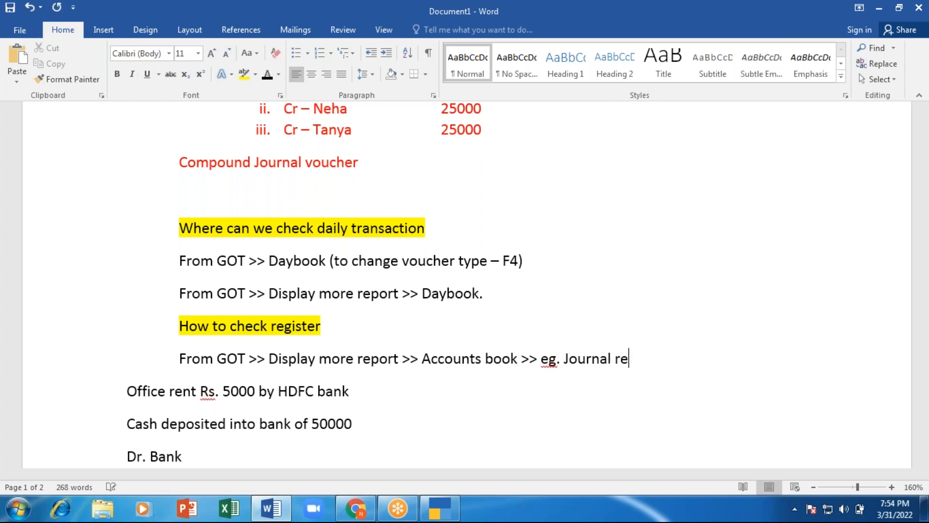
text(gister)
text(>> mo)
key(BackSpace)
key(BackSpace)
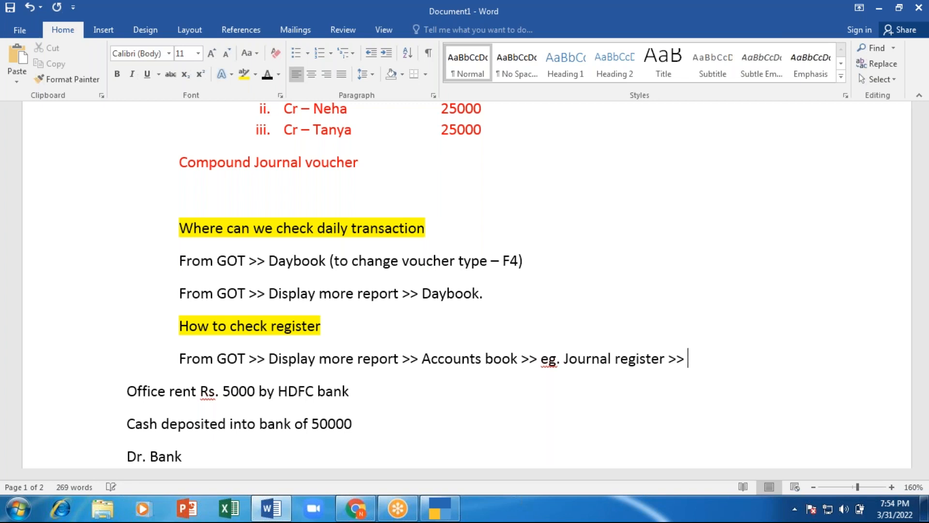
text(view - mo)
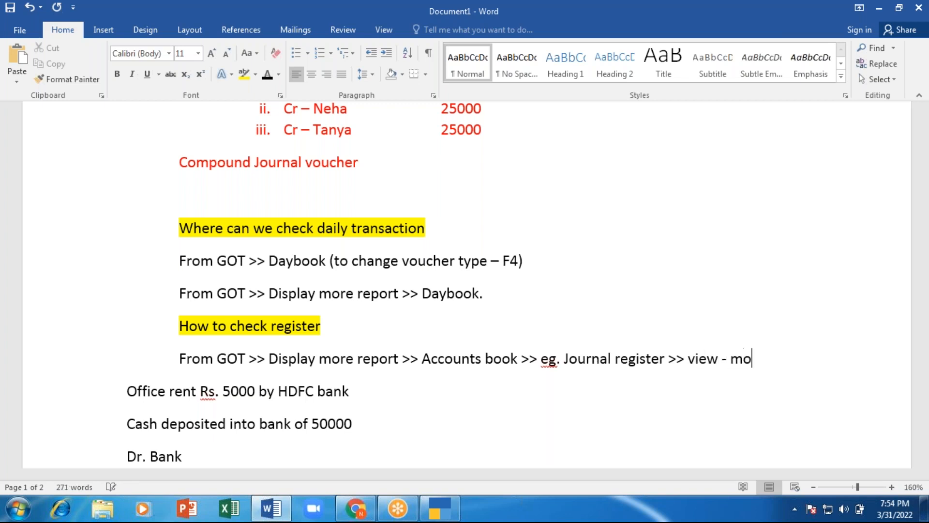
text(nthly r)
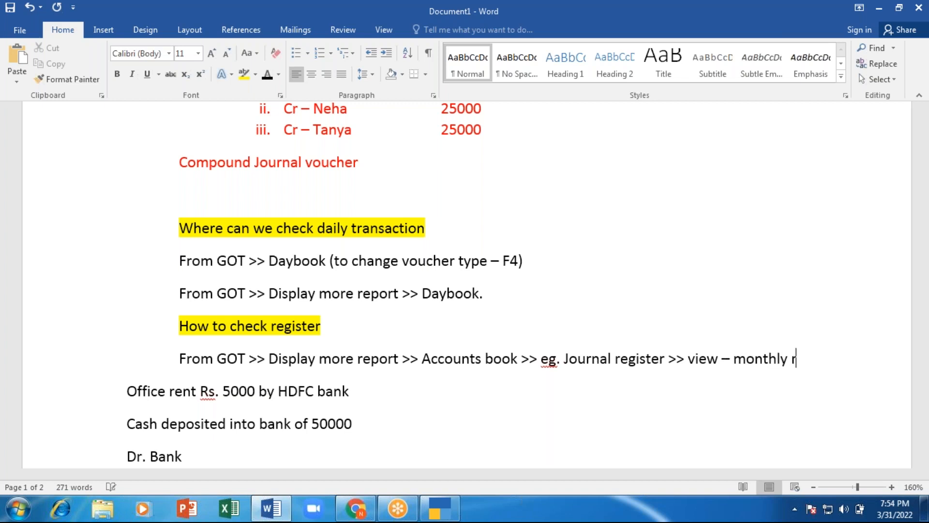
text(eport)
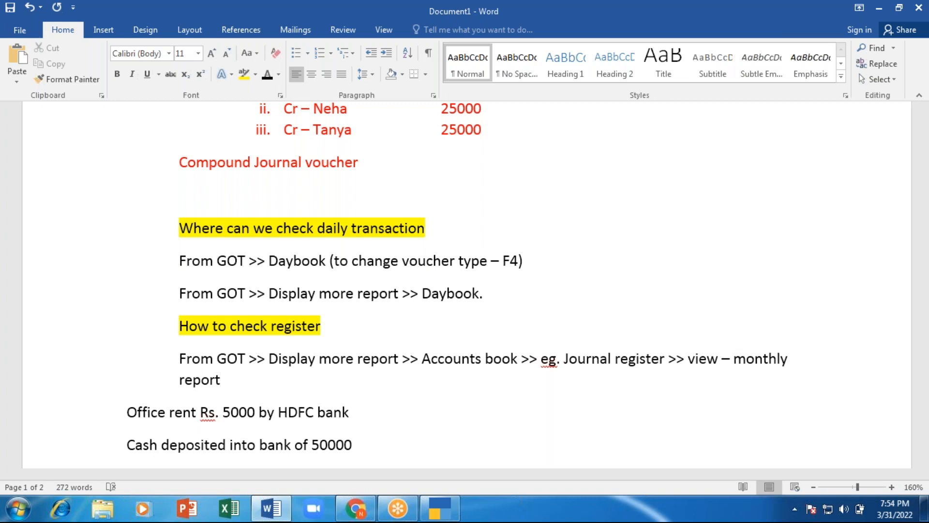
text(.)
key(Return)
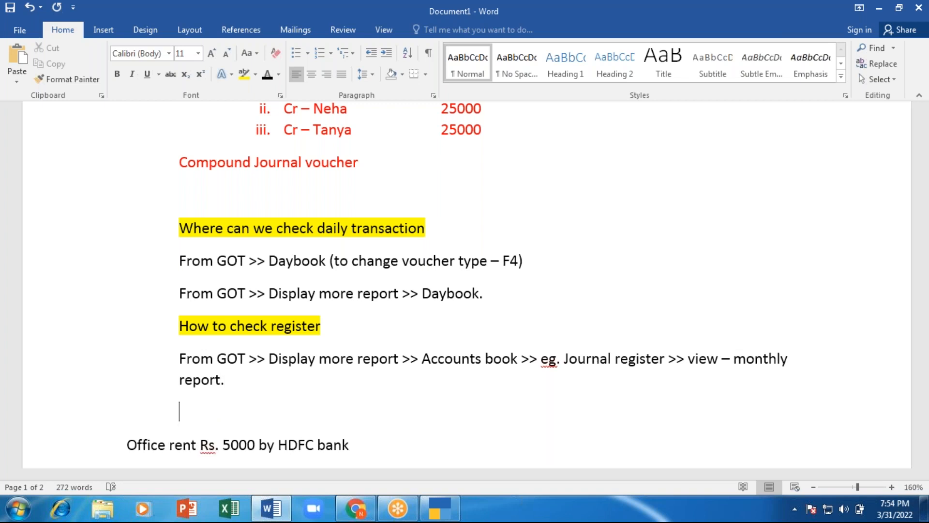
Step: Type the question 'How to check ledger statement?', accepting the spelling suggestion
text(How to check)
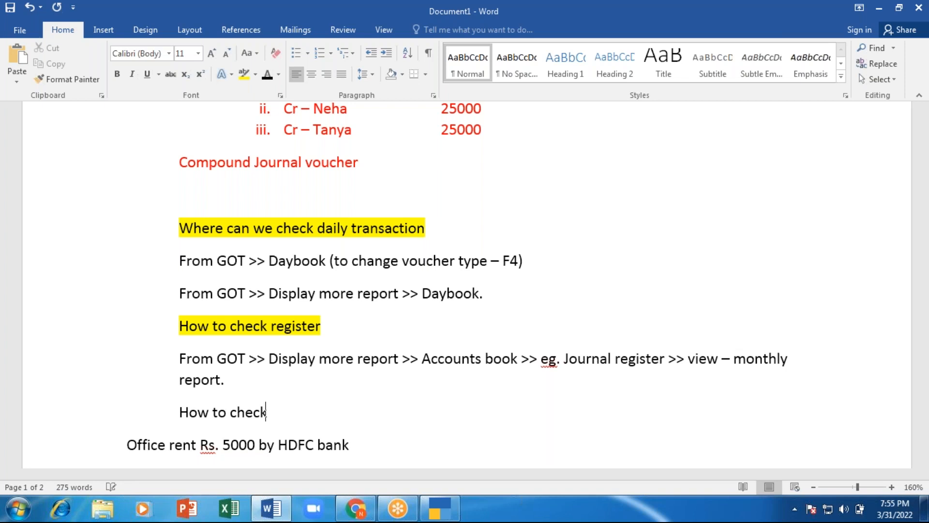
text( ledger statement)
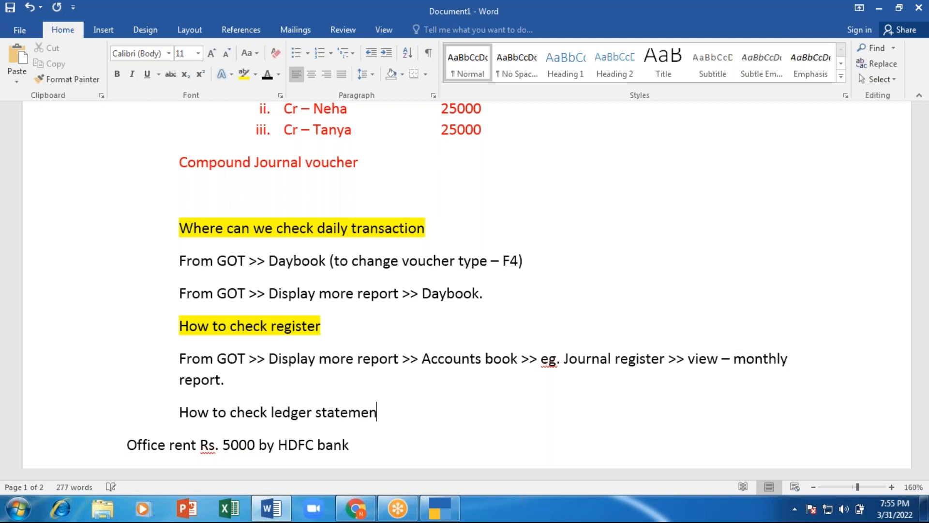
key(Return)
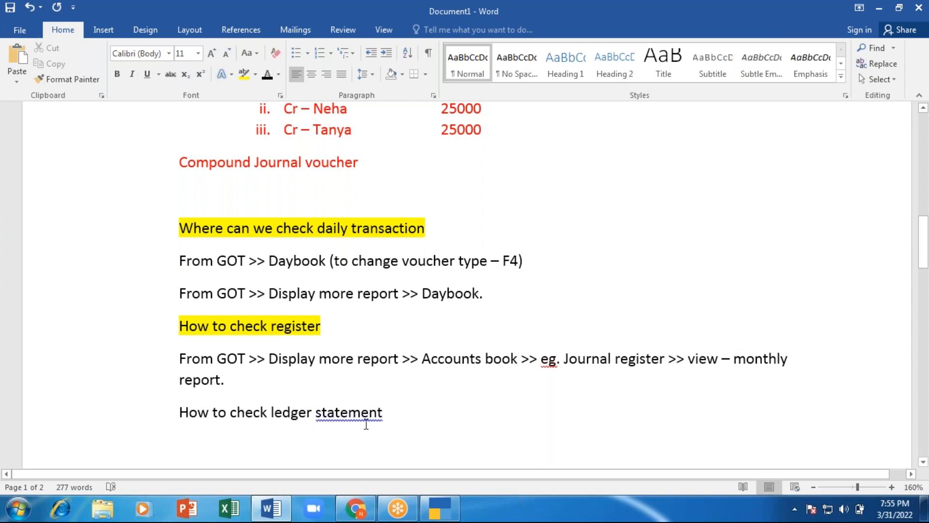
right_click(368, 412)
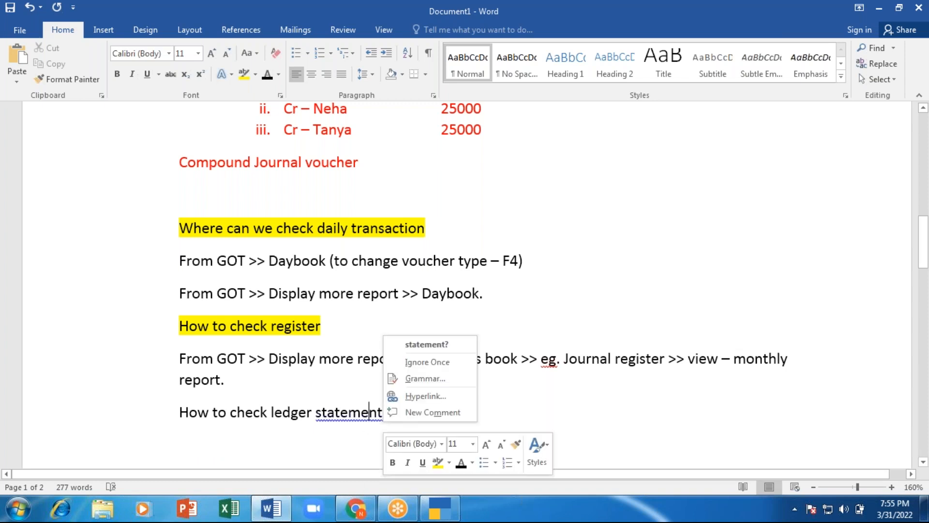
click(427, 344)
Step: Highlight the ledger statement question in yellow, then switch to TallyPrime
drag(391, 412, 179, 412)
click(247, 77)
click(373, 332)
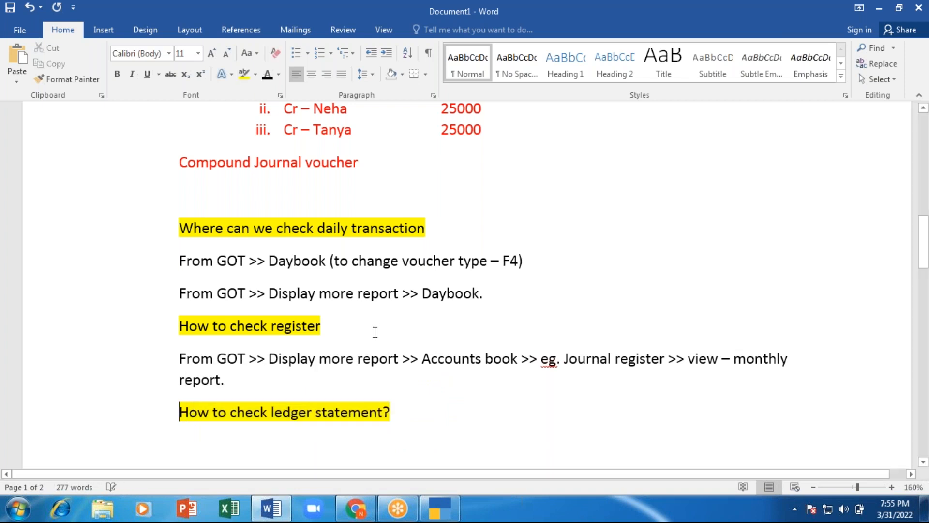
scroll(375, 329, down, 3)
click(185, 299)
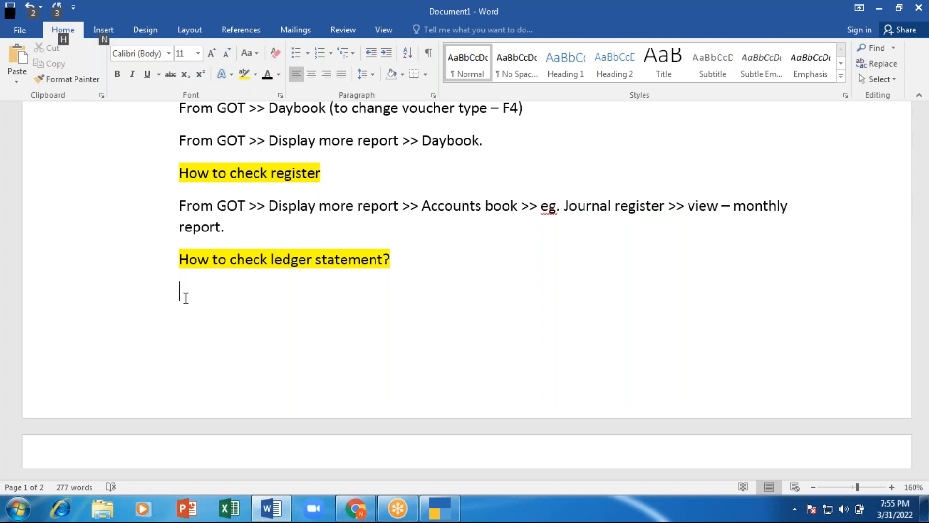
key(alt+Tab)
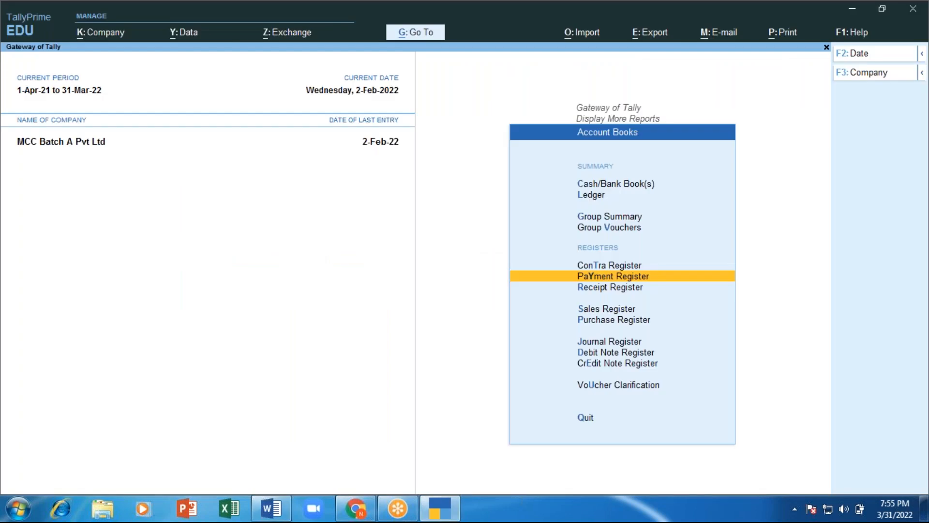
Step: Back out to Gateway of Tally and open Display More Reports > Account Books > Ledger
key(Escape)
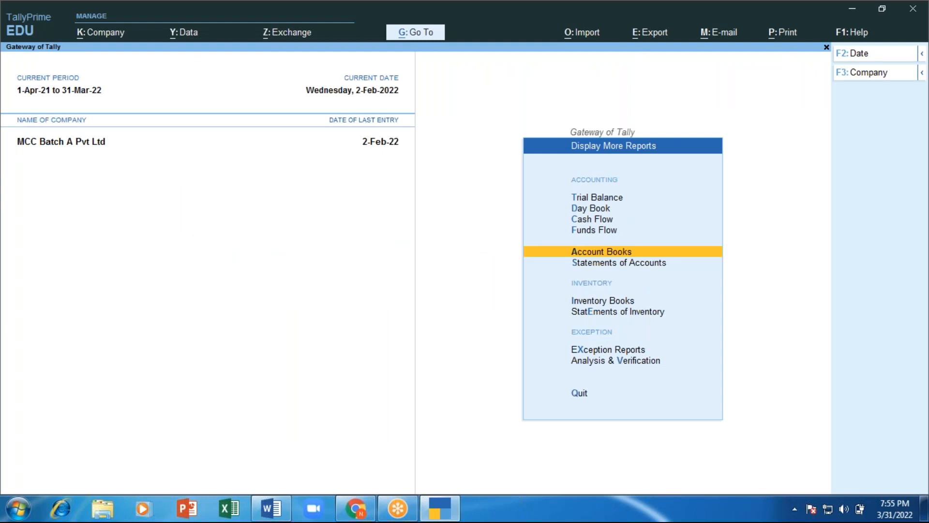
key(Return)
key(Escape)
key(Escape)
key(Escape)
key(Escape)
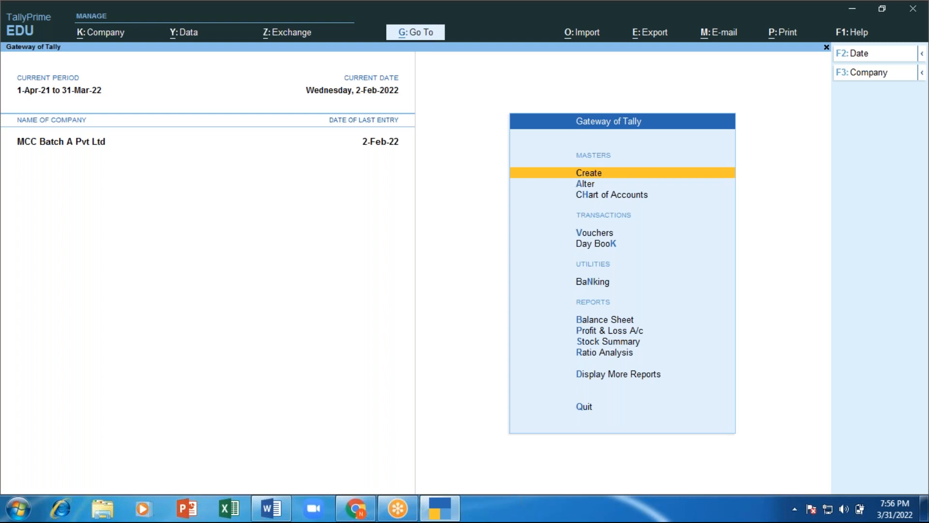
key(d)
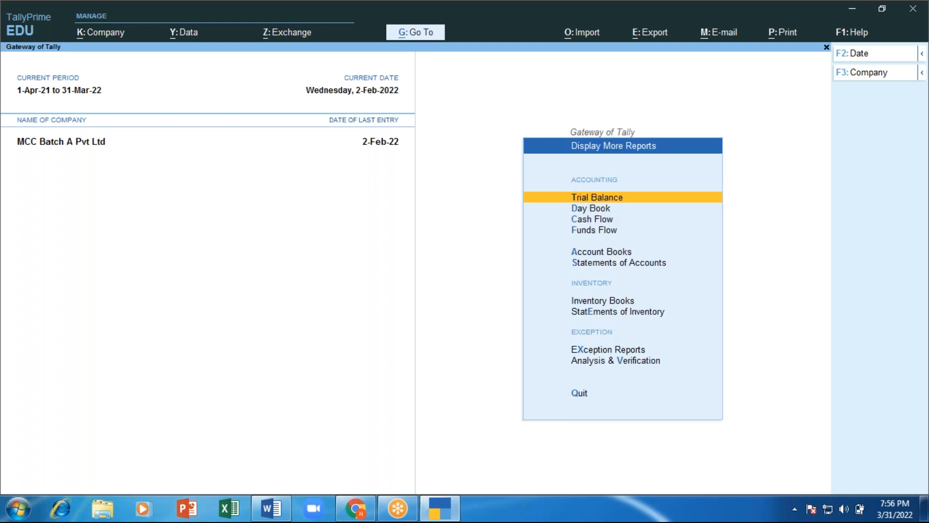
key(Down)
key(Down)
key(Down)
key(Down)
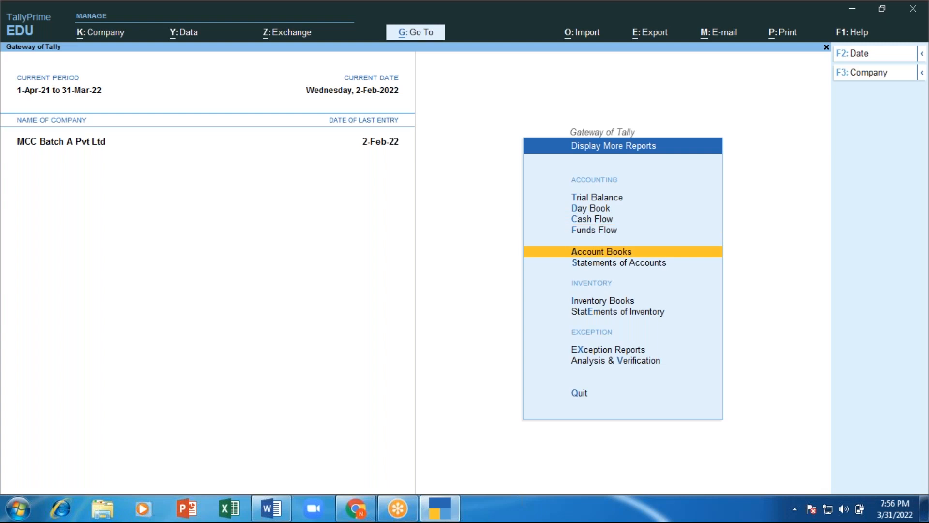
key(Return)
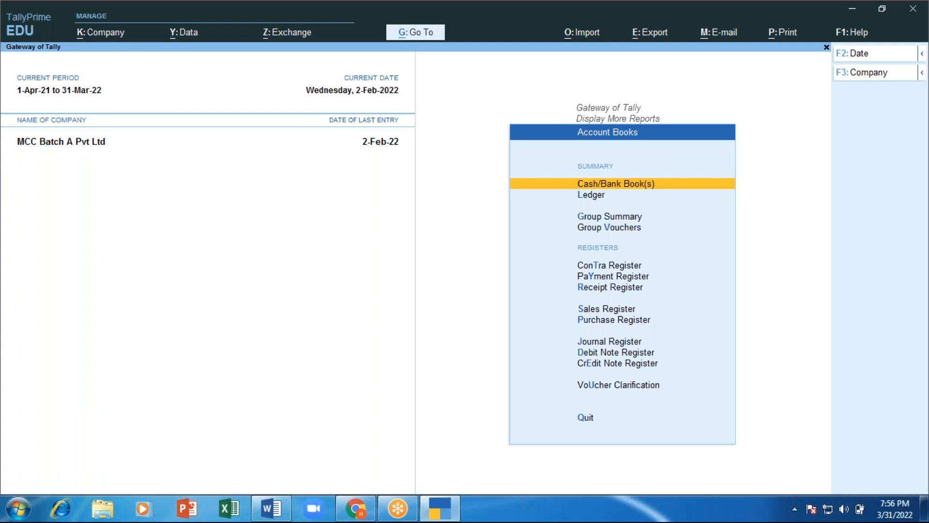
key(Down)
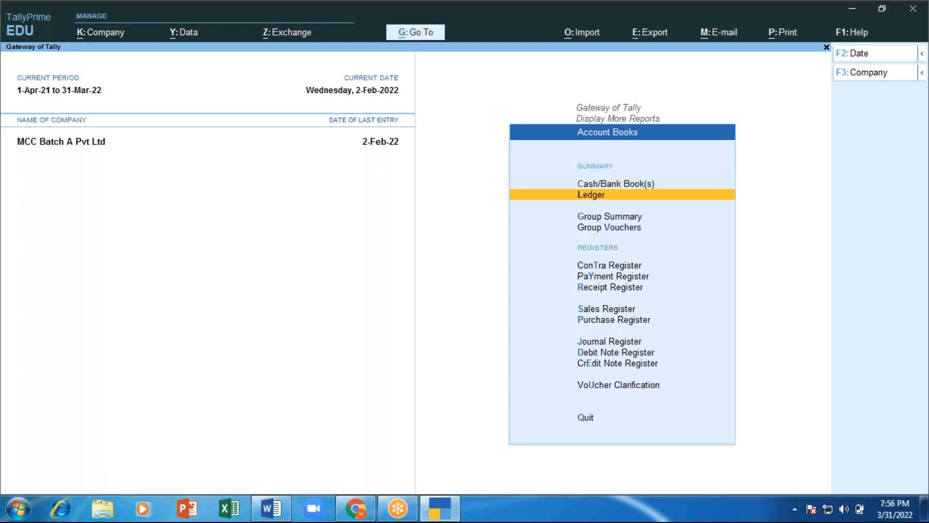
key(Return)
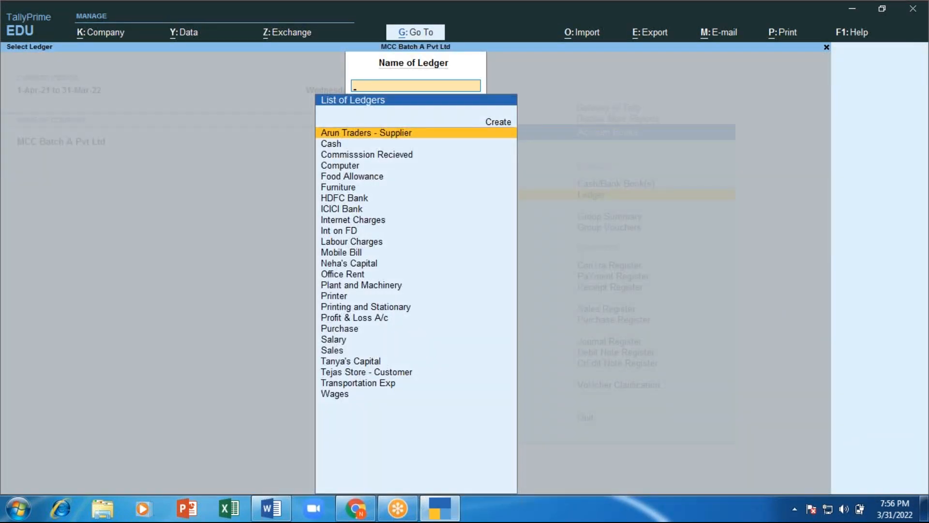
Step: View two partners' capital ledger statements, ending on one with three 2-Feb-22 journal entries
key(Down)
key(Down)
key(Down)
key(Down)
key(Down)
key(Down)
key(Down)
key(Down)
key(Down)
key(Down)
key(Down)
key(Down)
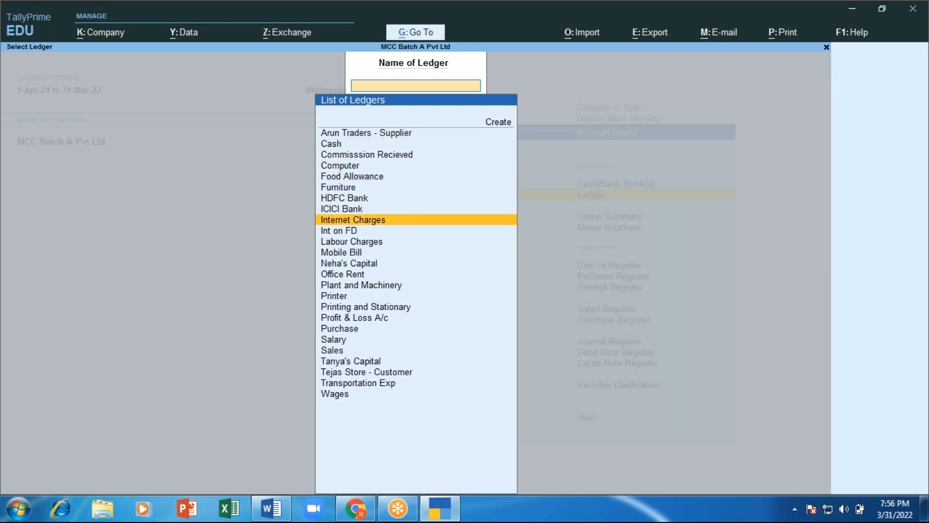
key(Return)
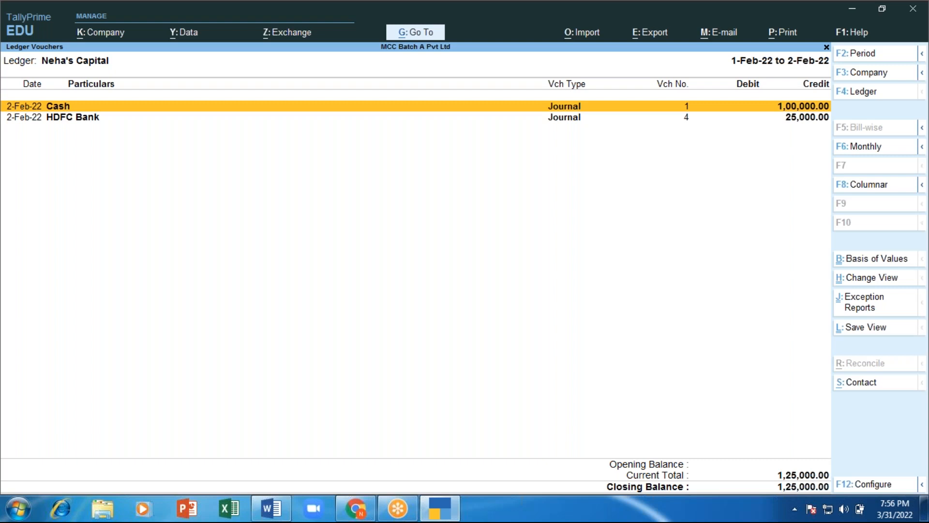
key(Down)
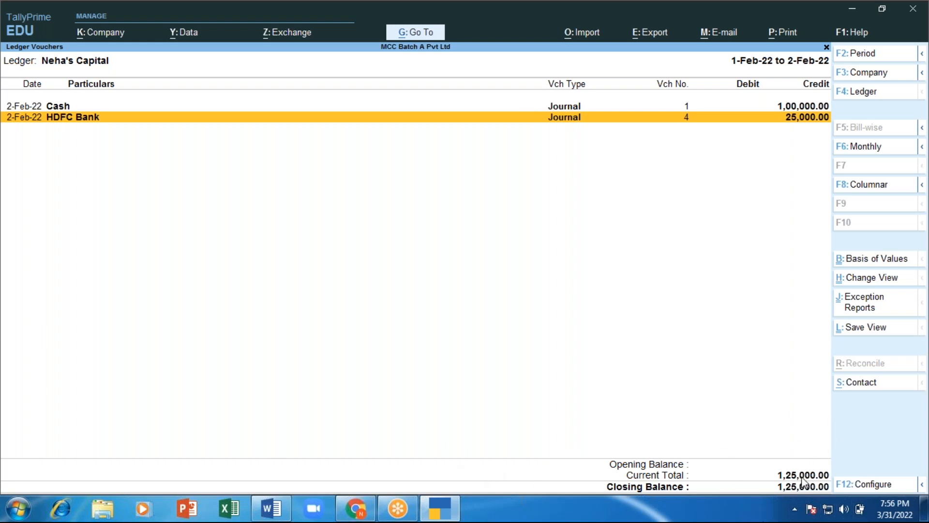
key(Escape)
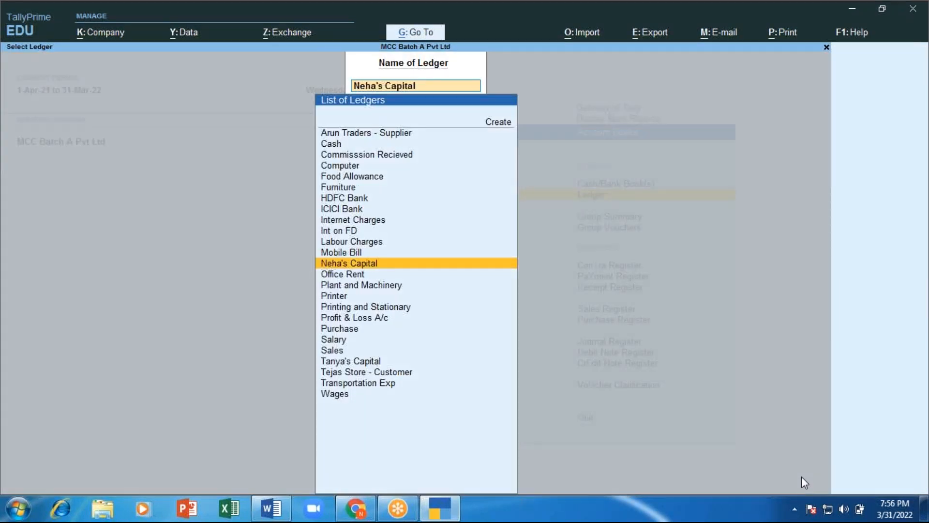
key(Down)
key(Down)
key(Down)
key(Down)
key(Down)
key(Down)
key(Down)
key(Down)
key(Down)
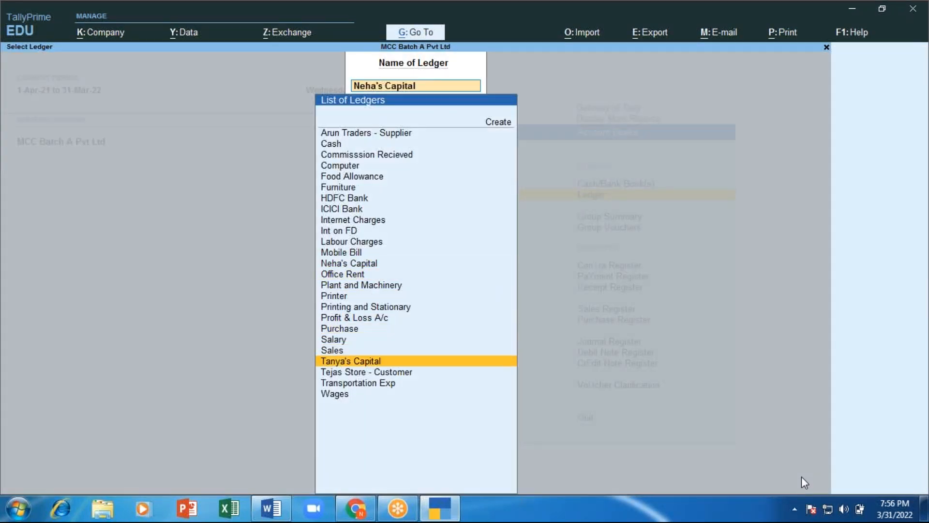
key(Return)
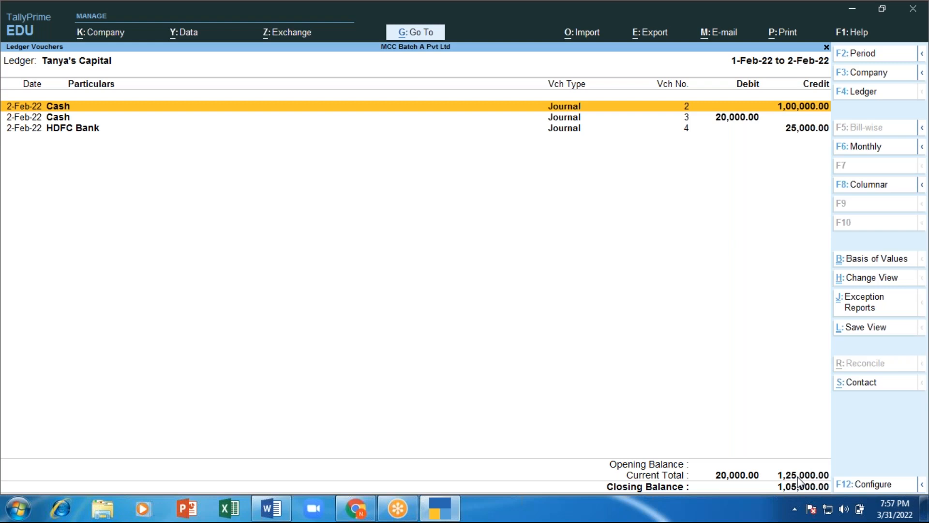
Step: Review the HDFC Bank and Mobile Bill ledger statements
key(Escape)
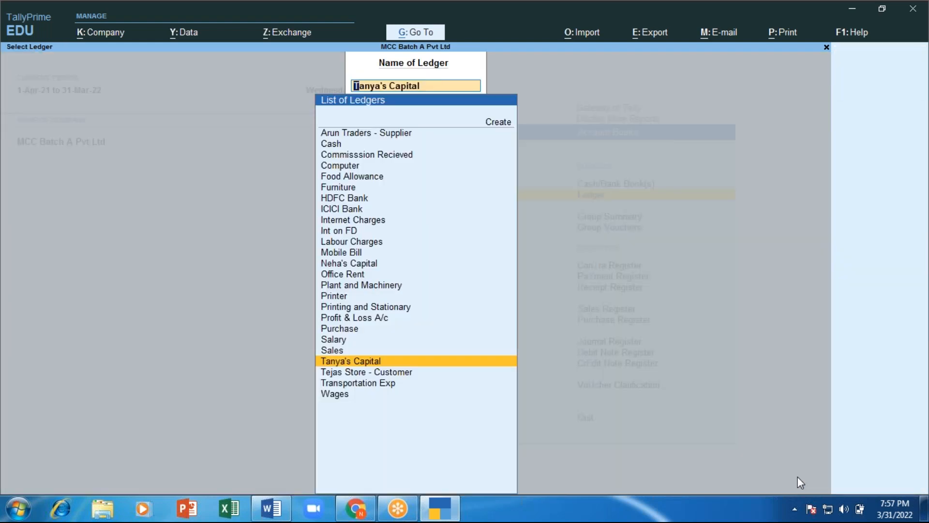
text(Hdfc)
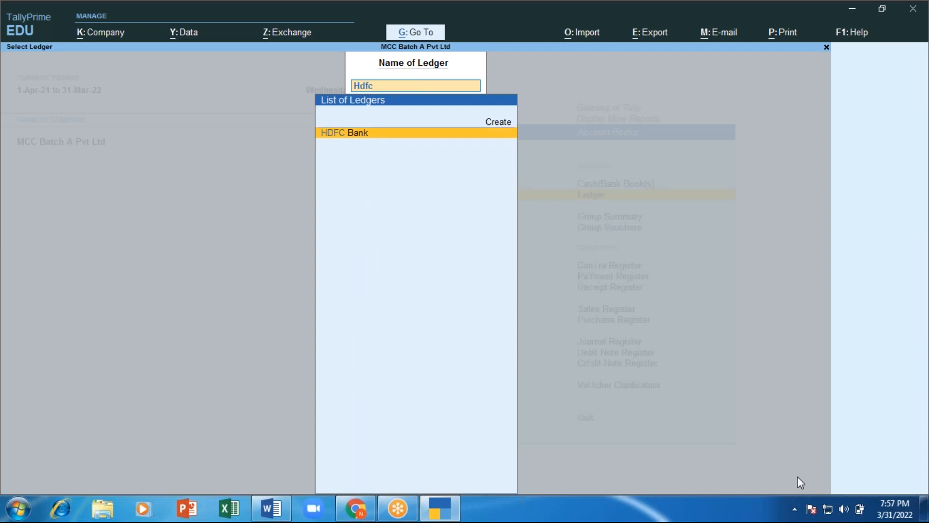
key(Return)
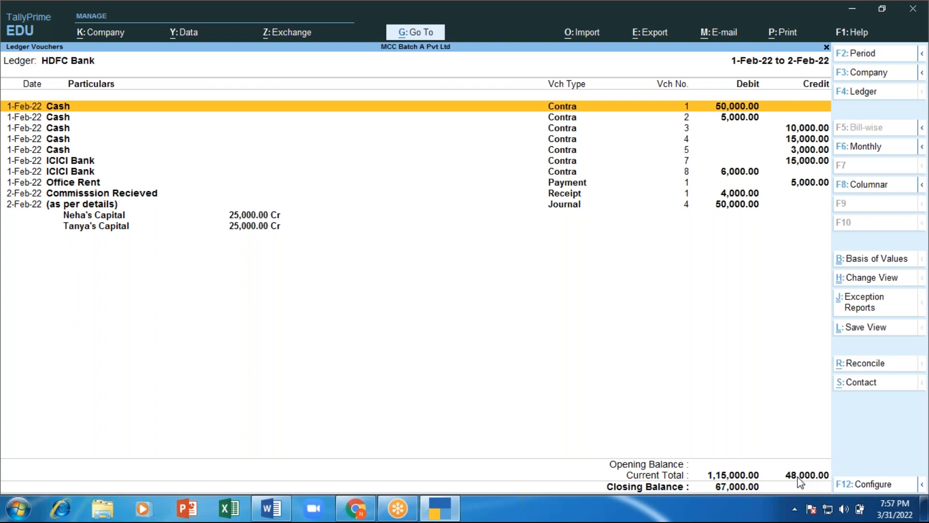
key(Escape)
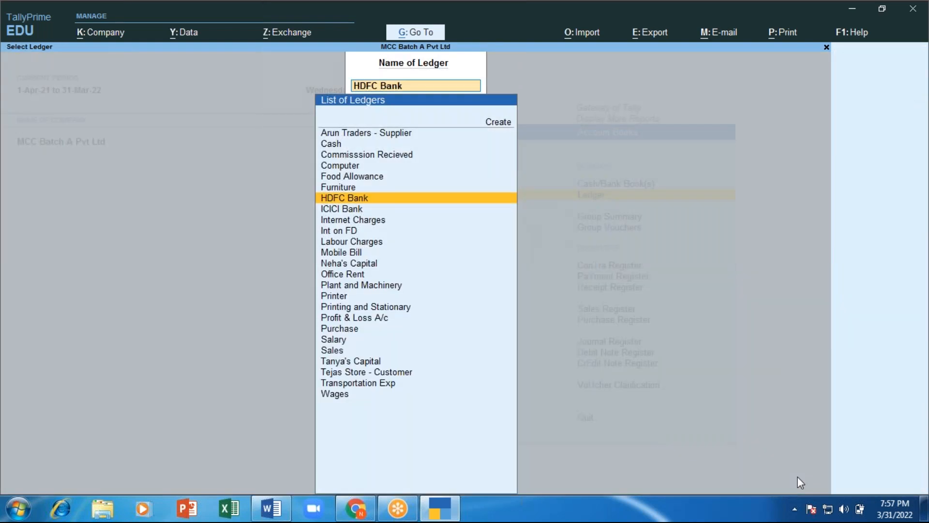
key(Up)
key(Down)
key(Down)
key(Down)
key(Down)
key(Down)
key(Down)
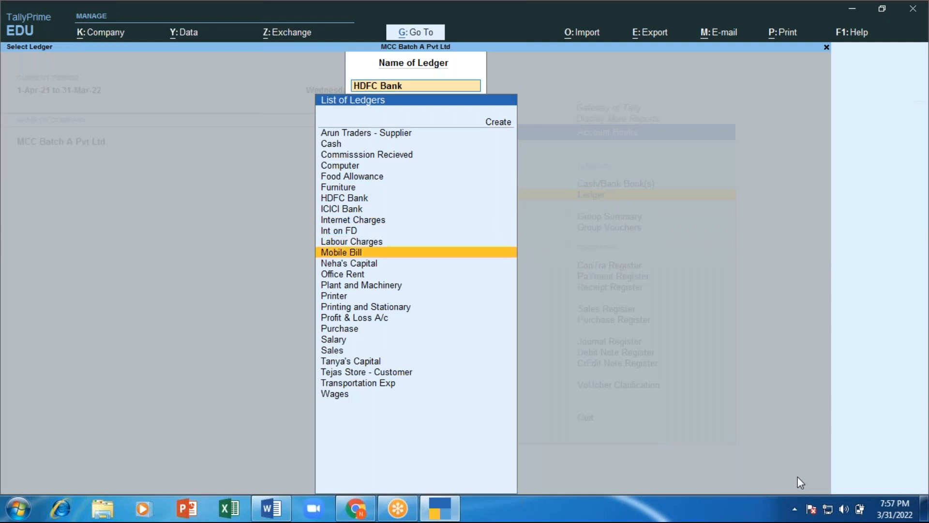
key(Return)
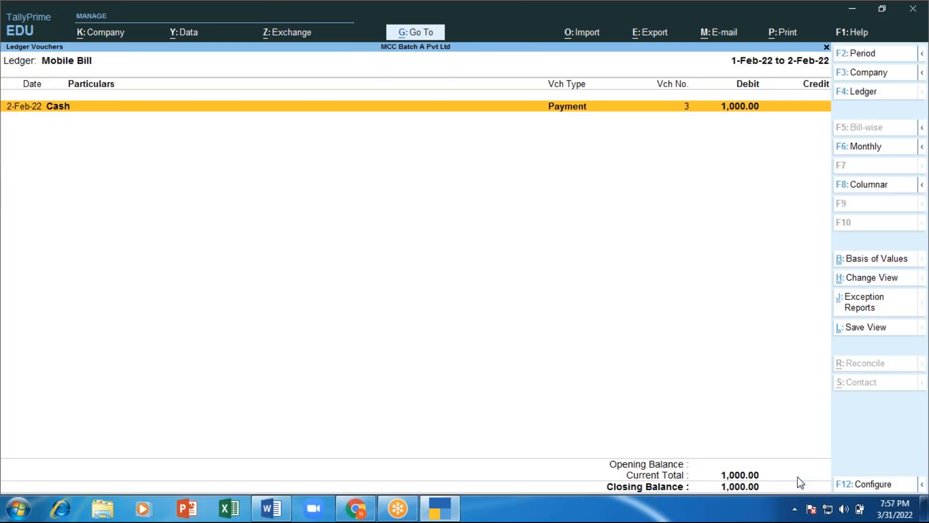
key(Escape)
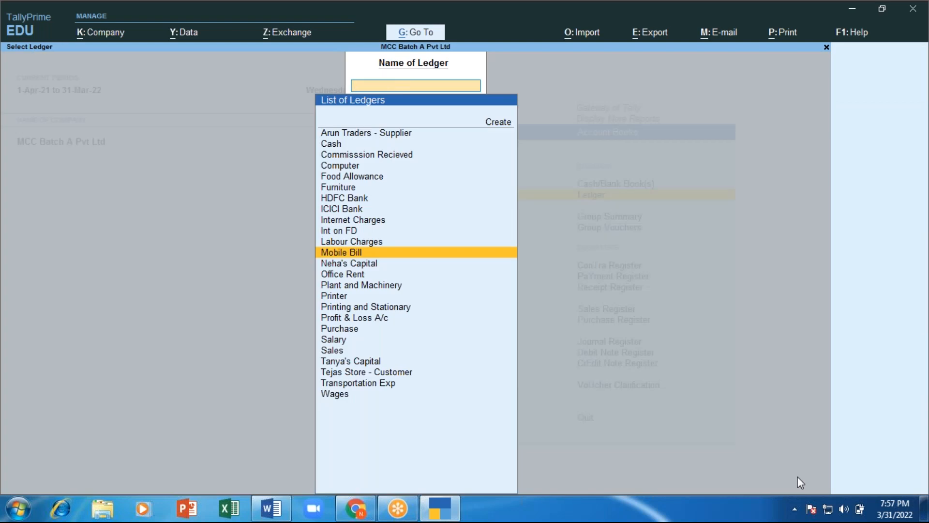
Step: Reopen Ledger via Display More Reports > Account Books, check ICICI Bank (closing 11,500.00), then return to Word
key(Escape)
key(Escape)
key(Escape)
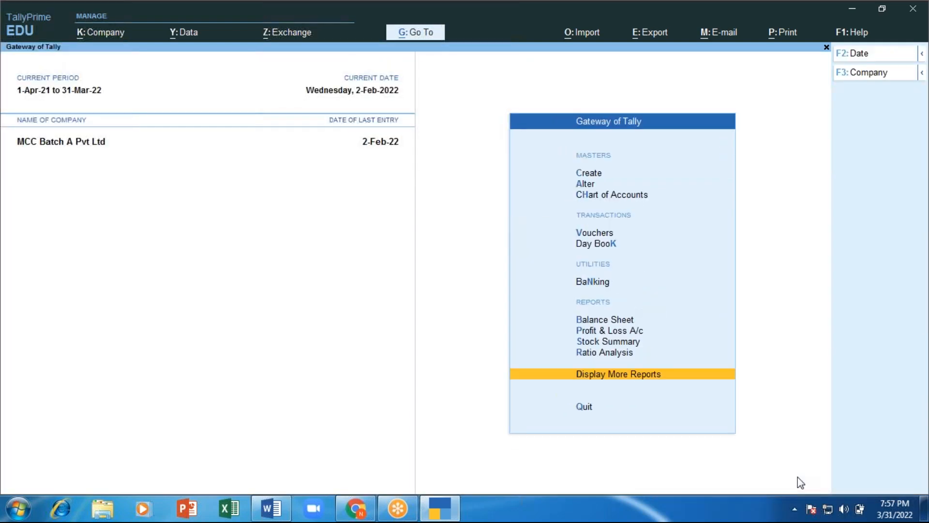
key(Escape)
key(n)
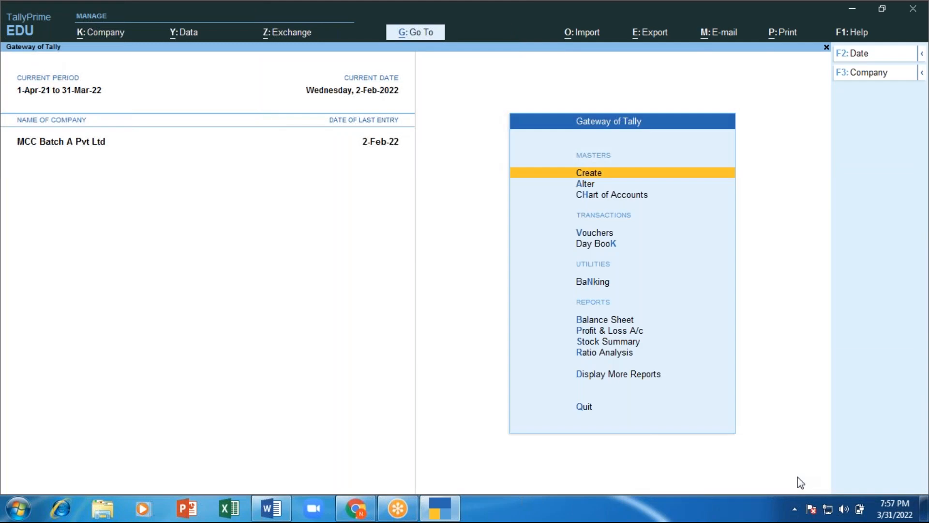
key(d)
key(Down)
key(Down)
key(Down)
key(Down)
key(Return)
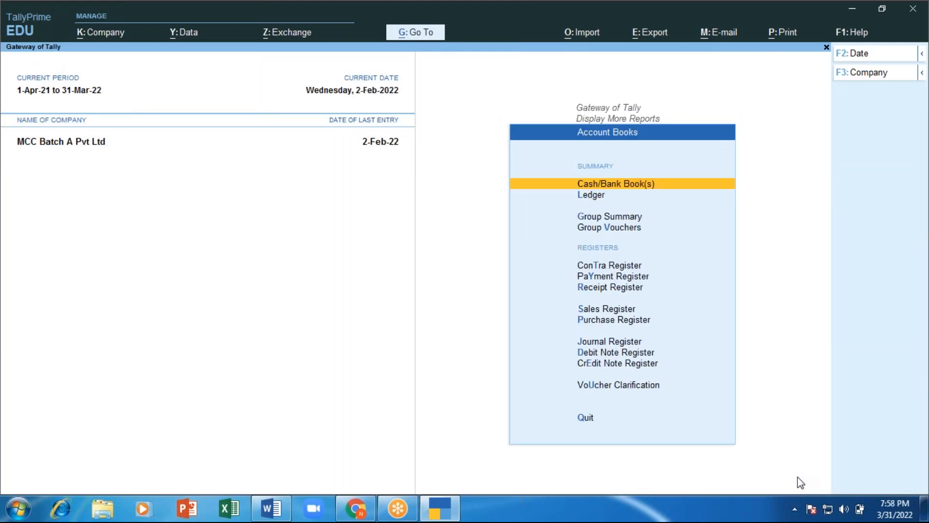
key(Down)
key(Return)
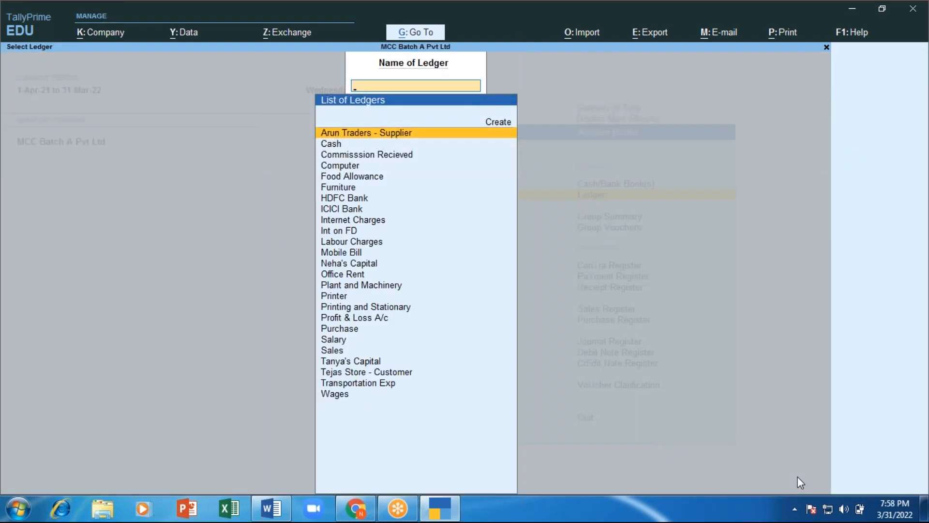
key(Down)
key(Down)
key(Down)
key(Down)
key(Down)
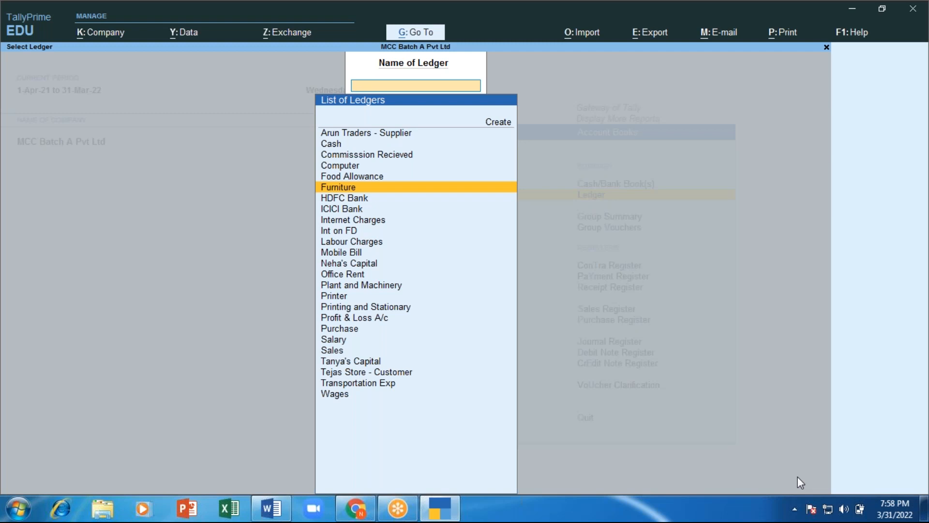
key(Down)
key(Down)
key(Return)
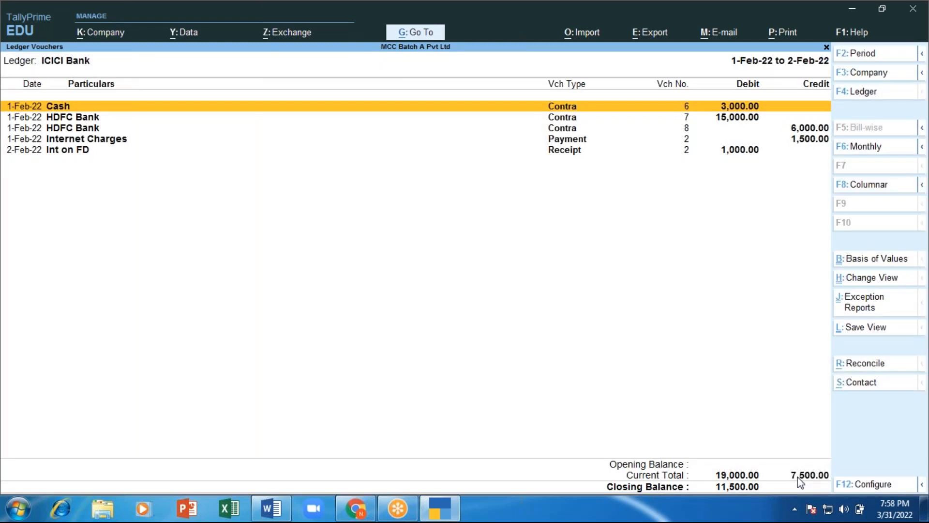
key(alt)
key(alt+Tab)
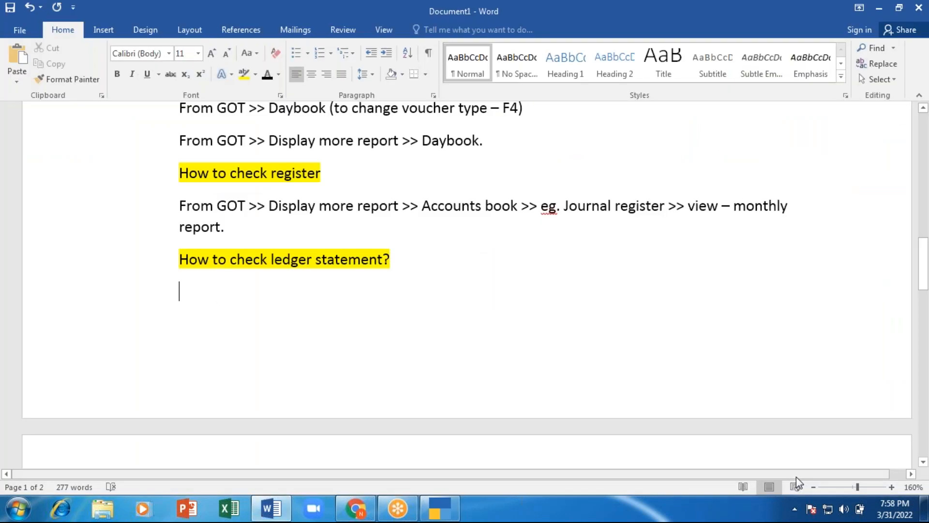
Step: Copy the GOT path line and paste it under the ledger-statement heading, keeping Office rent separate
drag(178, 206, 541, 205)
key(ctrl+c)
click(234, 307)
key(ctrl+v)
scroll(129, 452, down, 1)
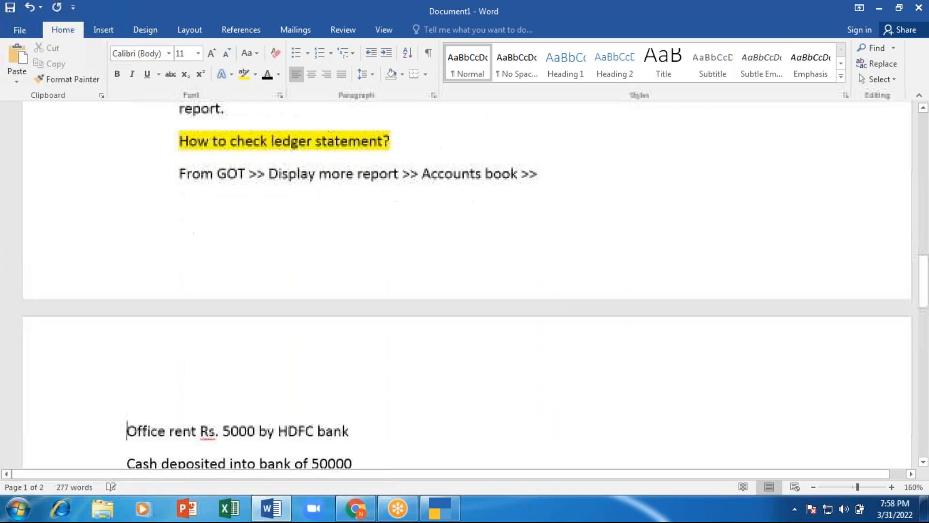
key(BackSpace)
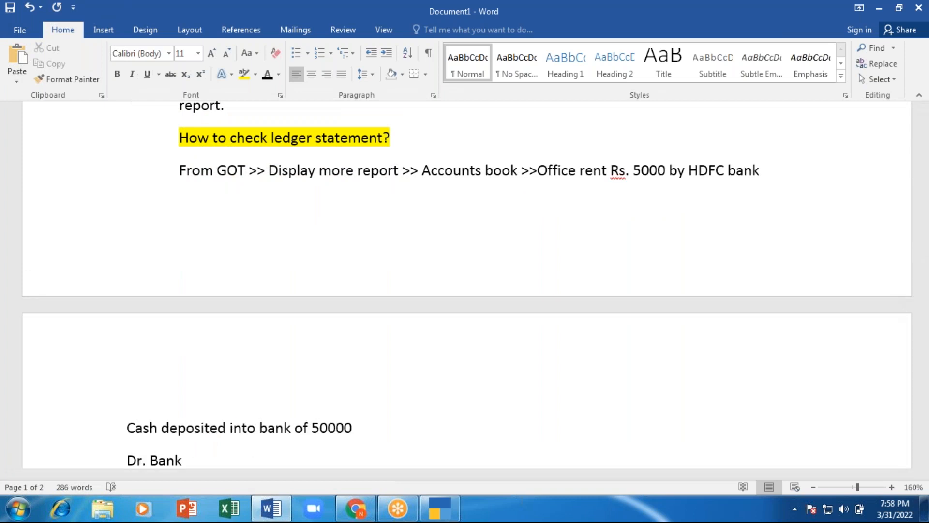
key(Return)
Step: Append 'ledger >> select required ledger to view report' to the end of the pasted path
click(566, 170)
text(Iedgwr)
key(BackSpace)
key(BackSpace)
text(er >> select required ledger)
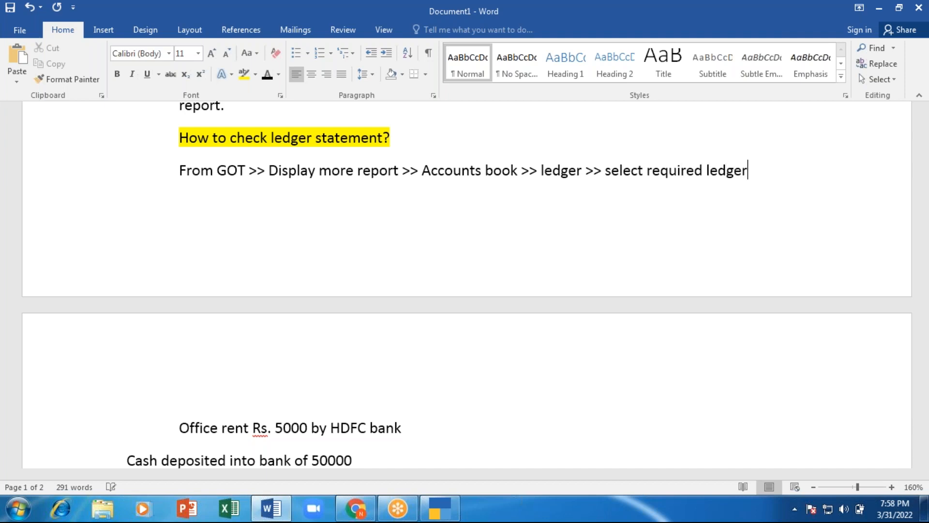
text( tonreport)
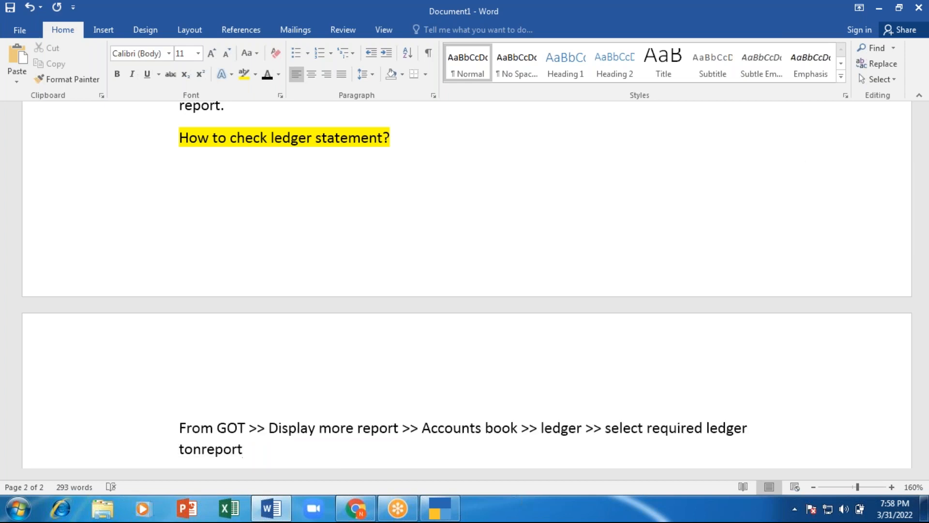
key(BackSpace)
key(BackSpace)
key(BackSpace)
key(BackSpace)
key(BackSpace)
key(BackSpace)
key(BackSpace)
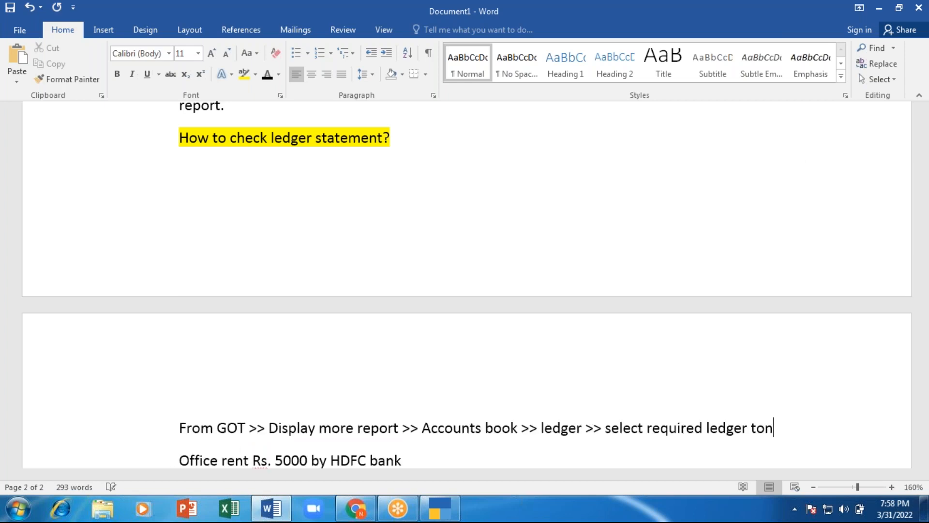
text(view reor)
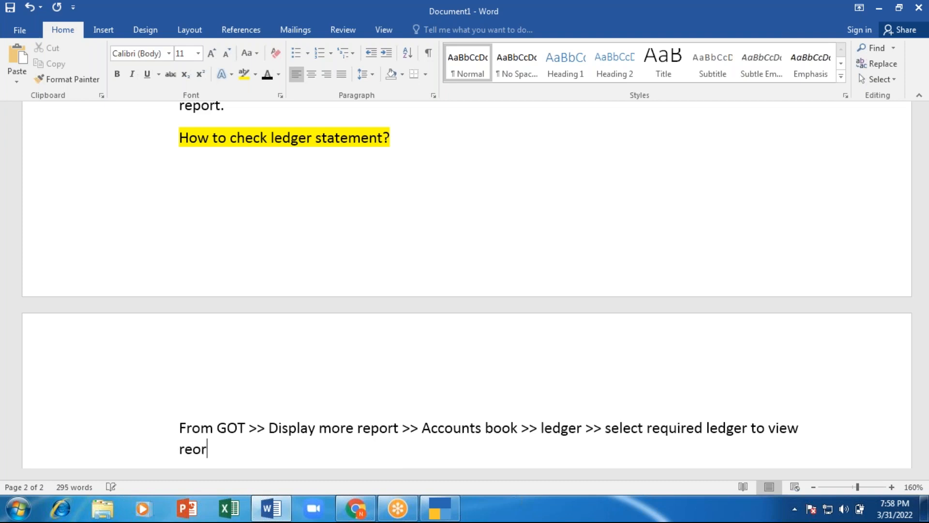
key(BackSpace)
key(BackSpace)
text(port)
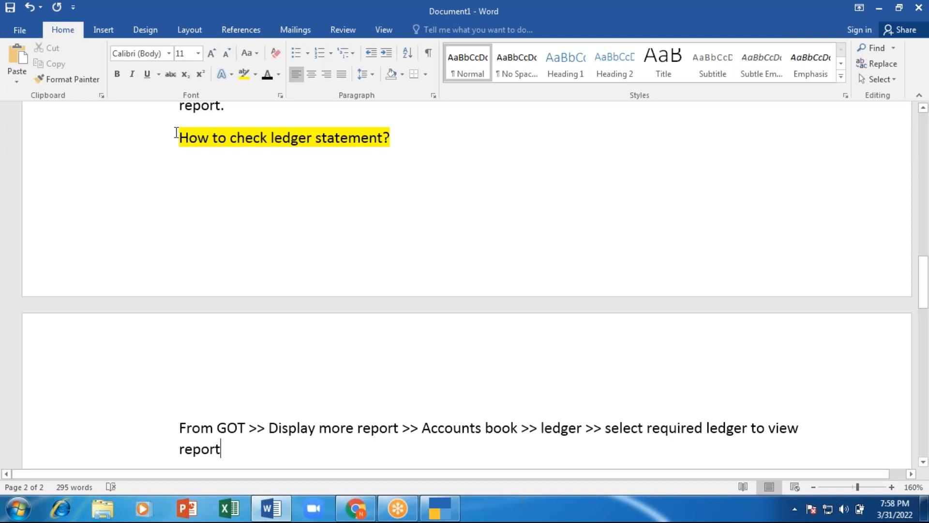
Step: Add blank lines above the ledger-statement heading and after the ledger note
key(Return)
key(Return)
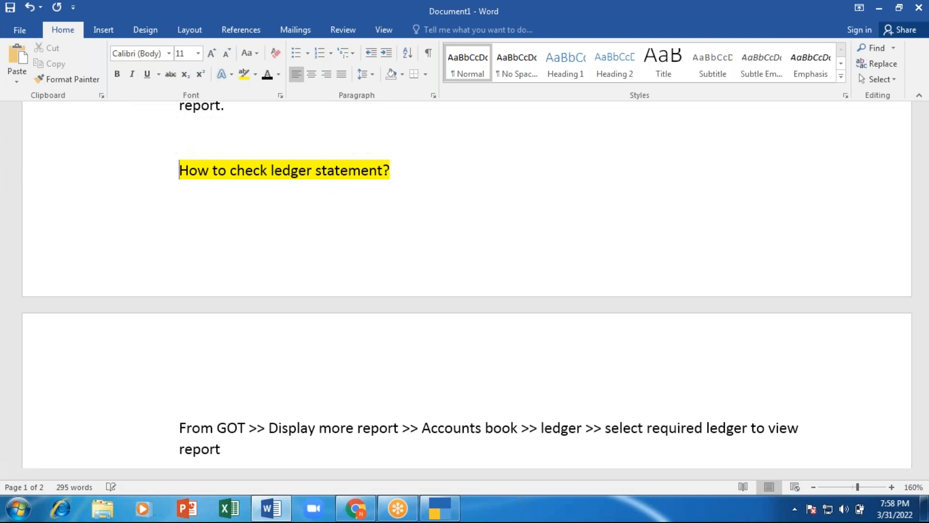
scroll(193, 130, down, 3)
click(256, 344)
key(Return)
key(Return)
key(Return)
key(Return)
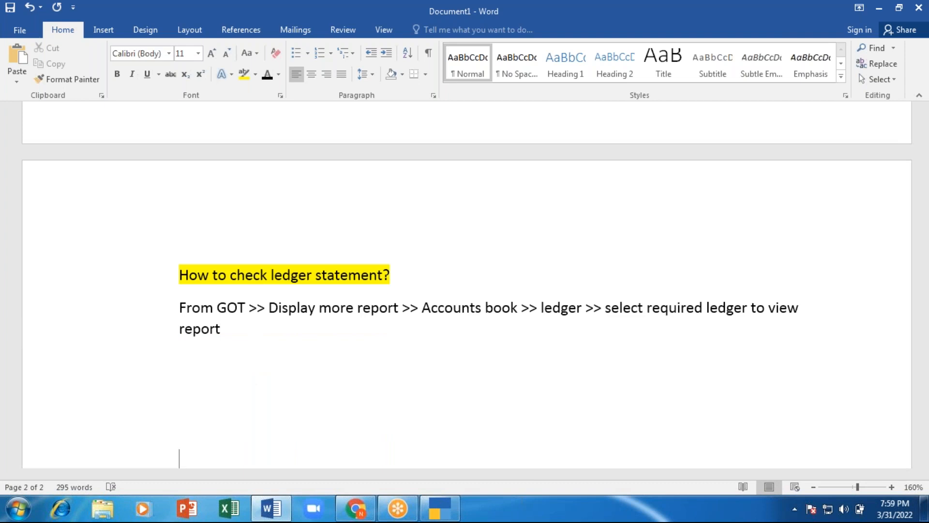
key(Up)
key(Up)
key(Up)
click(821, 18)
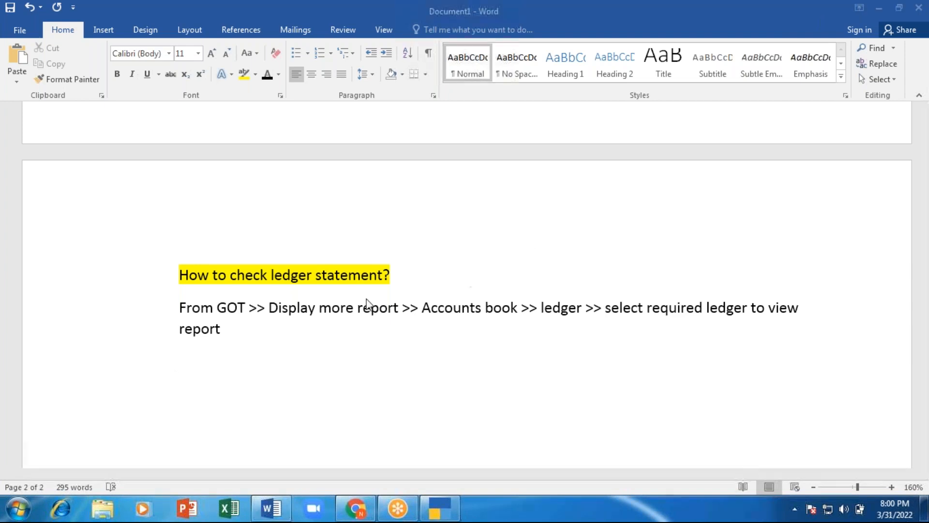